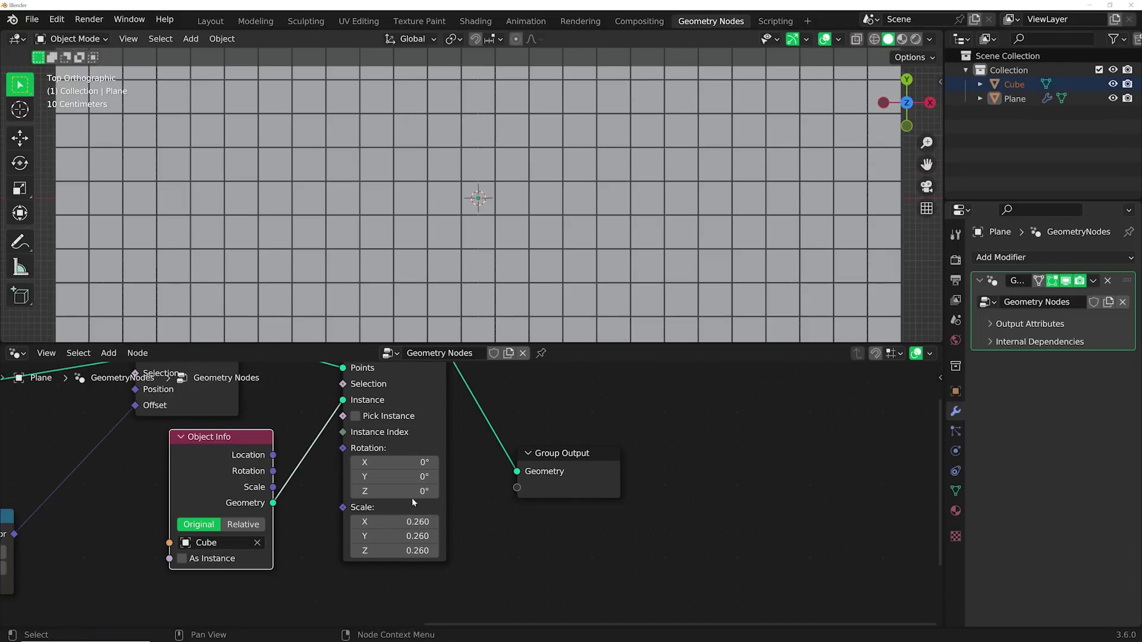
{"action": "mouse_move", "coordinate": [571, 196]}
{"action": "middle_mouse_down"}
{"action": "mouse_move", "coordinate": [581, 158]}
{"action": "mouse_move", "coordinate": [559, 245]}
{"action": "mouse_move", "coordinate": [454, 232]}
{"action": "middle_mouse_up"}
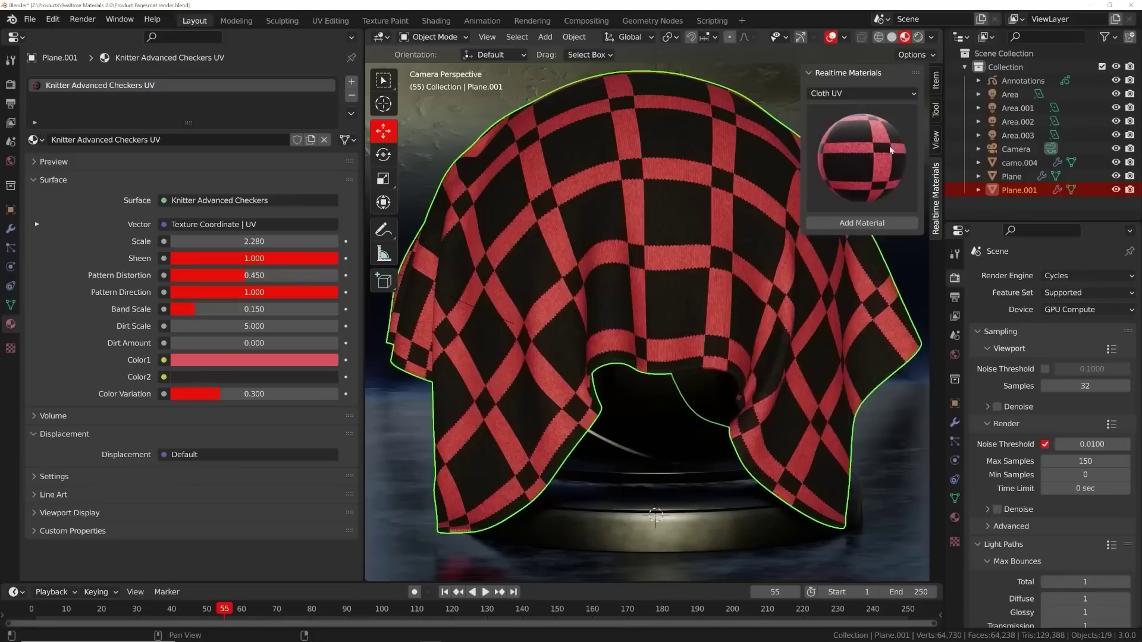
- Apply the Knitter Picnic Cloth UV material to the draped cloth and change its Color1
{"action": "left_click", "coordinate": [890, 150]}
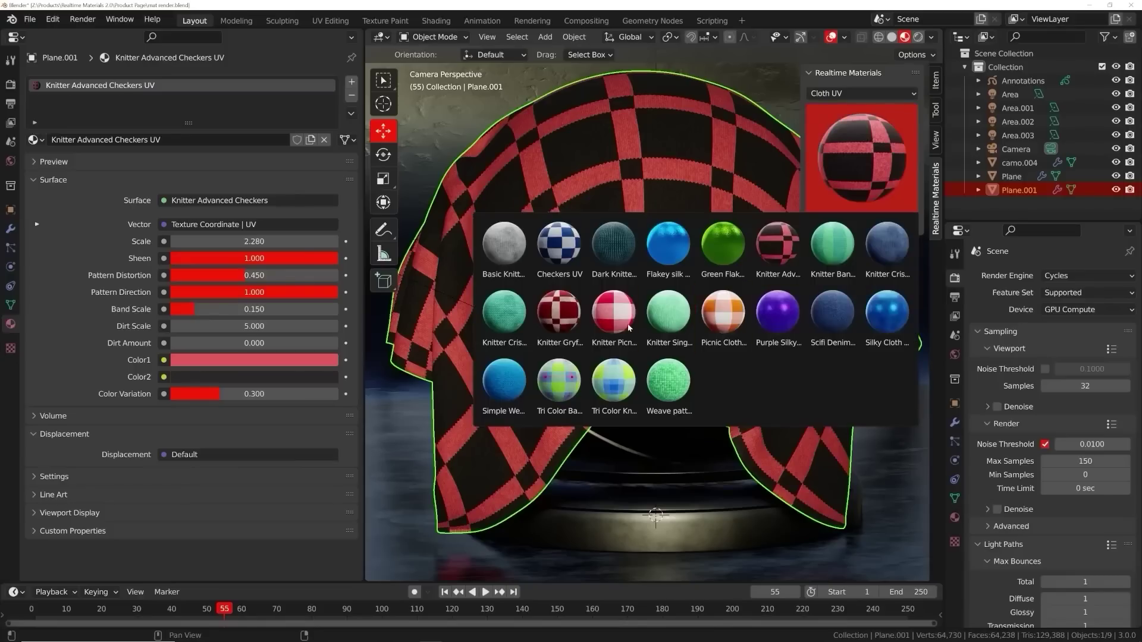
{"action": "left_click", "coordinate": [613, 313]}
{"action": "left_click", "coordinate": [851, 228]}
{"action": "left_click", "coordinate": [241, 360]}
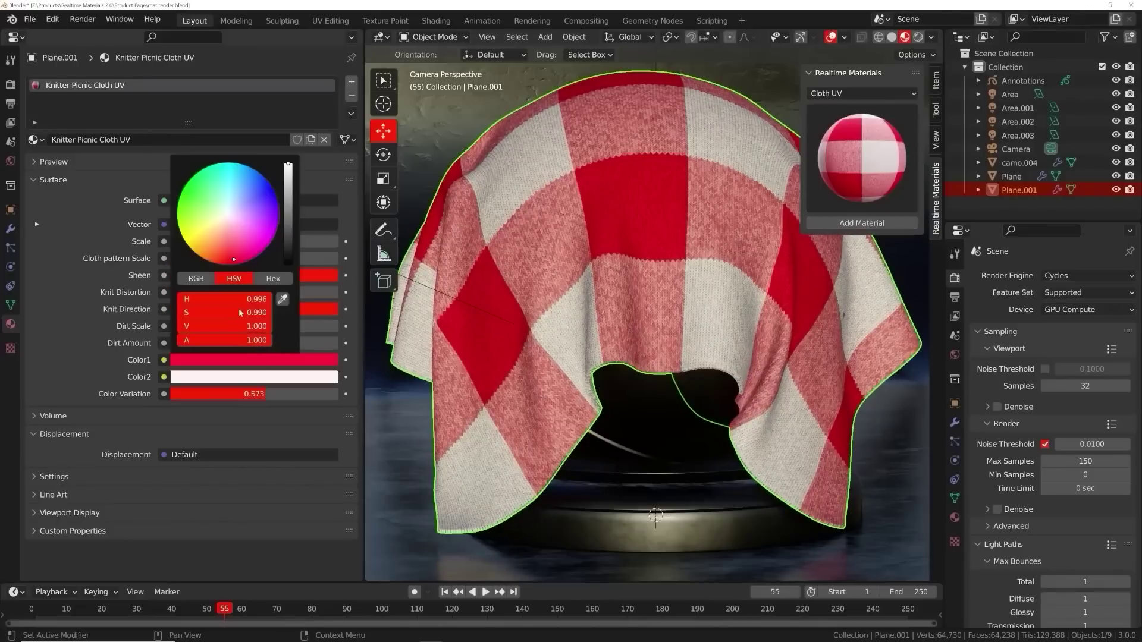
{"action": "left_click", "coordinate": [212, 260]}
{"action": "left_click", "coordinate": [241, 360]}
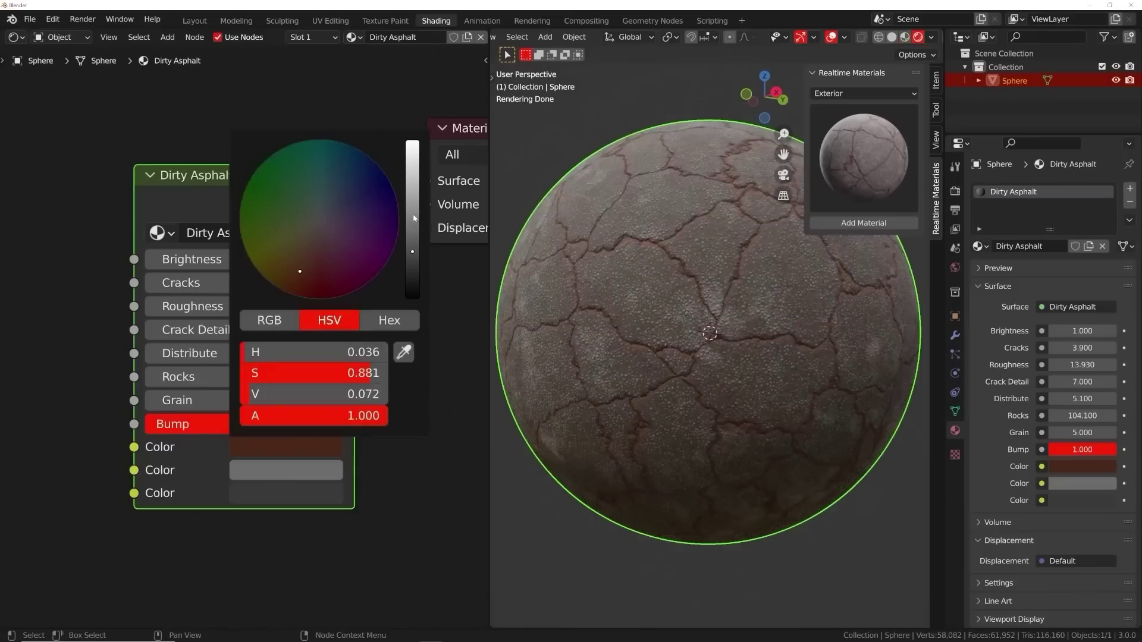
- Adjust the brightness of the Dirty Asphalt material's dark reddish-brown color
{"action": "left_click_drag", "start_coordinate": [415, 218], "coordinate": [414, 222]}
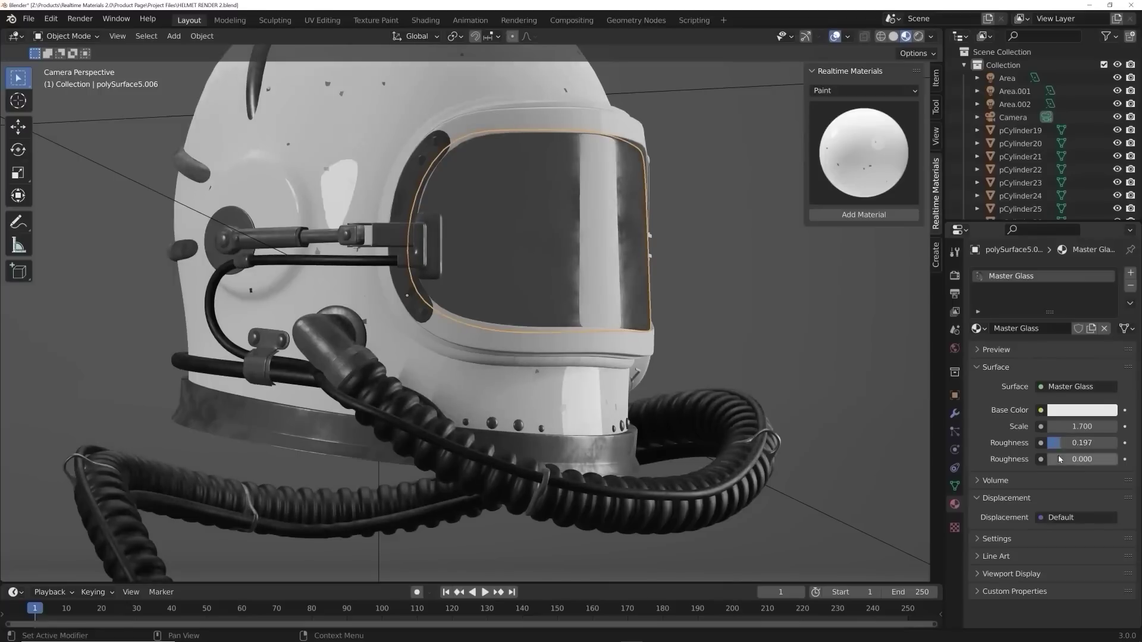
- Increase the second Roughness value of the Master Glass material on the helmet visor
{"action": "left_click_drag", "start_coordinate": [1059, 458], "coordinate": [1071, 459]}
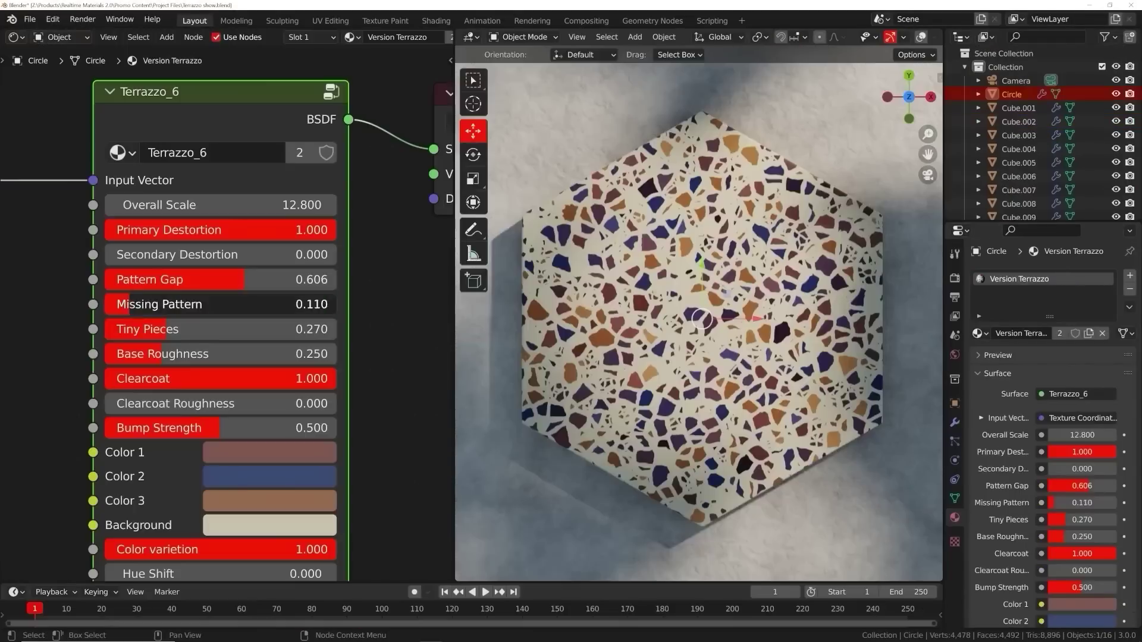
- Increase the Missing Pattern amount of the Terrazzo_6 material on the hexagonal tile
{"action": "left_click_drag", "start_coordinate": [129, 304], "coordinate": [201, 306]}
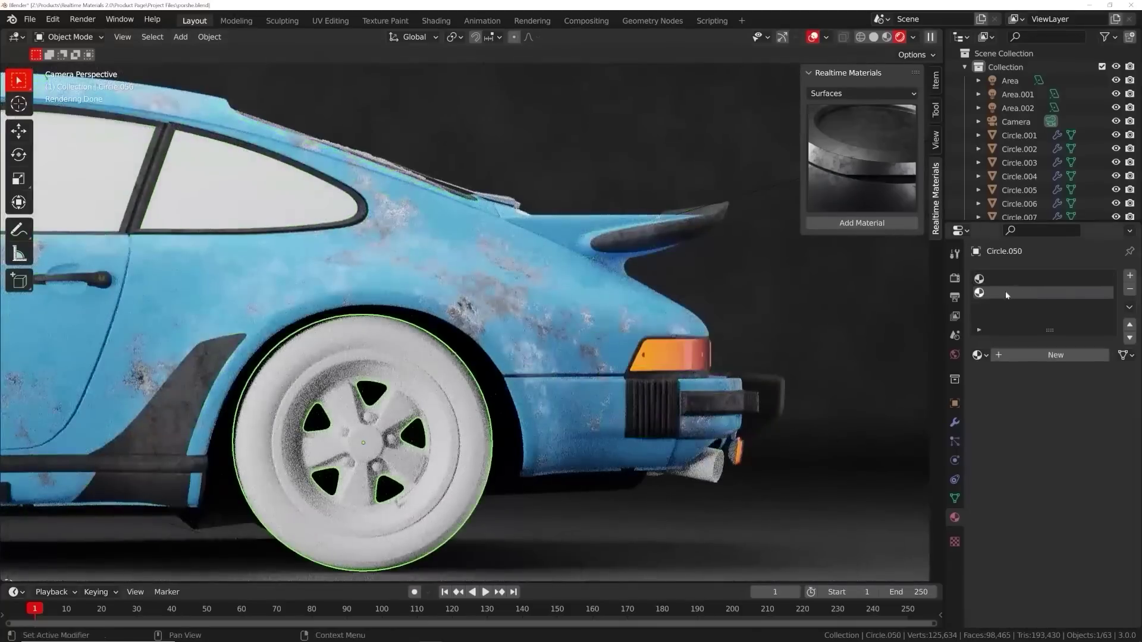
- Choose the Metal category of Realtime Materials for the car wheel and open its material gallery
{"action": "left_click", "coordinate": [843, 93]}
{"action": "left_click", "coordinate": [822, 198]}
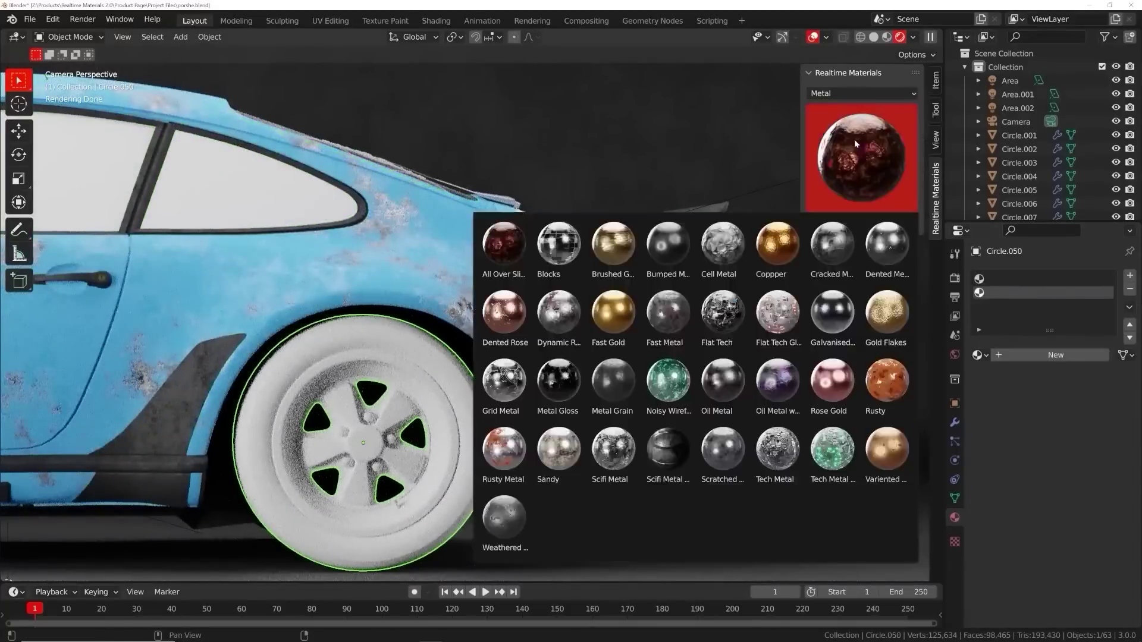
{"action": "left_click", "coordinate": [861, 158]}
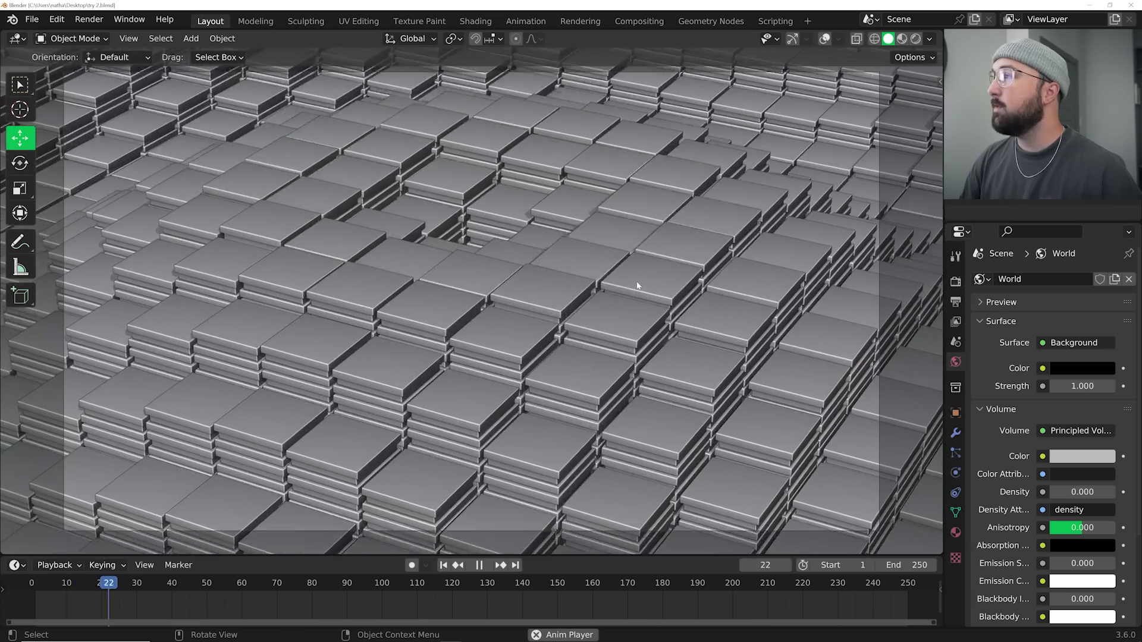
- Stop the playback of the finished tile animation at frame 48 and change the viewport shading
{"action": "key", "text": "space"}
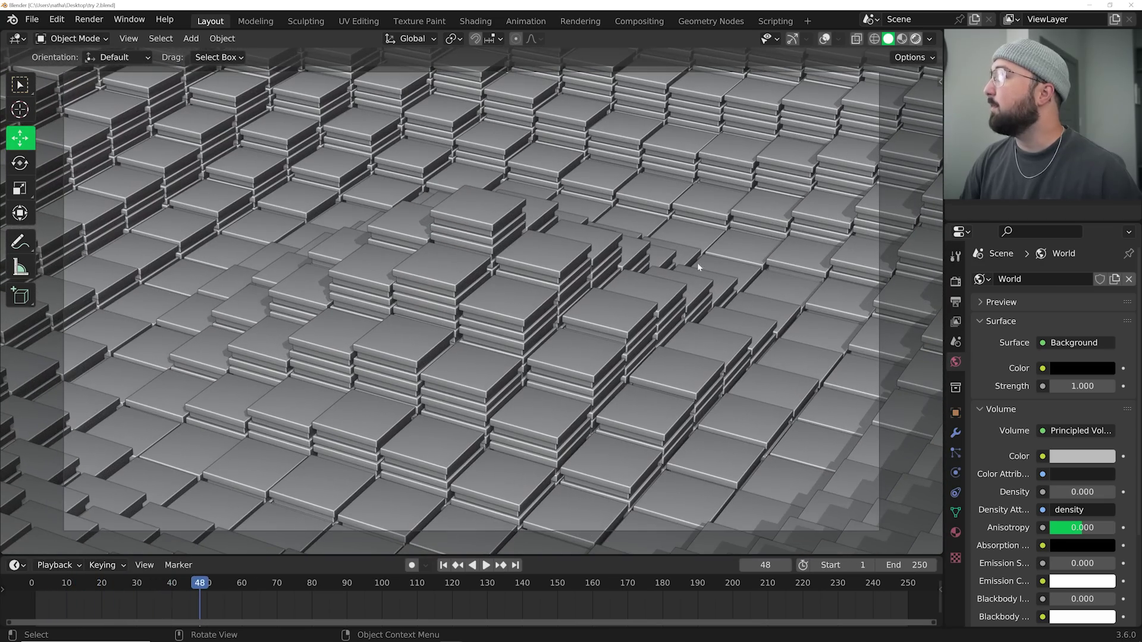
{"action": "key", "text": "z"}
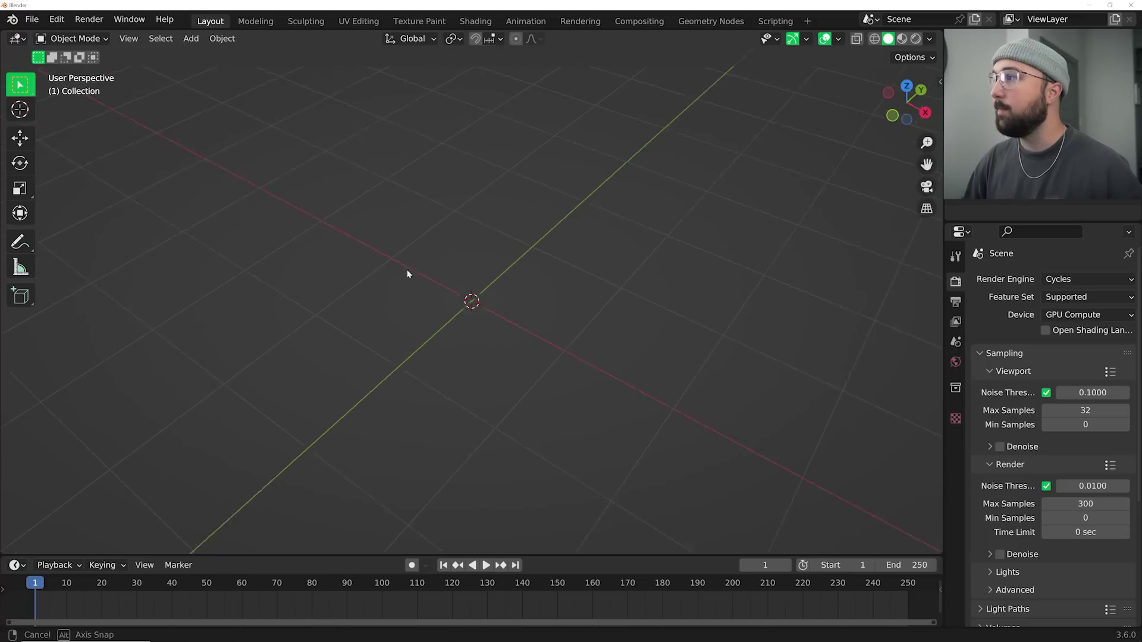
- Add a cube at the origin and scale it down along Z to about a third of its height
{"action": "middle_click_drag", "start_coordinate": [422, 280], "coordinate": [403, 231]}
{"action": "key", "text": "shift+a"}
{"action": "mouse_move", "coordinate": [402, 231]}
{"action": "left_click", "coordinate": [462, 242]}
{"action": "scroll", "coordinate": [563, 288], "scroll_direction": "up", "scroll_amount": 5}
{"action": "scroll", "coordinate": [543, 308], "scroll_direction": "down", "scroll_amount": 4}
{"action": "scroll", "coordinate": [371, 318], "scroll_direction": "up", "scroll_amount": 1}
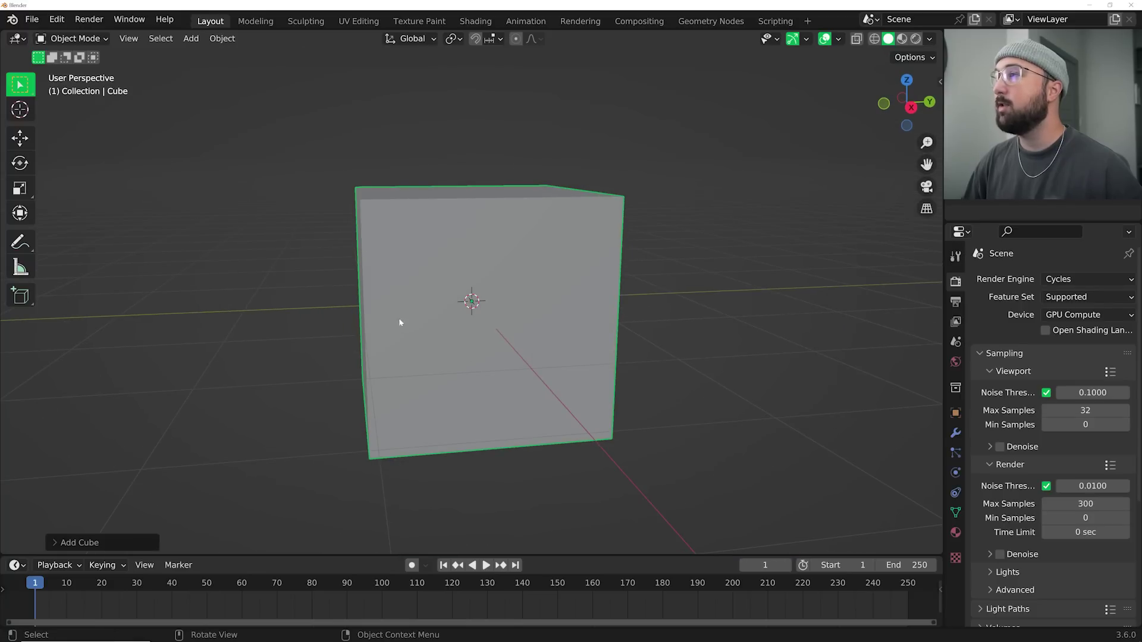
{"action": "left_click", "coordinate": [13, 190]}
{"action": "left_click_drag", "start_coordinate": [470, 250], "coordinate": [475, 280]}
- Cut a horizontal edge loop around the flattened cube in Edit Mode and move it up along Z
{"action": "key", "text": "Tab"}
{"action": "middle_click_drag", "start_coordinate": [678, 298], "coordinate": [504, 268]}
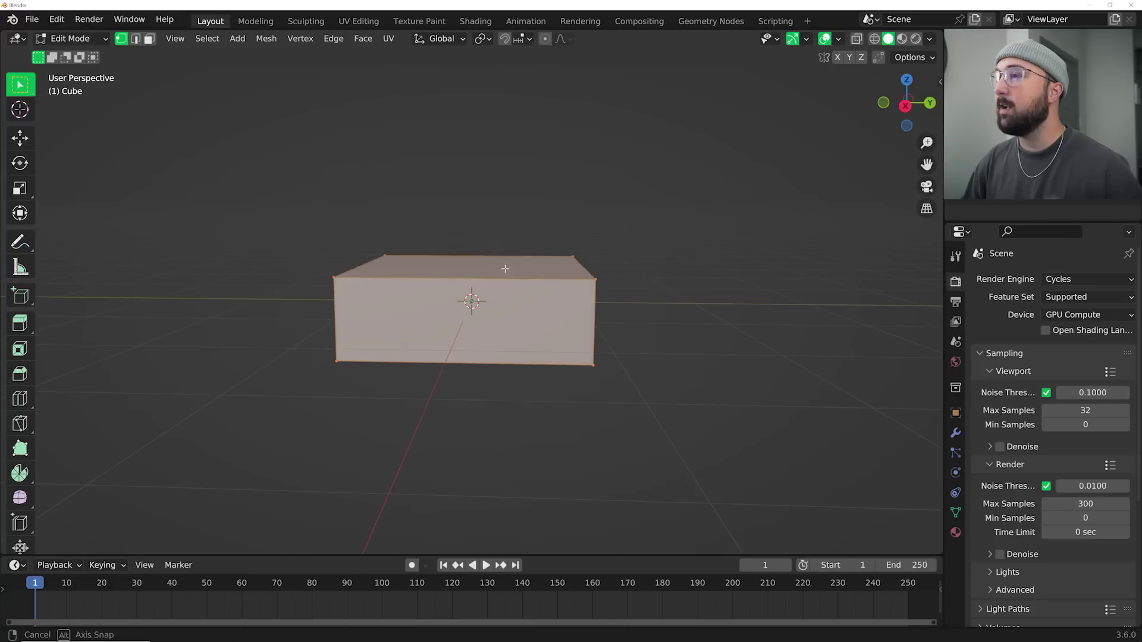
{"action": "left_click", "coordinate": [20, 399]}
{"action": "left_click", "coordinate": [344, 322]}
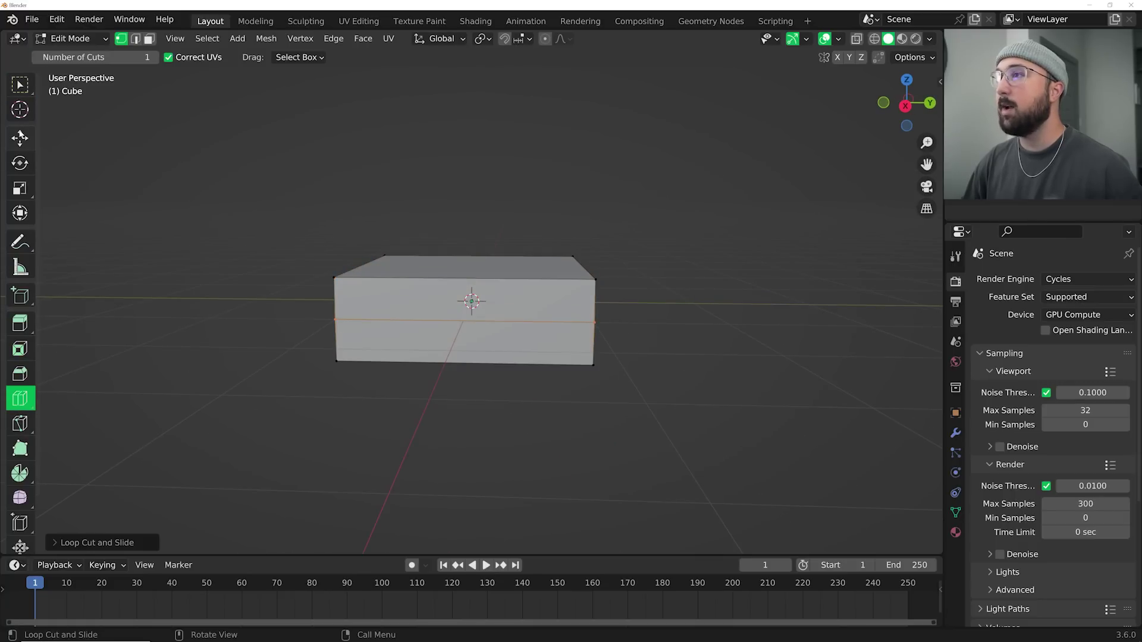
{"action": "left_click", "coordinate": [19, 137]}
{"action": "left_click_drag", "start_coordinate": [472, 249], "coordinate": [470, 225]}
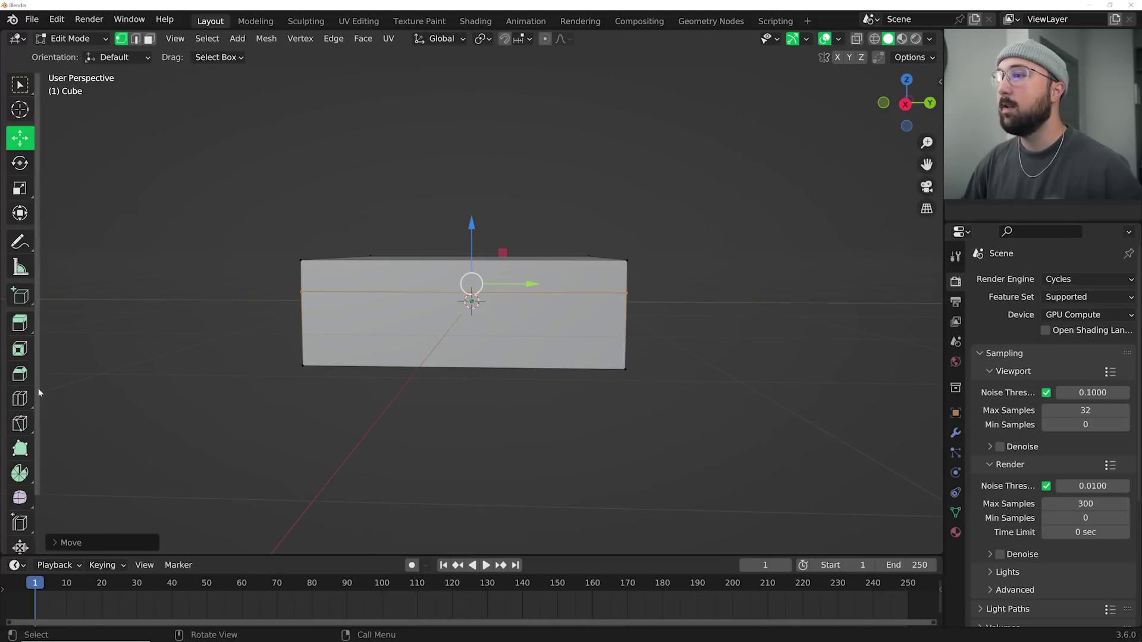
- Cut a second horizontal edge loop around the lower part of the box and move it slightly down along Z
{"action": "left_click", "coordinate": [21, 397]}
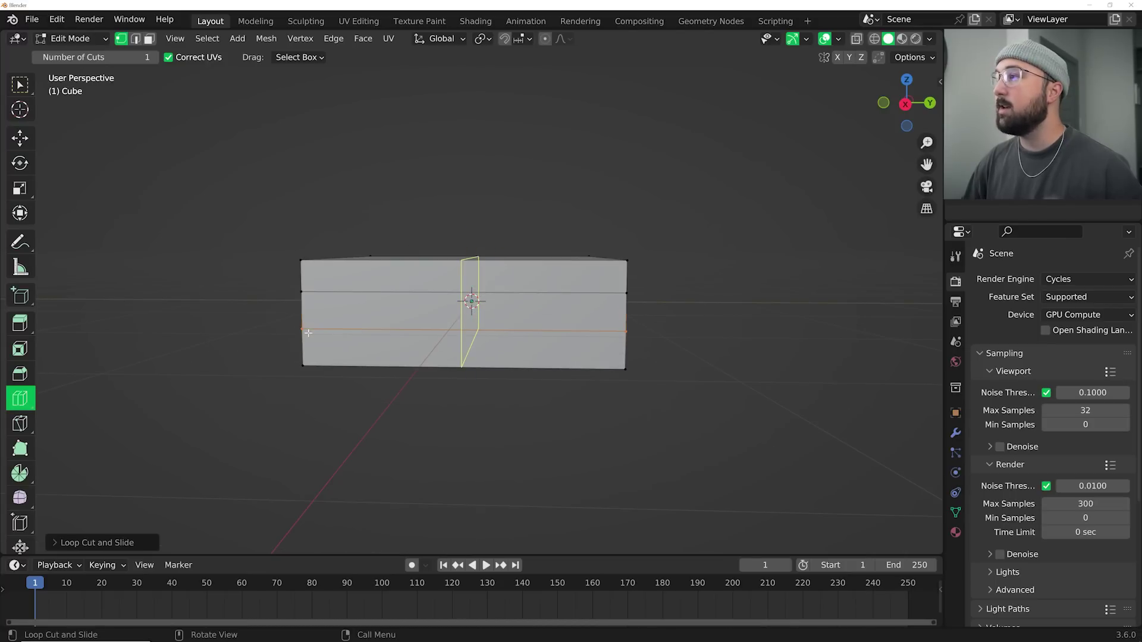
{"action": "left_click", "coordinate": [19, 141]}
{"action": "left_click_drag", "start_coordinate": [478, 256], "coordinate": [475, 260]}
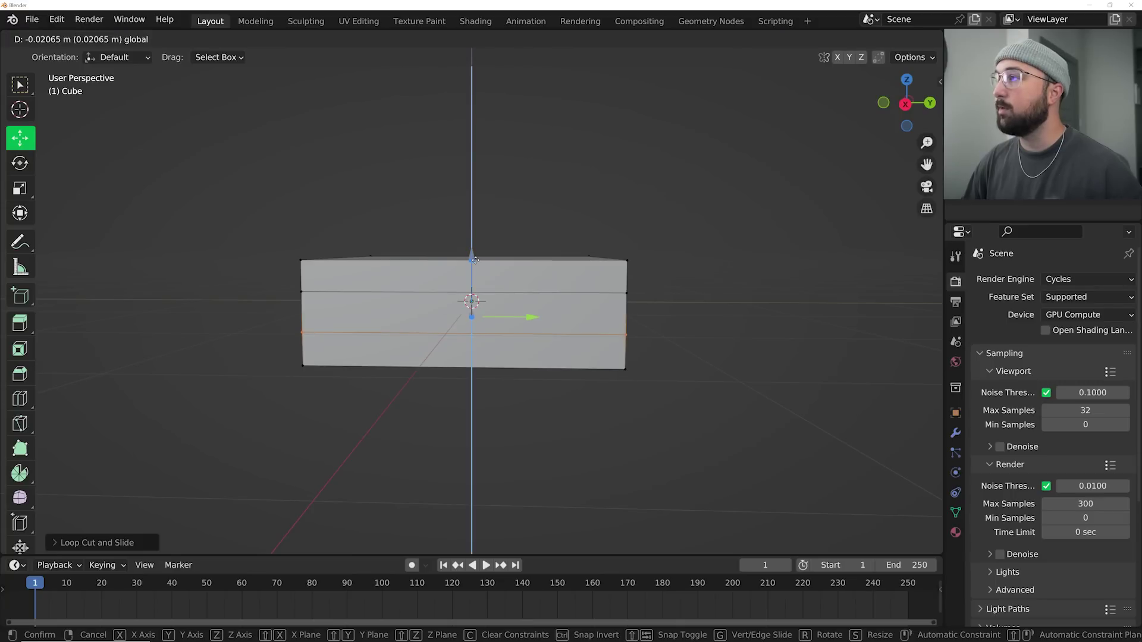
{"action": "left_click_drag", "start_coordinate": [475, 258], "coordinate": [475, 258]}
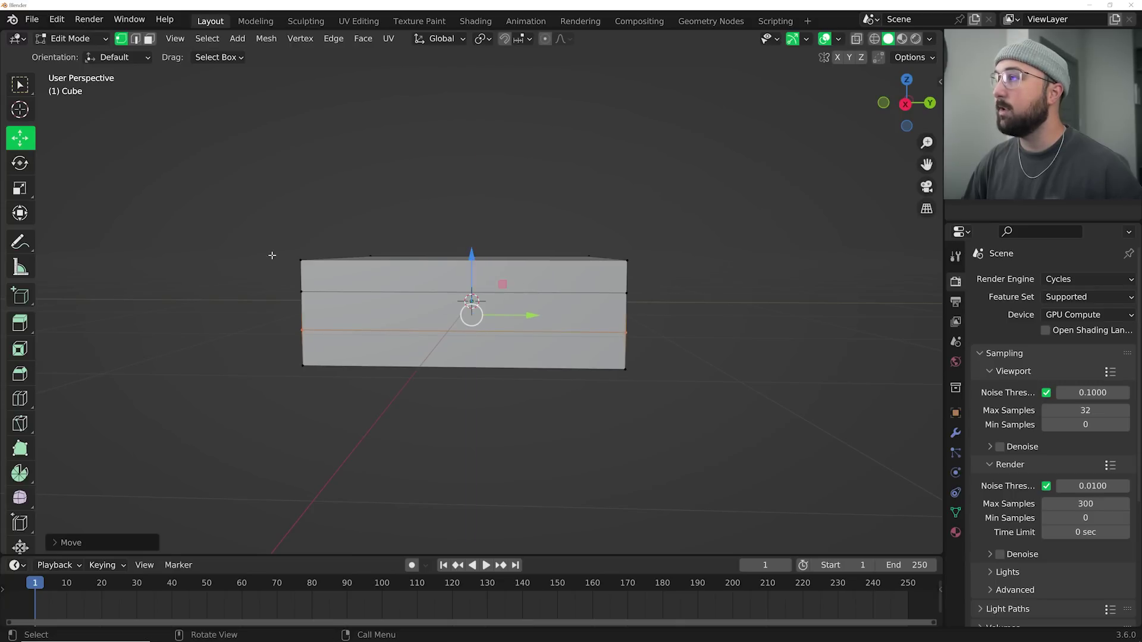
- Select the middle band of faces around the box, extrude it in place and scale it inward to about 0.88
{"action": "middle_click_drag", "start_coordinate": [272, 255], "coordinate": [389, 262]}
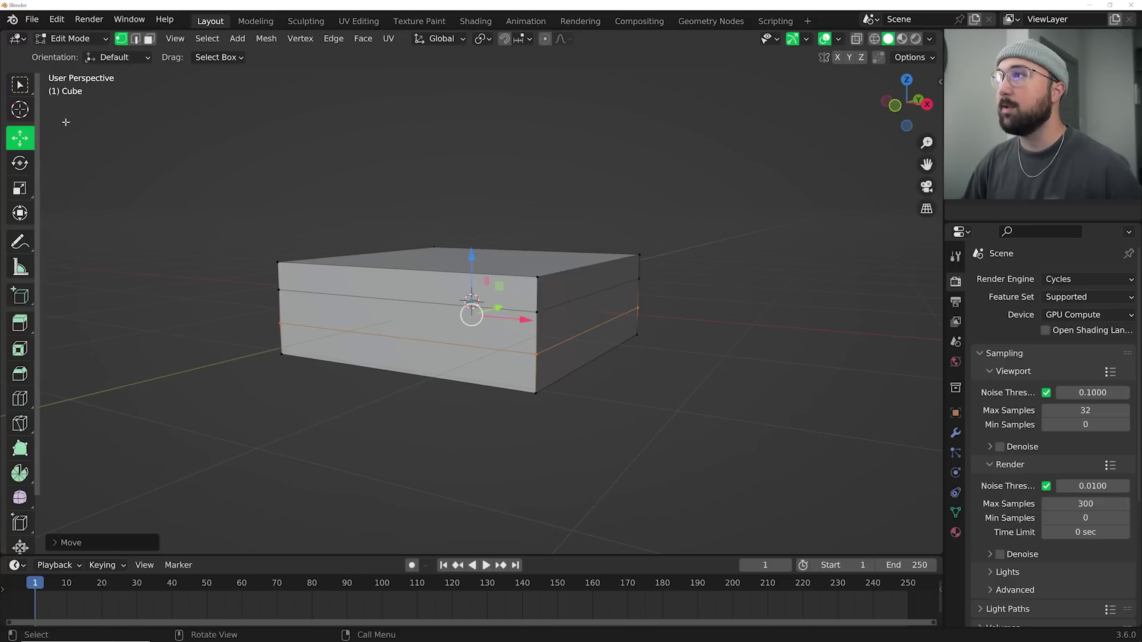
{"action": "left_click", "coordinate": [149, 39]}
{"action": "left_click", "coordinate": [368, 321], "text": "alt"}
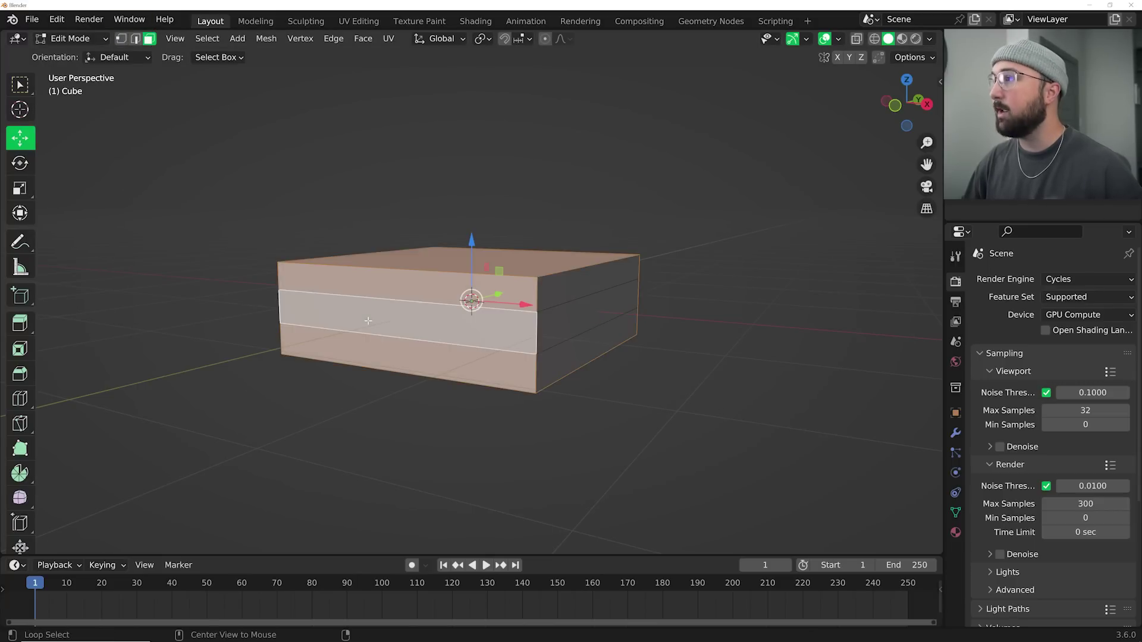
{"action": "left_click", "coordinate": [282, 306], "text": "alt"}
{"action": "middle_click_drag", "start_coordinate": [286, 309], "coordinate": [546, 292]}
{"action": "key", "text": "e"}
{"action": "key", "text": "Escape"}
{"action": "key", "text": "s"}
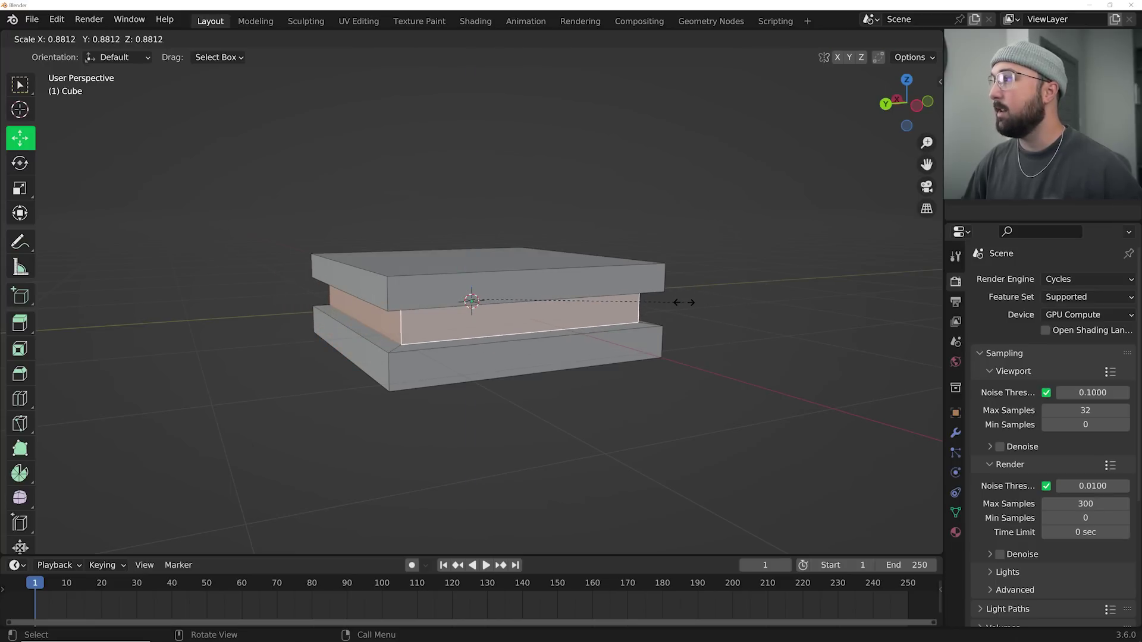
{"action": "left_click", "coordinate": [683, 302]}
- Return to Object Mode, switch the viewport to material preview shading and frame the grooved box
{"action": "key", "text": "Tab"}
{"action": "middle_click_drag", "start_coordinate": [669, 302], "coordinate": [446, 295]}
{"action": "key", "text": "Tab"}
{"action": "middle_click_drag", "start_coordinate": [446, 295], "coordinate": [503, 287]}
{"action": "middle_click_drag", "start_coordinate": [274, 376], "coordinate": [271, 298]}
{"action": "key", "text": "Tab"}
{"action": "middle_click_drag", "start_coordinate": [739, 380], "coordinate": [602, 333]}
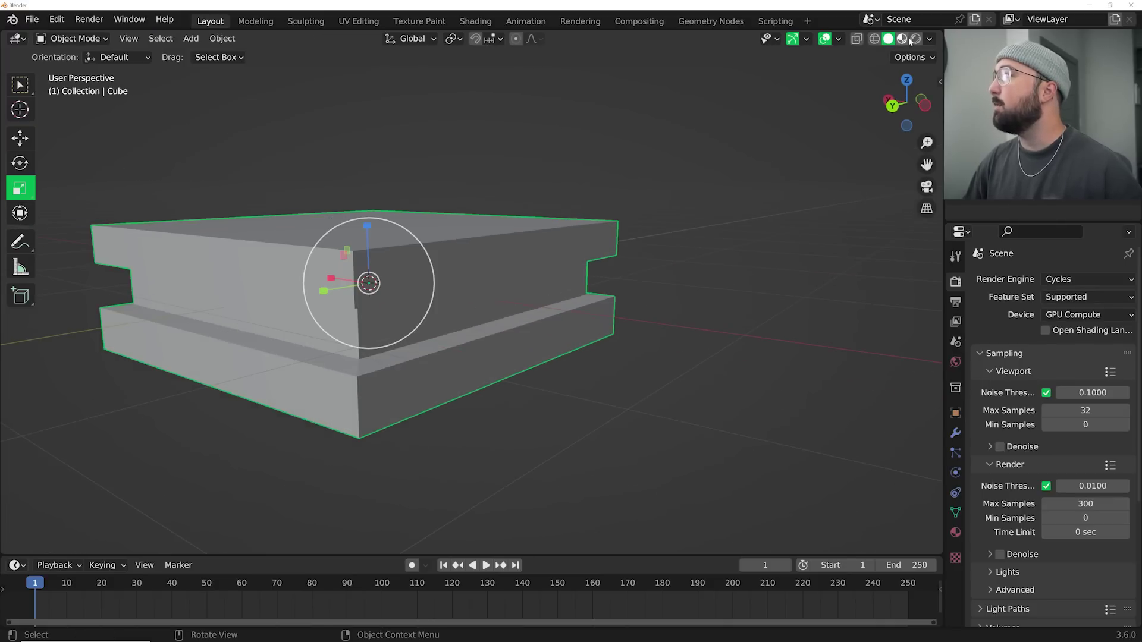
{"action": "key", "text": "z"}
{"action": "middle_click_drag", "start_coordinate": [501, 282], "coordinate": [526, 241]}
{"action": "key", "text": "KP_Decimal"}
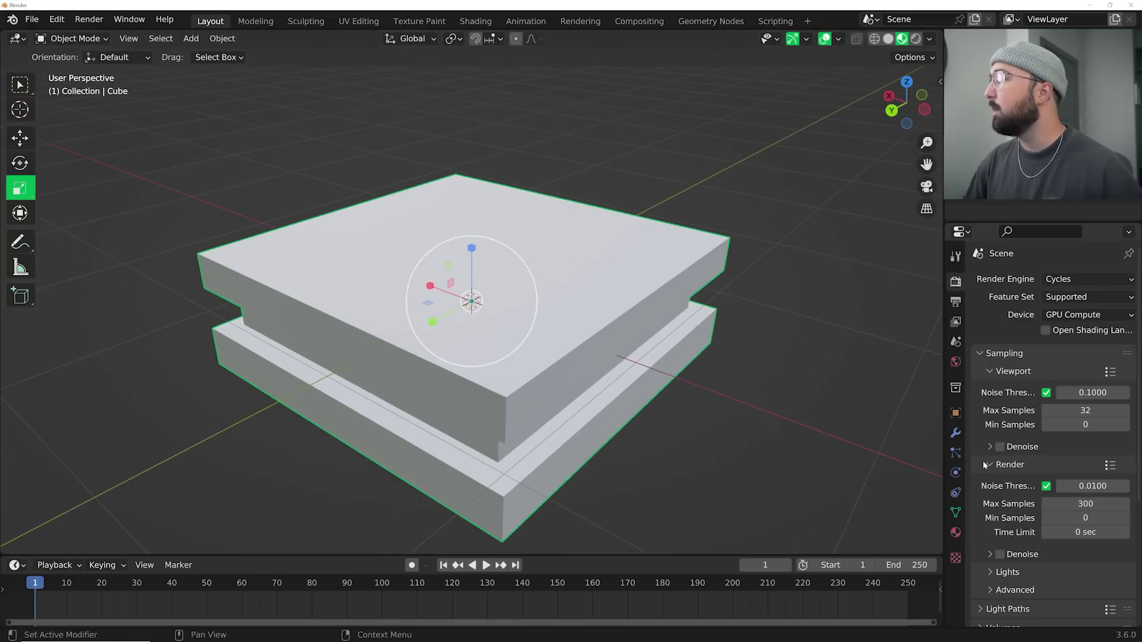
- Give the box a new material with Metallic 1.000 and a gray base color of Value 0.171
{"action": "left_click", "coordinate": [956, 533]}
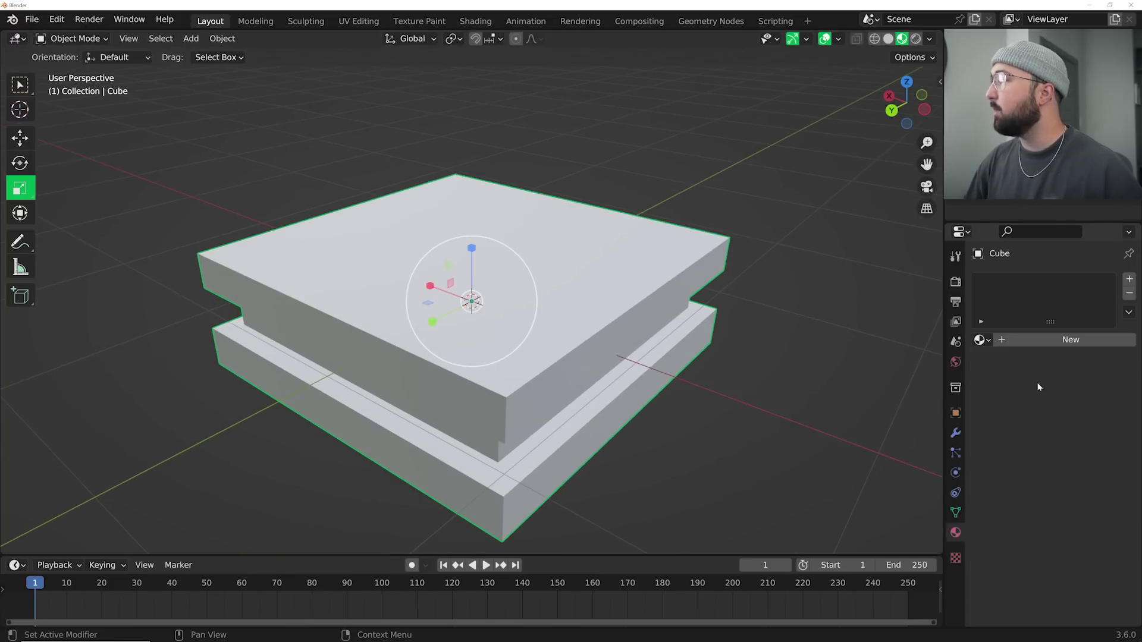
{"action": "left_click", "coordinate": [1046, 340]}
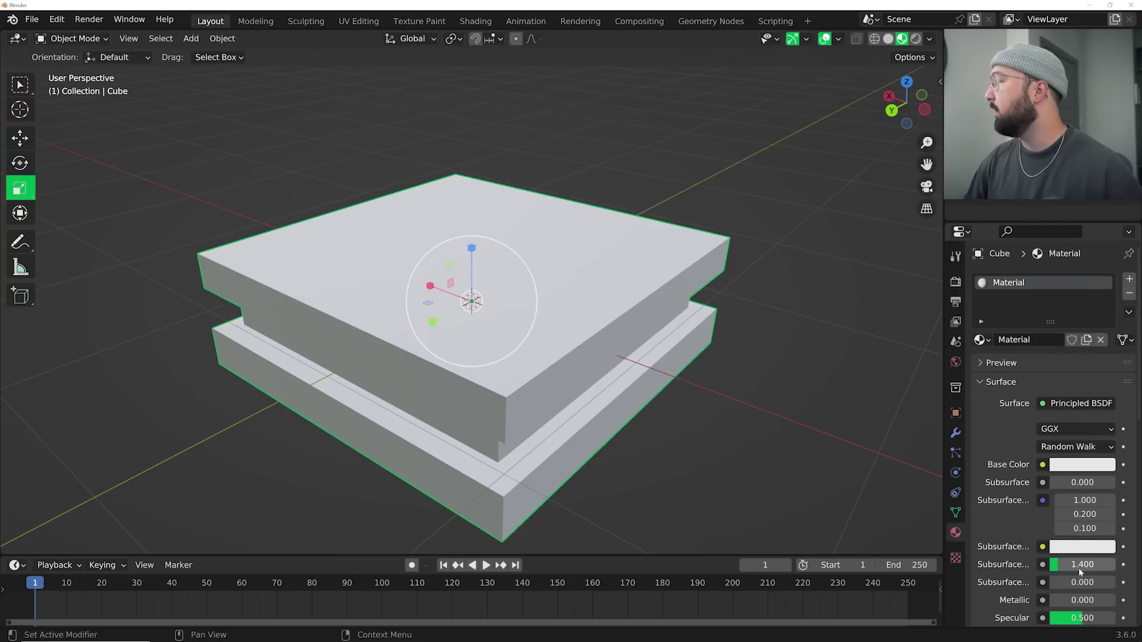
{"action": "scroll", "coordinate": [1089, 570], "scroll_direction": "down", "scroll_amount": 1}
{"action": "left_click_drag", "start_coordinate": [1057, 575], "coordinate": [1115, 576]}
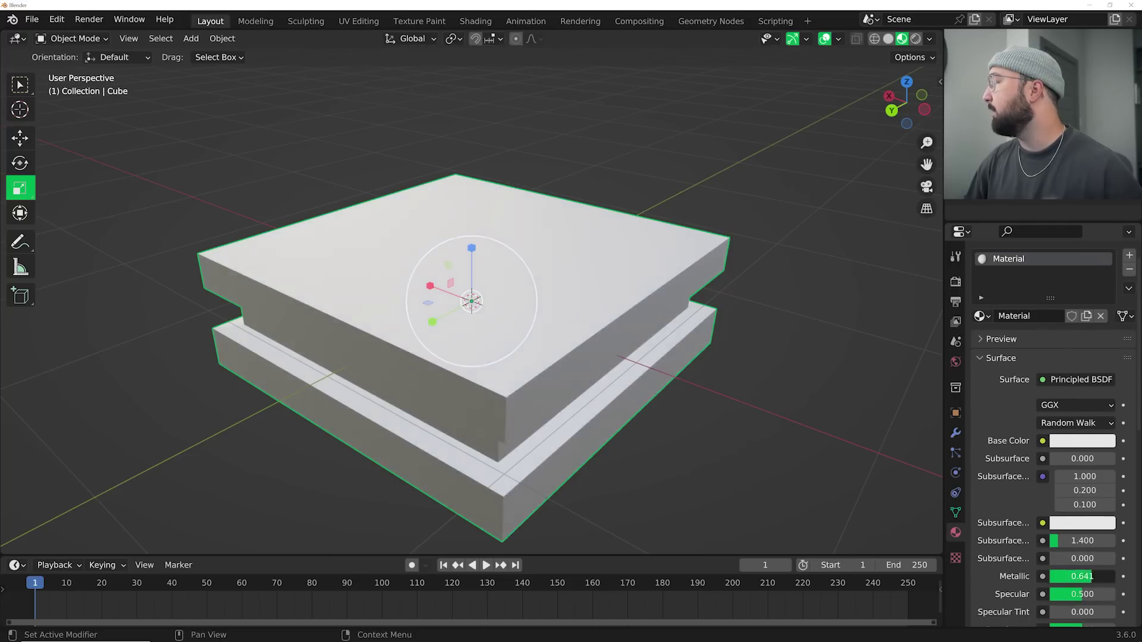
{"action": "left_click", "coordinate": [1082, 441]}
{"action": "left_click", "coordinate": [1103, 295]}
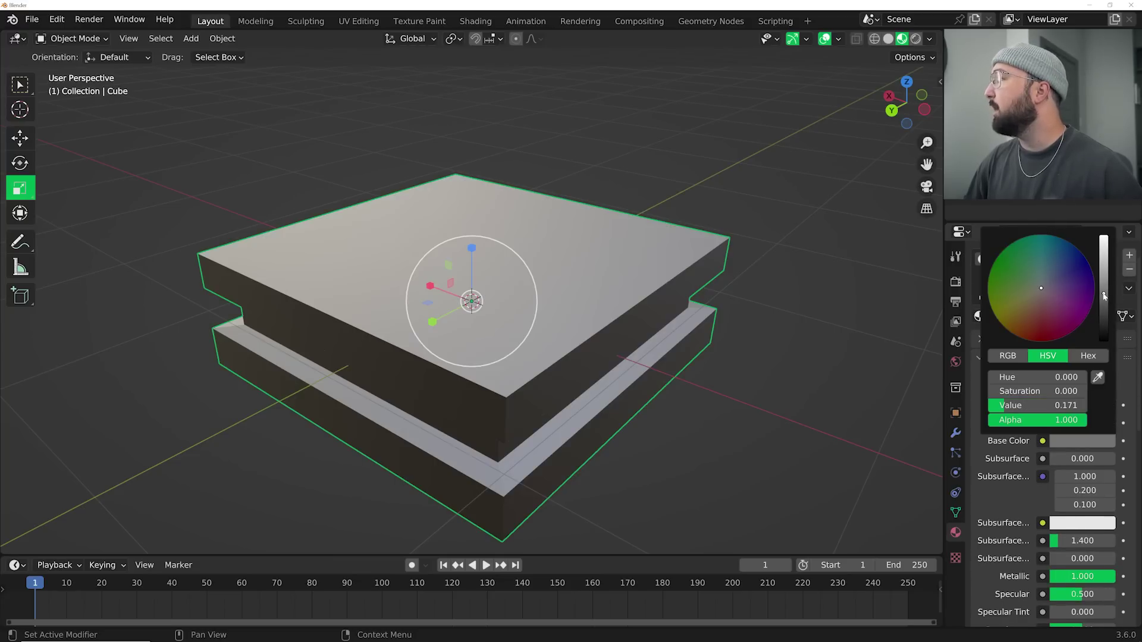
- Add a second material slot in Edit Mode with a new Emission material of Strength 10
{"action": "middle_click_drag", "start_coordinate": [595, 333], "coordinate": [591, 284]}
{"action": "key", "text": "Tab"}
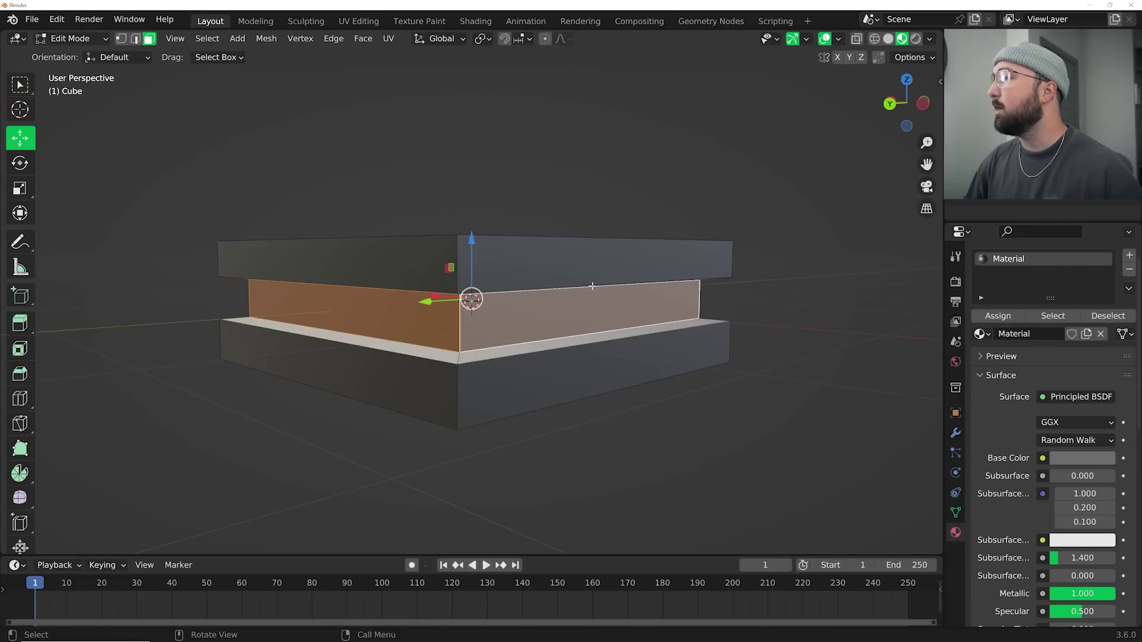
{"action": "left_click", "coordinate": [1129, 256]}
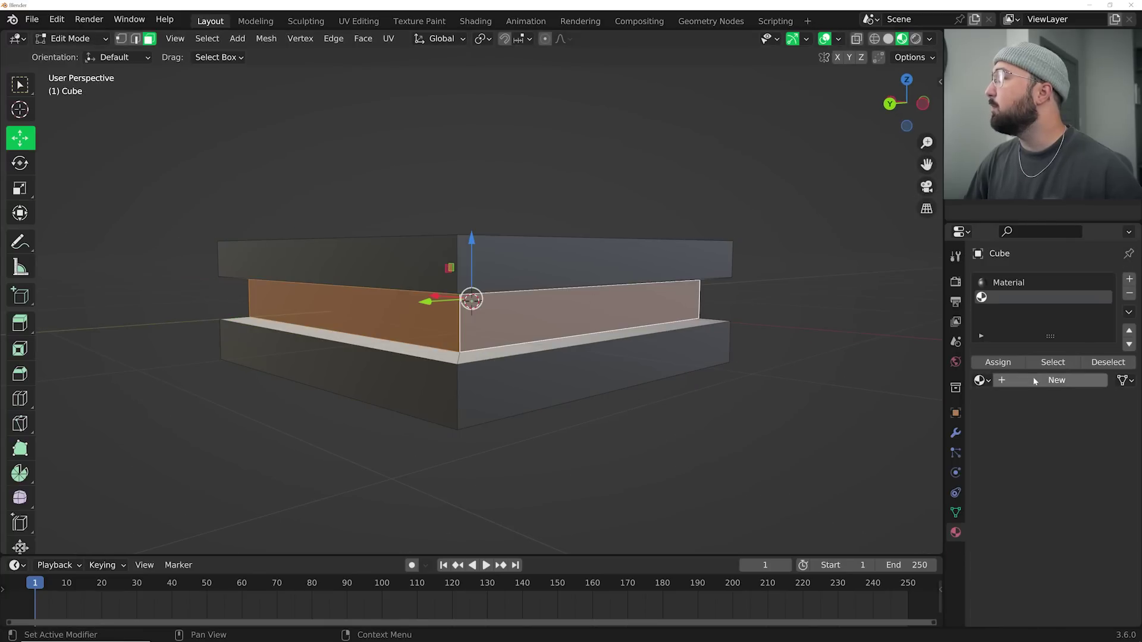
{"action": "left_click", "coordinate": [1035, 381]}
{"action": "left_click", "coordinate": [1080, 445]}
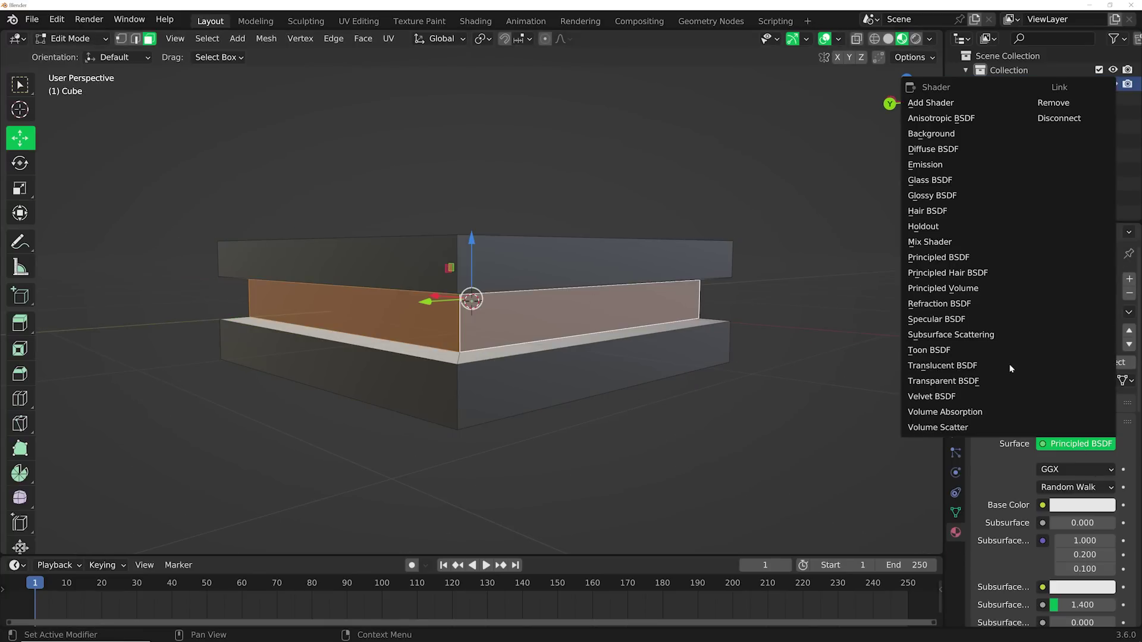
{"action": "left_click", "coordinate": [940, 170]}
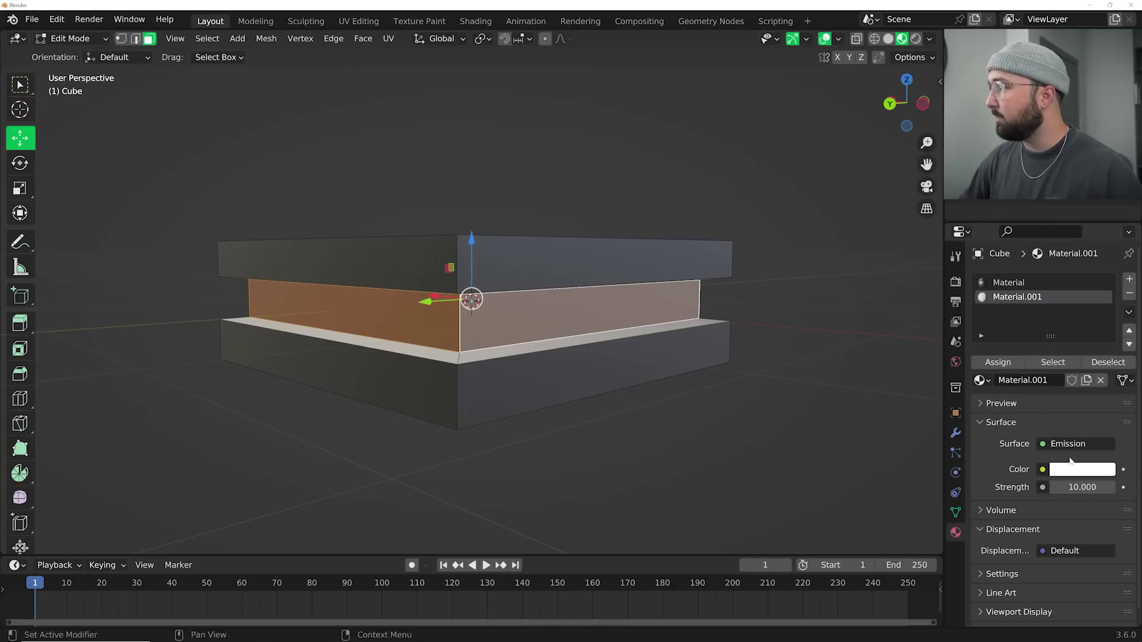
- Set the emission color to bright cyan-blue with Hue 0.568 and Saturation 1.000 and assign the material to the selected middle band
{"action": "left_click", "coordinate": [1071, 469]}
{"action": "left_click", "coordinate": [1060, 276]}
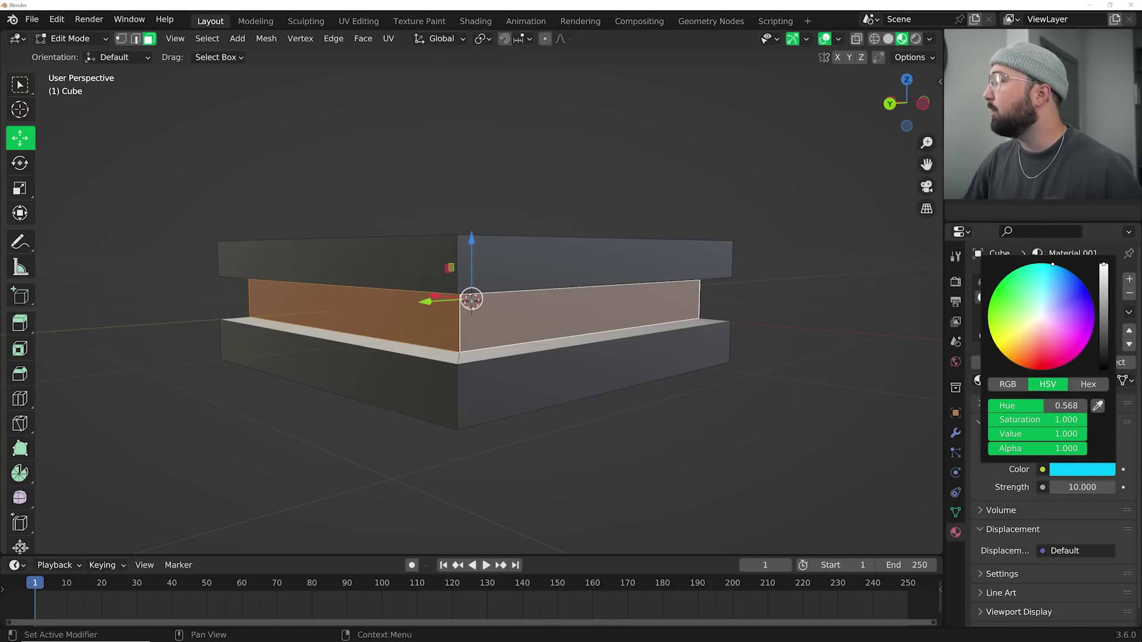
{"action": "middle_click_drag", "start_coordinate": [447, 336], "coordinate": [627, 331]}
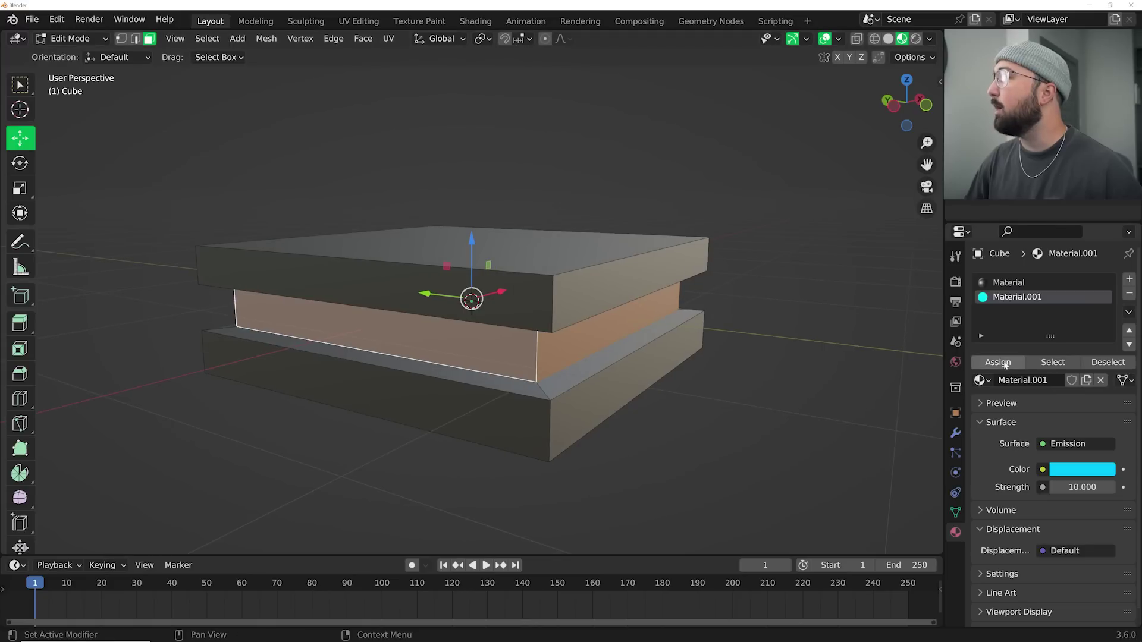
{"action": "left_click", "coordinate": [999, 363]}
- Leave Edit Mode, check the box from several sides and switch the viewport back to solid shading
{"action": "key", "text": "Tab"}
{"action": "middle_click_drag", "start_coordinate": [672, 426], "coordinate": [506, 399]}
{"action": "scroll", "coordinate": [508, 394], "scroll_direction": "down", "scroll_amount": 5}
{"action": "middle_click_drag", "start_coordinate": [537, 362], "coordinate": [609, 322]}
{"action": "key", "text": "Tab"}
{"action": "key", "text": "Tab"}
{"action": "left_click", "coordinate": [888, 39]}
- Move the box far away from the origin along the negative Y axis
{"action": "middle_click_drag", "start_coordinate": [726, 244], "coordinate": [722, 289]}
{"action": "scroll", "coordinate": [723, 290], "scroll_direction": "down", "scroll_amount": 4}
{"action": "left_click", "coordinate": [26, 135]}
{"action": "left_click_drag", "start_coordinate": [519, 298], "coordinate": [1, 336]}
- Add a plane mesh at the origin
{"action": "key", "text": "shift+a"}
{"action": "mouse_move", "coordinate": [598, 220]}
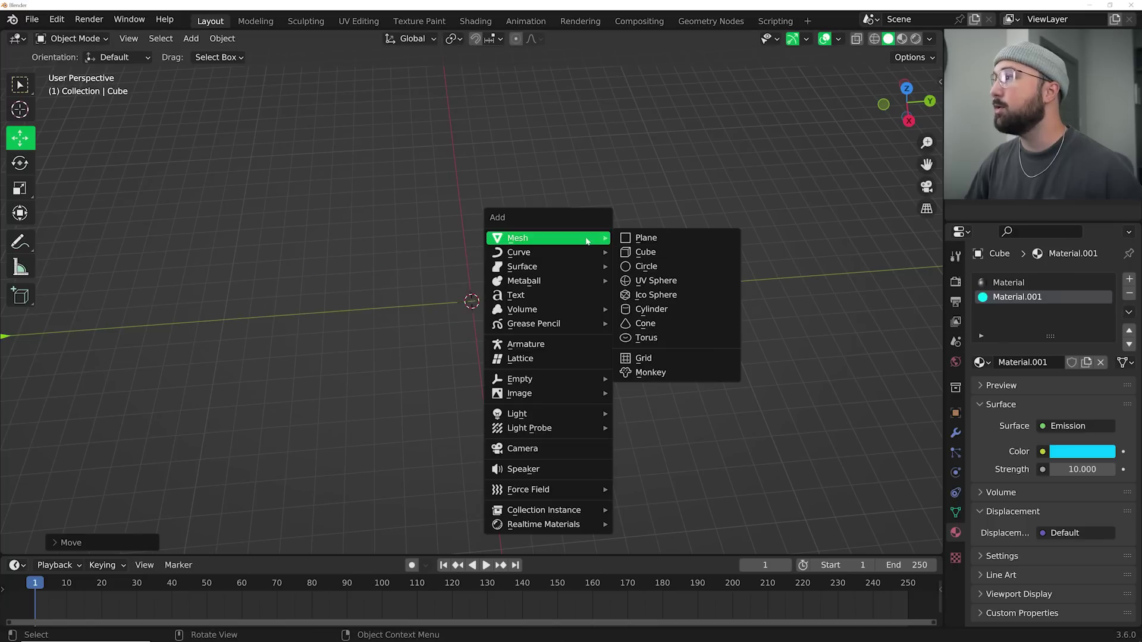
{"action": "left_click", "coordinate": [654, 237]}
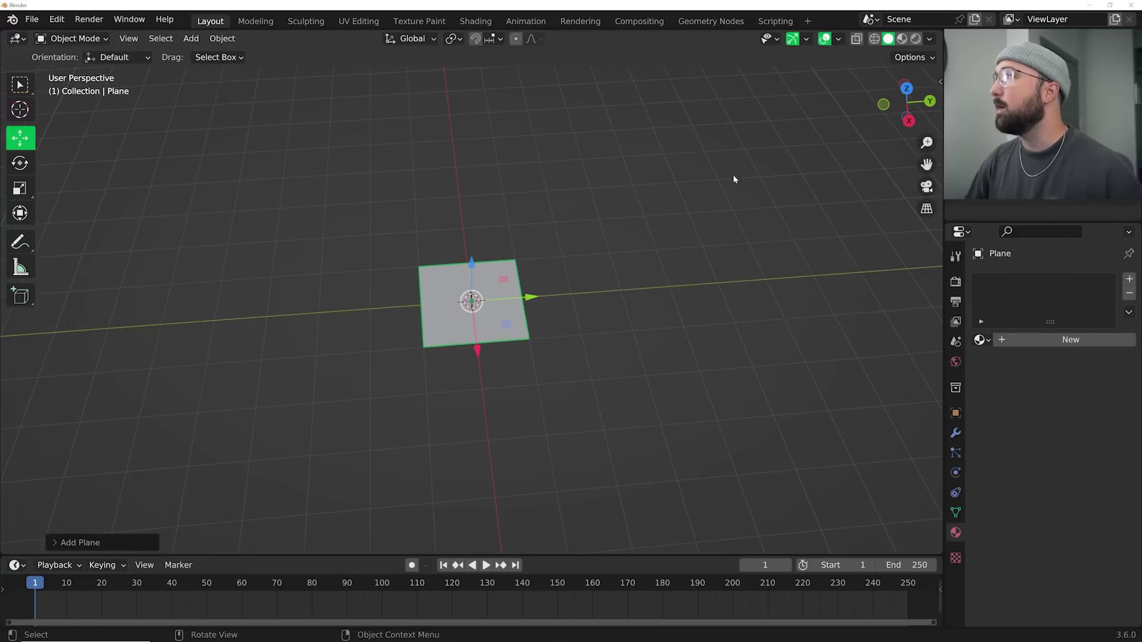
- Switch to the Geometry Nodes workspace, remove the spreadsheet area to enlarge the viewport, and create a new node tree on the plane
{"action": "left_click", "coordinate": [723, 22]}
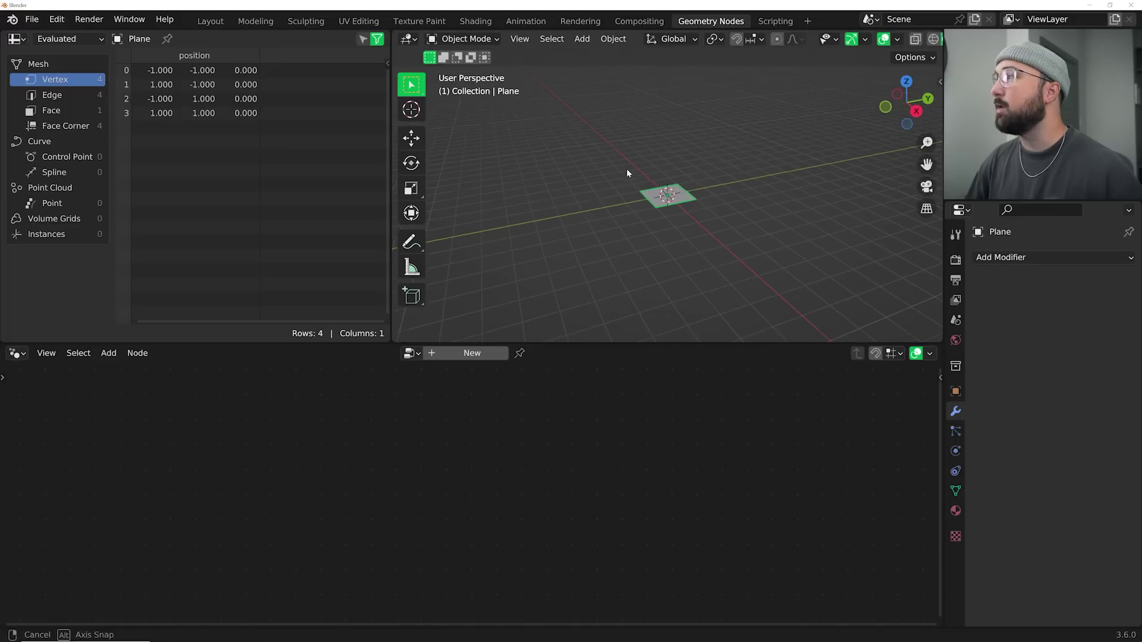
{"action": "left_click_drag", "start_coordinate": [370, 337], "coordinate": [351, 313]}
{"action": "scroll", "coordinate": [613, 201], "scroll_direction": "up", "scroll_amount": 4}
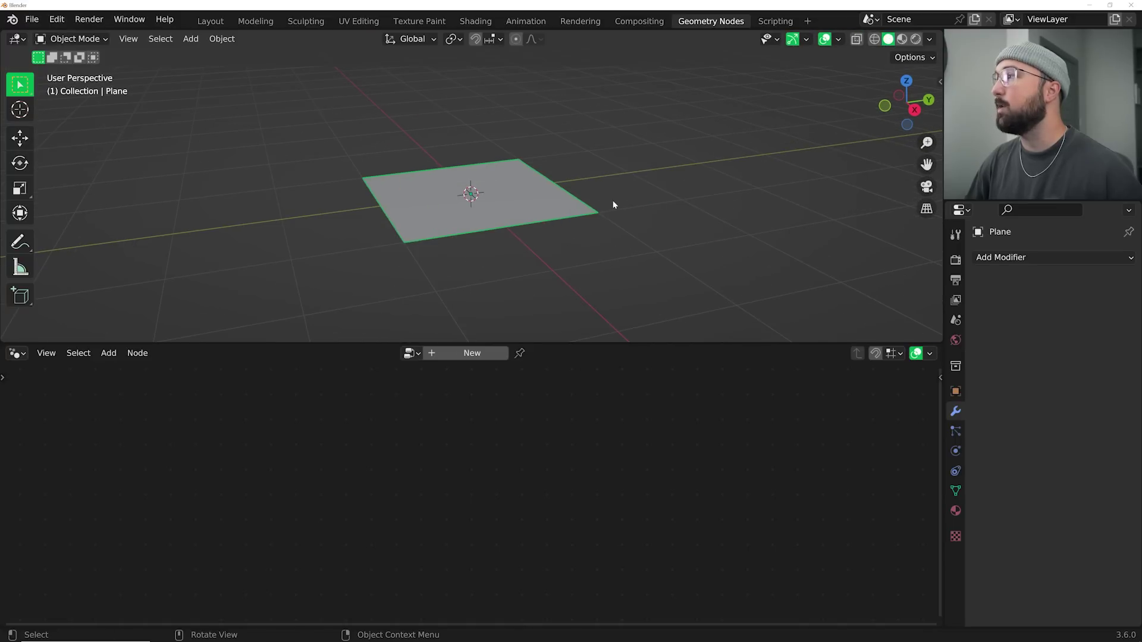
{"action": "left_click", "coordinate": [479, 357]}
- Delete the Group Input node, add a Grid node and connect its Mesh output to the Group Output's Geometry
{"action": "left_click", "coordinate": [148, 523]}
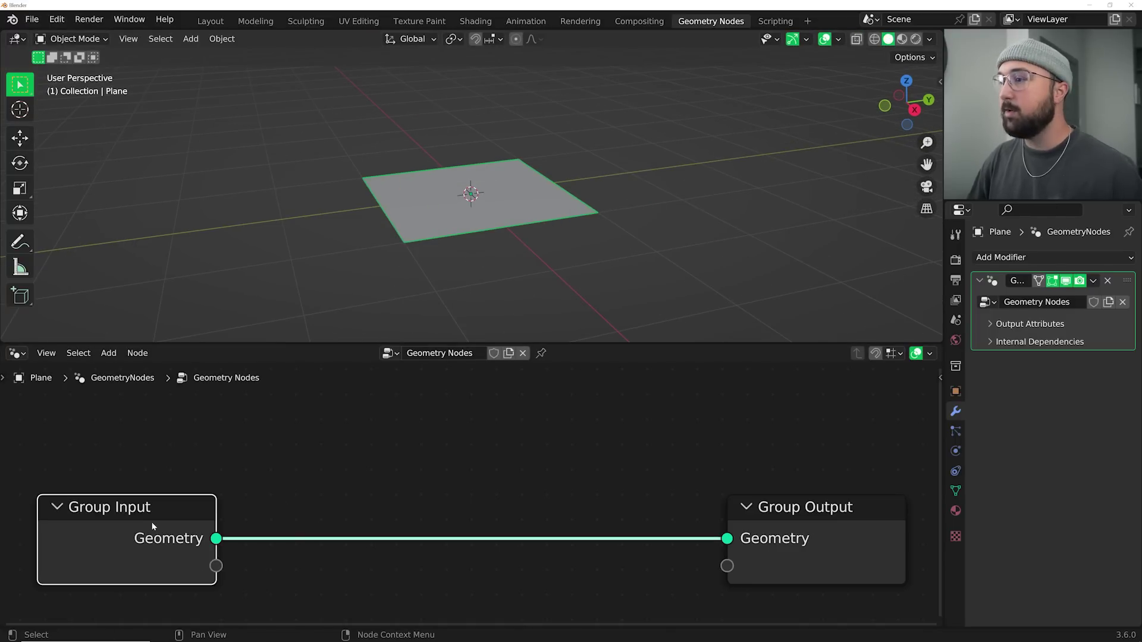
{"action": "key", "text": "x"}
{"action": "key", "text": "shift+a"}
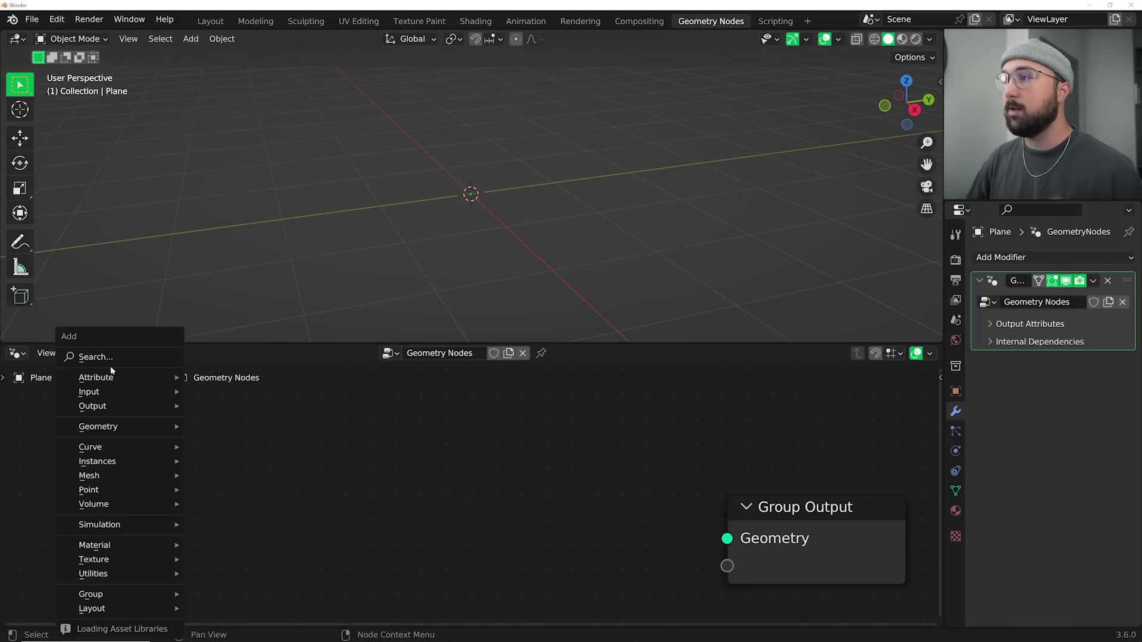
{"action": "left_click", "coordinate": [96, 357]}
{"action": "type", "text": "grid"}
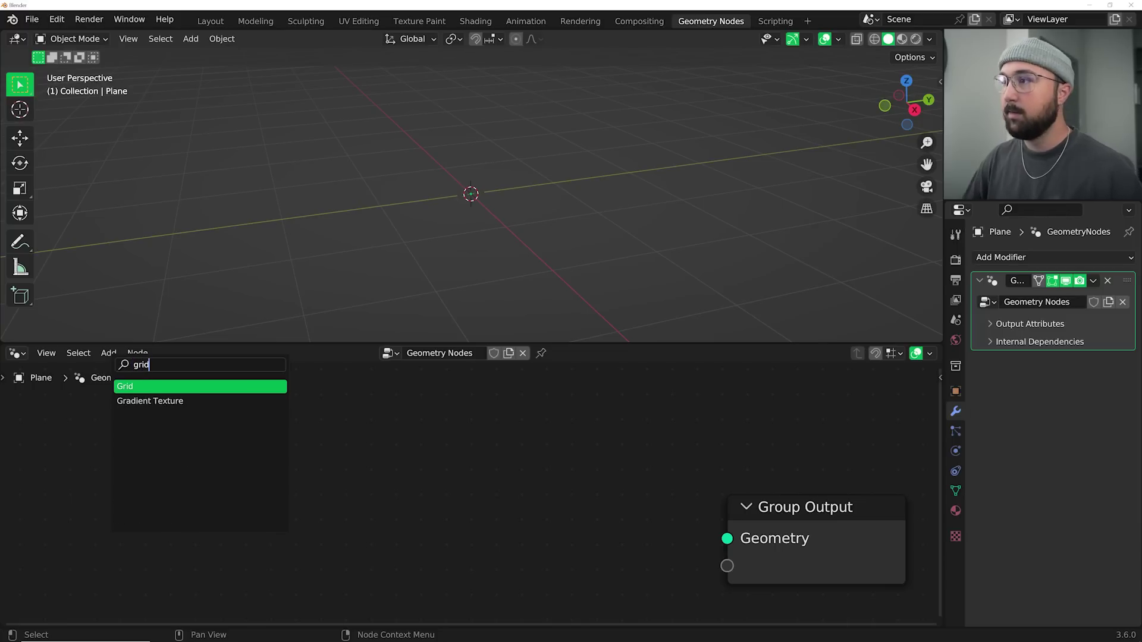
{"action": "key", "text": "Return"}
{"action": "left_click_drag", "start_coordinate": [299, 426], "coordinate": [731, 539]}
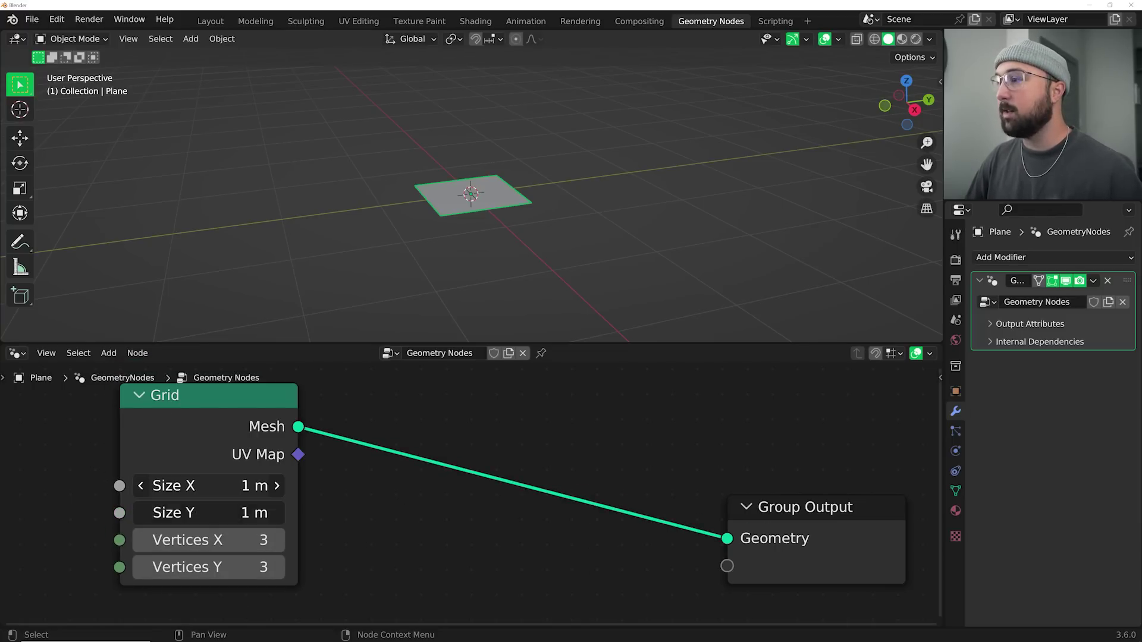
- Set the grid's Size X and Y to 13 m and its Vertices X and Y to 25
{"action": "left_click_drag", "start_coordinate": [258, 494], "coordinate": [257, 513]}
{"action": "type", "text": "13"}
{"action": "key", "text": "Return"}
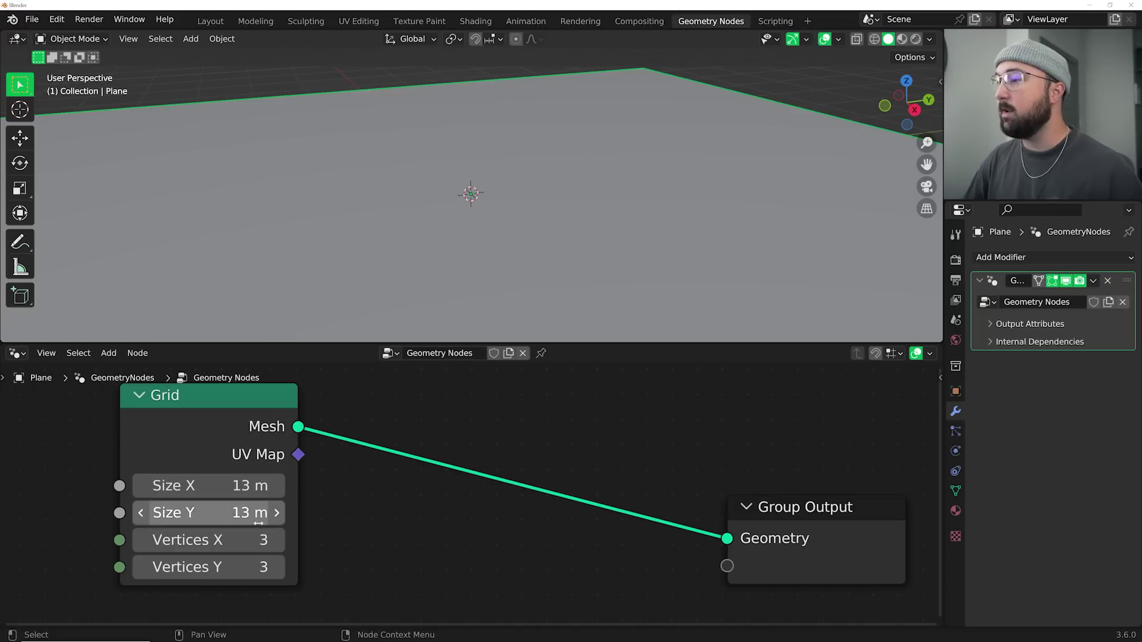
{"action": "left_click_drag", "start_coordinate": [257, 540], "coordinate": [257, 566]}
{"action": "type", "text": "25"}
{"action": "key", "text": "Return"}
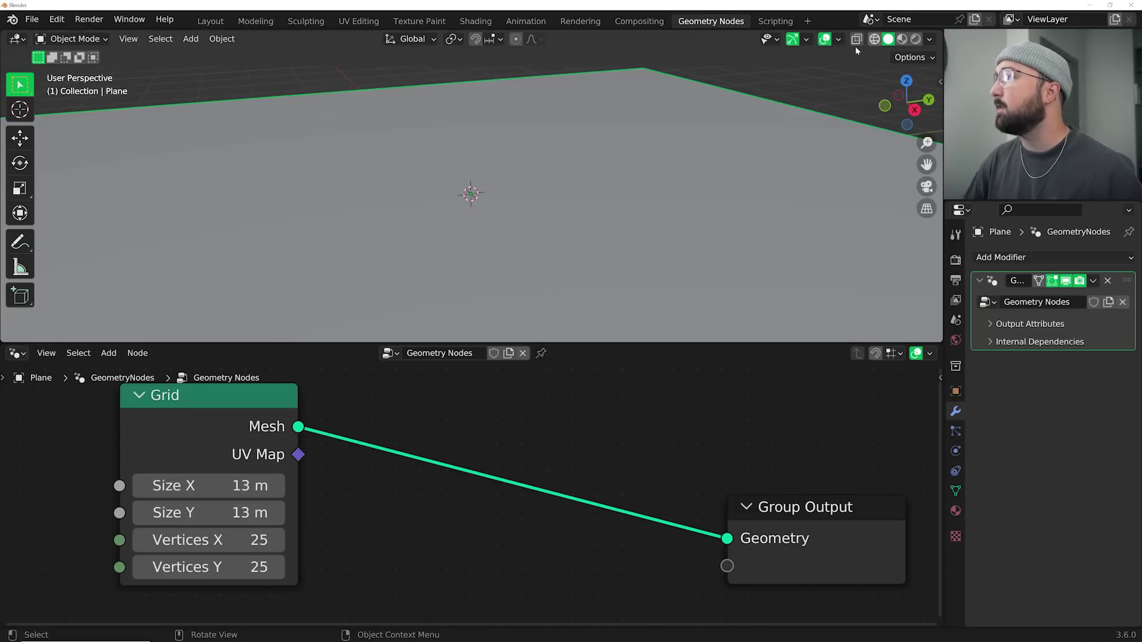
- Display the viewport in wireframe shading and examine the subdivisions of the whole grid
{"action": "left_click", "coordinate": [873, 39]}
{"action": "mouse_move", "coordinate": [258, 540]}
{"action": "left_mouse_down"}
{"action": "mouse_move", "coordinate": [258, 567]}
{"action": "mouse_move", "coordinate": [333, 567]}
{"action": "mouse_move", "coordinate": [285, 566]}
{"action": "mouse_move", "coordinate": [306, 567]}
{"action": "mouse_move", "coordinate": [316, 541]}
{"action": "left_mouse_up"}
{"action": "key", "text": "ctrl+z"}
{"action": "scroll", "coordinate": [308, 541], "scroll_direction": "down", "scroll_amount": 2}
{"action": "scroll", "coordinate": [422, 276], "scroll_direction": "down", "scroll_amount": 6}
{"action": "middle_click_drag", "start_coordinate": [436, 280], "coordinate": [479, 227]}
{"action": "scroll", "coordinate": [479, 227], "scroll_direction": "up", "scroll_amount": 5}
{"action": "middle_click_drag", "start_coordinate": [624, 148], "coordinate": [620, 147]}
{"action": "scroll", "coordinate": [382, 452], "scroll_direction": "down", "scroll_amount": 1}
- Spread the nodes apart and insert a Set Position node between the Grid and the Group Output
{"action": "left_click_drag", "start_coordinate": [315, 445], "coordinate": [146, 462]}
{"action": "left_click_drag", "start_coordinate": [726, 503], "coordinate": [765, 474]}
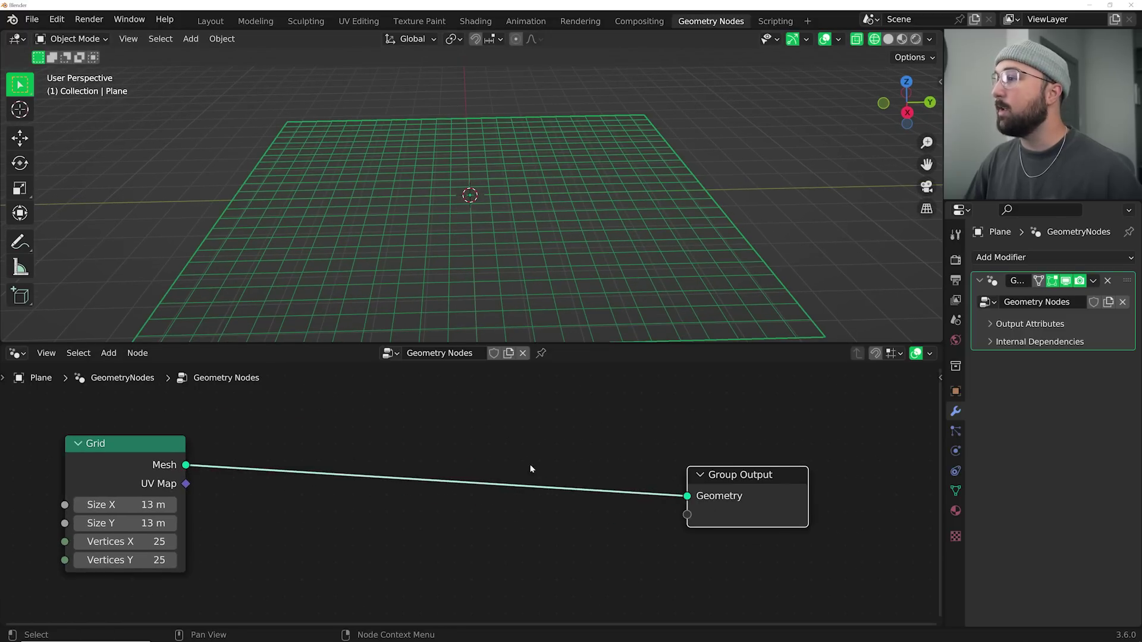
{"action": "key", "text": "shift+a"}
{"action": "left_click", "coordinate": [369, 354]}
{"action": "type", "text": "set"}
{"action": "key", "text": "Down"}
{"action": "key", "text": "Down"}
{"action": "key", "text": "Up"}
{"action": "key", "text": "Up"}
{"action": "key", "text": "Down"}
{"action": "left_click", "coordinate": [405, 415]}
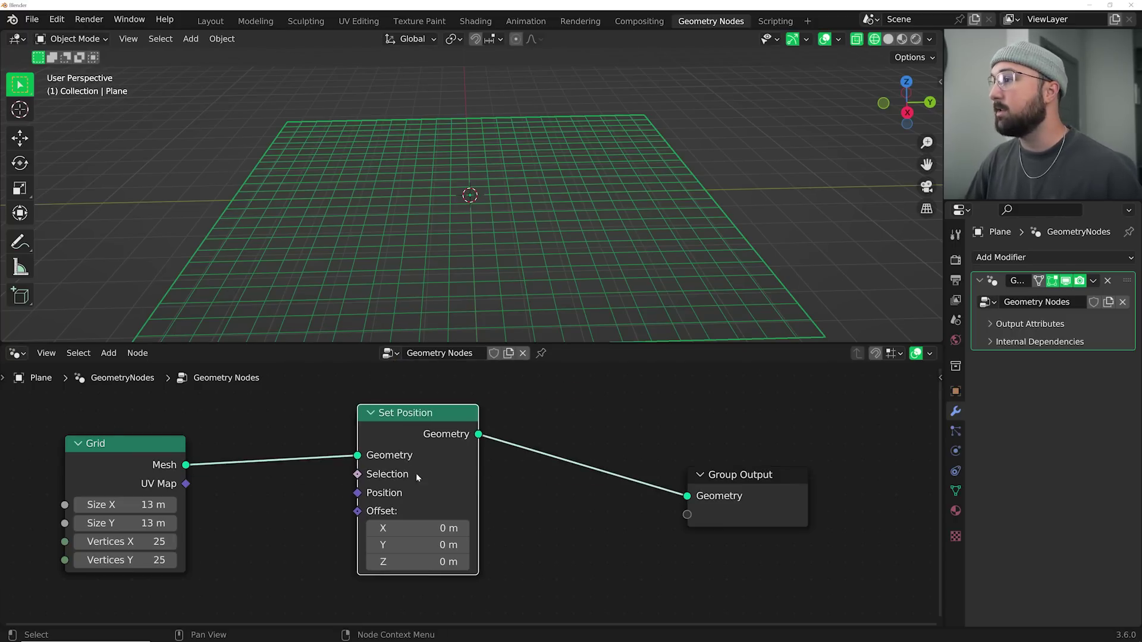
{"action": "left_click", "coordinate": [357, 404]}
{"action": "scroll", "coordinate": [357, 464], "scroll_direction": "down", "scroll_amount": 4}
{"action": "left_click_drag", "start_coordinate": [255, 473], "coordinate": [226, 409]}
{"action": "key", "text": "shift+a"}
{"action": "left_click", "coordinate": [286, 356]}
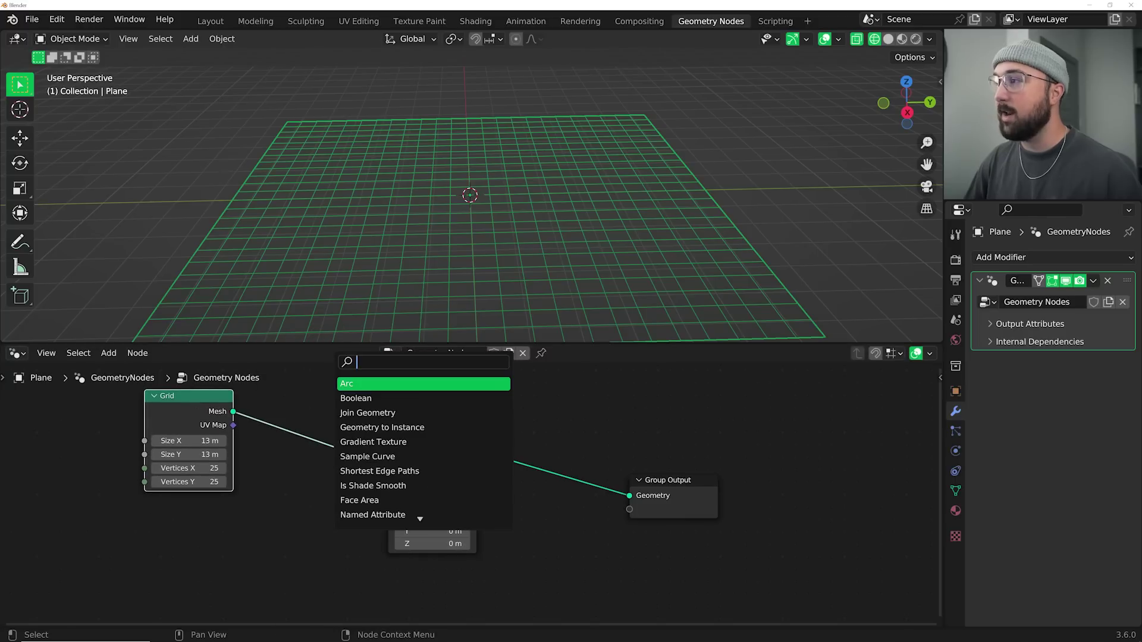
{"action": "type", "text": "sep"}
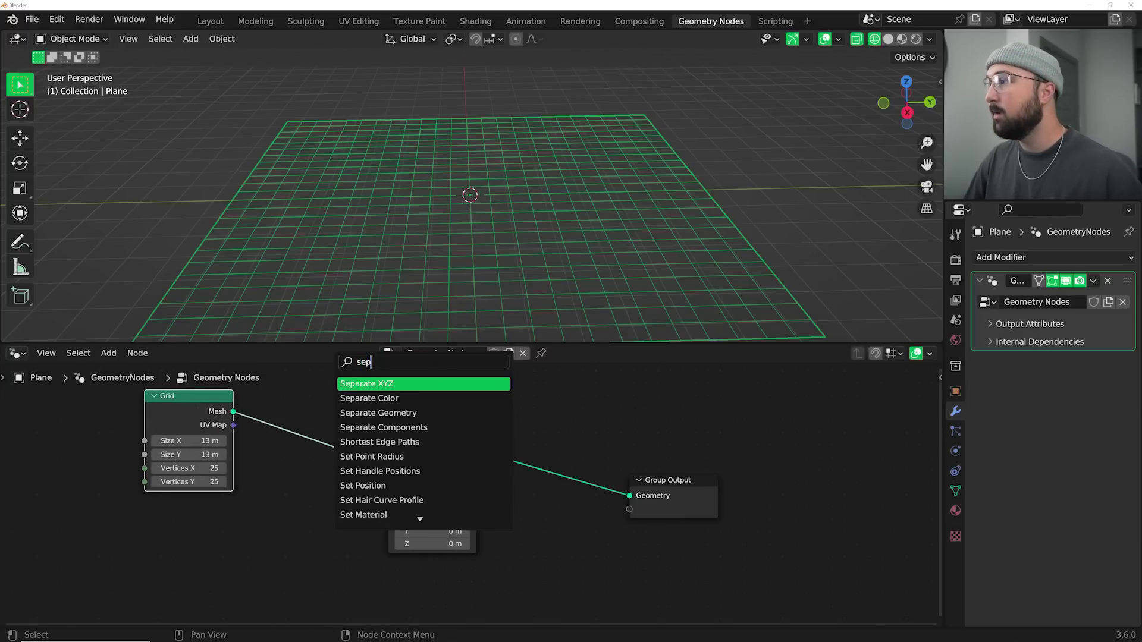
{"action": "key", "text": "Return"}
{"action": "left_click", "coordinate": [283, 527]}
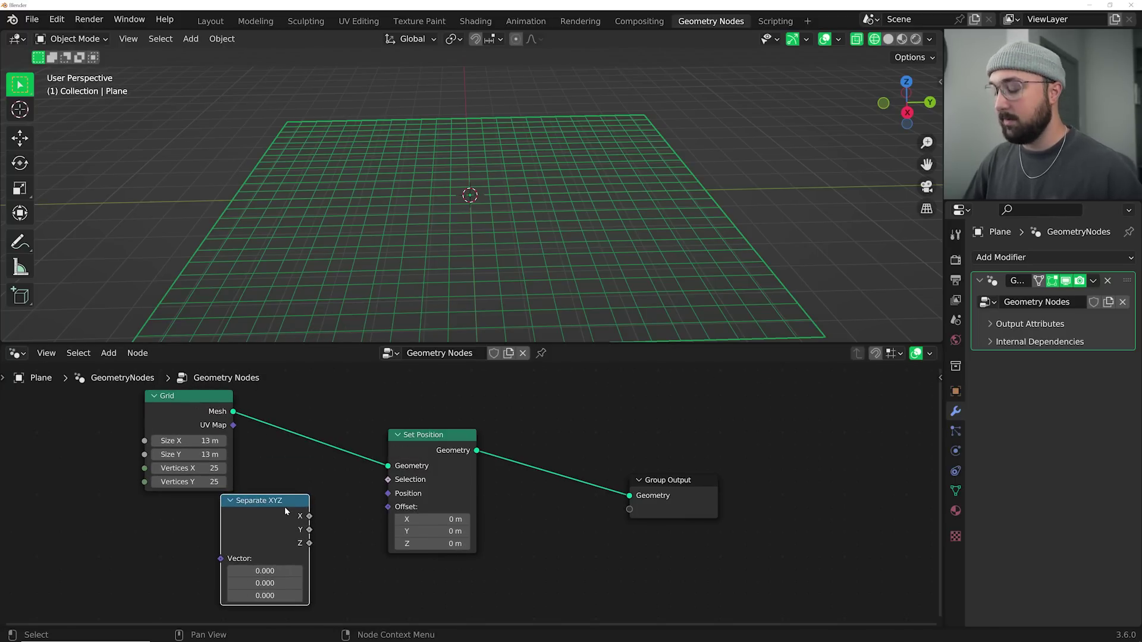
{"action": "key", "text": "x"}
- Add a Combine XYZ node and connect its Vector output to the Set Position node's Offset
{"action": "key", "text": "shift+a"}
{"action": "left_click", "coordinate": [262, 355]}
{"action": "type", "text": "comb"}
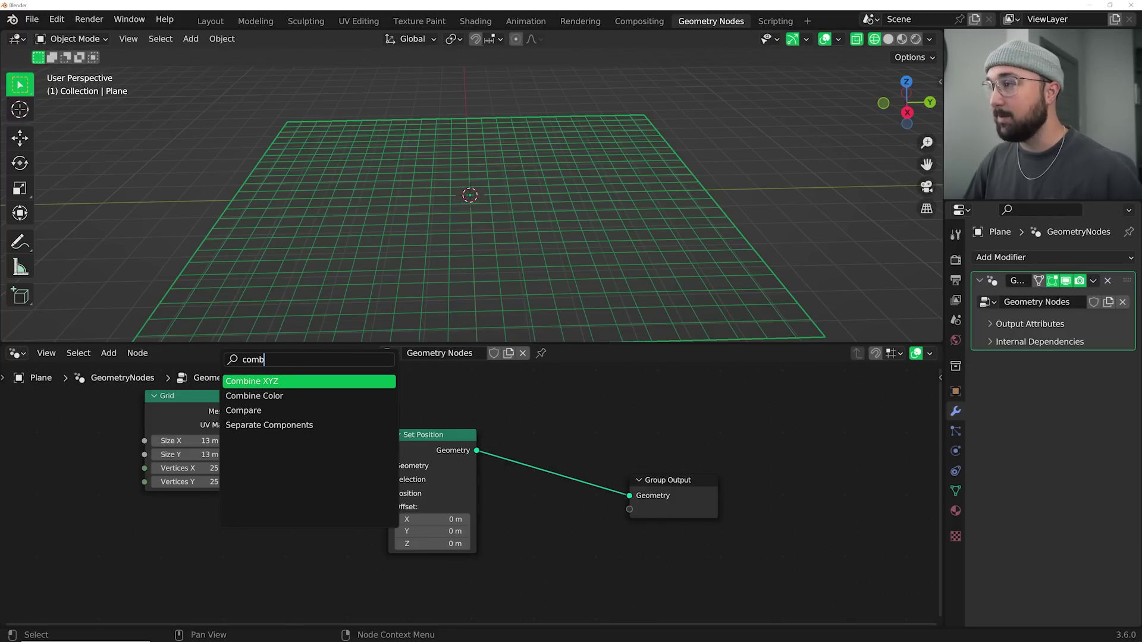
{"action": "key", "text": "Return"}
{"action": "left_click", "coordinate": [241, 552]}
{"action": "left_click_drag", "start_coordinate": [288, 537], "coordinate": [390, 507]}
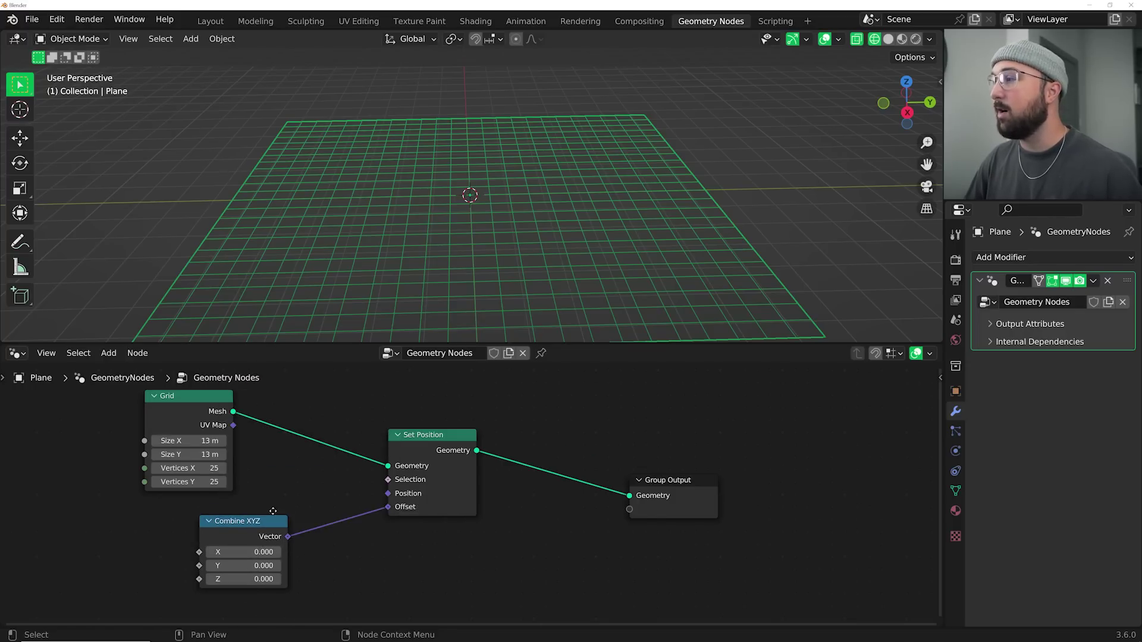
- Add a Wave Texture node and connect its Color output to the Z input of Combine XYZ
{"action": "middle_click_drag", "start_coordinate": [272, 510], "coordinate": [384, 481]}
{"action": "key", "text": "shift+a"}
{"action": "left_click", "coordinate": [192, 355]}
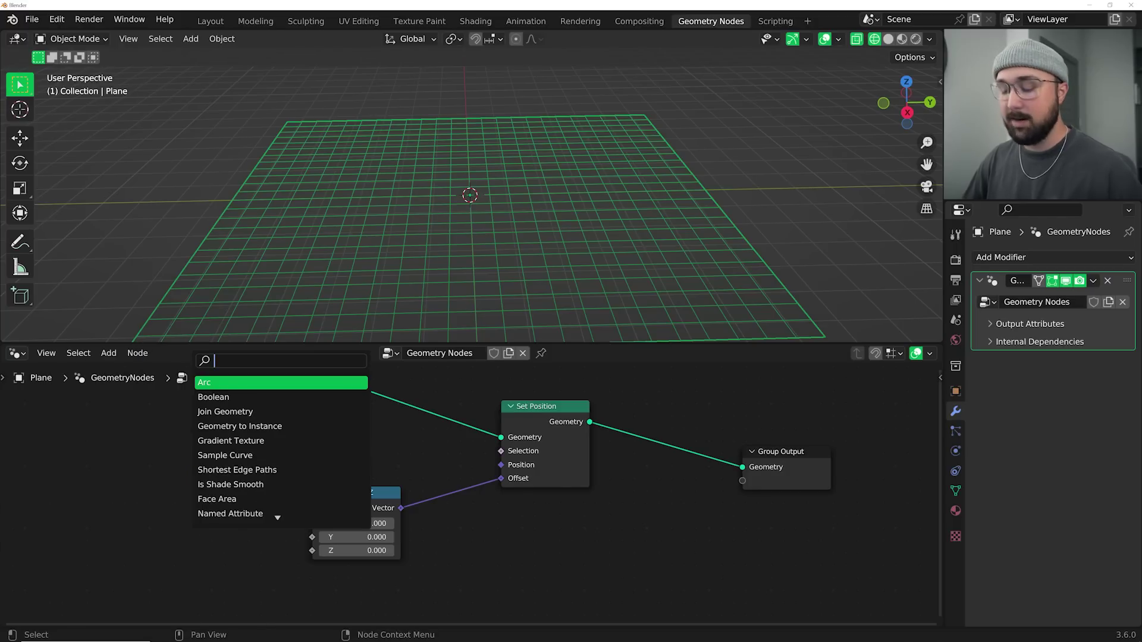
{"action": "type", "text": "wave"}
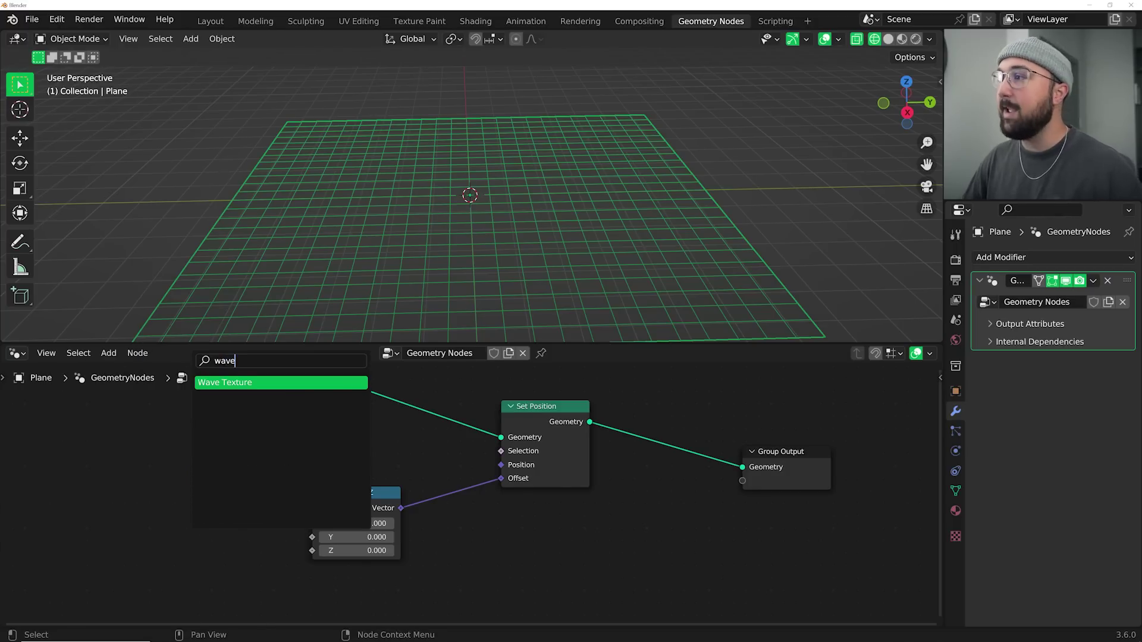
{"action": "key", "text": "Return"}
{"action": "left_click_drag", "start_coordinate": [138, 459], "coordinate": [292, 544]}
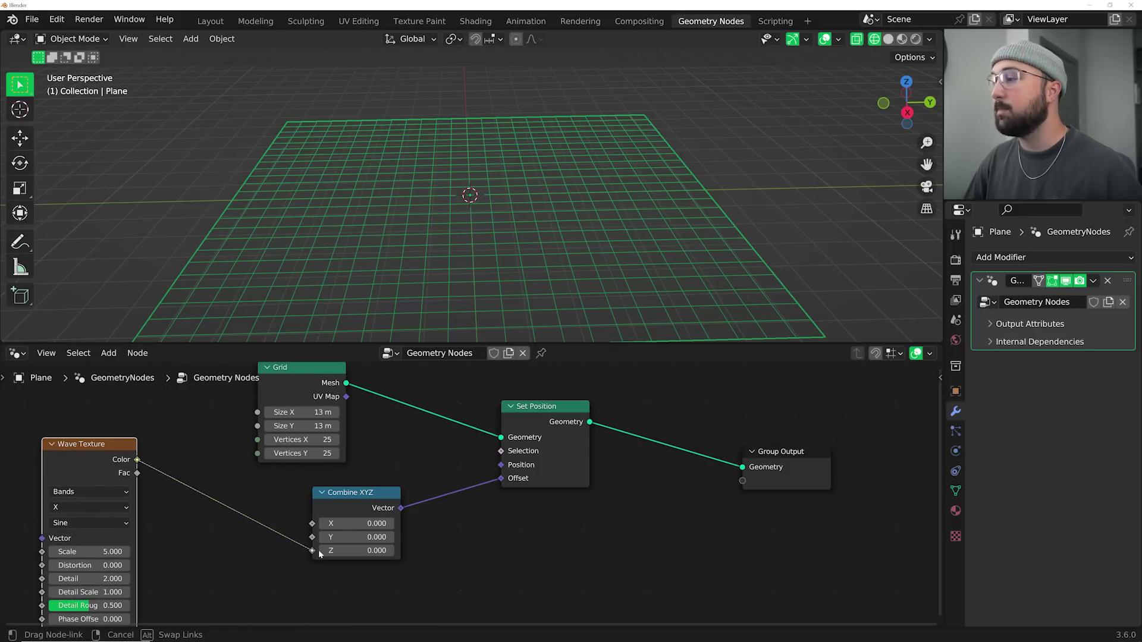
{"action": "left_click_drag", "start_coordinate": [319, 550], "coordinate": [319, 549]}
{"action": "middle_click_drag", "start_coordinate": [512, 266], "coordinate": [448, 199]}
- Insert a Map Range node between the Wave Texture and Combine XYZ and set its To Max to 0.520
{"action": "middle_click_drag", "start_coordinate": [238, 450], "coordinate": [334, 431]}
{"action": "left_click_drag", "start_coordinate": [158, 438], "coordinate": [71, 466]}
{"action": "key", "text": "shift+a"}
{"action": "key", "text": "Escape"}
{"action": "key", "text": "shift+a"}
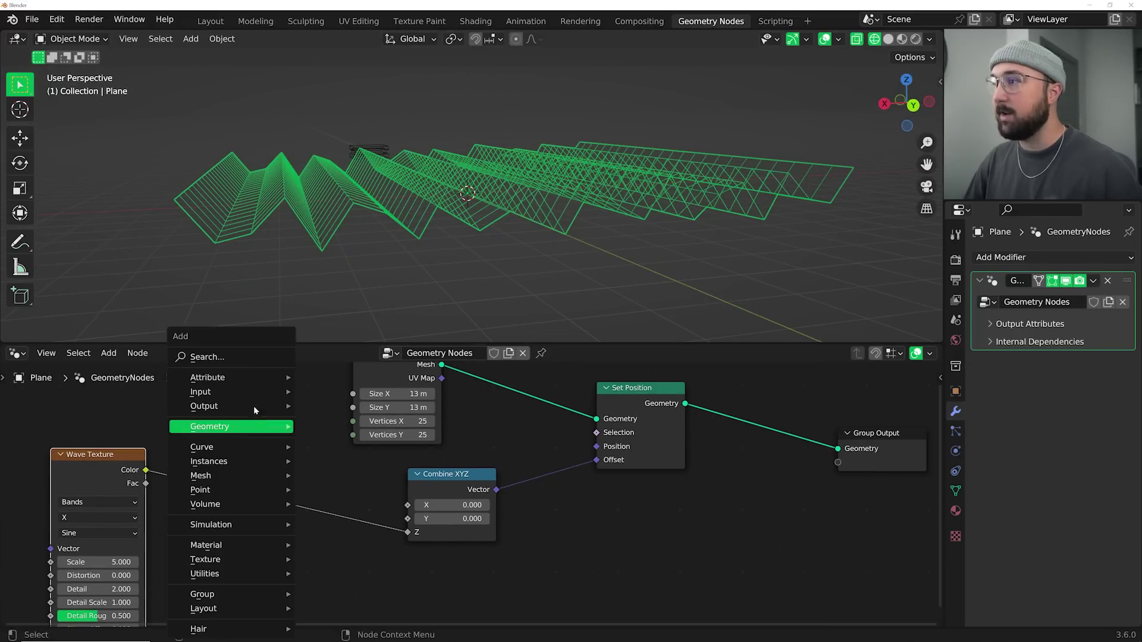
{"action": "left_click", "coordinate": [243, 357]}
{"action": "type", "text": "map"}
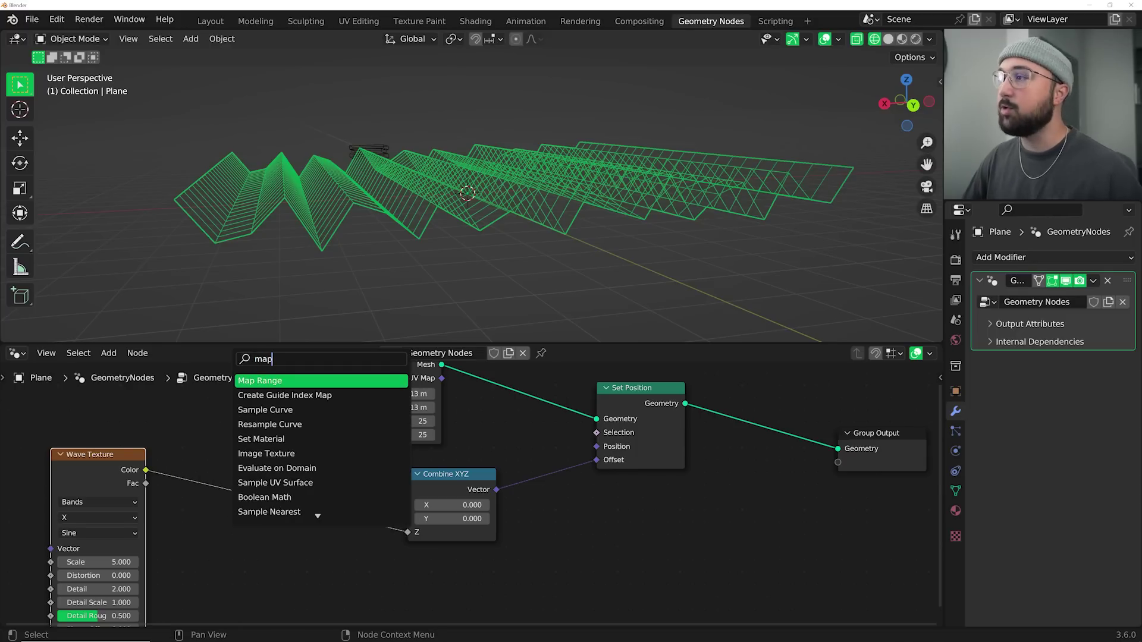
{"action": "key", "text": "Return"}
{"action": "left_click", "coordinate": [242, 486]}
{"action": "mouse_move", "coordinate": [270, 588]}
{"action": "left_mouse_down"}
{"action": "mouse_move", "coordinate": [235, 589]}
{"action": "mouse_move", "coordinate": [283, 589]}
{"action": "mouse_move", "coordinate": [235, 589]}
{"action": "mouse_move", "coordinate": [257, 589]}
{"action": "left_mouse_up"}
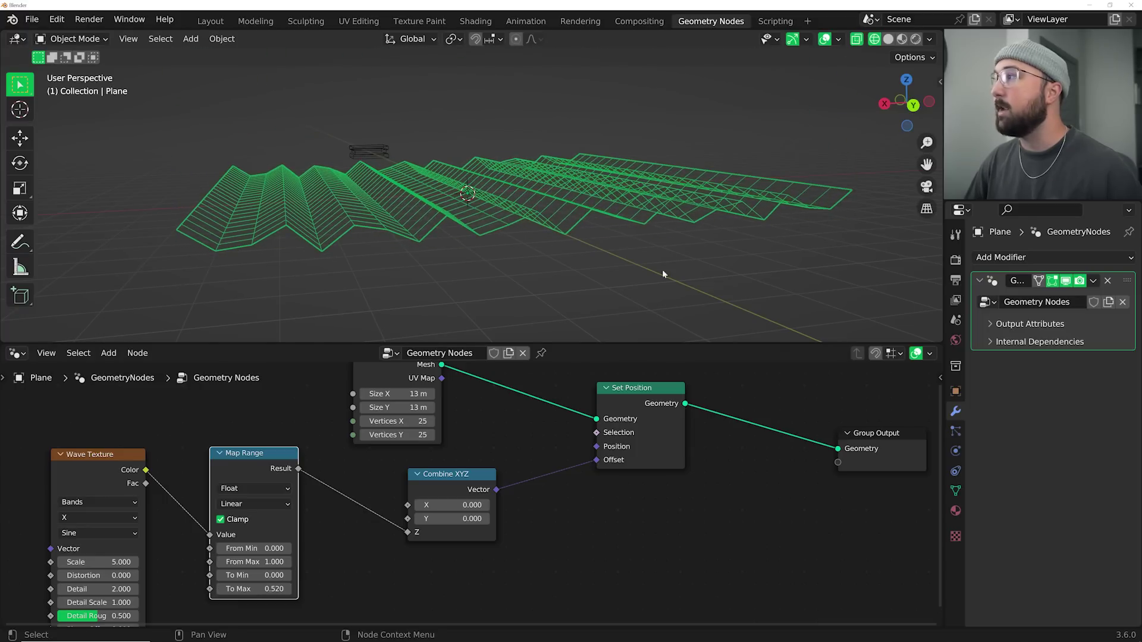
- Return the viewport to solid shading and insert an Instance on Points node between Set Position and Group Output
{"action": "middle_click_drag", "start_coordinate": [654, 232], "coordinate": [717, 217]}
{"action": "left_click", "coordinate": [887, 39]}
{"action": "middle_click_drag", "start_coordinate": [896, 426], "coordinate": [616, 509]}
{"action": "left_click_drag", "start_coordinate": [616, 509], "coordinate": [708, 496]}
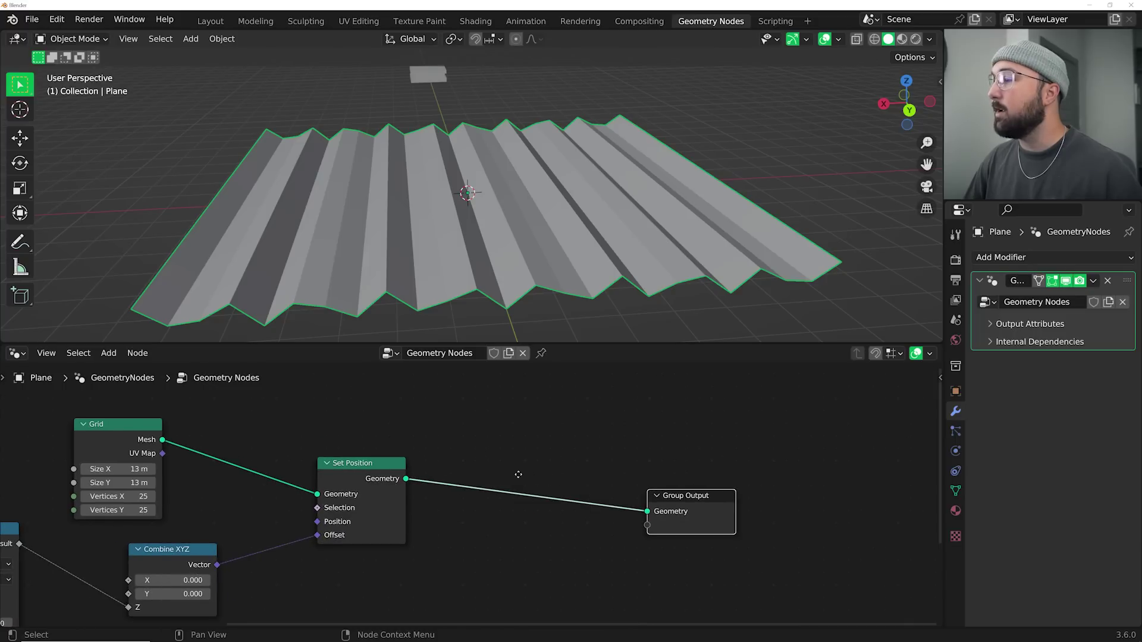
{"action": "middle_click_drag", "start_coordinate": [527, 477], "coordinate": [381, 468]}
{"action": "middle_click_drag", "start_coordinate": [298, 486], "coordinate": [324, 486]}
{"action": "key", "text": "shift+a"}
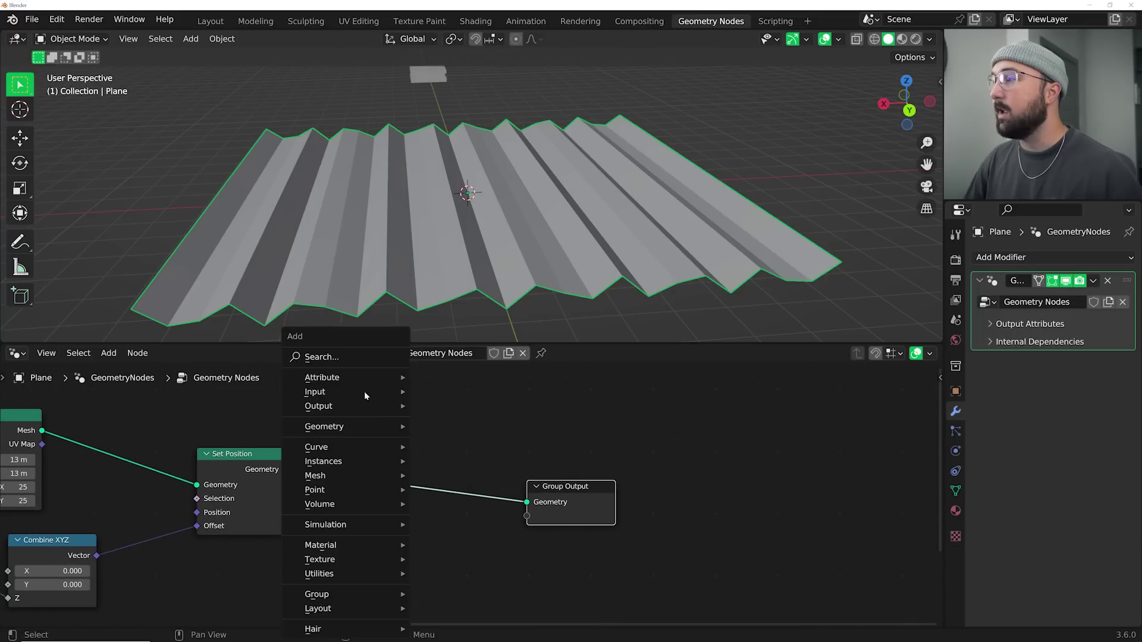
{"action": "left_click", "coordinate": [357, 357]}
{"action": "type", "text": "inst"}
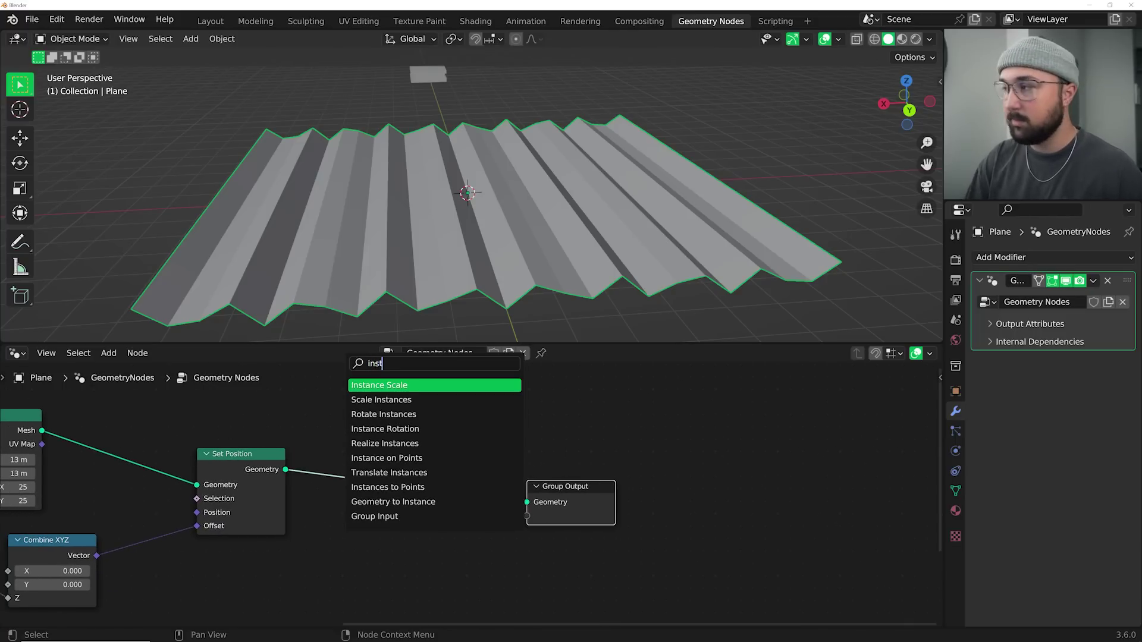
{"action": "left_click", "coordinate": [386, 458]}
{"action": "left_click", "coordinate": [420, 490]}
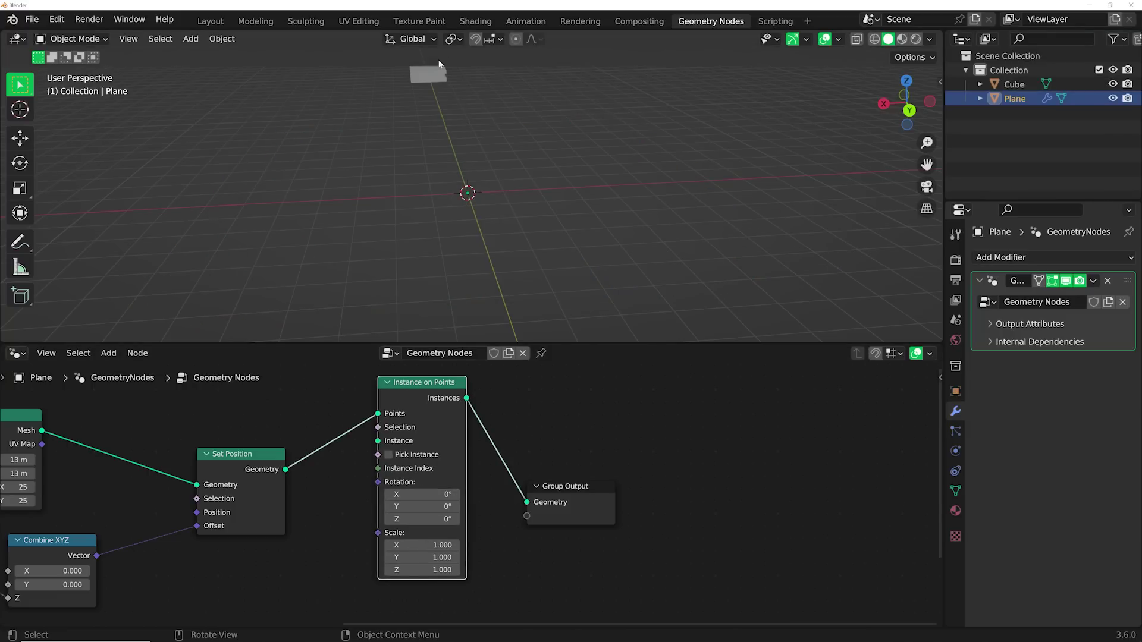
- Bring the Cube object into the node tree as an Object Info node and connect its Geometry to the Instance input
{"action": "left_click_drag", "start_coordinate": [1017, 86], "coordinate": [237, 572]}
{"action": "scroll", "coordinate": [317, 471], "scroll_direction": "down", "scroll_amount": 2}
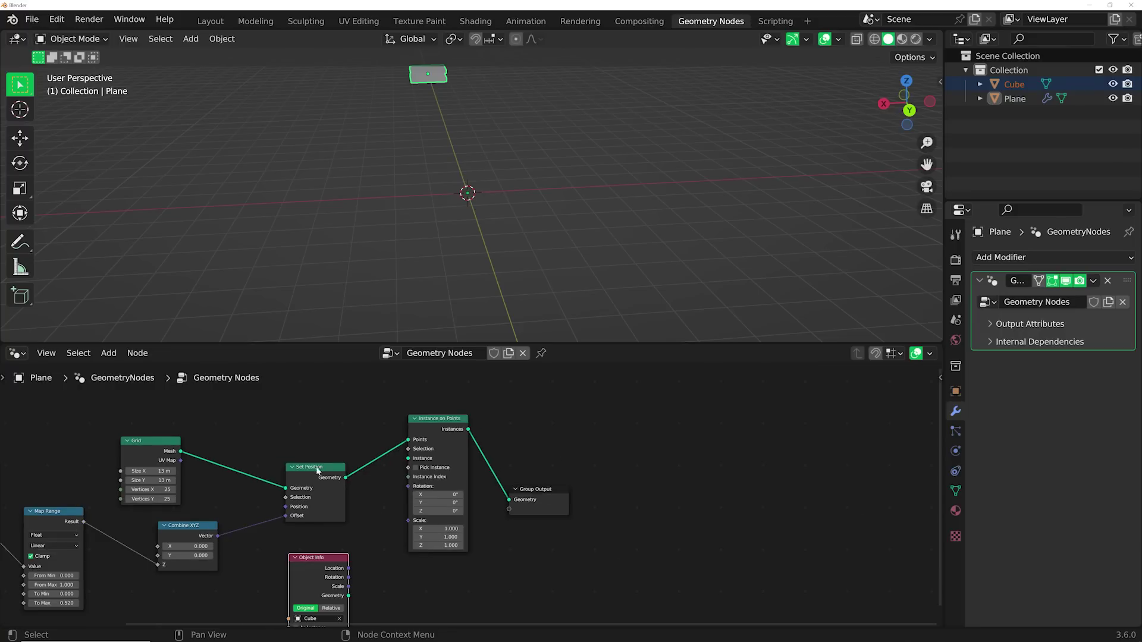
{"action": "left_click_drag", "start_coordinate": [317, 471], "coordinate": [317, 416]}
{"action": "left_click_drag", "start_coordinate": [321, 580], "coordinate": [366, 455]}
{"action": "scroll", "coordinate": [338, 509], "scroll_direction": "up", "scroll_amount": 2}
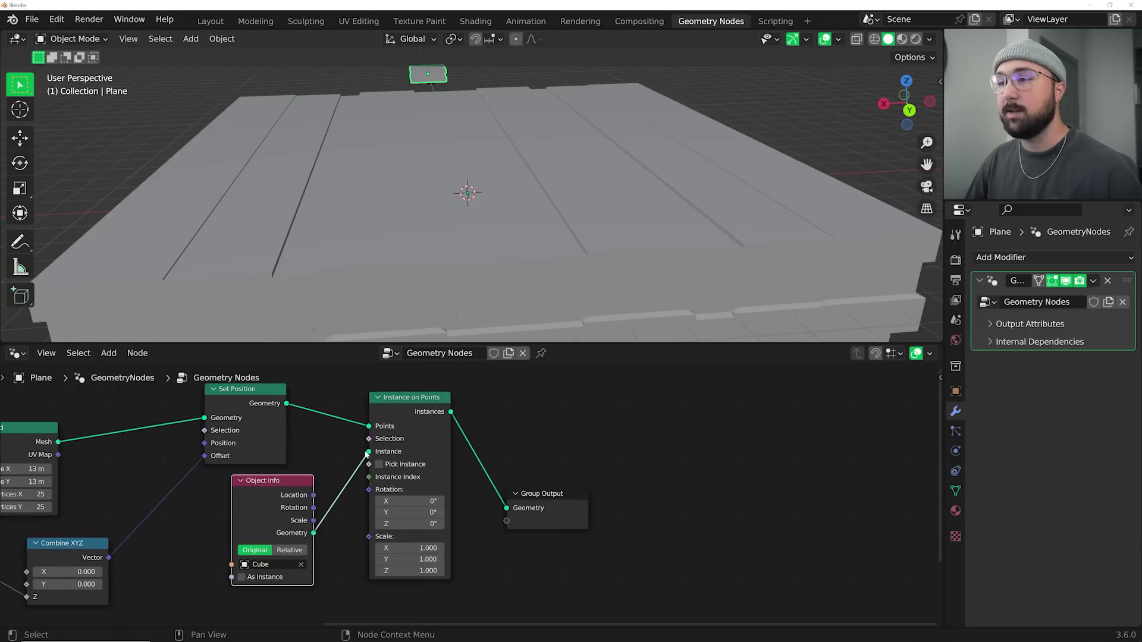
- Reduce the scale on the Instance on Points node to shrink the tiles, judging their spacing from the top view
{"action": "middle_click_drag", "start_coordinate": [458, 253], "coordinate": [497, 237]}
{"action": "key", "text": "grave"}
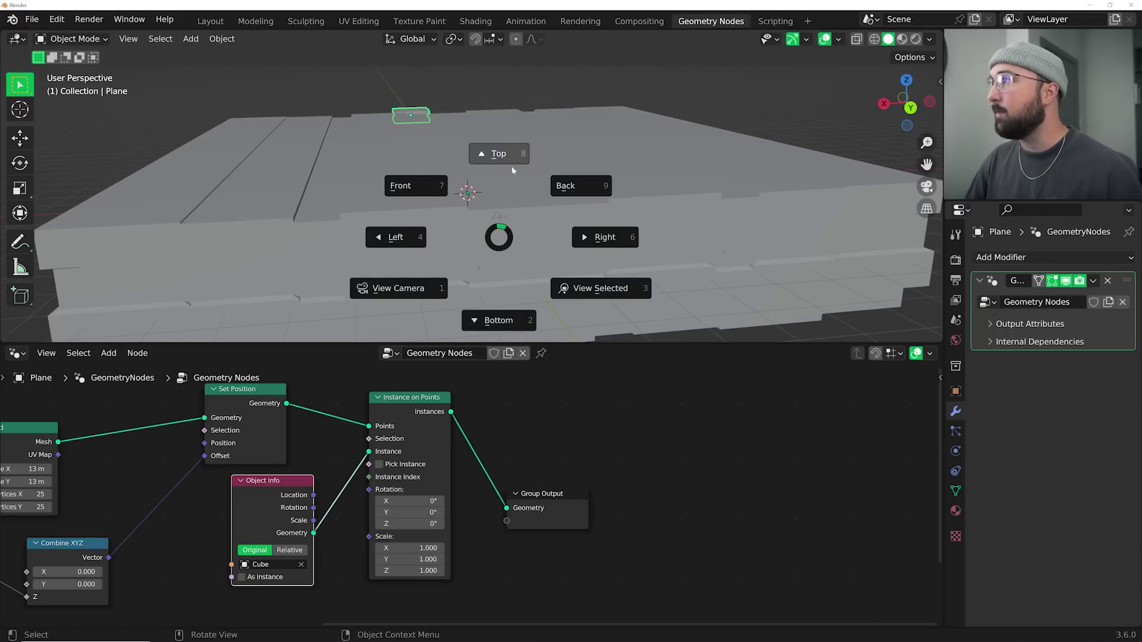
{"action": "left_click", "coordinate": [510, 184]}
{"action": "scroll", "coordinate": [418, 522], "scroll_direction": "up", "scroll_amount": 2}
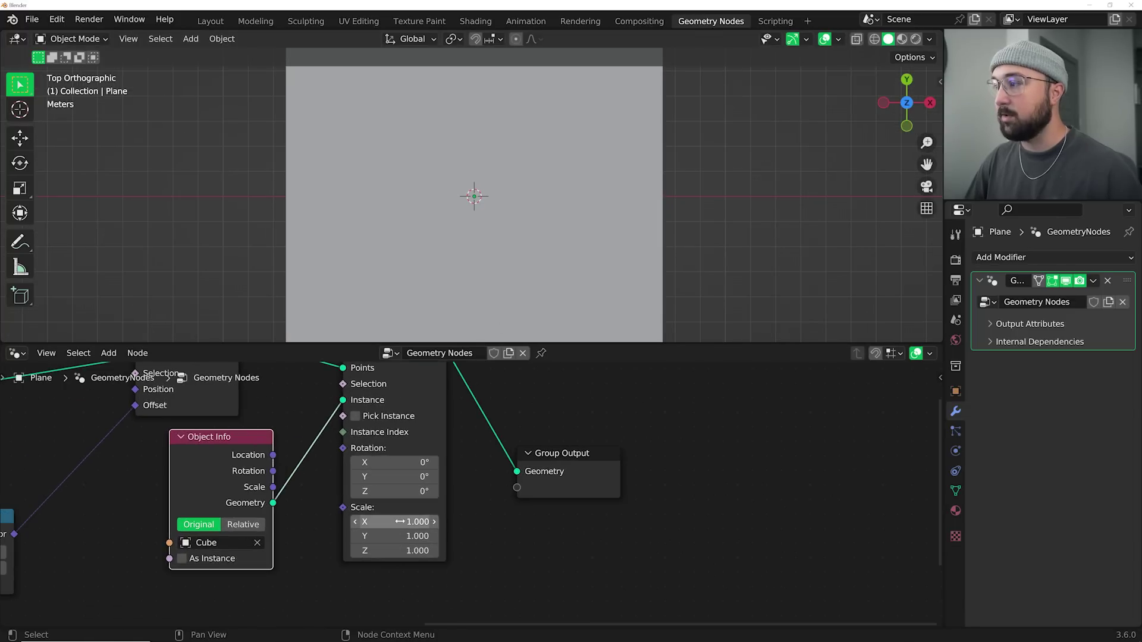
{"action": "mouse_move", "coordinate": [394, 521]}
{"action": "left_mouse_down"}
{"action": "mouse_move", "coordinate": [344, 522]}
{"action": "mouse_move", "coordinate": [389, 521]}
{"action": "mouse_move", "coordinate": [415, 550]}
{"action": "mouse_move", "coordinate": [402, 550]}
{"action": "mouse_move", "coordinate": [396, 521]}
{"action": "left_mouse_up"}
{"action": "scroll", "coordinate": [515, 306], "scroll_direction": "up", "scroll_amount": 5}
{"action": "middle_click_drag", "start_coordinate": [523, 185], "coordinate": [451, 217]}
{"action": "scroll", "coordinate": [412, 256], "scroll_direction": "down", "scroll_amount": 3}
- Select the original box, apply its object transform and check the gaps between the tiles from the top view
{"action": "left_click", "coordinate": [667, 298]}
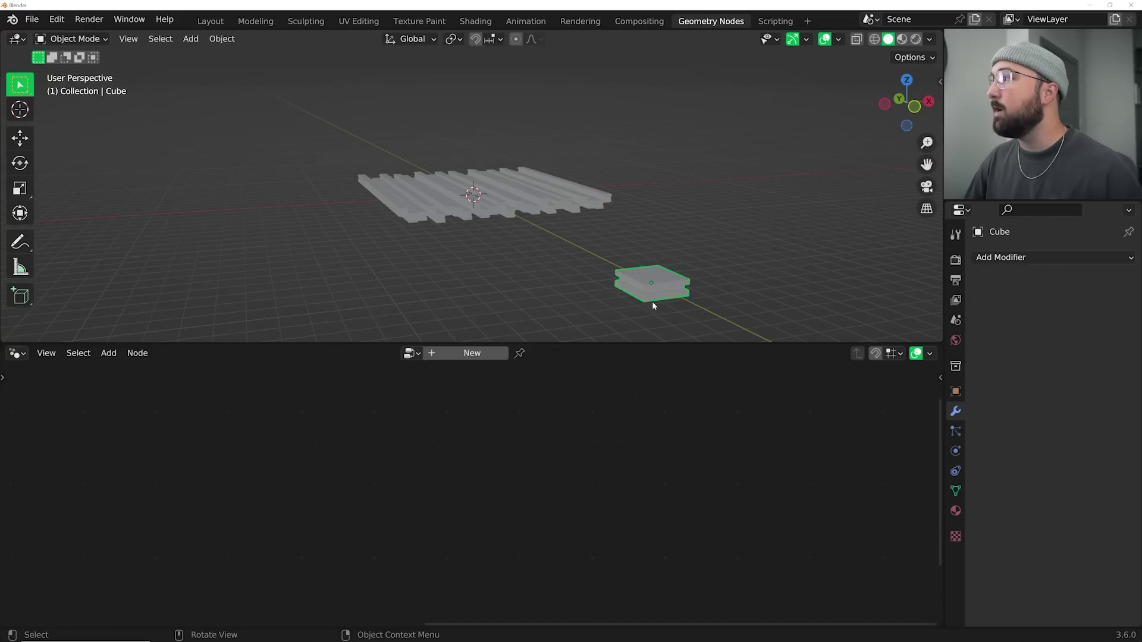
{"action": "scroll", "coordinate": [586, 247], "scroll_direction": "up", "scroll_amount": 4}
{"action": "scroll", "coordinate": [574, 245], "scroll_direction": "down", "scroll_amount": 3}
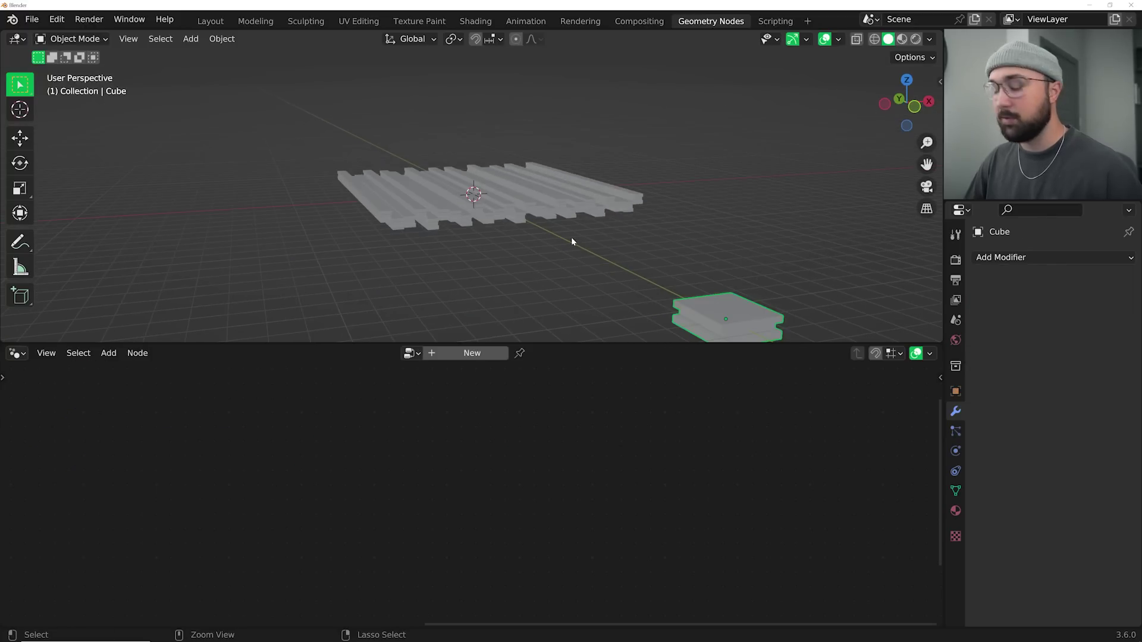
{"action": "key", "text": "ctrl+a"}
{"action": "left_click", "coordinate": [511, 268]}
{"action": "scroll", "coordinate": [509, 266], "scroll_direction": "up", "scroll_amount": 4}
{"action": "key", "text": "grave"}
{"action": "left_click", "coordinate": [508, 193]}
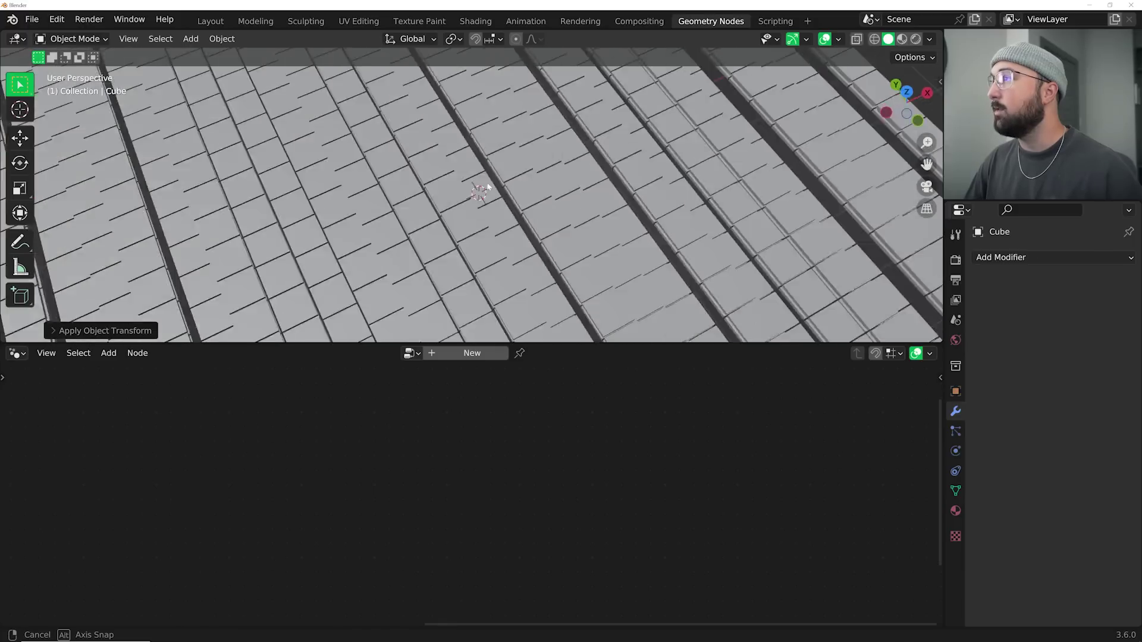
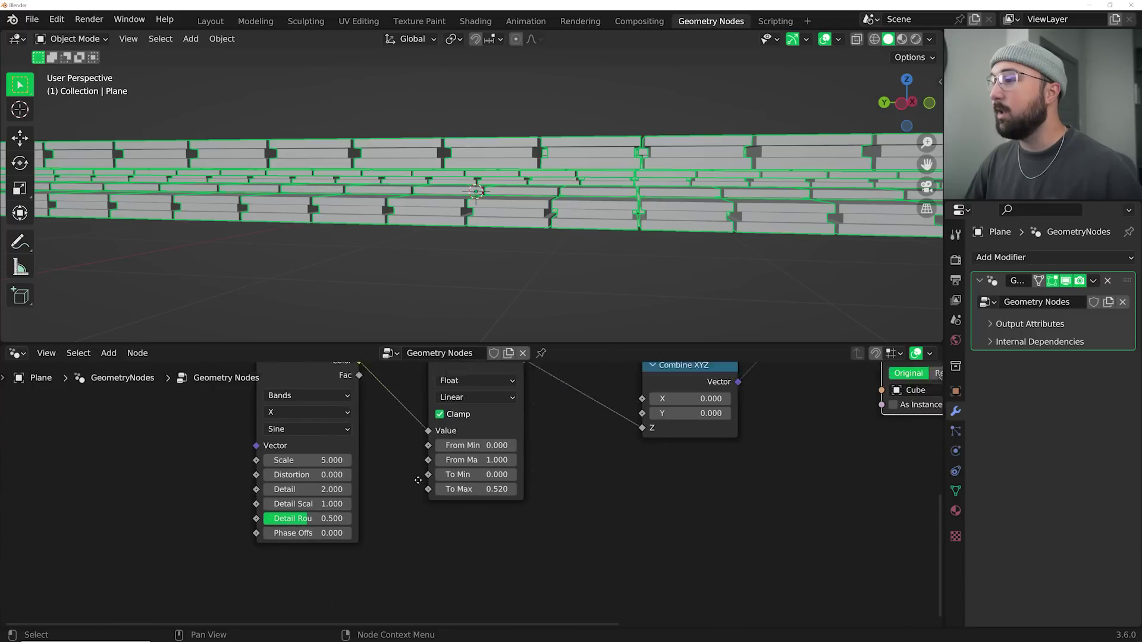
- Slide the Wave Texture's Phase Offset to about 7.17 and turn on Cavity in the solid viewport shading options
{"action": "middle_click_drag", "start_coordinate": [489, 207], "coordinate": [415, 228]}
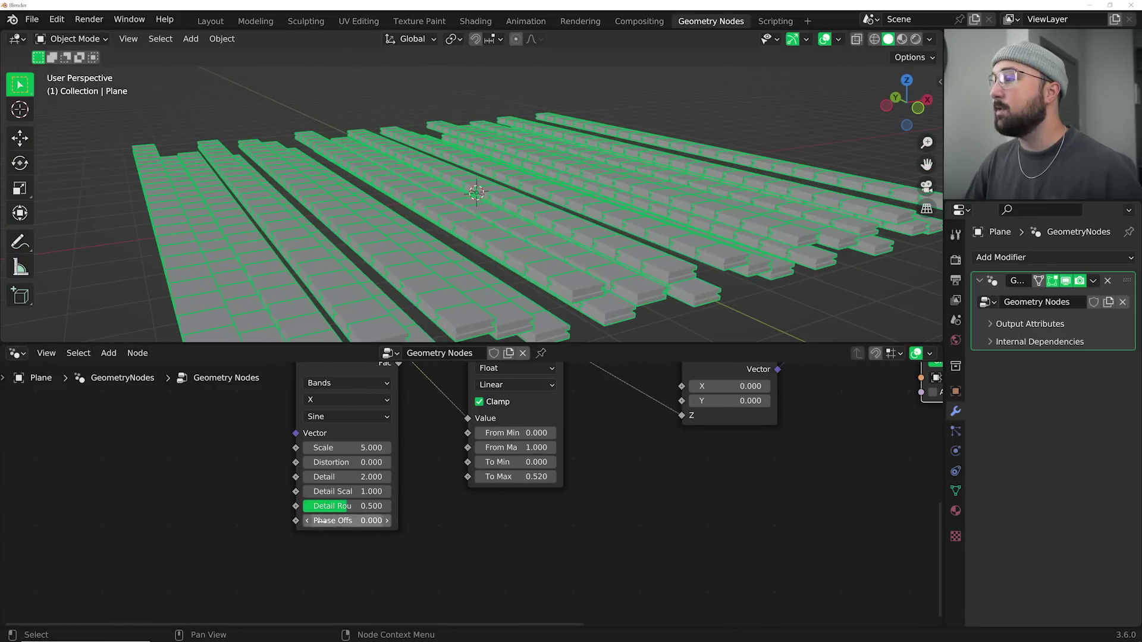
{"action": "left_click_drag", "start_coordinate": [348, 520], "coordinate": [650, 237]}
{"action": "left_click", "coordinate": [930, 40]}
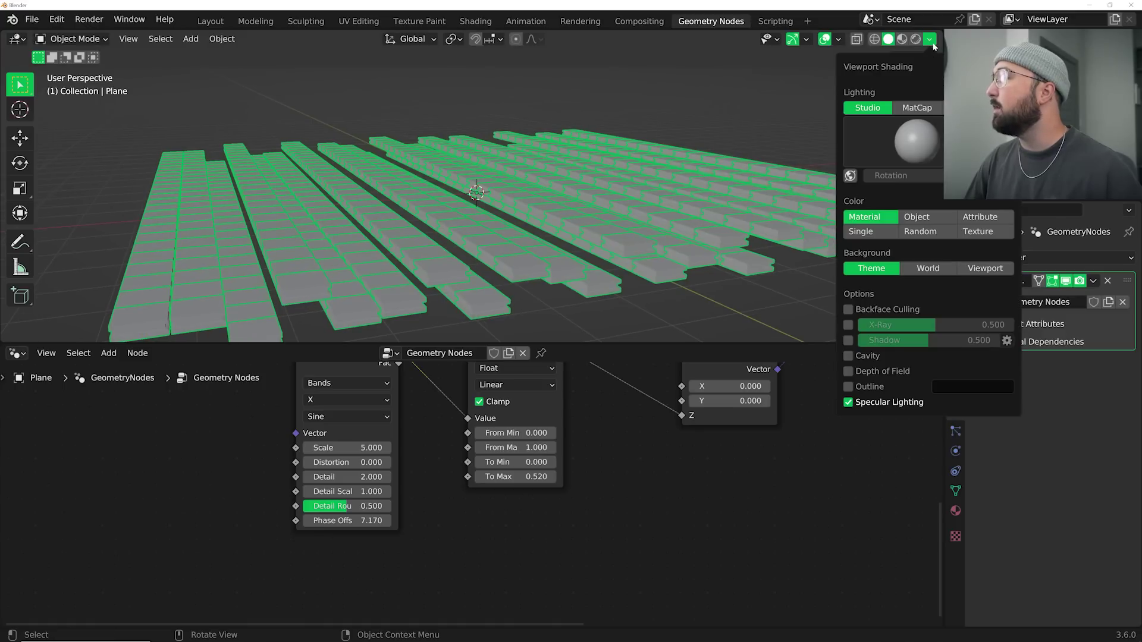
{"action": "left_click", "coordinate": [848, 356]}
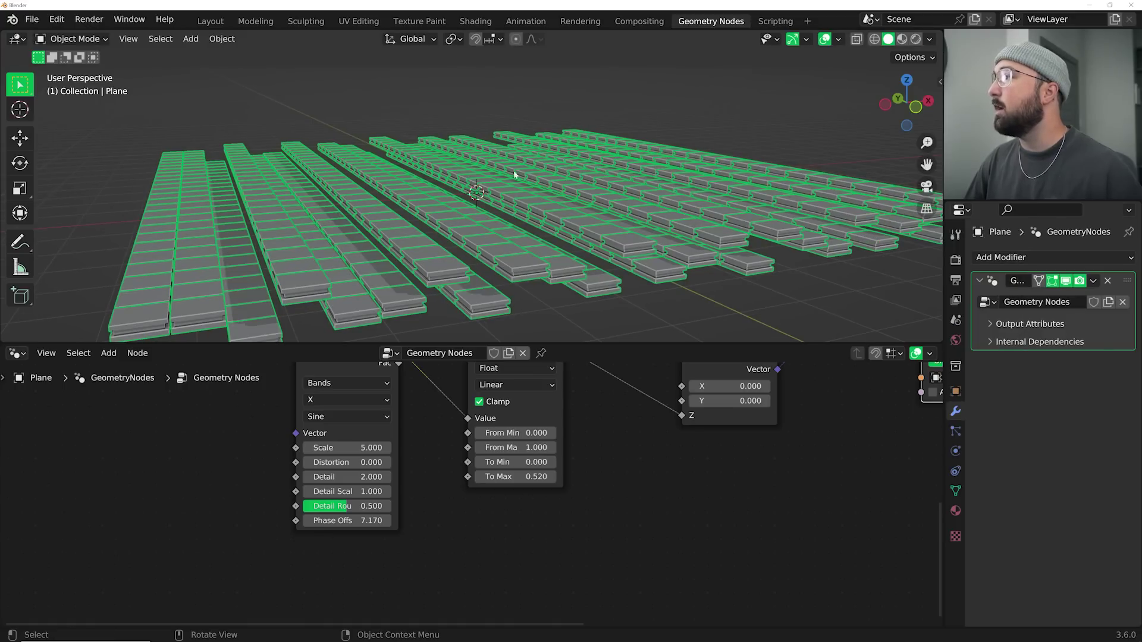
- Hide the viewport overlays and slide the Wave Texture's Phase Offset to about 22.62 to preview the wave motion
{"action": "key", "text": "shift+alt+z"}
{"action": "left_click_drag", "start_coordinate": [345, 520], "coordinate": [464, 520]}
{"action": "middle_click_drag", "start_coordinate": [476, 227], "coordinate": [454, 224]}
{"action": "left_click_drag", "start_coordinate": [324, 515], "coordinate": [376, 456]}
{"action": "middle_click_drag", "start_coordinate": [377, 456], "coordinate": [356, 503]}
- Set the Wave Texture to Rings with Spherical direction and a scale of 0.03
{"action": "left_click", "coordinate": [321, 438]}
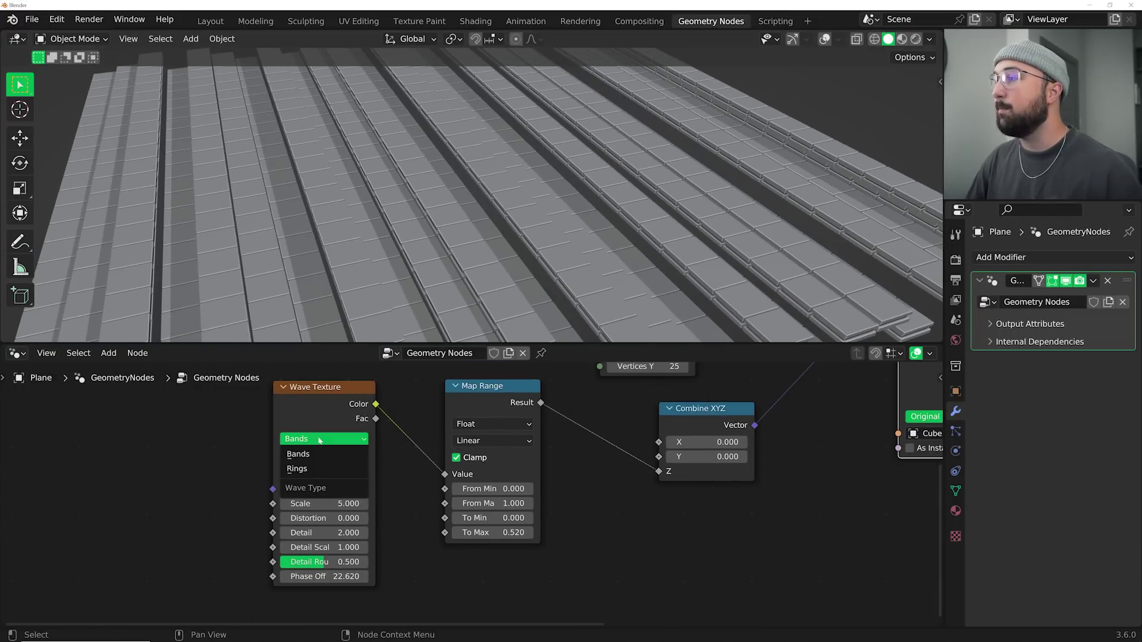
{"action": "left_click", "coordinate": [306, 472]}
{"action": "left_click", "coordinate": [311, 456]}
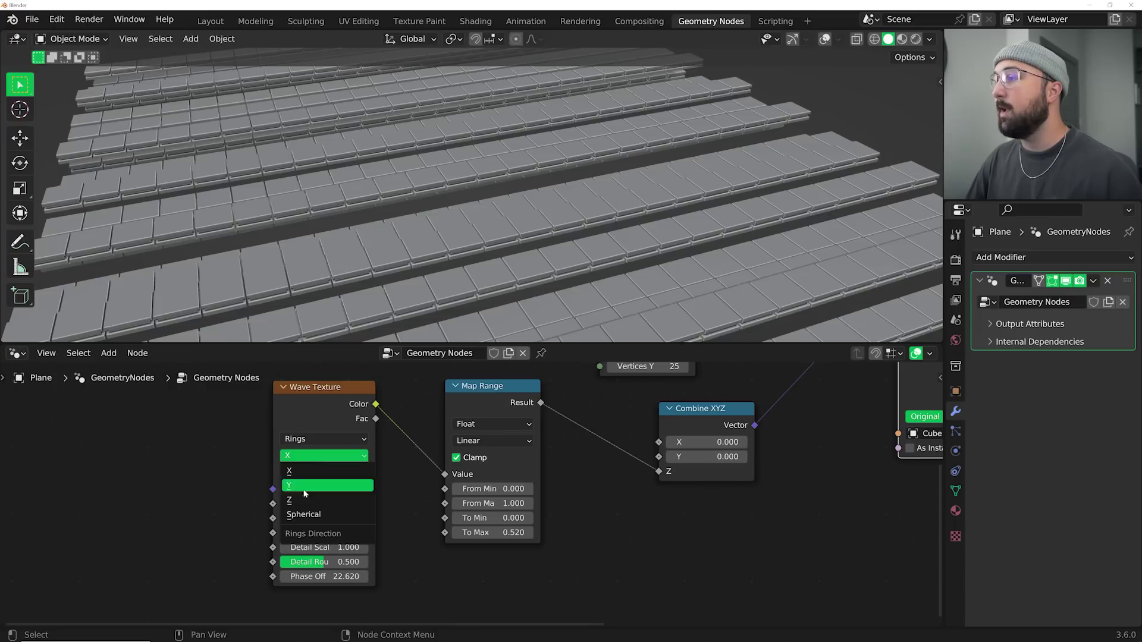
{"action": "left_click", "coordinate": [305, 517]}
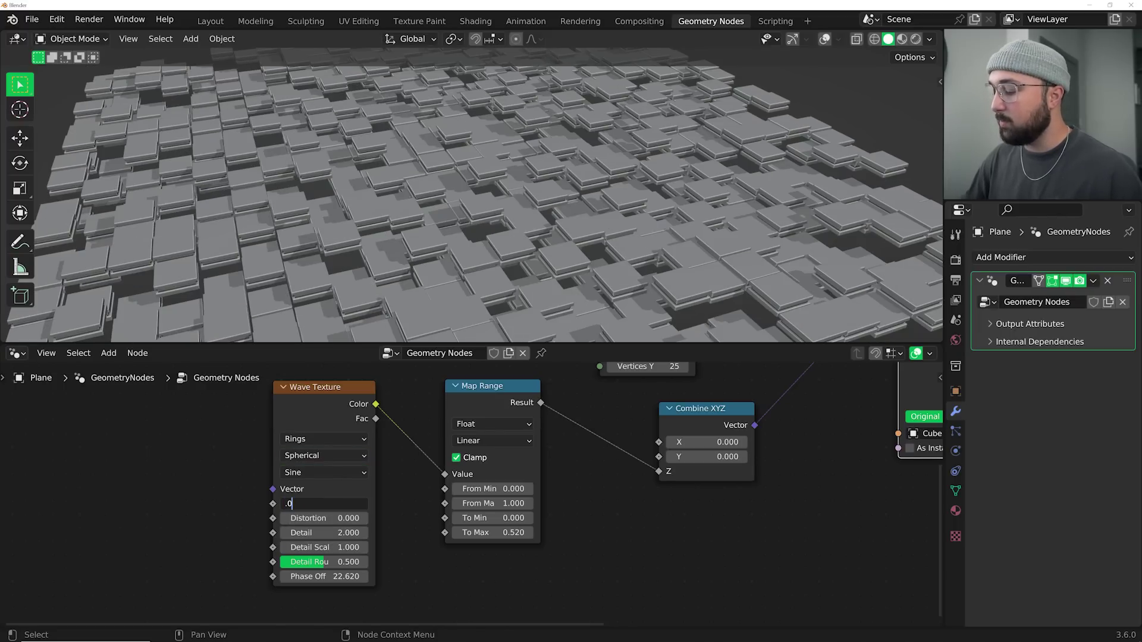
{"action": "key", "text": "Return"}
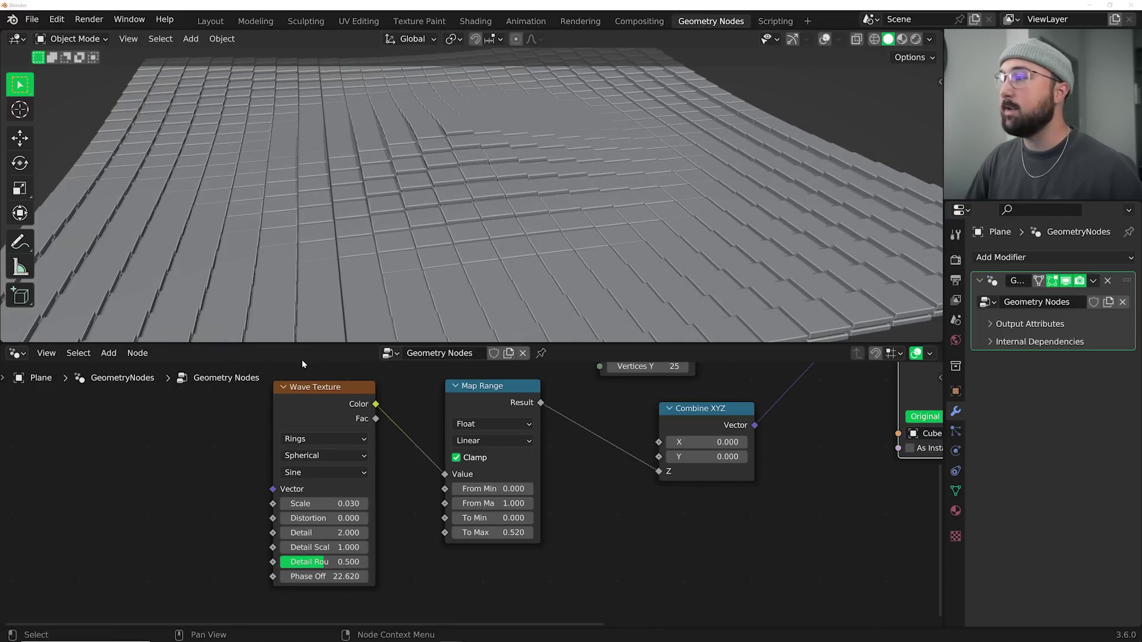
- Set the Wave Texture's Scale to 0.05 and slide its Phase Offset to about 36.9
{"action": "left_click", "coordinate": [321, 503]}
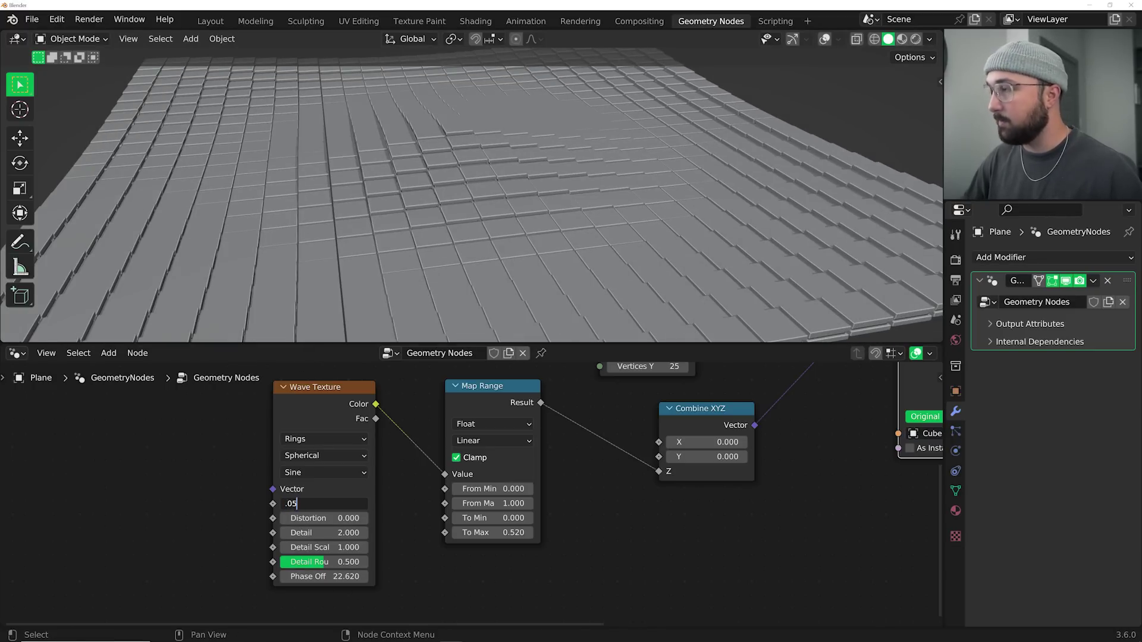
{"action": "type", "text": ".05"}
{"action": "key", "text": "Return"}
{"action": "left_click_drag", "start_coordinate": [324, 576], "coordinate": [556, 576], "text": "shift"}
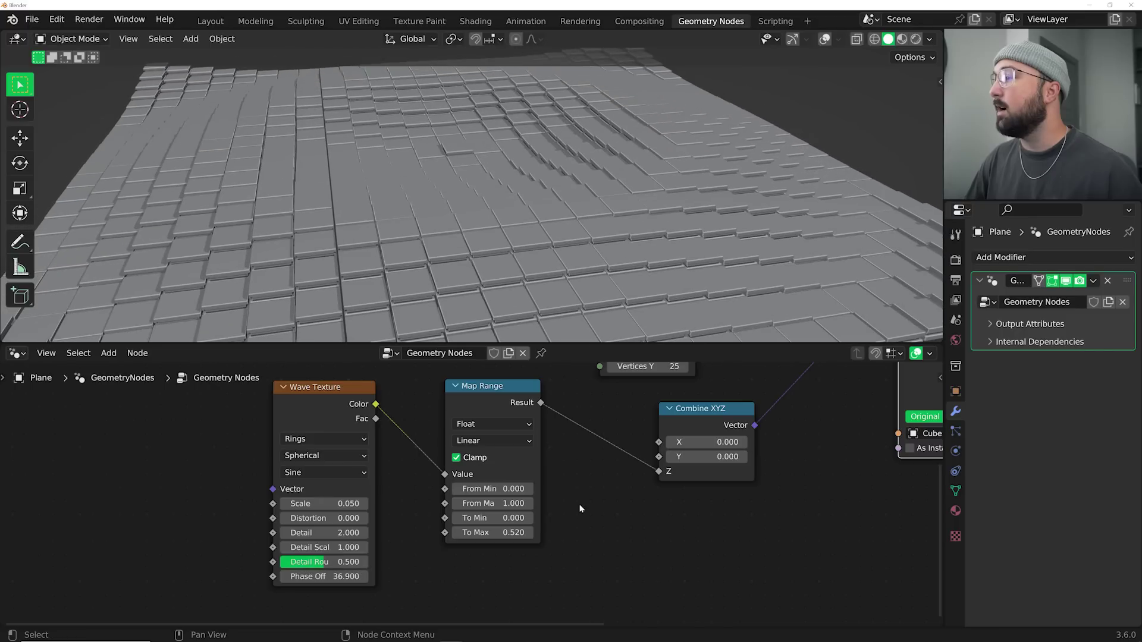
- Try negative To Max values on the Map Range node, and set To Max to 1.3
{"action": "left_click_drag", "start_coordinate": [494, 532], "coordinate": [458, 532], "text": "shift"}
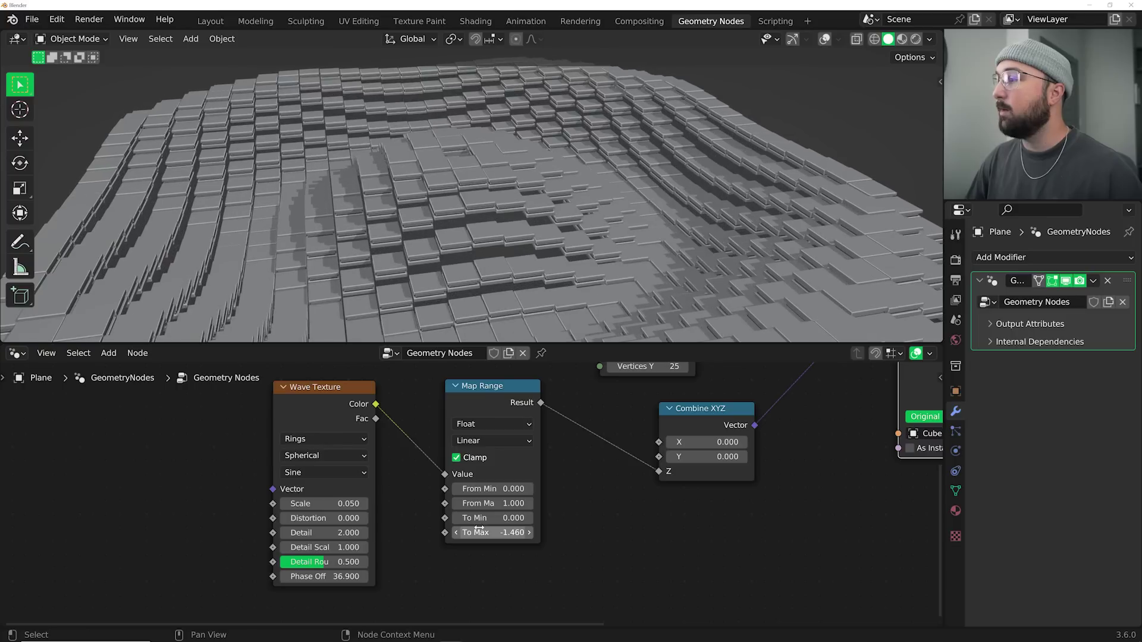
{"action": "key", "text": "ctrl+z"}
{"action": "left_click", "coordinate": [480, 532]}
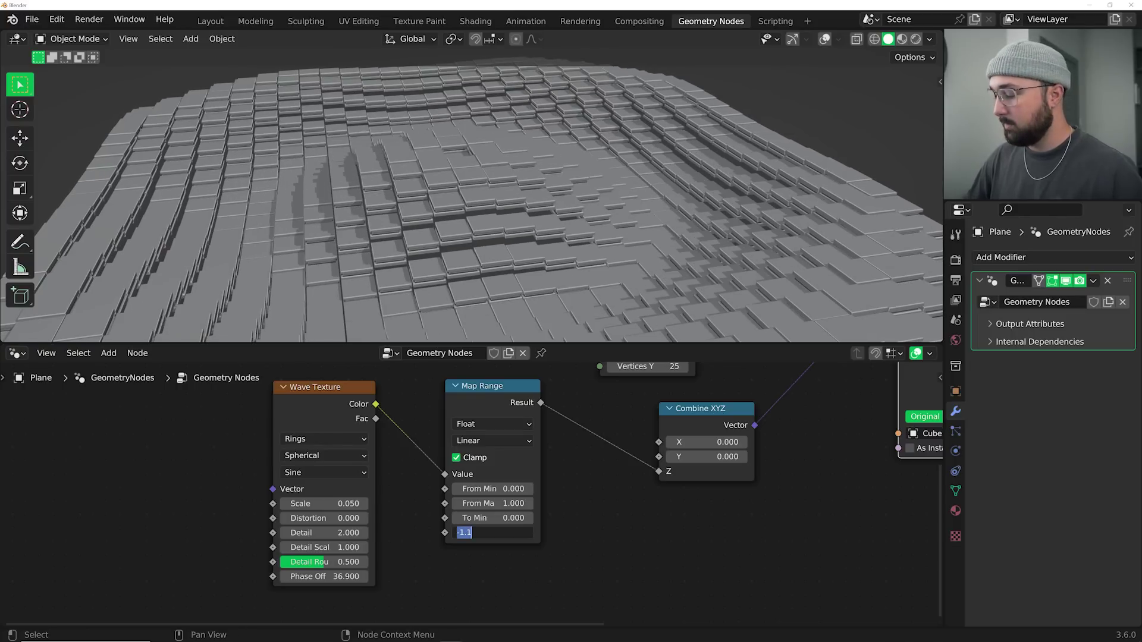
{"action": "type", "text": "1.3"}
{"action": "key", "text": "Return"}
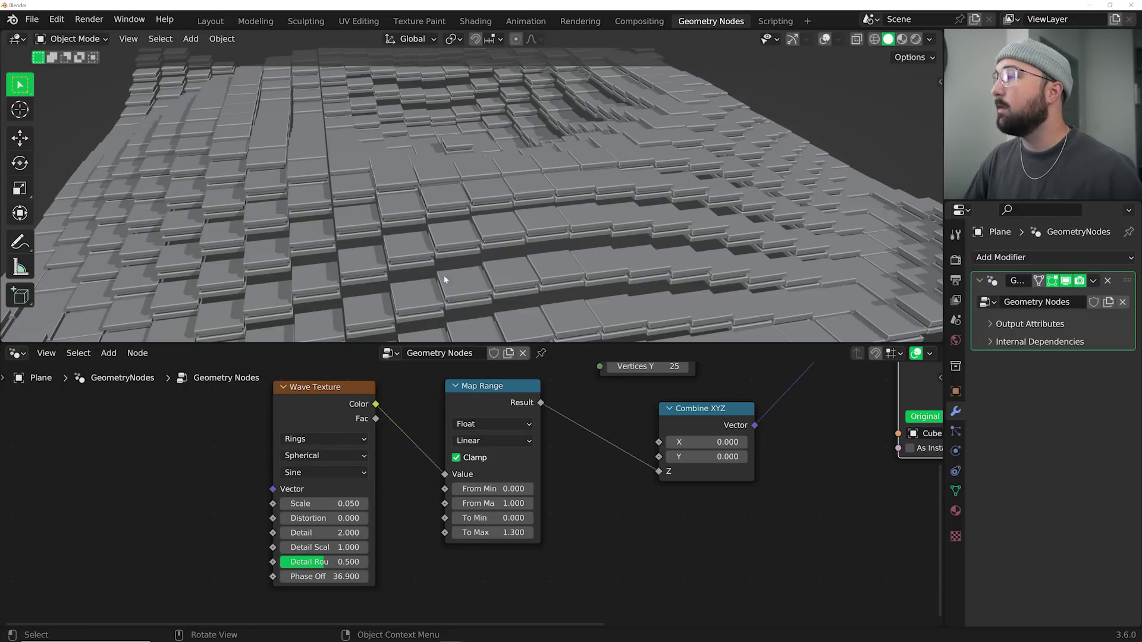
- Slide the Wave Texture's Phase Offset to about 50.07 while watching the ripples across the tile field
{"action": "left_click_drag", "start_coordinate": [328, 576], "coordinate": [477, 269]}
{"action": "middle_click_drag", "start_coordinate": [476, 269], "coordinate": [476, 297], "text": "ctrl"}
{"action": "mouse_move", "coordinate": [328, 576]}
{"action": "left_mouse_down", "text": "shift"}
{"action": "mouse_move", "coordinate": [380, 576]}
{"action": "mouse_move", "coordinate": [327, 576]}
{"action": "left_mouse_up", "text": "shift"}
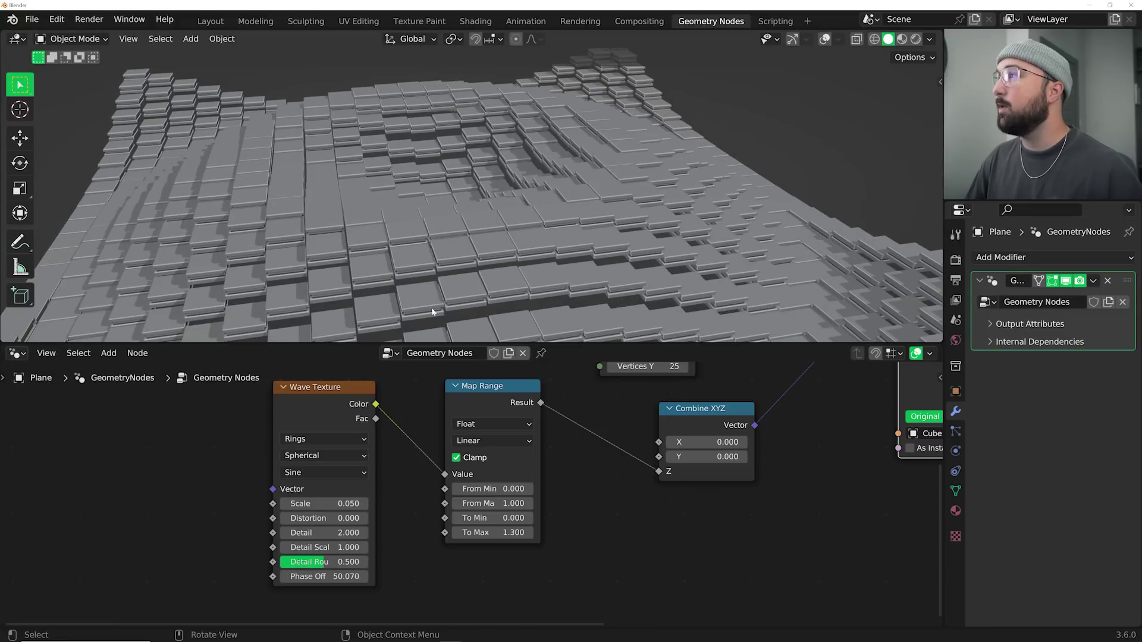
- Show the viewport overlays, duplicate the tile field in place and move the copy straight down to form a second layer
{"action": "left_click", "coordinate": [825, 38]}
{"action": "middle_click_drag", "start_coordinate": [565, 179], "coordinate": [525, 174]}
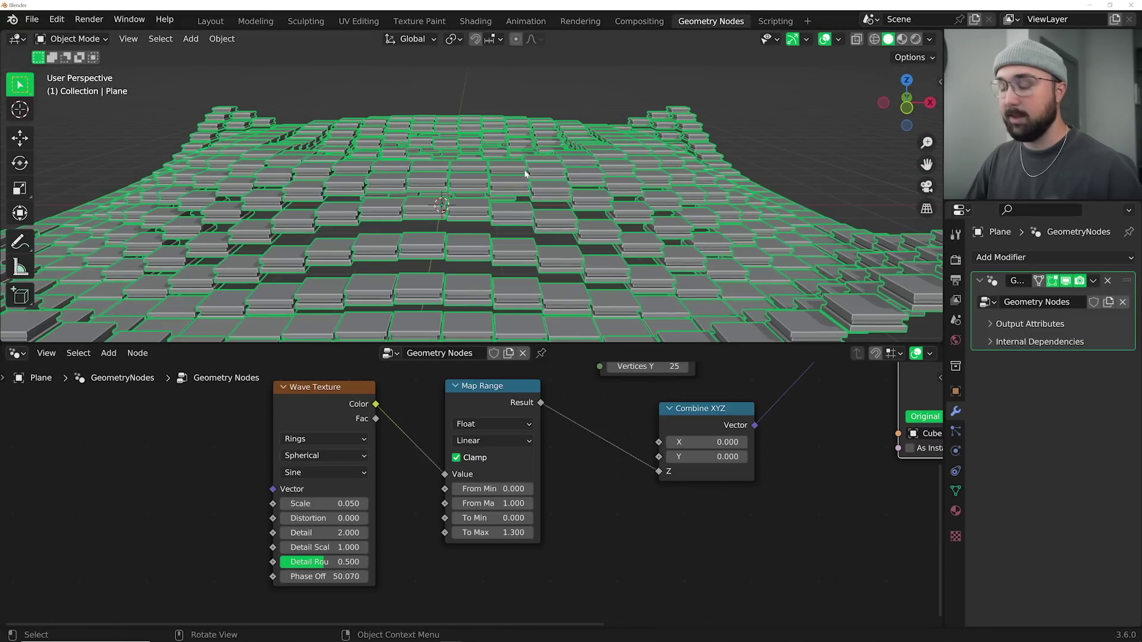
{"action": "key", "text": "shift+d"}
{"action": "right_click", "coordinate": [291, 157]}
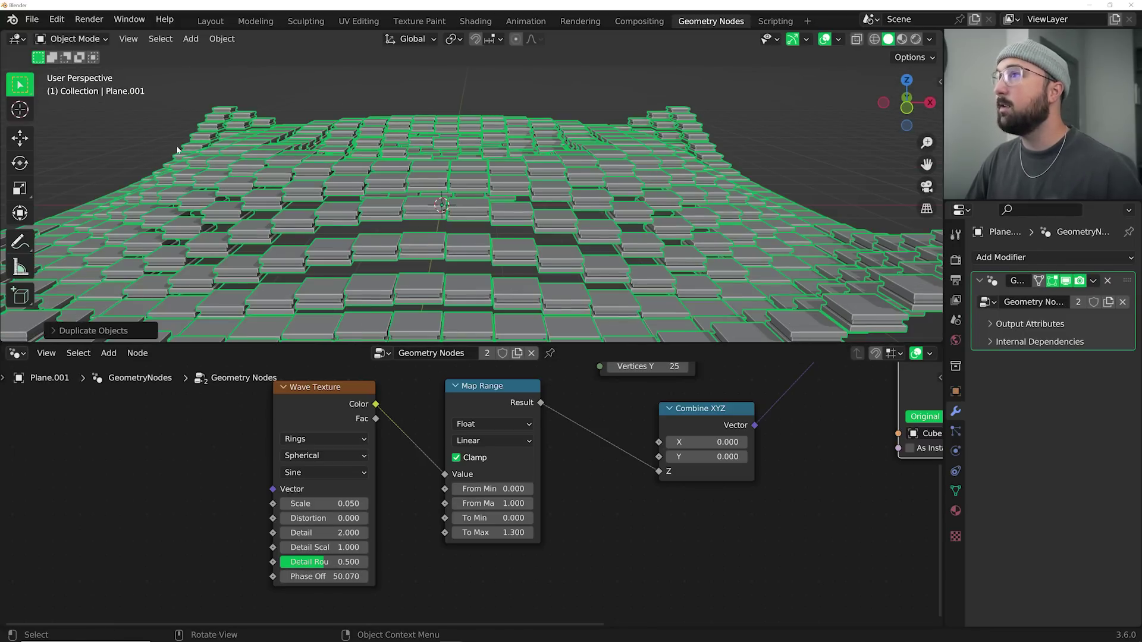
{"action": "left_click", "coordinate": [19, 138]}
{"action": "scroll", "coordinate": [392, 145], "scroll_direction": "up", "scroll_amount": 5}
{"action": "left_click_drag", "start_coordinate": [421, 156], "coordinate": [424, 172]}
- Duplicate the lowered tile field and move the new copy further down as a third layer
{"action": "mouse_move", "coordinate": [468, 162]}
{"action": "middle_mouse_down"}
{"action": "mouse_move", "coordinate": [469, 173]}
{"action": "mouse_move", "coordinate": [471, 158]}
{"action": "middle_mouse_up"}
{"action": "key", "text": "shift+d"}
{"action": "right_click", "coordinate": [509, 149]}
{"action": "left_click_drag", "start_coordinate": [420, 176], "coordinate": [425, 198]}
{"action": "scroll", "coordinate": [425, 190], "scroll_direction": "up", "scroll_amount": 5}
{"action": "middle_click_drag", "start_coordinate": [446, 161], "coordinate": [447, 182]}
- Select the original grooved box and add a Bevel modifier to it
{"action": "scroll", "coordinate": [454, 211], "scroll_direction": "down", "scroll_amount": 10}
{"action": "scroll", "coordinate": [278, 241], "scroll_direction": "down", "scroll_amount": 2}
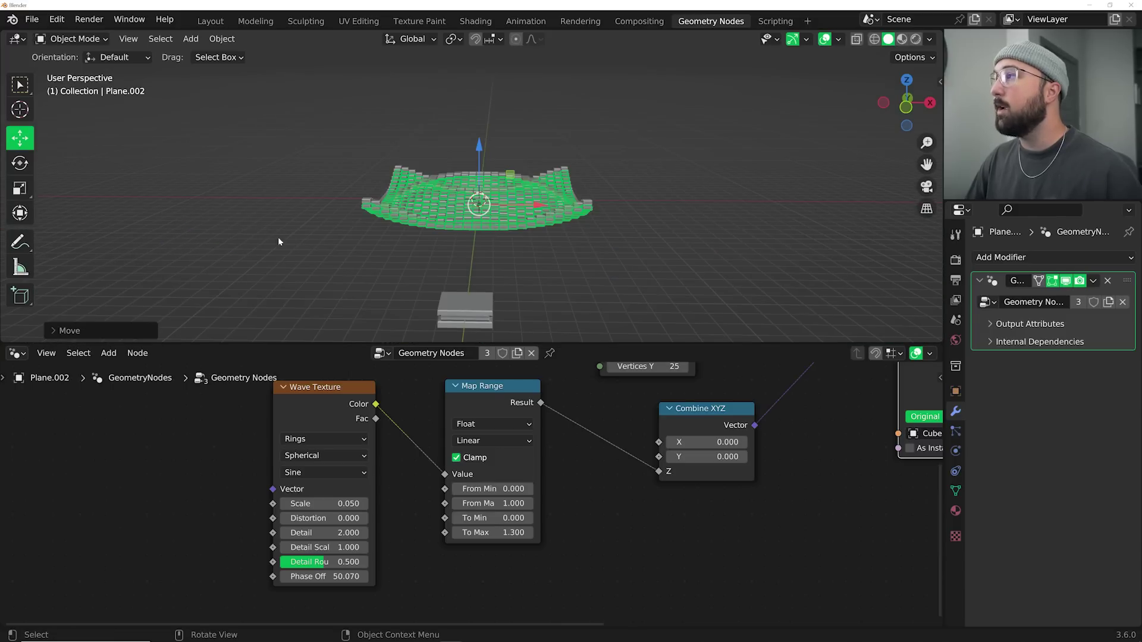
{"action": "left_click", "coordinate": [447, 315]}
{"action": "scroll", "coordinate": [455, 302], "scroll_direction": "up", "scroll_amount": 8}
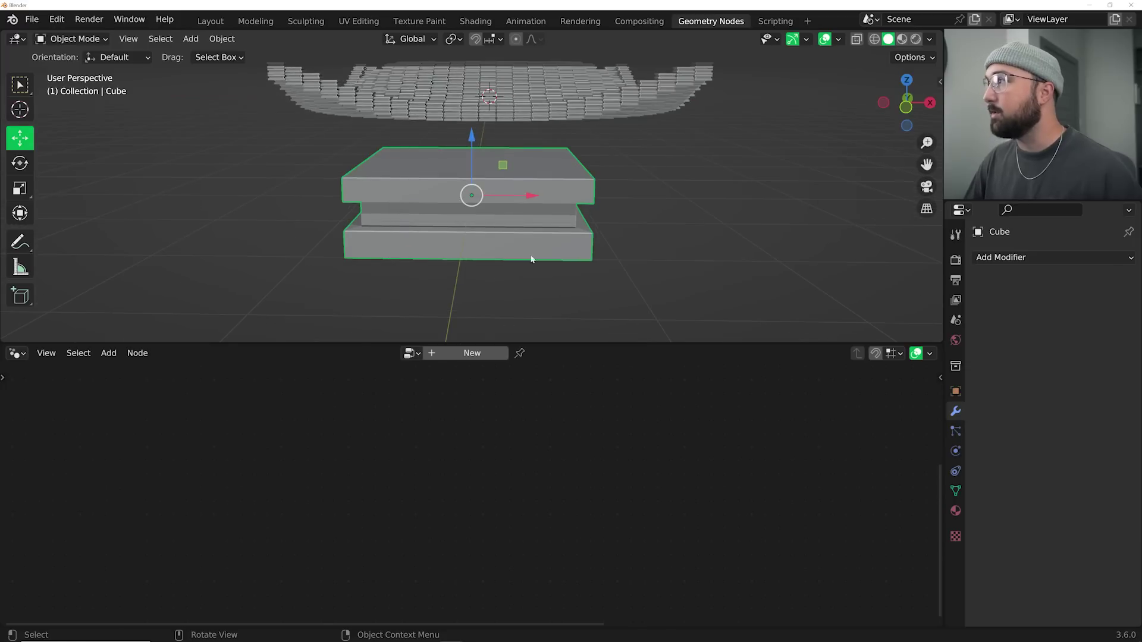
{"action": "middle_click_drag", "start_coordinate": [455, 302], "coordinate": [748, 262]}
{"action": "middle_click_drag", "start_coordinate": [632, 270], "coordinate": [673, 221], "text": "shift"}
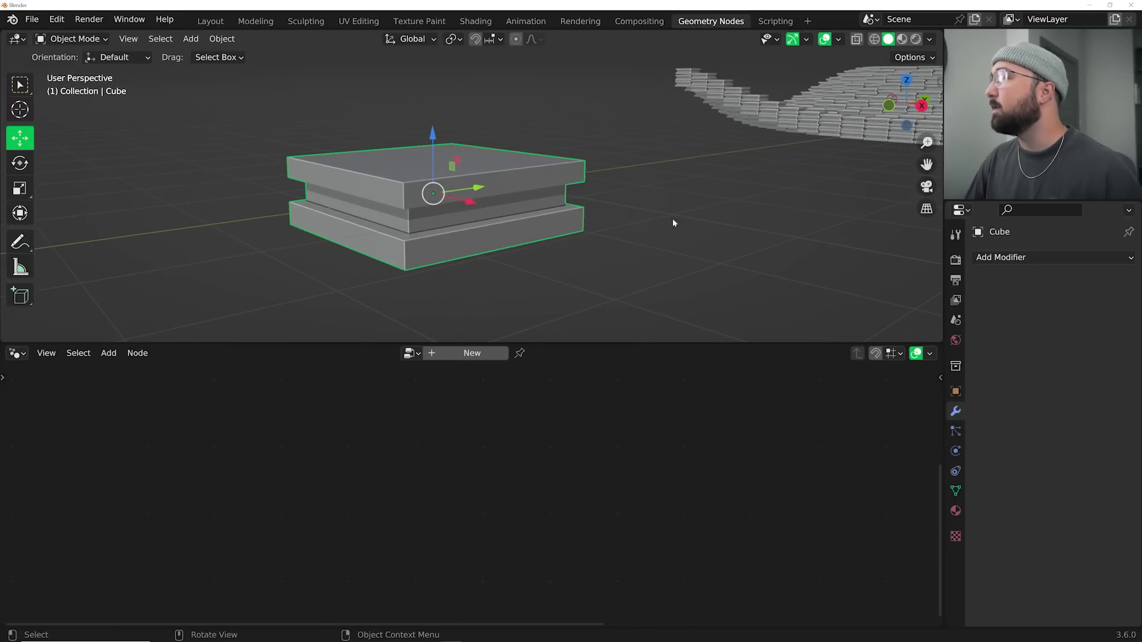
{"action": "left_click", "coordinate": [991, 259]}
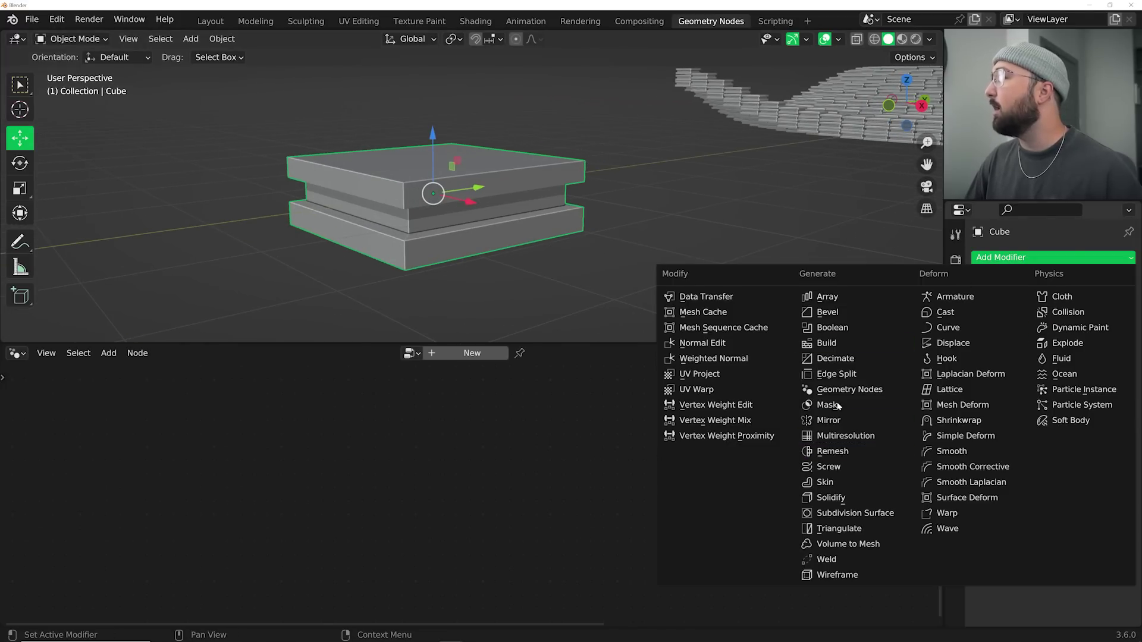
{"action": "left_click", "coordinate": [834, 313]}
- Set the box's bevel amount to 0.011 m with 3 segments and shade the box smooth
{"action": "scroll", "coordinate": [632, 254], "scroll_direction": "up", "scroll_amount": 2}
{"action": "left_click_drag", "start_coordinate": [1075, 334], "coordinate": [1021, 335]}
{"action": "left_click", "coordinate": [1111, 353]}
{"action": "left_click", "coordinate": [1111, 353]}
{"action": "right_click", "coordinate": [763, 184]}
{"action": "left_click", "coordinate": [762, 183]}
- Select the topmost tile field, frame it closely and hide the viewport gizmos and overlays
{"action": "scroll", "coordinate": [778, 177], "scroll_direction": "down", "scroll_amount": 3}
{"action": "middle_click_drag", "start_coordinate": [778, 176], "coordinate": [637, 169], "text": "shift"}
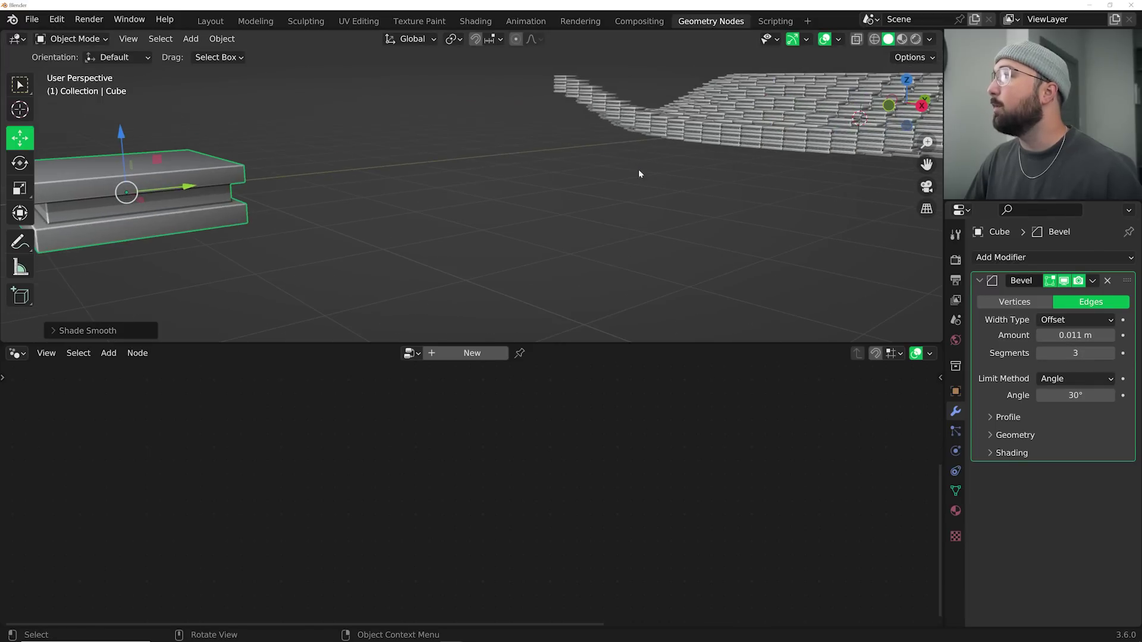
{"action": "left_click", "coordinate": [802, 121]}
{"action": "key", "text": "KP_Decimal"}
{"action": "key", "text": "KP_Decimal"}
{"action": "scroll", "coordinate": [654, 168], "scroll_direction": "up", "scroll_amount": 5}
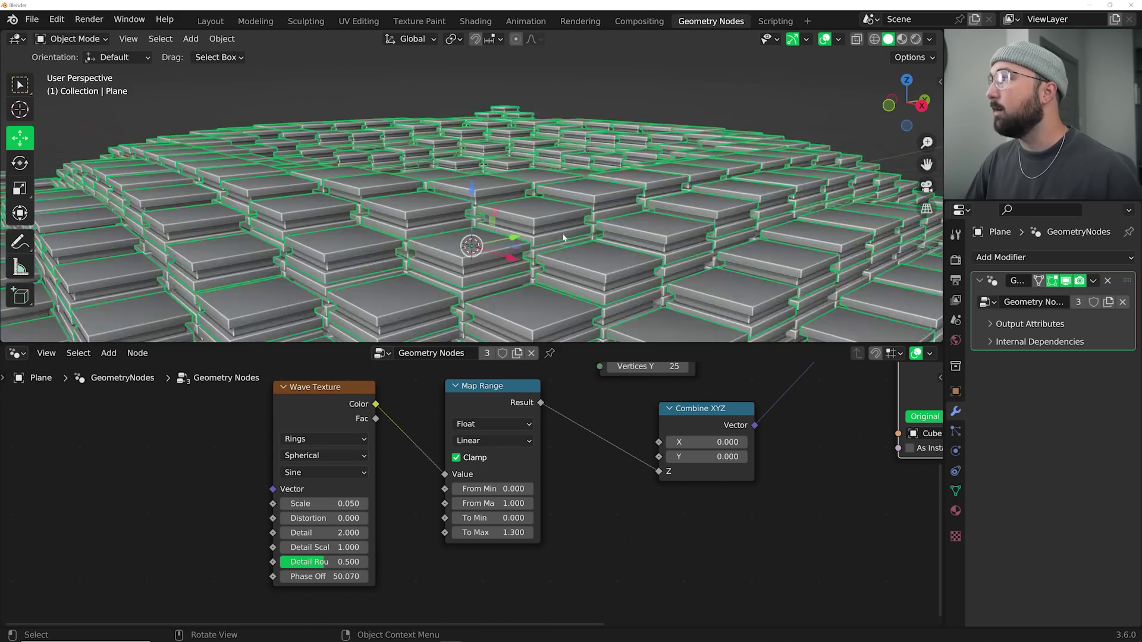
{"action": "left_click", "coordinate": [792, 39]}
{"action": "left_click", "coordinate": [824, 39]}
{"action": "middle_click_drag", "start_coordinate": [557, 222], "coordinate": [563, 180], "text": "shift"}
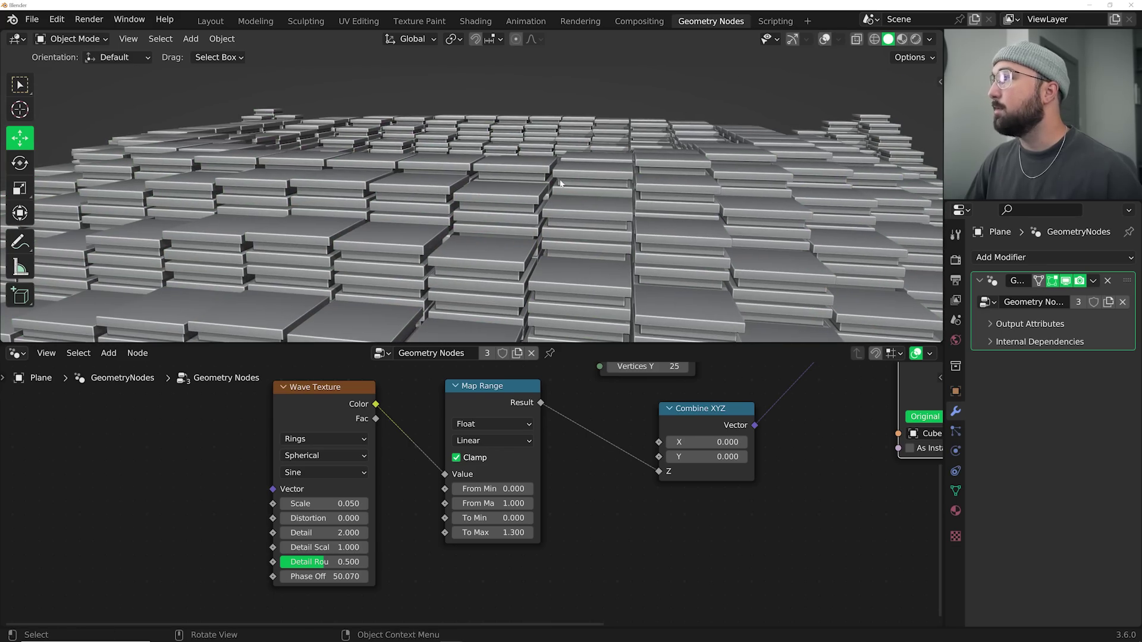
- Slide the Wave Texture's Phase Offset to about 67.59 to preview the beveled tiles moving
{"action": "left_click_drag", "start_coordinate": [324, 576], "coordinate": [936, 576]}
{"action": "middle_click_drag", "start_coordinate": [470, 238], "coordinate": [470, 261]}
{"action": "scroll", "coordinate": [470, 319], "scroll_direction": "down", "scroll_amount": 5}
{"action": "scroll", "coordinate": [470, 319], "scroll_direction": "up", "scroll_amount": 5}
{"action": "scroll", "coordinate": [470, 261], "scroll_direction": "down", "scroll_amount": 2}
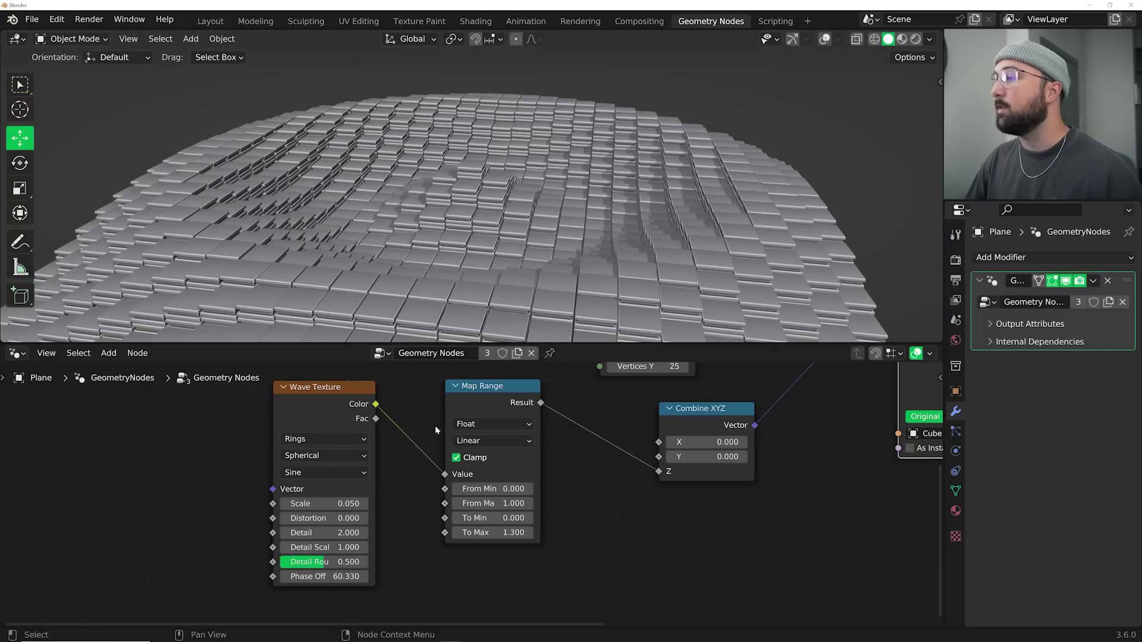
{"action": "left_click_drag", "start_coordinate": [321, 576], "coordinate": [365, 576]}
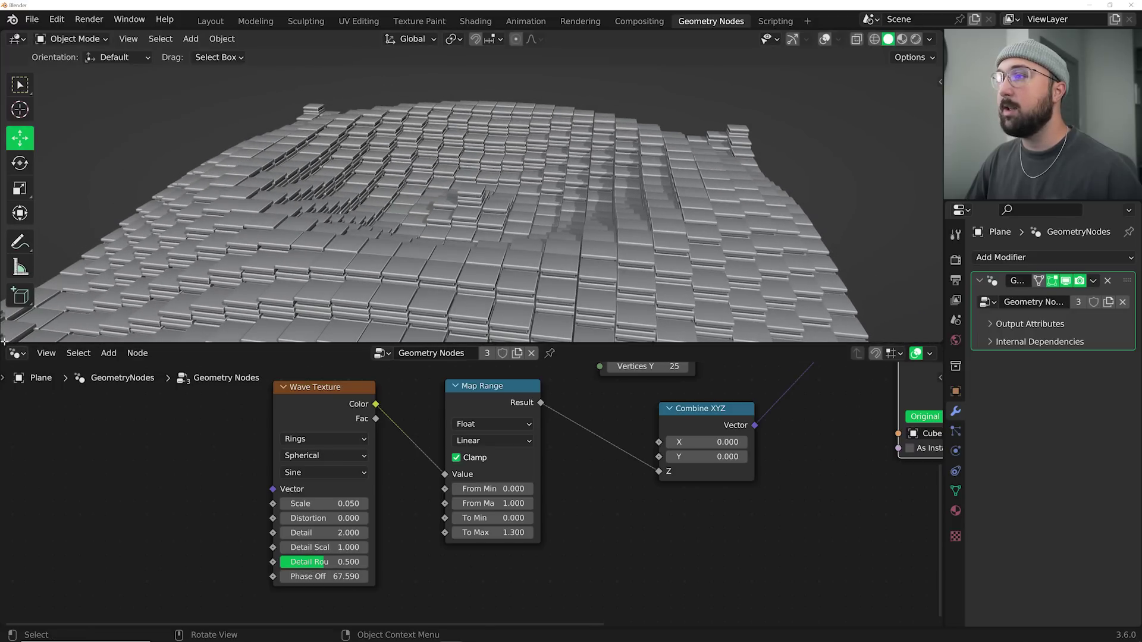
- Split off the lower part of the 3D viewport, turn it into a Timeline editor and enlarge it
{"action": "left_click_drag", "start_coordinate": [3, 341], "coordinate": [6, 286]}
{"action": "left_click", "coordinate": [17, 294]}
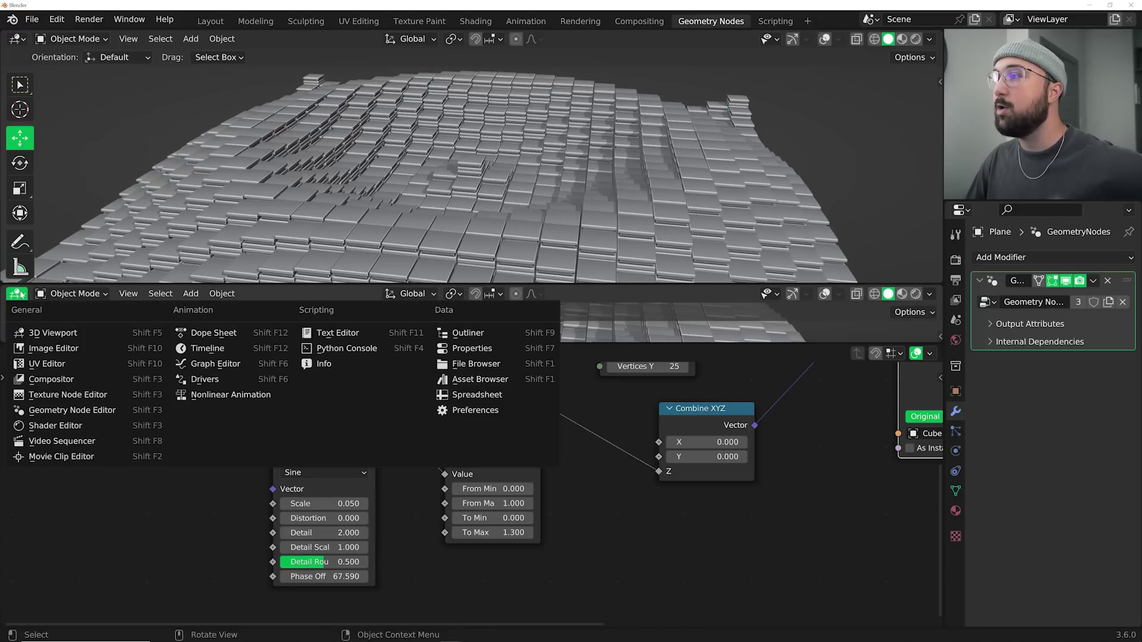
{"action": "left_click", "coordinate": [19, 295]}
{"action": "left_click", "coordinate": [16, 294]}
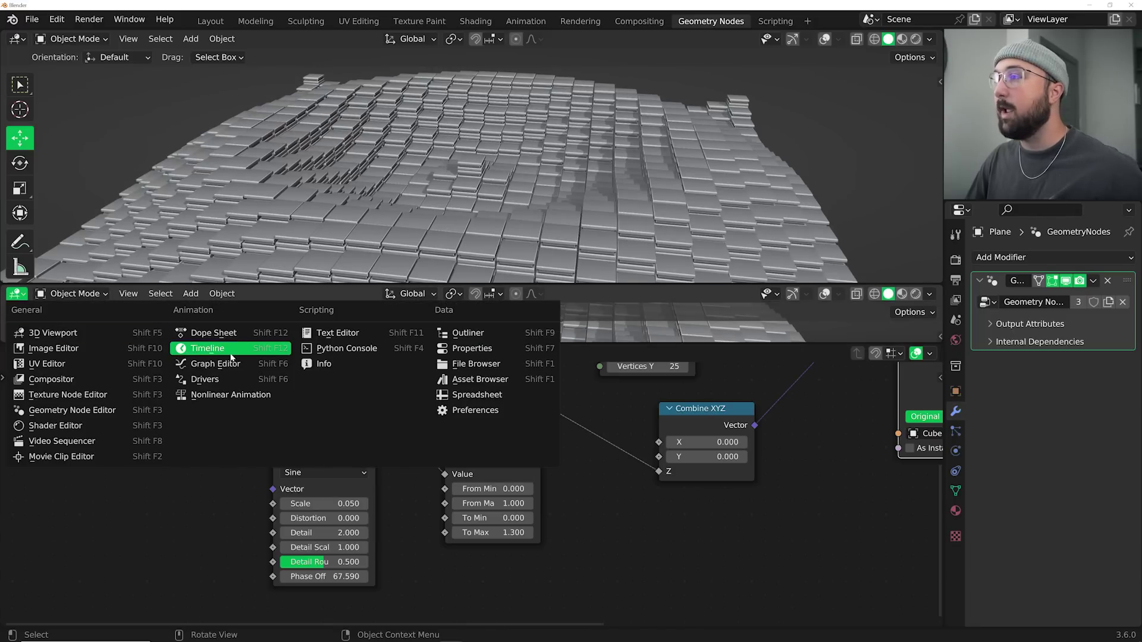
{"action": "left_click", "coordinate": [205, 348]}
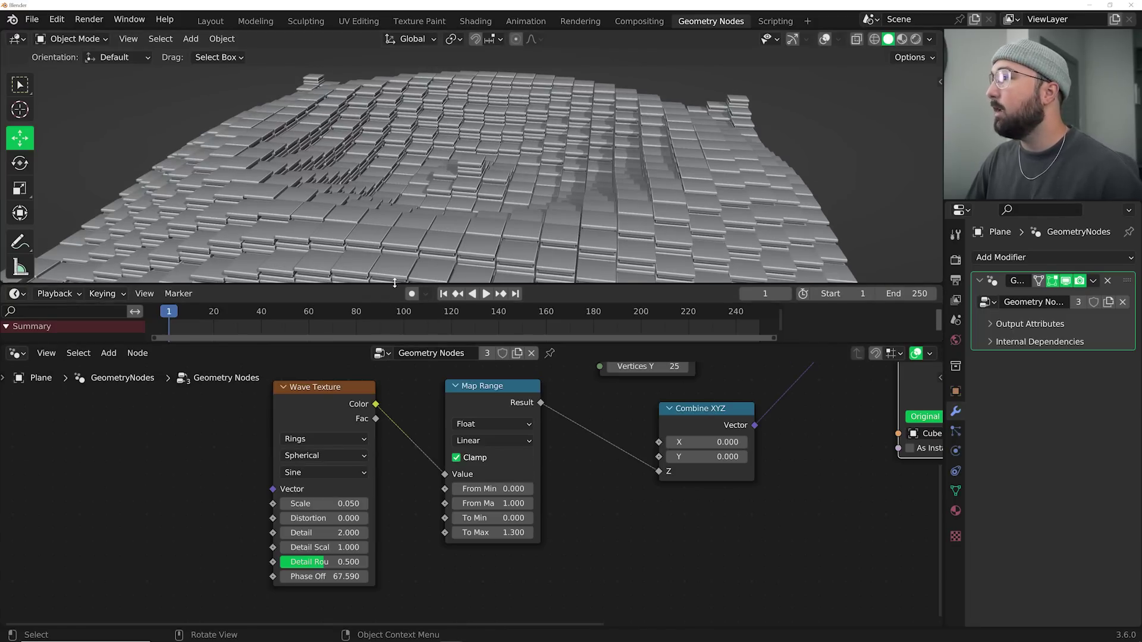
{"action": "left_click_drag", "start_coordinate": [394, 283], "coordinate": [395, 254]}
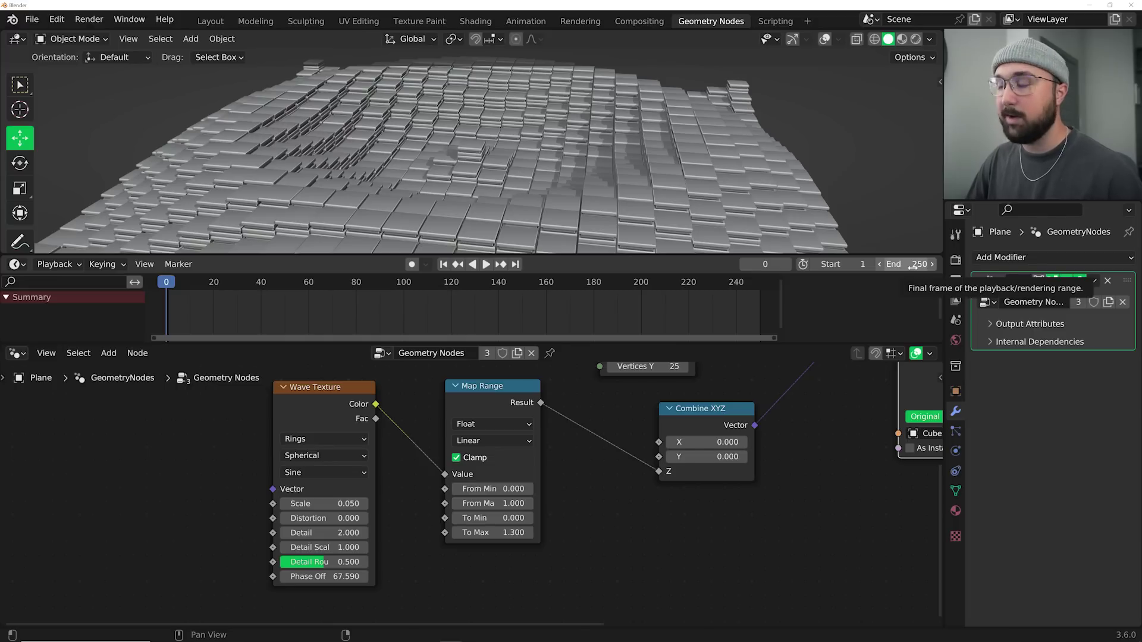
- Set the Wave Texture's Phase Offset to 0 and keyframe it at frame 0
{"action": "left_click", "coordinate": [321, 576]}
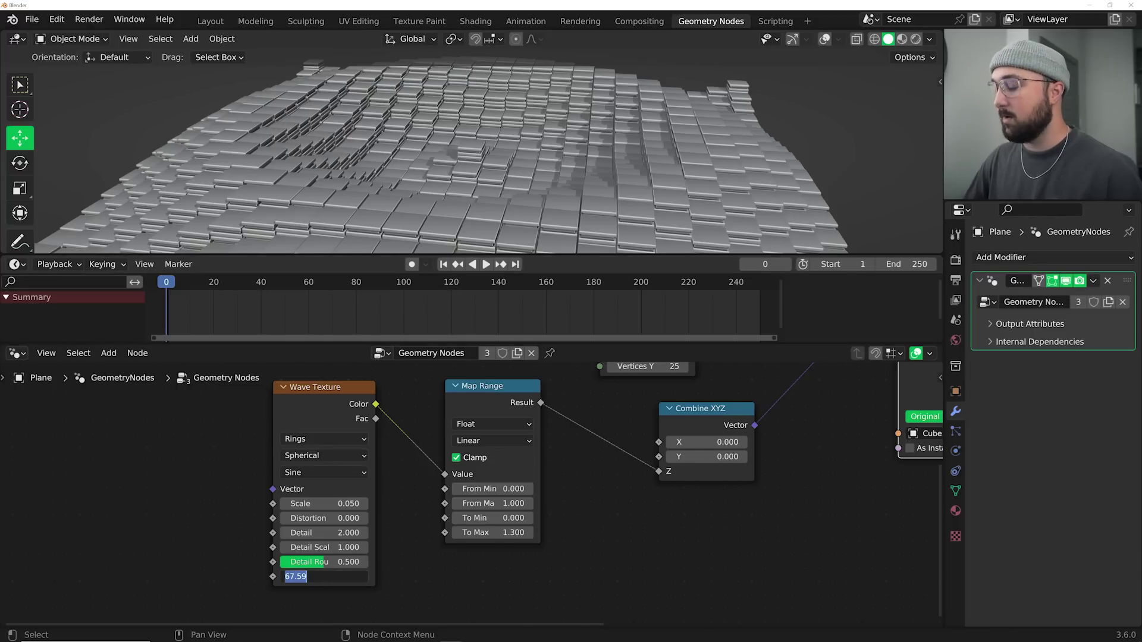
{"action": "type", "text": "0"}
{"action": "key", "text": "Return"}
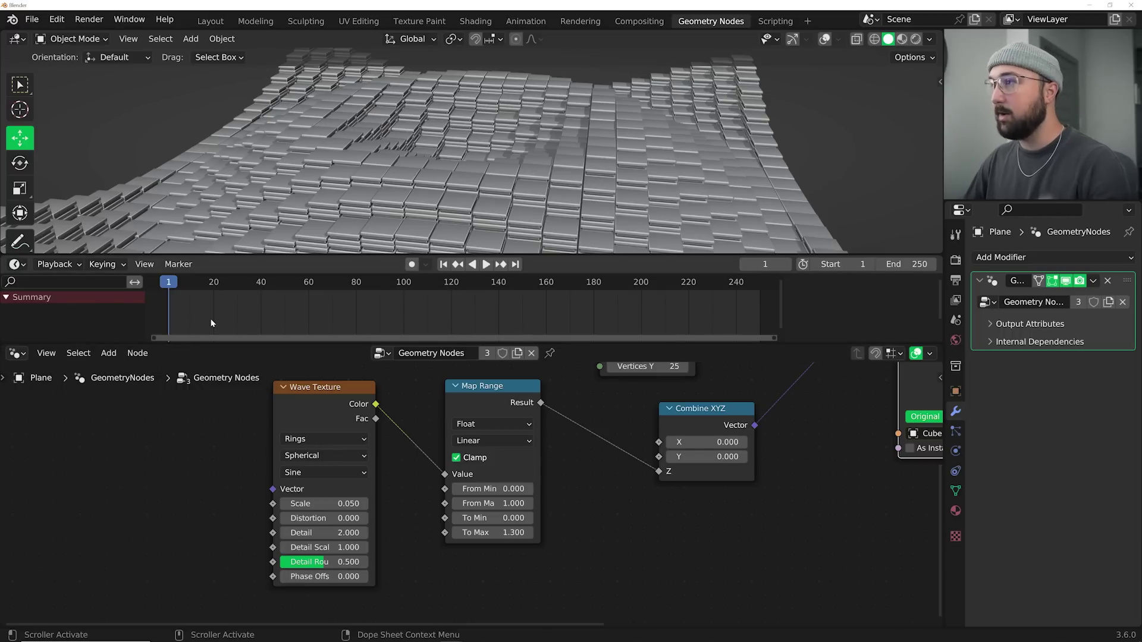
{"action": "key", "text": "Left"}
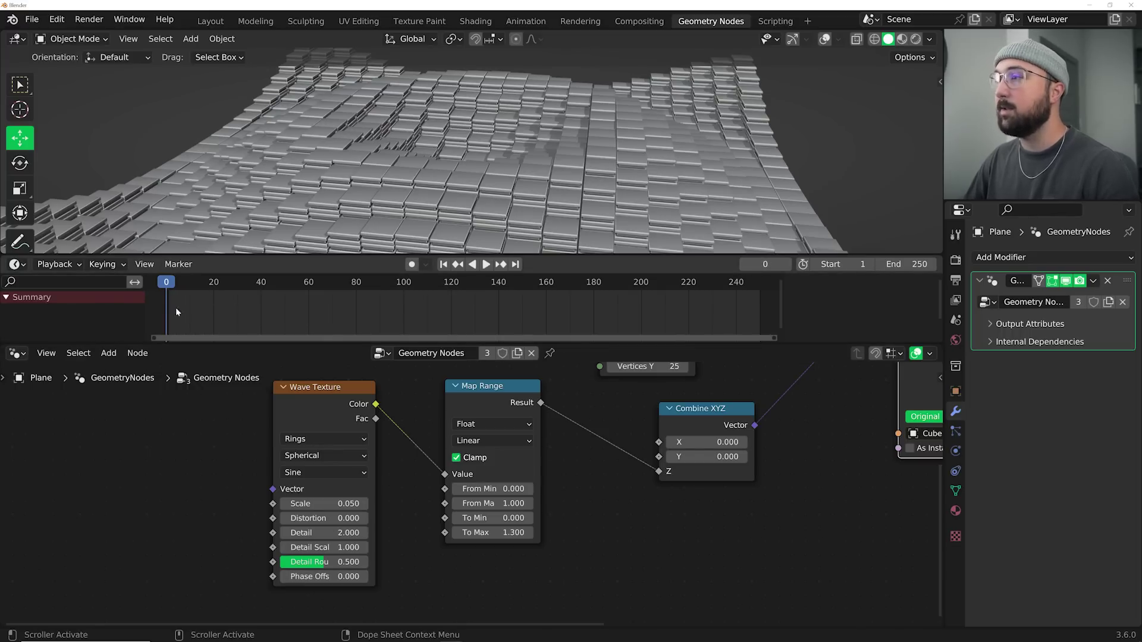
{"action": "key", "text": "i"}
- Keyframe the Wave Texture's Phase Offset at 6*pi on frame 250 and scrub back through the timeline to check the motion
{"action": "left_click", "coordinate": [515, 264]}
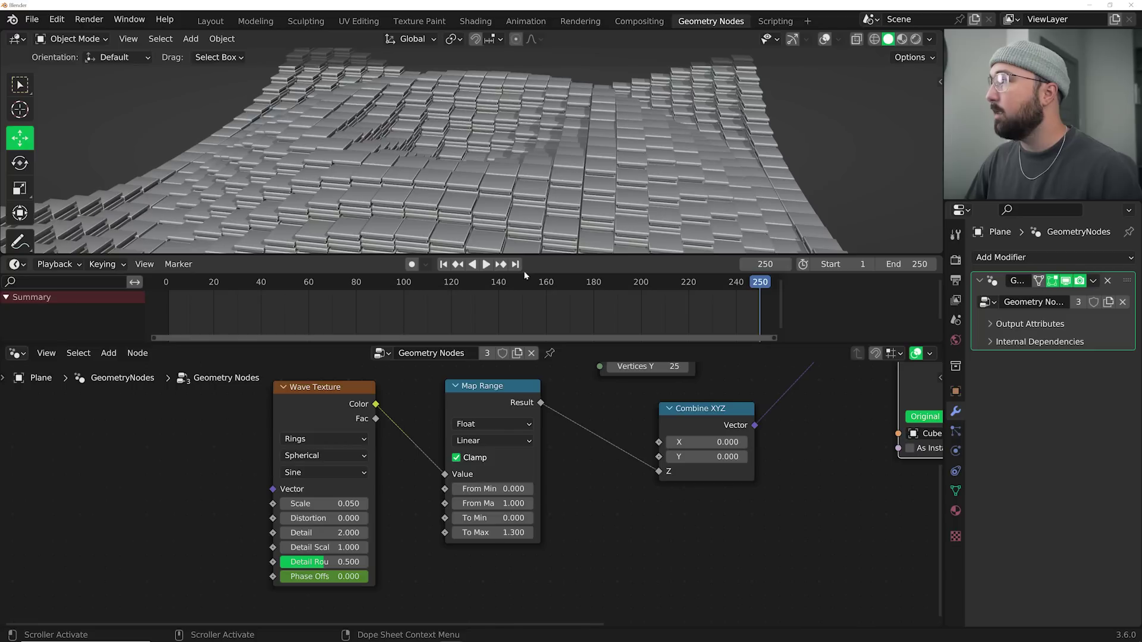
{"action": "double_click", "coordinate": [310, 577]}
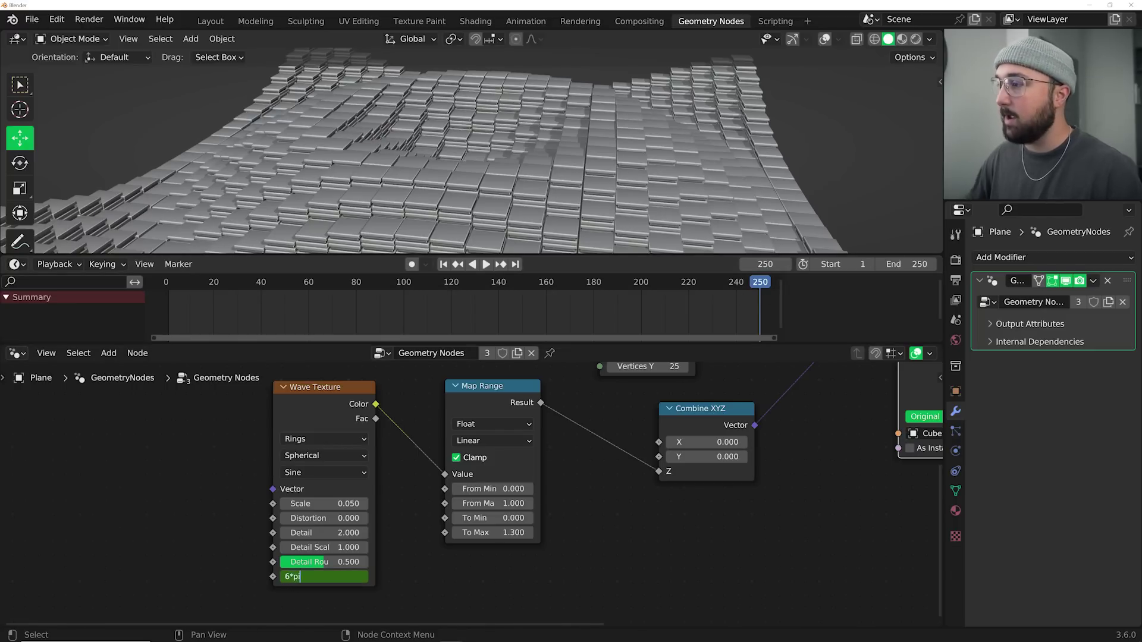
{"action": "key", "text": "Return"}
{"action": "key", "text": "i"}
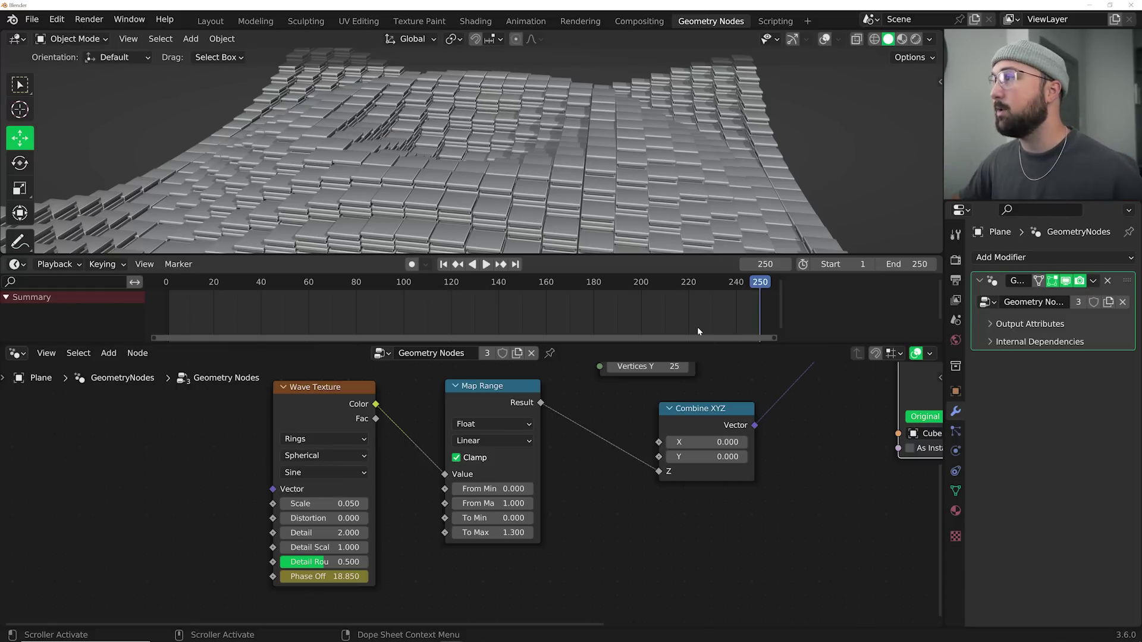
{"action": "left_click_drag", "start_coordinate": [767, 287], "coordinate": [721, 289]}
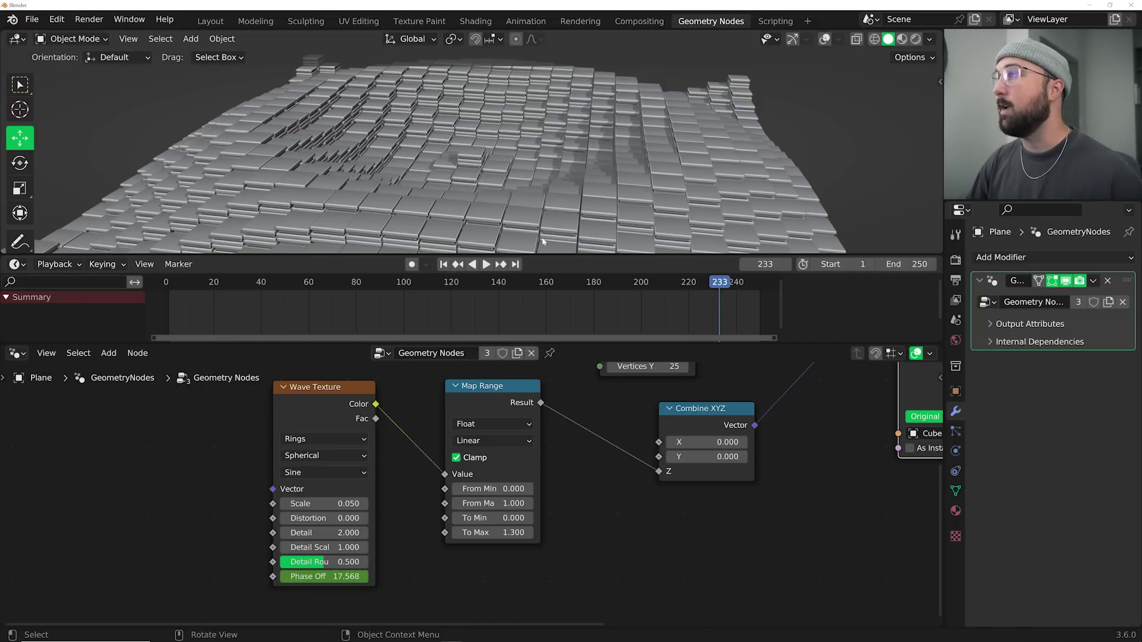
- Play back the wave animation, stop it at about frame 125 and inspect the tile field
{"action": "key", "text": "space"}
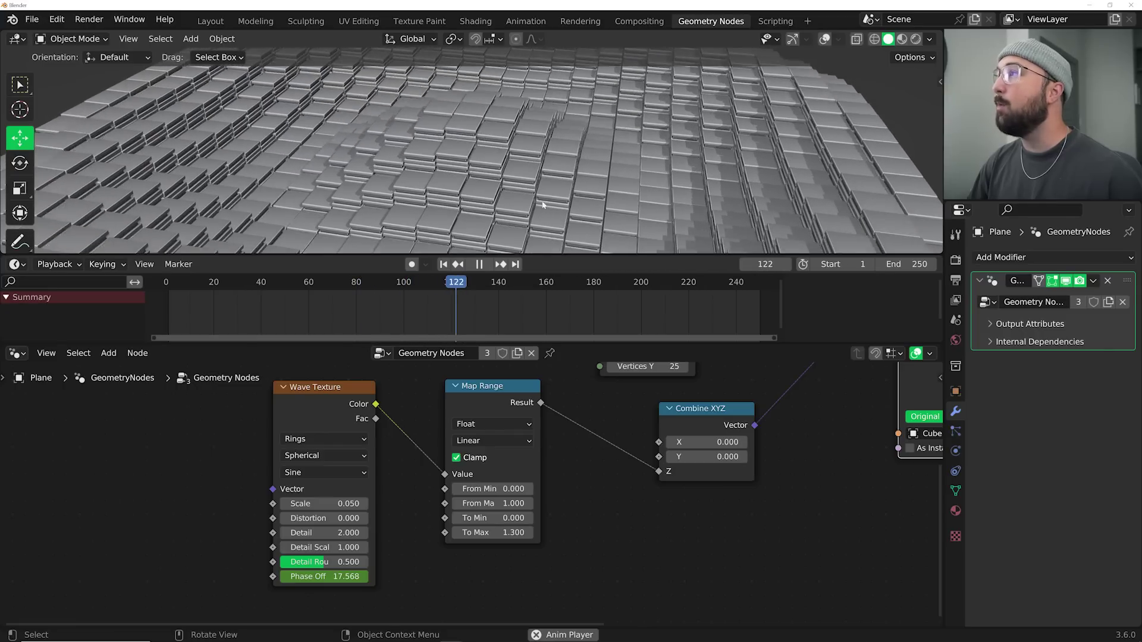
{"action": "key", "text": "space"}
{"action": "scroll", "coordinate": [542, 205], "scroll_direction": "down", "scroll_amount": 5}
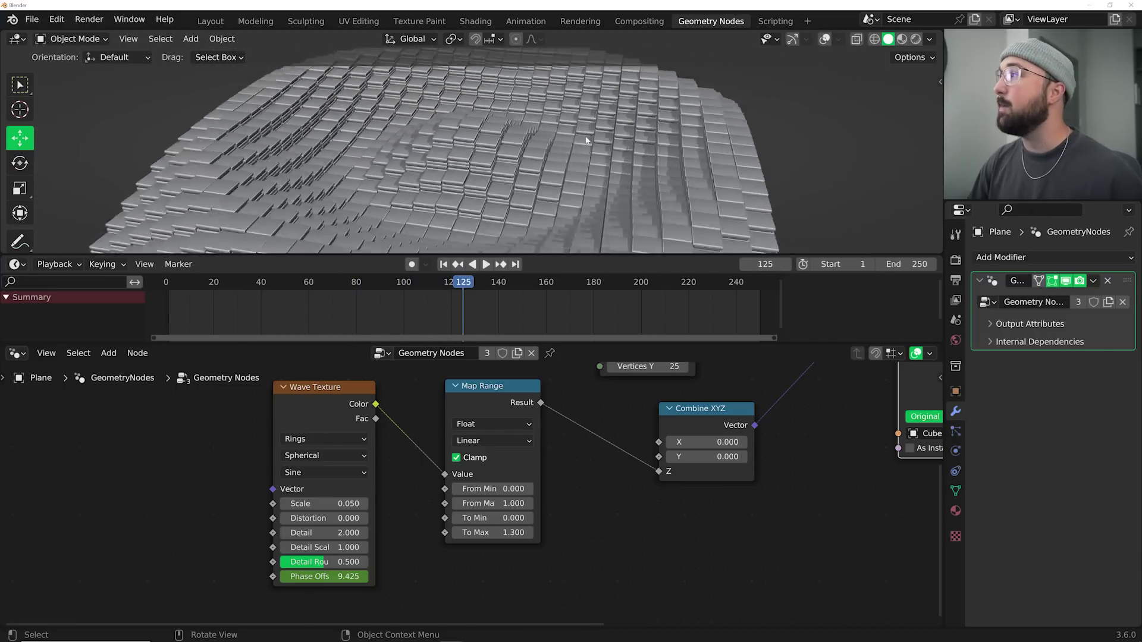
{"action": "scroll", "coordinate": [568, 190], "scroll_direction": "up", "scroll_amount": 7}
{"action": "scroll", "coordinate": [522, 168], "scroll_direction": "down", "scroll_amount": 3}
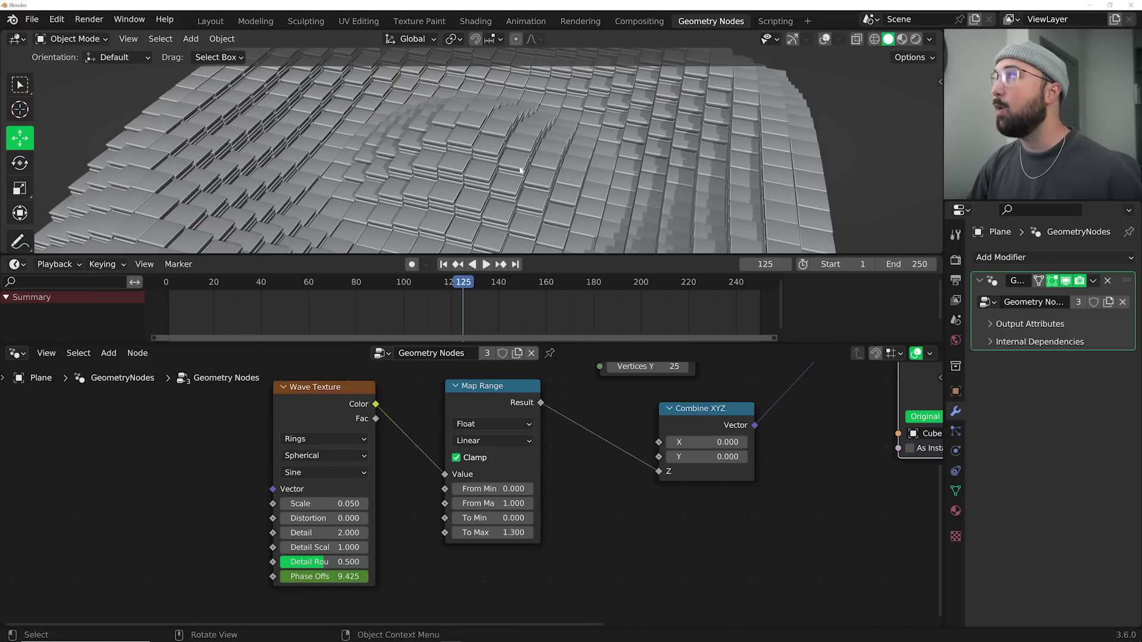
- Switch to the Shading workspace, select the Cube and bring its emission material's nodes into view
{"action": "left_click", "coordinate": [474, 22]}
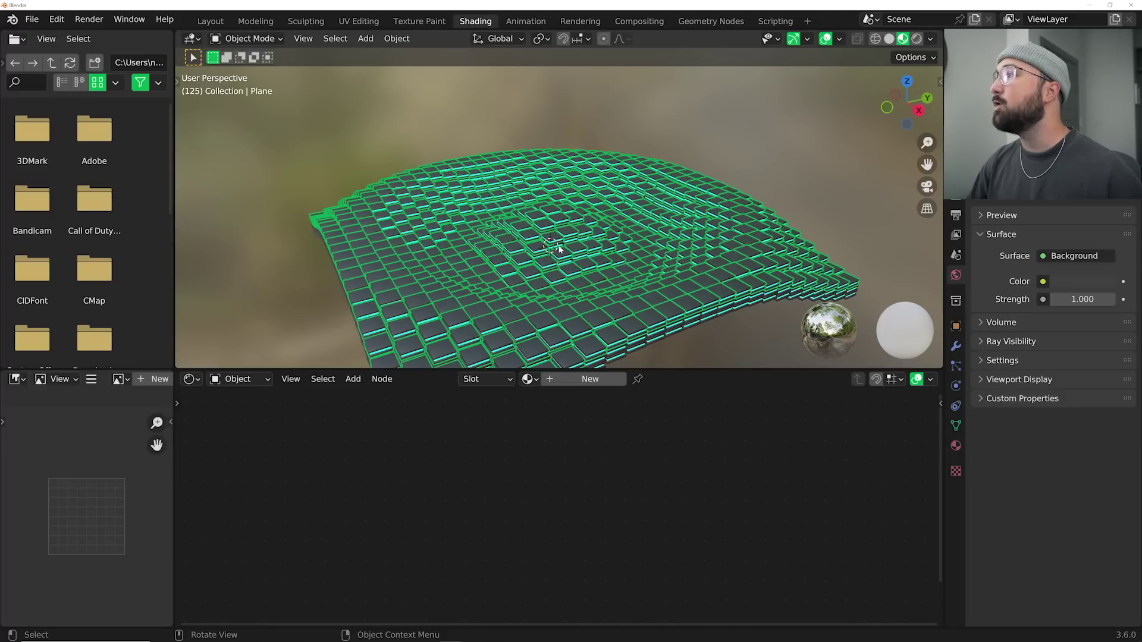
{"action": "left_click", "coordinate": [551, 245]}
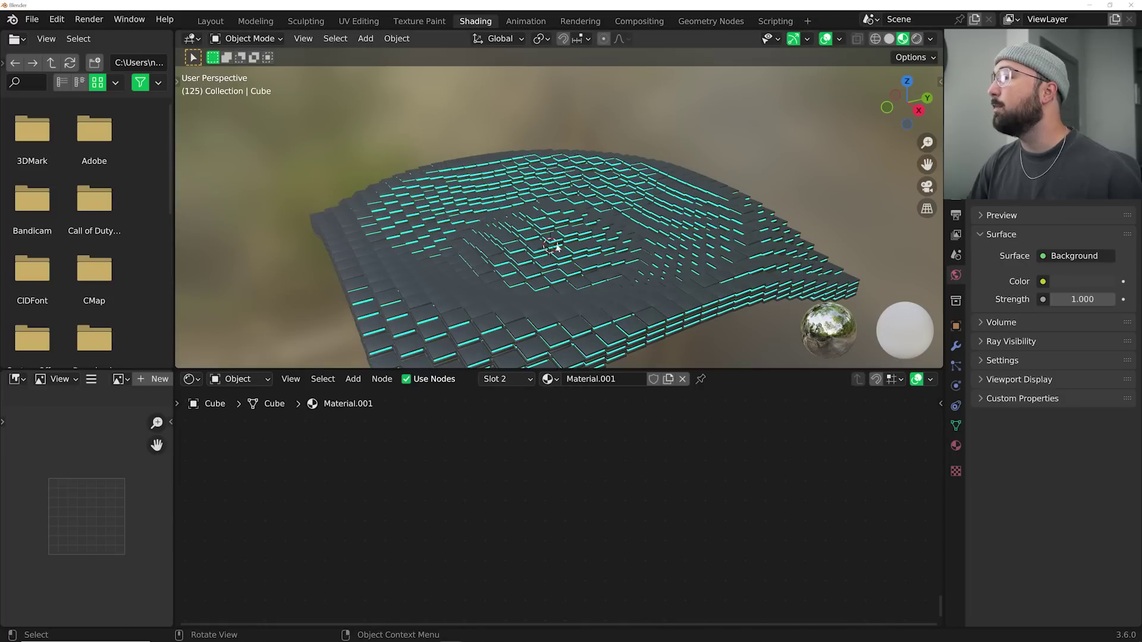
{"action": "key", "text": "Home"}
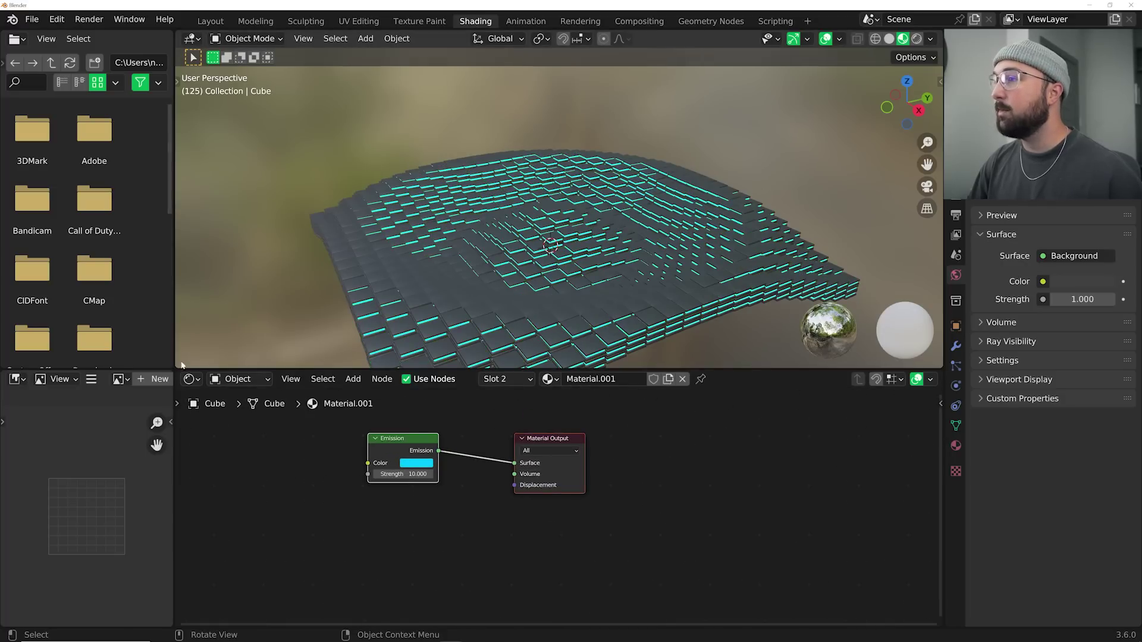
- Rearrange the workspace so a Shader Editor without its sidebar sits beside the 3D viewport, and frame the material's nodes
{"action": "left_click_drag", "start_coordinate": [176, 363], "coordinate": [8, 500]}
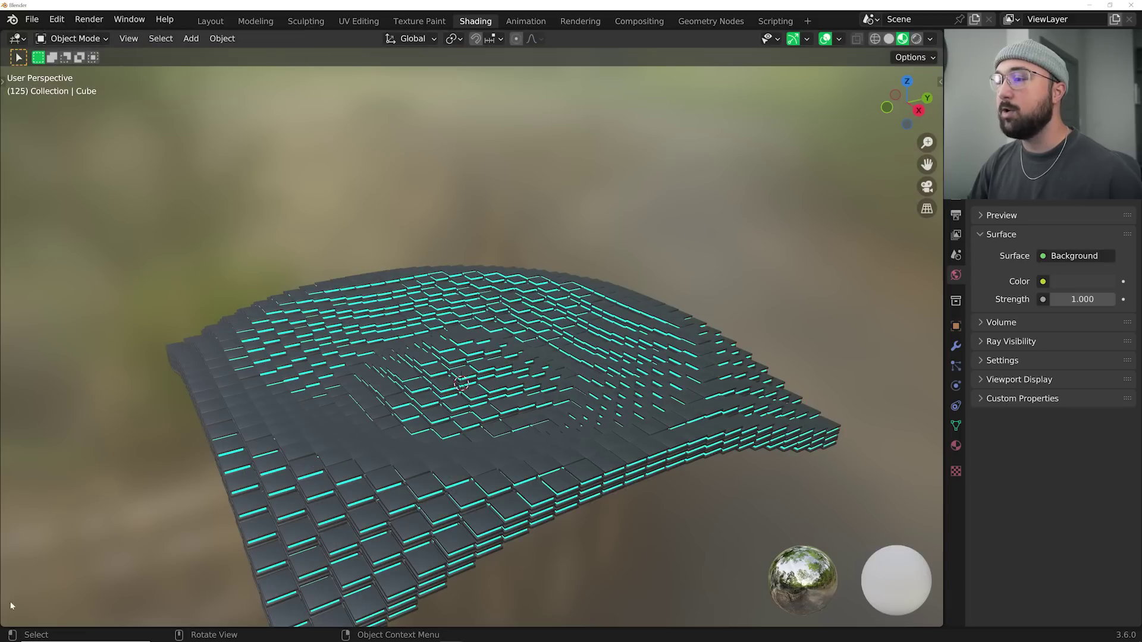
{"action": "left_click_drag", "start_coordinate": [2, 624], "coordinate": [489, 523]}
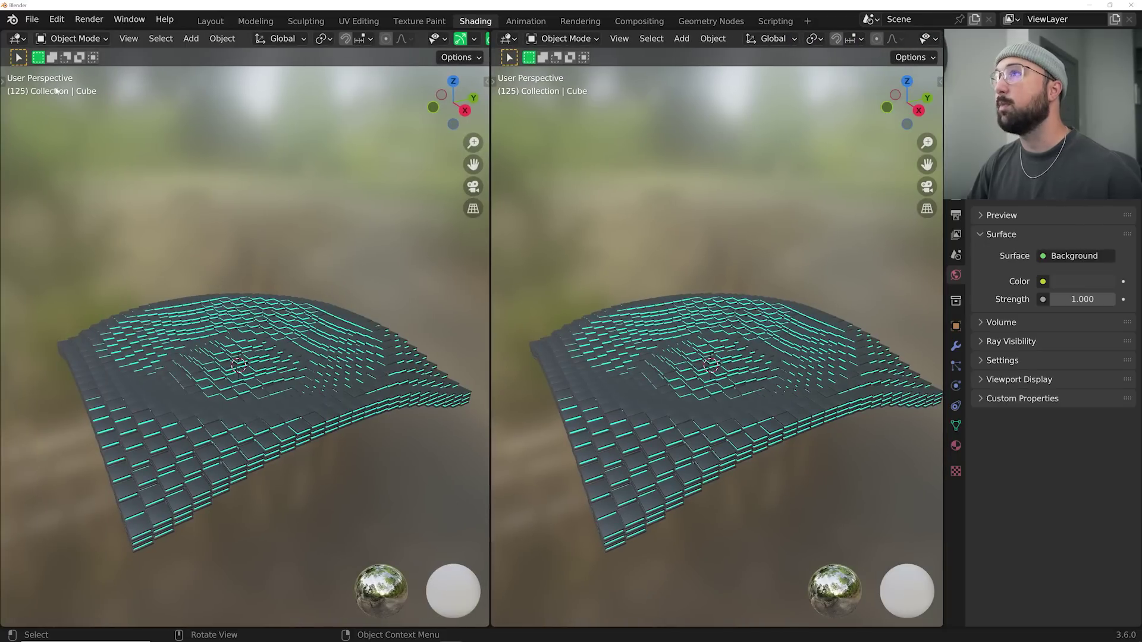
{"action": "left_click", "coordinate": [21, 41]}
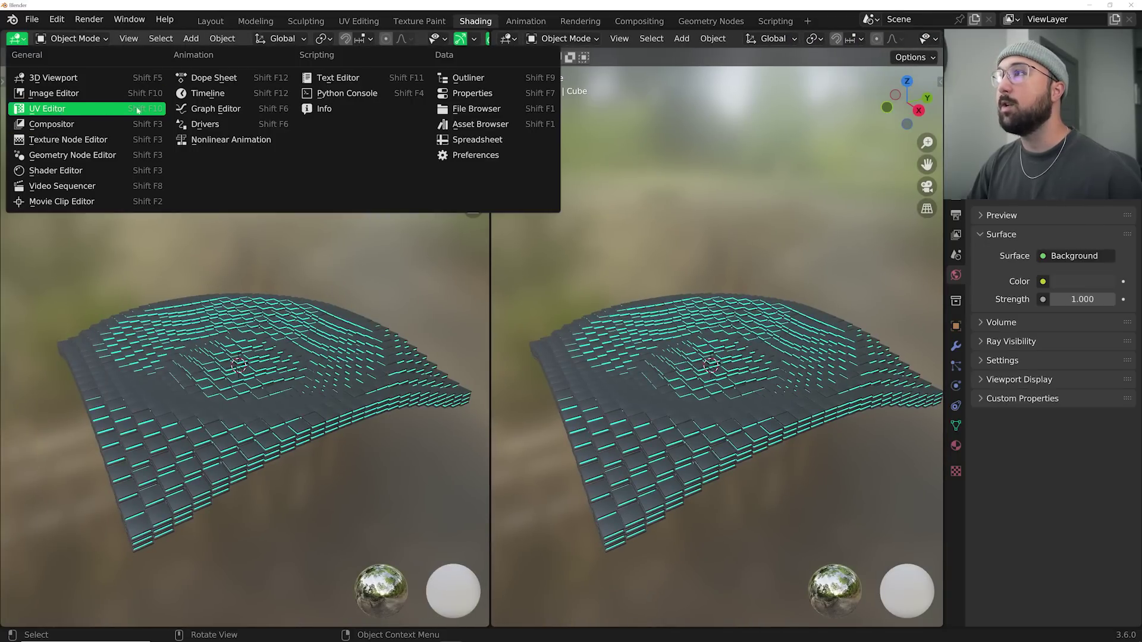
{"action": "left_click", "coordinate": [57, 170]}
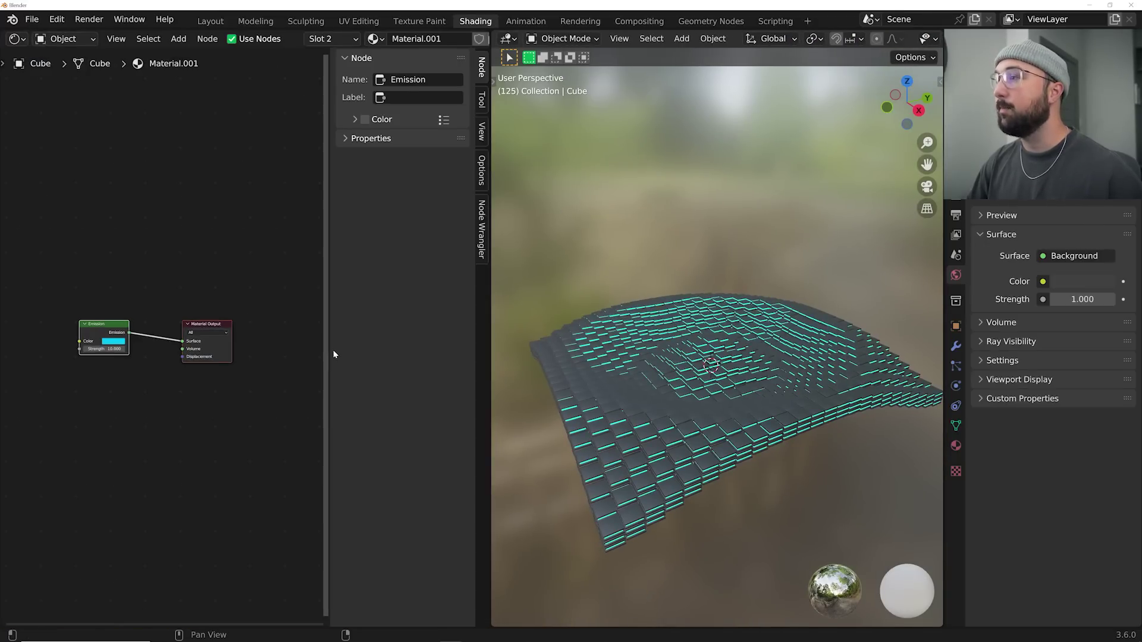
{"action": "key", "text": "n"}
{"action": "key", "text": "Home"}
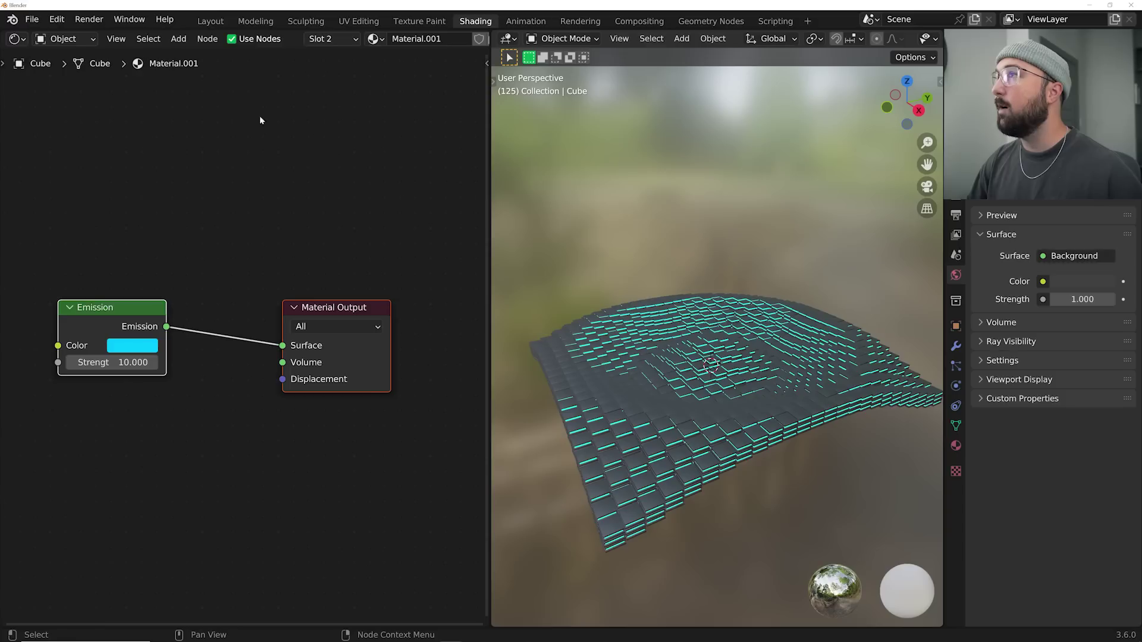
- Show the Cube's Slot 1 material, Material, in the Shader Editor and view its Principled BSDF alongside the tiles
{"action": "left_click", "coordinate": [332, 40]}
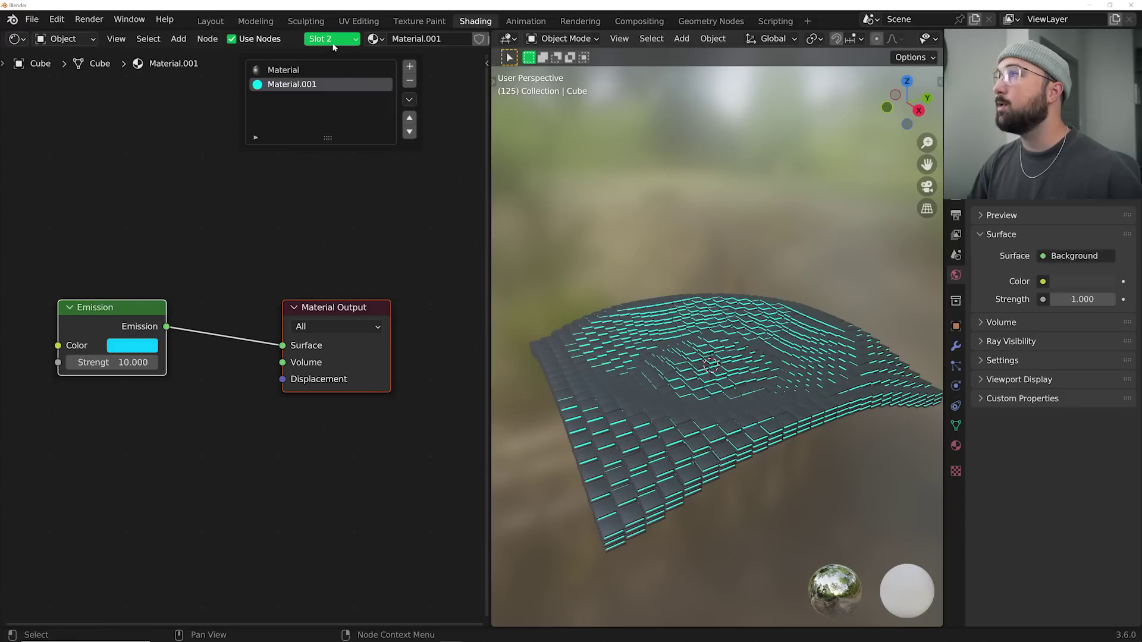
{"action": "left_click", "coordinate": [304, 70]}
{"action": "key", "text": "Home"}
{"action": "scroll", "coordinate": [684, 420], "scroll_direction": "up", "scroll_amount": 5}
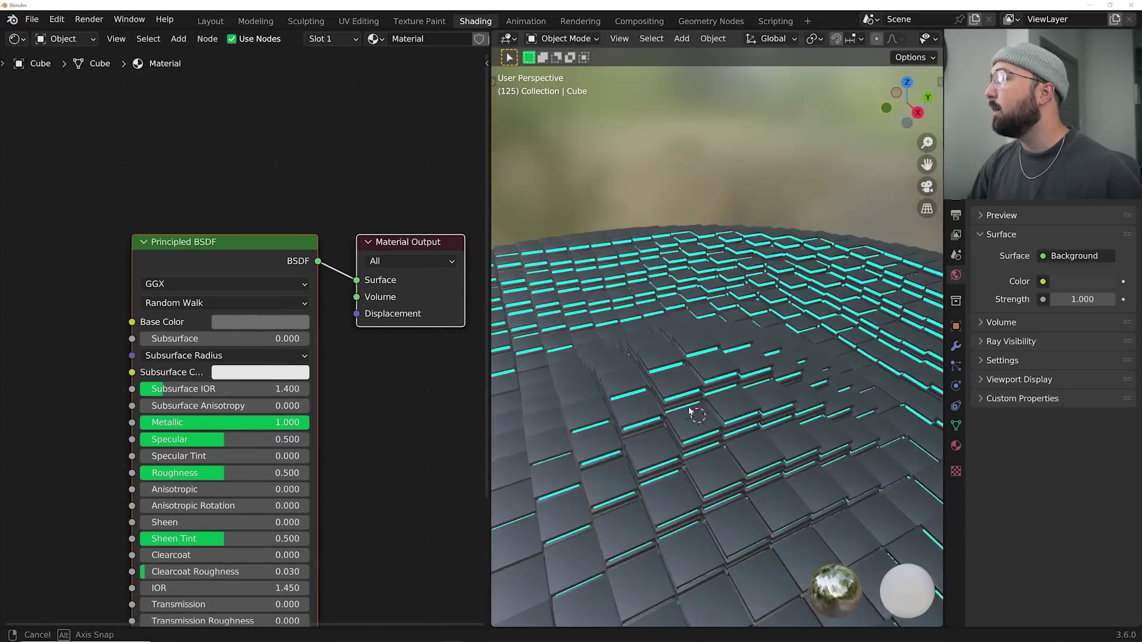
{"action": "middle_click_drag", "start_coordinate": [684, 420], "coordinate": [684, 429]}
{"action": "middle_click_drag", "start_coordinate": [714, 356], "coordinate": [666, 362]}
{"action": "scroll", "coordinate": [168, 402], "scroll_direction": "up", "scroll_amount": 3}
{"action": "middle_click_drag", "start_coordinate": [168, 402], "coordinate": [341, 310]}
{"action": "scroll", "coordinate": [237, 338], "scroll_direction": "down", "scroll_amount": 5}
{"action": "scroll", "coordinate": [257, 380], "scroll_direction": "up", "scroll_amount": 4}
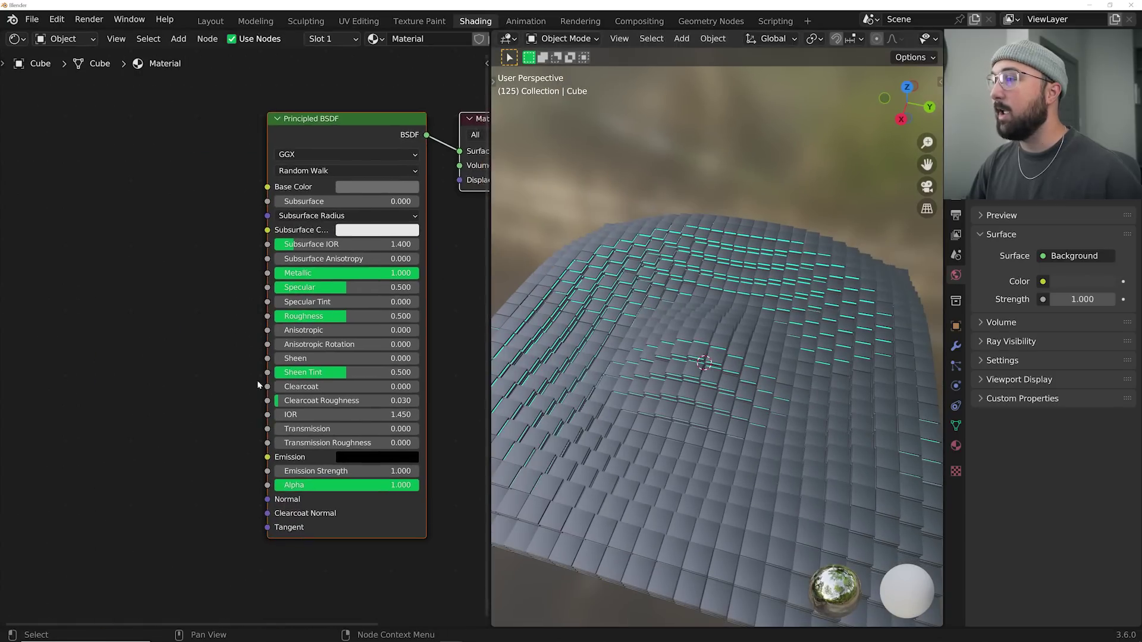
- Add a Bump node and connect its Normal output to the Principled BSDF's Normal input
{"action": "key", "text": "shift+a"}
{"action": "type", "text": "bum"}
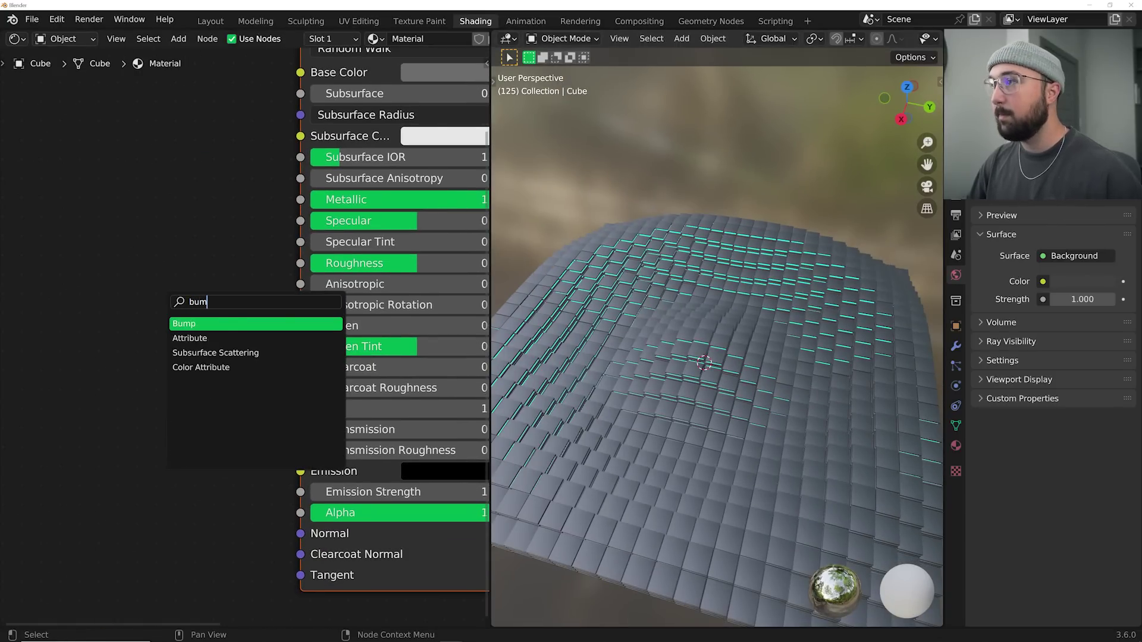
{"action": "key", "text": "Return"}
{"action": "left_click", "coordinate": [189, 533]}
{"action": "left_click_drag", "start_coordinate": [188, 529], "coordinate": [306, 534]}
- Add a Color Ramp before the Bump node and connect its Color output to the Bump's Height
{"action": "middle_click_drag", "start_coordinate": [263, 478], "coordinate": [472, 352]}
{"action": "key", "text": "shift+a"}
{"action": "type", "text": "col"}
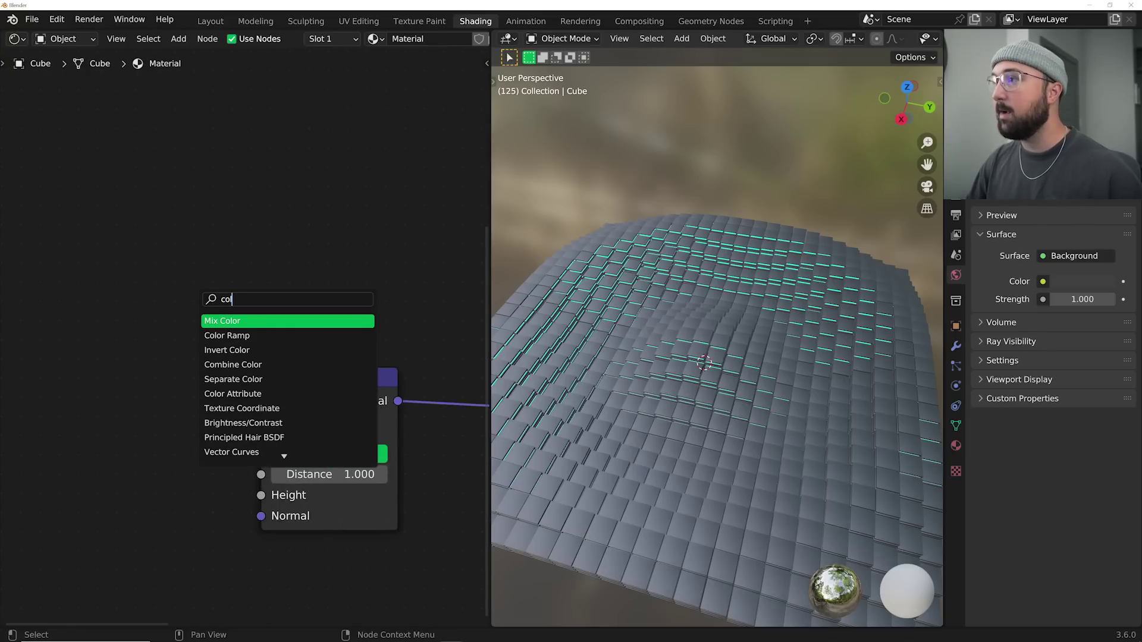
{"action": "key", "text": "Escape"}
{"action": "key", "text": "shift+a"}
{"action": "type", "text": "col"}
{"action": "key", "text": "Down"}
{"action": "key", "text": "Return"}
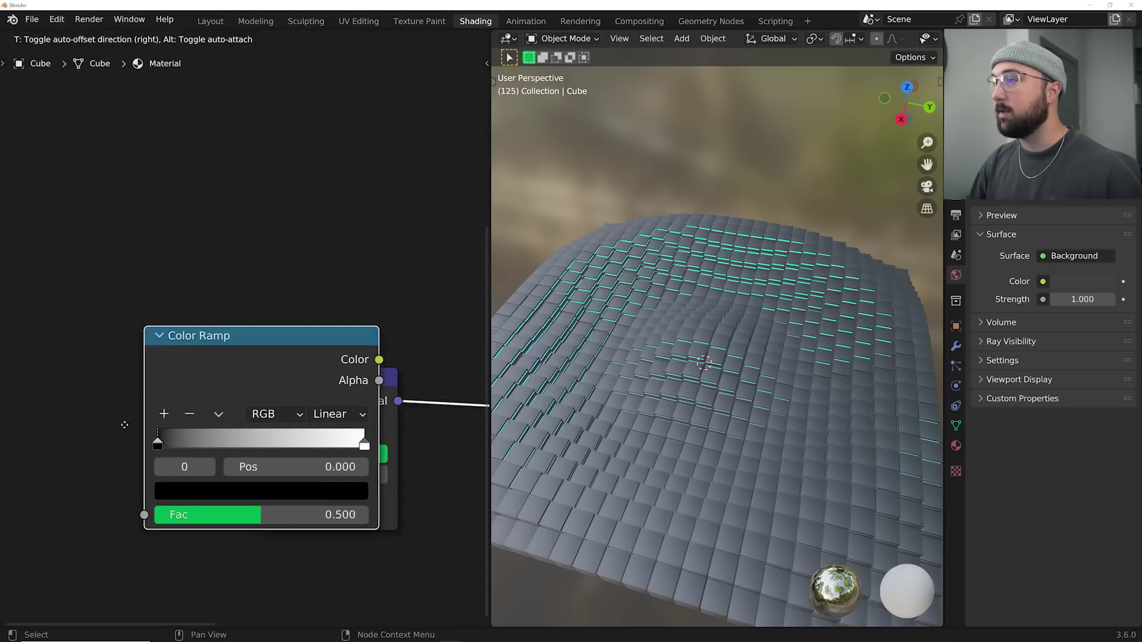
{"action": "left_click", "coordinate": [304, 335]}
{"action": "middle_click_drag", "start_coordinate": [305, 334], "coordinate": [320, 323]}
{"action": "scroll", "coordinate": [320, 323], "scroll_direction": "down", "scroll_amount": 1}
{"action": "left_click_drag", "start_coordinate": [323, 387], "coordinate": [266, 386]}
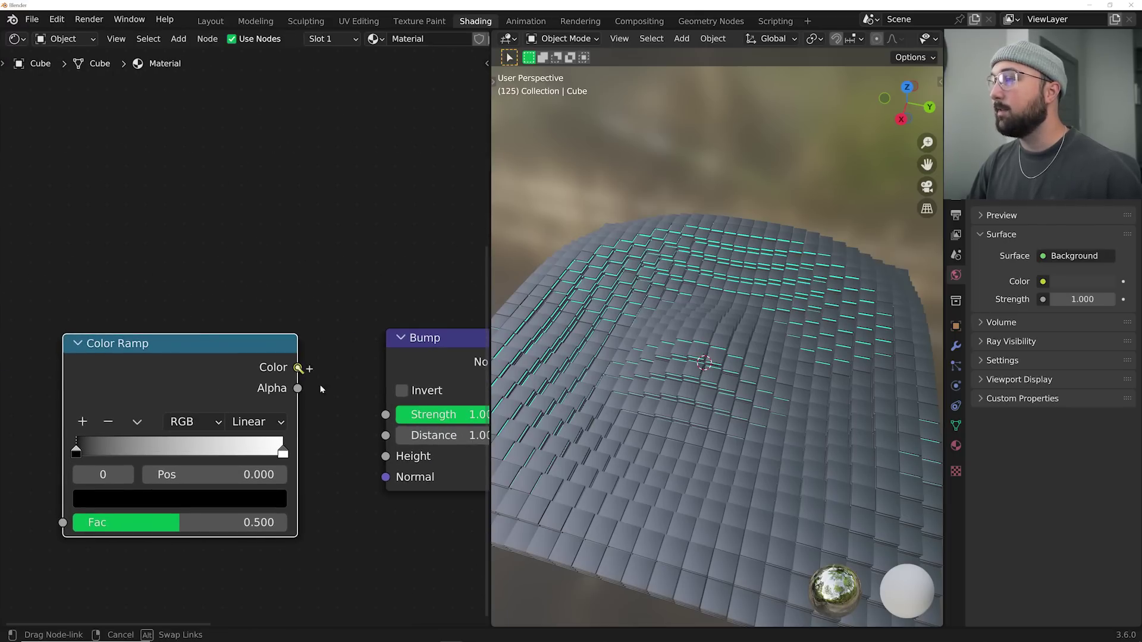
{"action": "left_click_drag", "start_coordinate": [381, 458], "coordinate": [385, 457]}
- Add a Voronoi Texture before the Color Ramp and attach Mapping and Texture Coordinate nodes to it
{"action": "middle_click_drag", "start_coordinate": [107, 339], "coordinate": [326, 307]}
{"action": "key", "text": "shift+a"}
{"action": "left_click", "coordinate": [268, 259]}
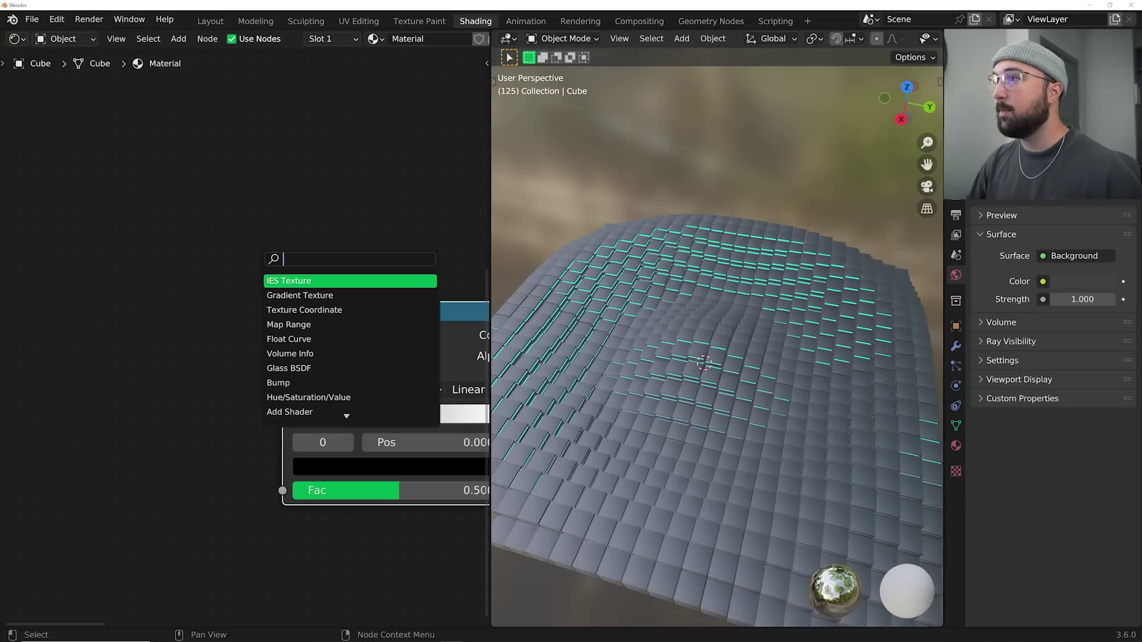
{"action": "type", "text": "vor"}
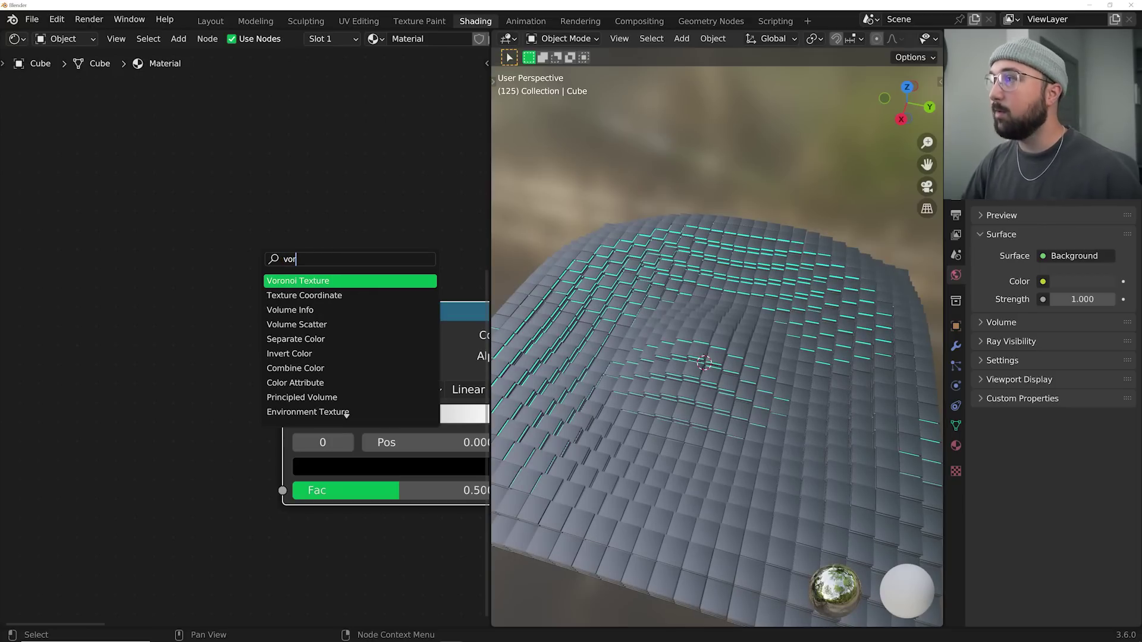
{"action": "key", "text": "Return"}
{"action": "left_click", "coordinate": [107, 374]}
{"action": "middle_click_drag", "start_coordinate": [107, 374], "coordinate": [282, 351]}
{"action": "scroll", "coordinate": [245, 360], "scroll_direction": "down", "scroll_amount": 2}
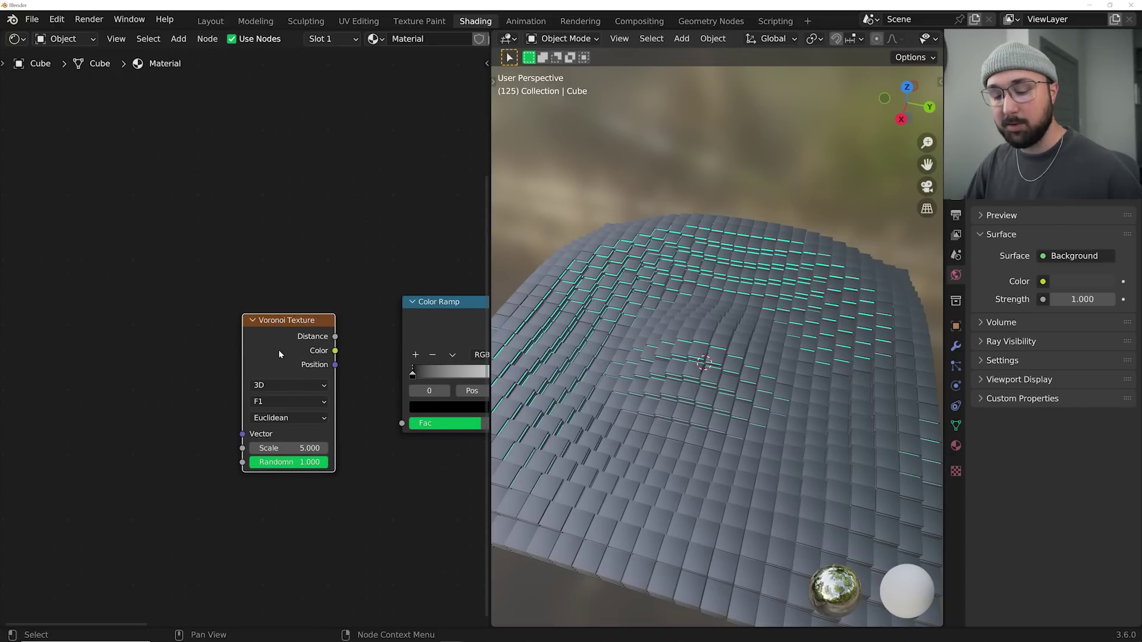
{"action": "key", "text": "ctrl+t"}
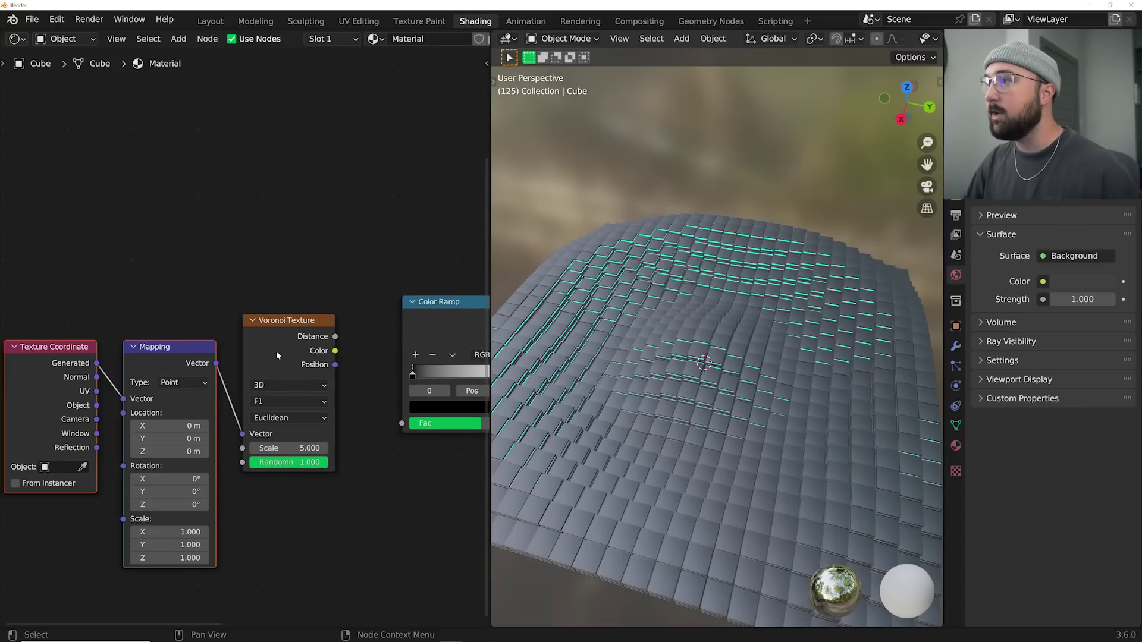
- Connect the Voronoi Texture's Distance output to the Color Ramp's Fac input
{"action": "middle_click_drag", "start_coordinate": [98, 409], "coordinate": [9, 406]}
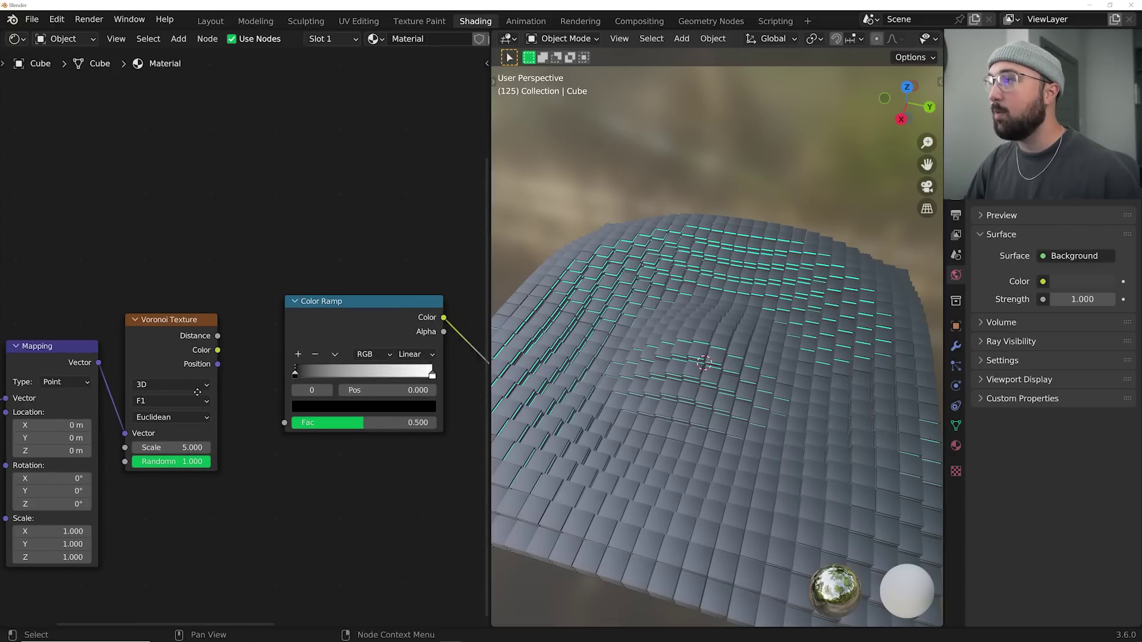
{"action": "scroll", "coordinate": [219, 357], "scroll_direction": "up", "scroll_amount": 2}
{"action": "left_click_drag", "start_coordinate": [187, 336], "coordinate": [189, 260]}
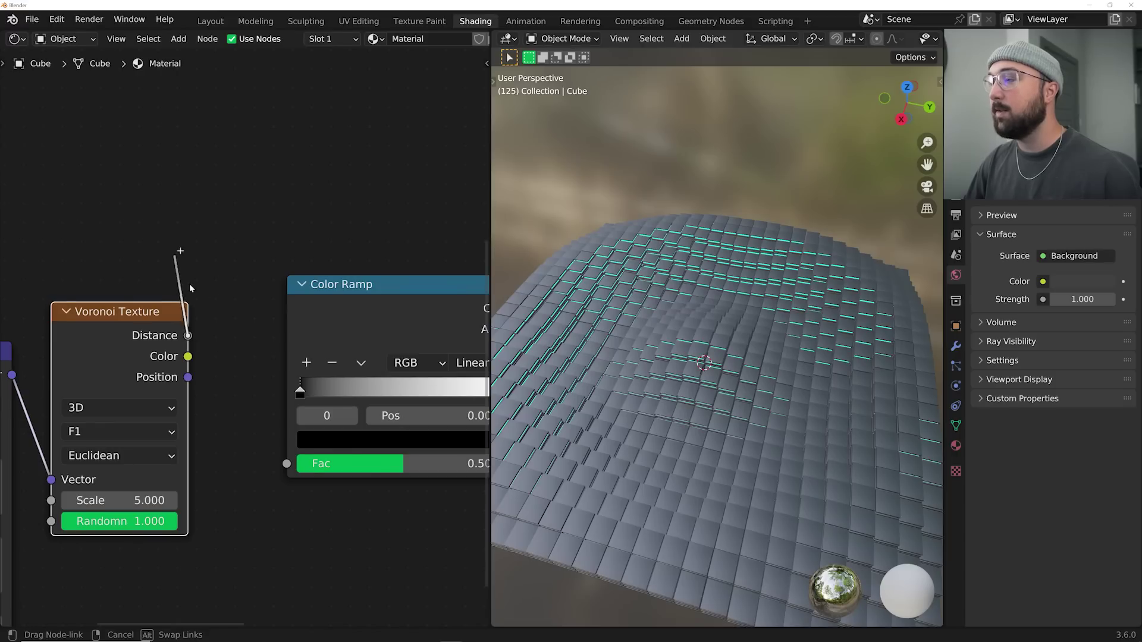
{"action": "left_click_drag", "start_coordinate": [292, 457], "coordinate": [290, 461]}
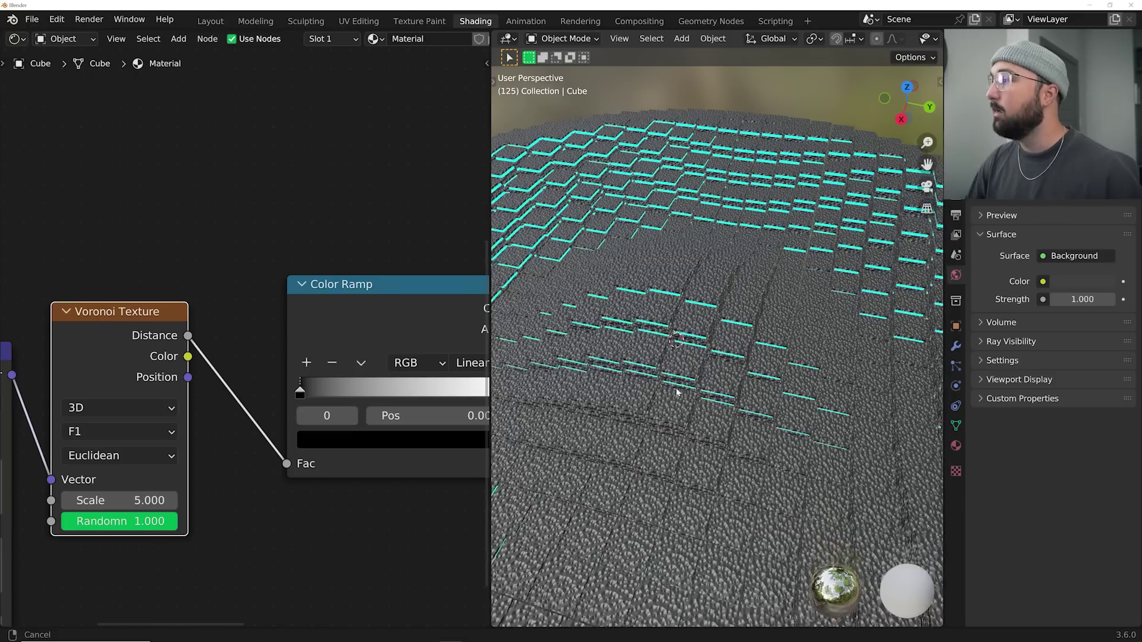
- Look closely at the bumpy tile surfaces and set the Voronoi Texture's Randomness to 0
{"action": "middle_click_drag", "start_coordinate": [677, 392], "coordinate": [670, 402]}
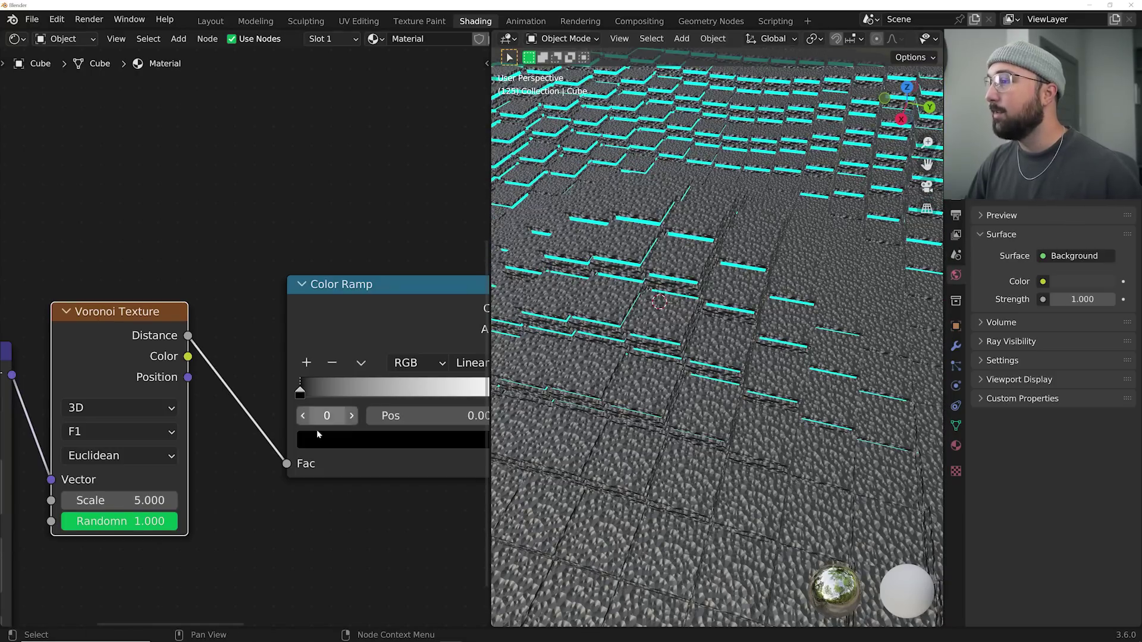
{"action": "scroll", "coordinate": [209, 529], "scroll_direction": "up", "scroll_amount": 2}
{"action": "scroll", "coordinate": [629, 303], "scroll_direction": "up", "scroll_amount": 3}
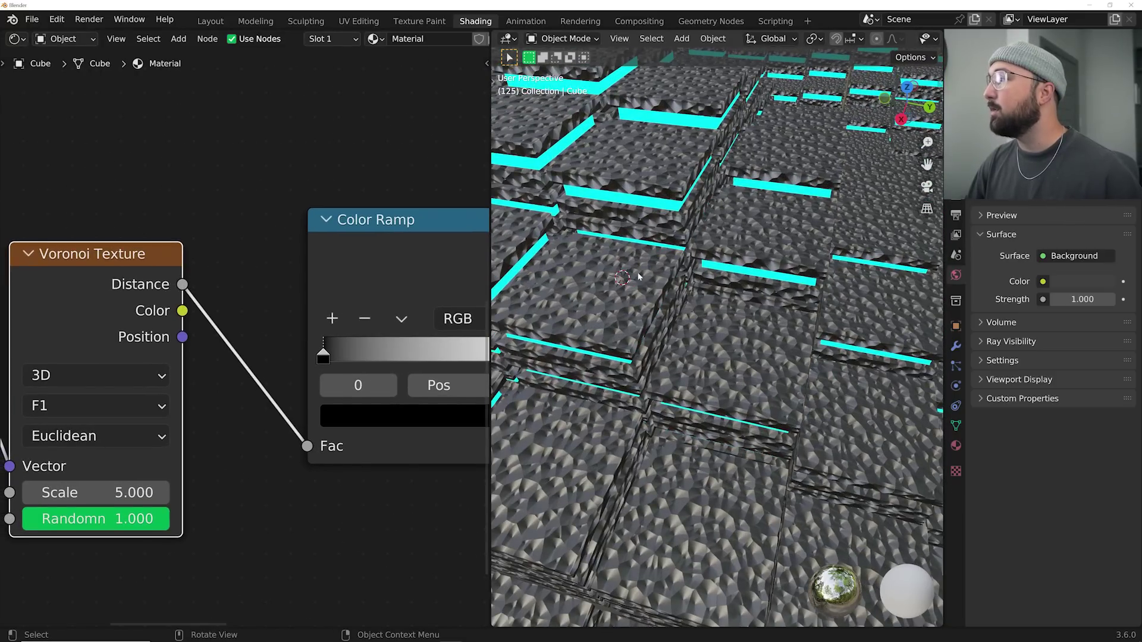
{"action": "left_click_drag", "start_coordinate": [119, 521], "coordinate": [59, 521]}
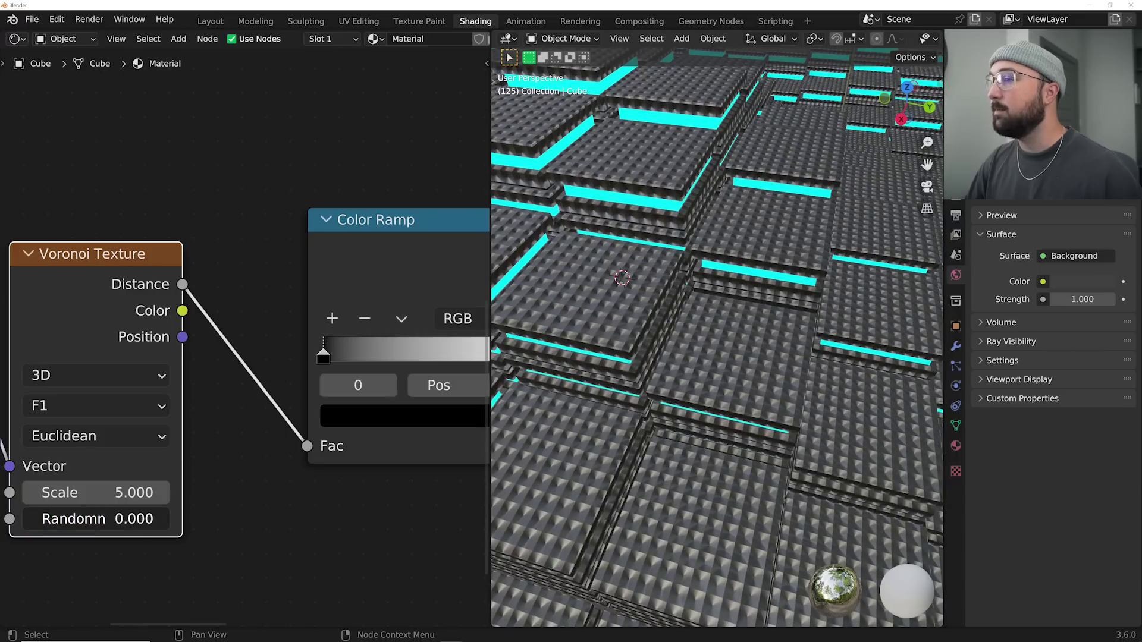
- Move the Color Ramp's white stop to position 0.450 and inspect the dimples on the tiles
{"action": "middle_click_drag", "start_coordinate": [285, 424], "coordinate": [199, 444]}
{"action": "left_click_drag", "start_coordinate": [236, 376], "coordinate": [179, 380]}
{"action": "middle_click_drag", "start_coordinate": [396, 380], "coordinate": [214, 376]}
{"action": "left_click_drag", "start_coordinate": [319, 375], "coordinate": [172, 376]}
{"action": "middle_click_drag", "start_coordinate": [668, 408], "coordinate": [641, 507]}
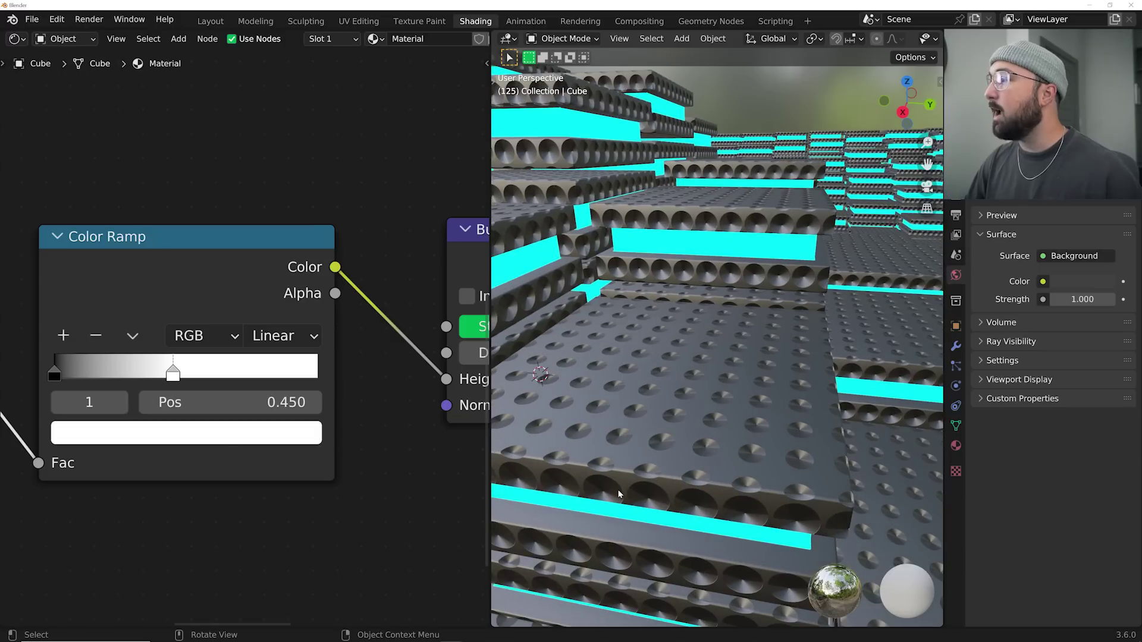
{"action": "middle_click_drag", "start_coordinate": [676, 399], "coordinate": [676, 392]}
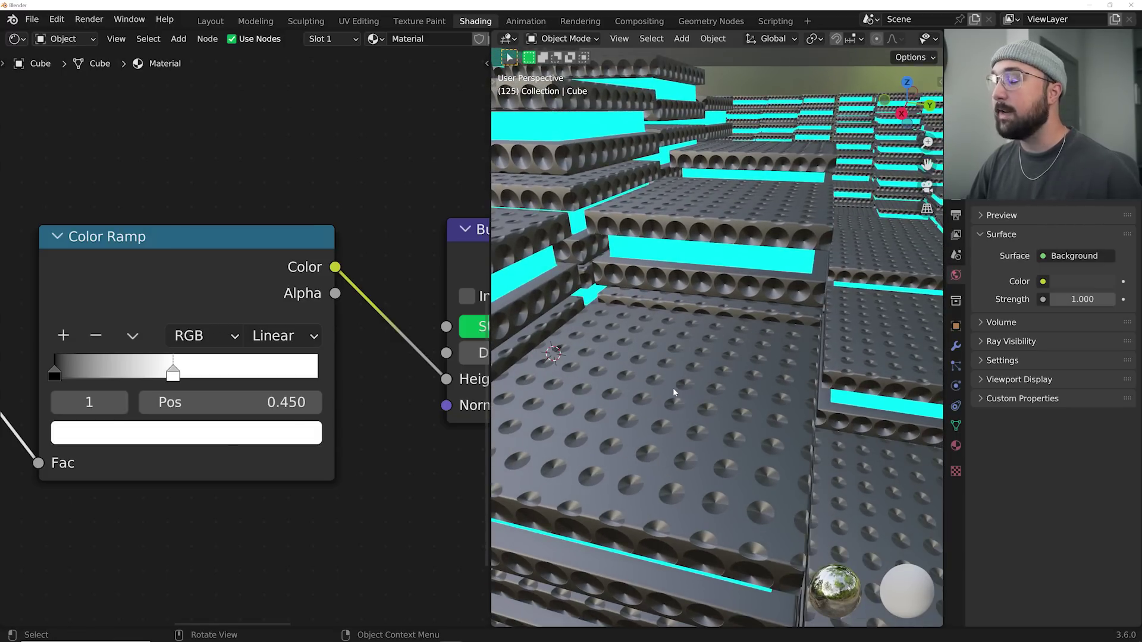
- Change the Voronoi Texture's dimensions to 2D
{"action": "scroll", "coordinate": [434, 451], "scroll_direction": "down", "scroll_amount": 5}
{"action": "middle_click_drag", "start_coordinate": [6, 434], "coordinate": [253, 419]}
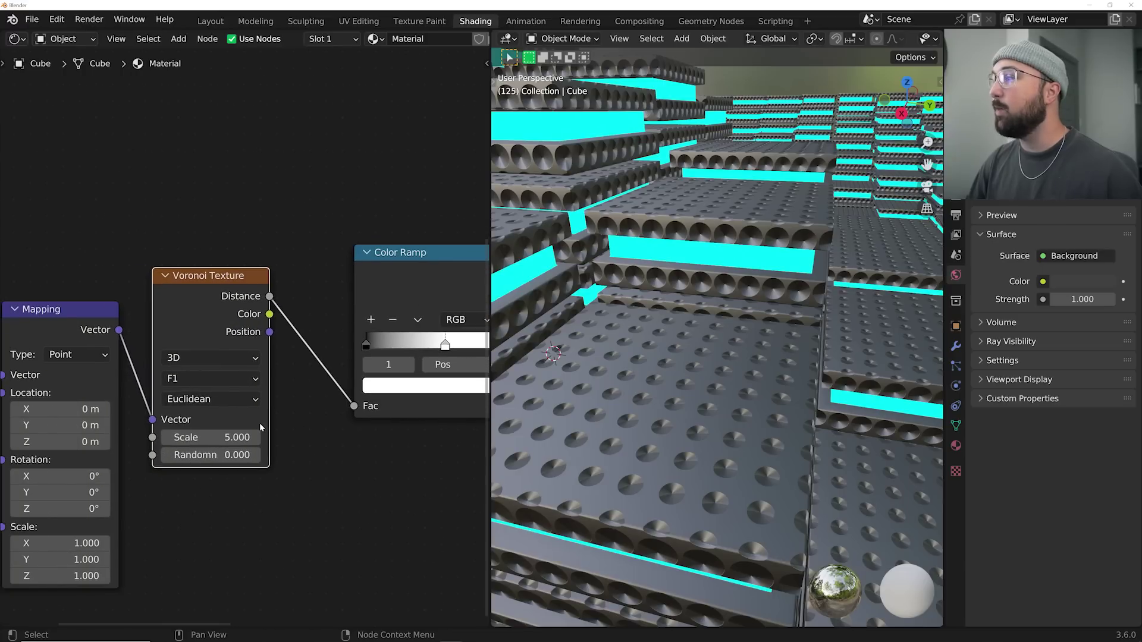
{"action": "left_click", "coordinate": [193, 360]}
{"action": "left_click", "coordinate": [182, 395]}
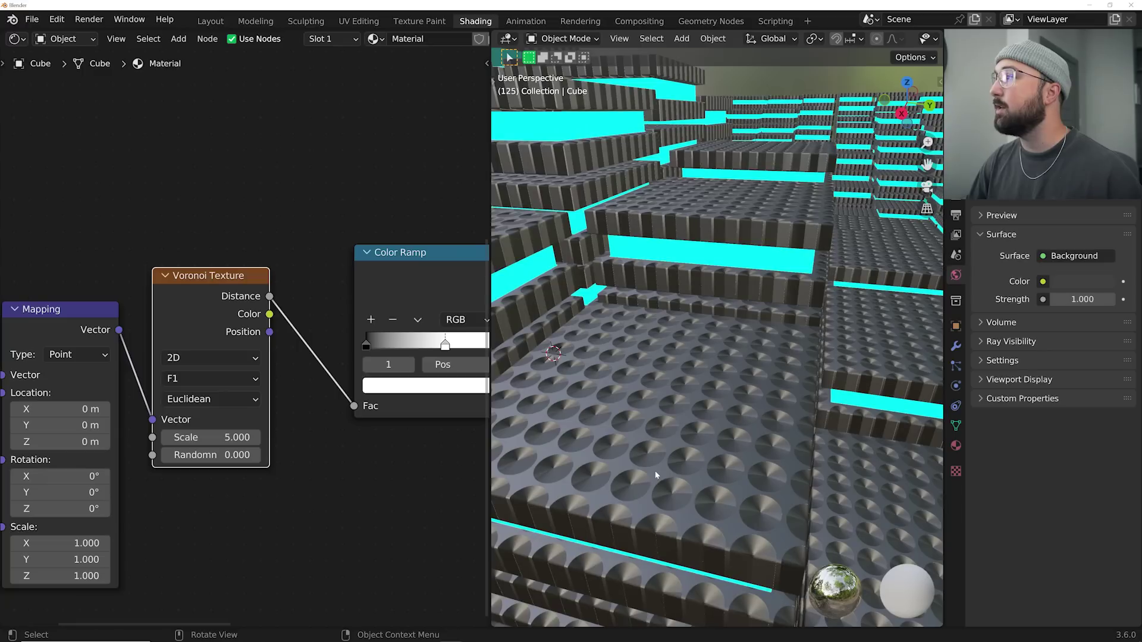
- Check the tiles' tops and sides and move the Color Ramp's white stop to position 0.230
{"action": "middle_click_drag", "start_coordinate": [747, 351], "coordinate": [741, 387]}
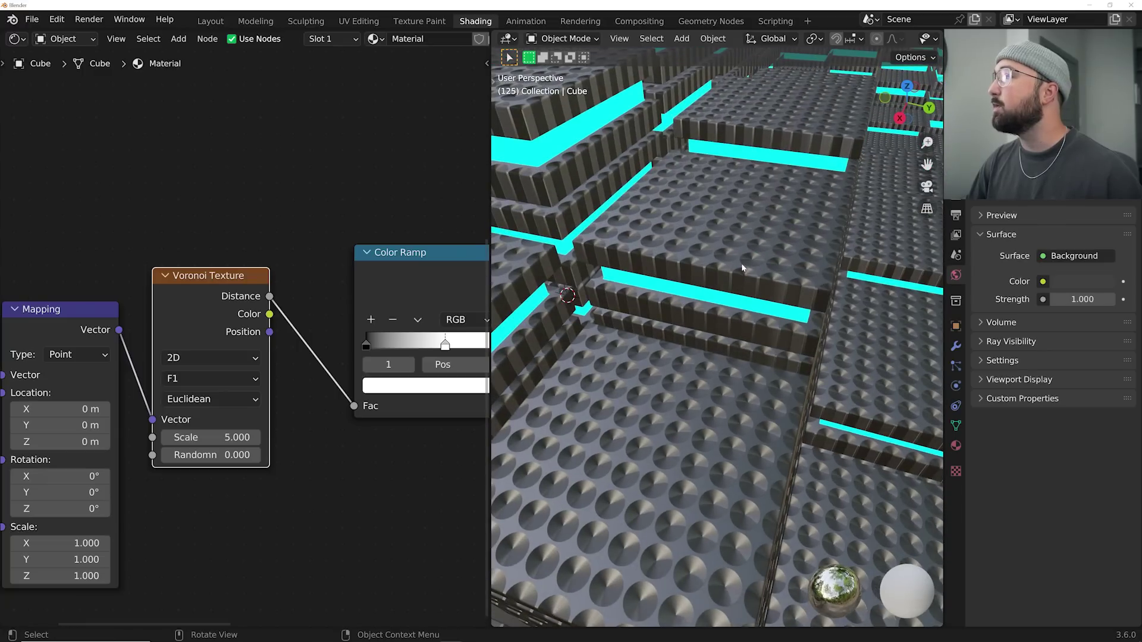
{"action": "middle_click_drag", "start_coordinate": [741, 294], "coordinate": [775, 300]}
{"action": "middle_click_drag", "start_coordinate": [429, 383], "coordinate": [295, 417]}
{"action": "left_click_drag", "start_coordinate": [311, 378], "coordinate": [274, 380]}
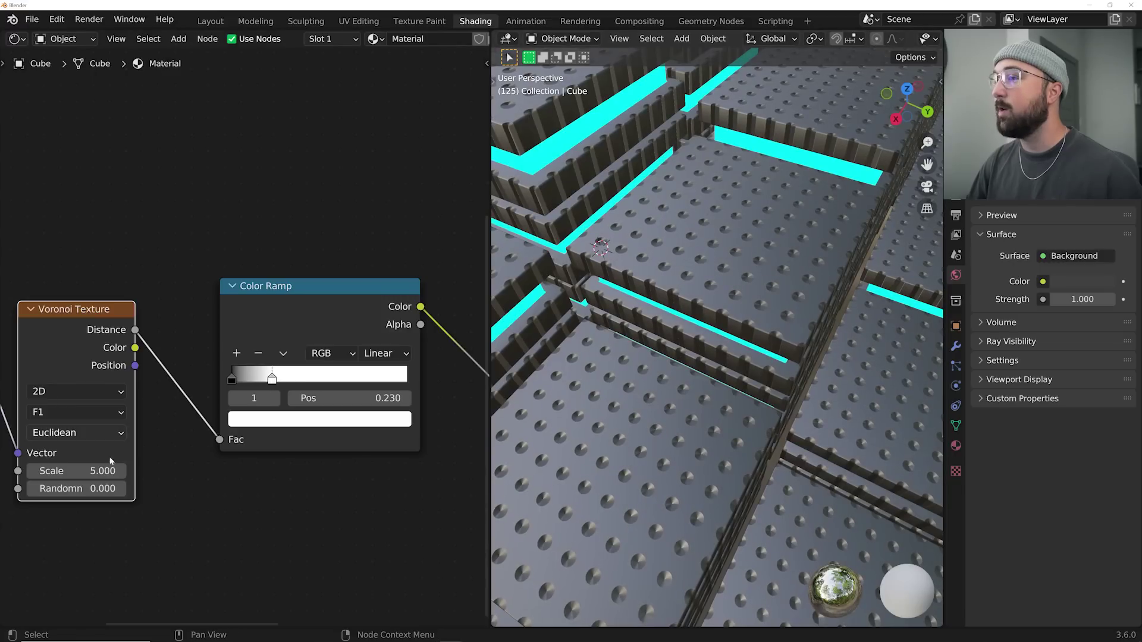
- Set the Voronoi Texture's Scale to 3.540 and inspect the tiles' side faces
{"action": "left_click_drag", "start_coordinate": [89, 471], "coordinate": [63, 470]}
{"action": "middle_click_drag", "start_coordinate": [586, 381], "coordinate": [624, 329]}
{"action": "middle_click_drag", "start_coordinate": [747, 214], "coordinate": [738, 227]}
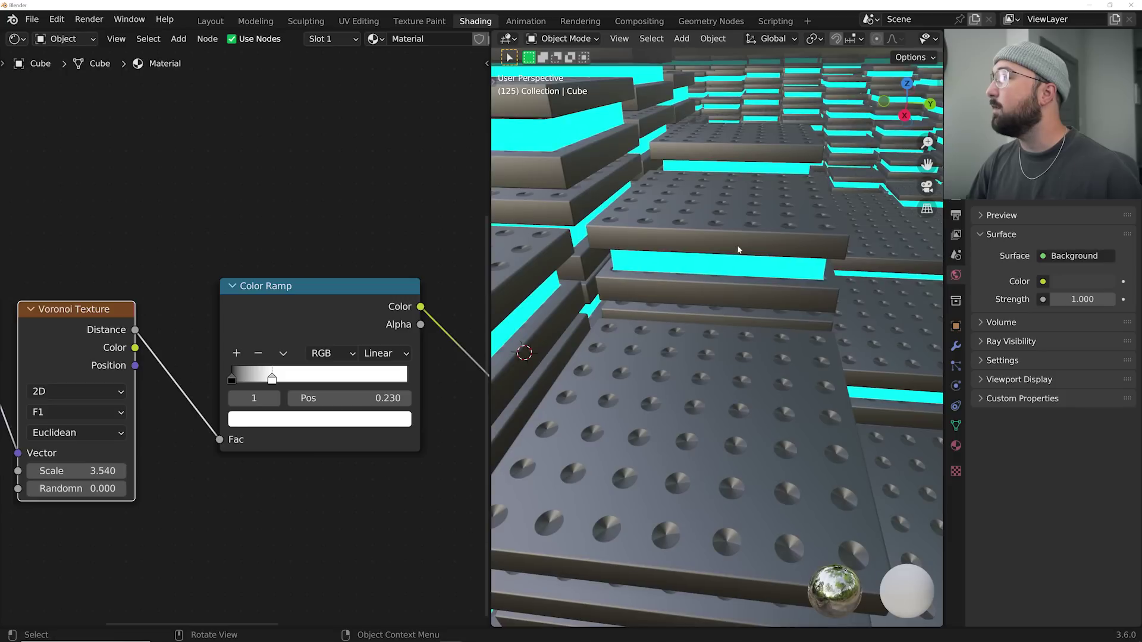
- Set the bump Voronoi Texture's Scale to 3.650 and play the animation to inspect the dimples across the tiles
{"action": "left_click_drag", "start_coordinate": [107, 471], "coordinate": [110, 470]}
{"action": "middle_click_drag", "start_coordinate": [630, 333], "coordinate": [764, 301]}
{"action": "key", "text": "space"}
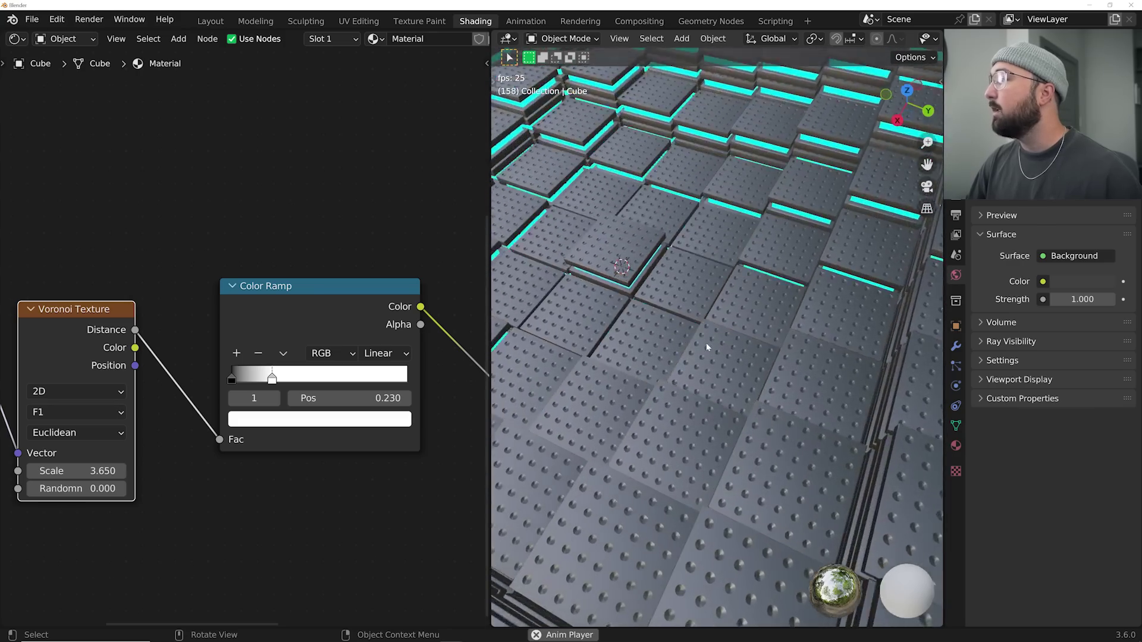
{"action": "key", "text": "space"}
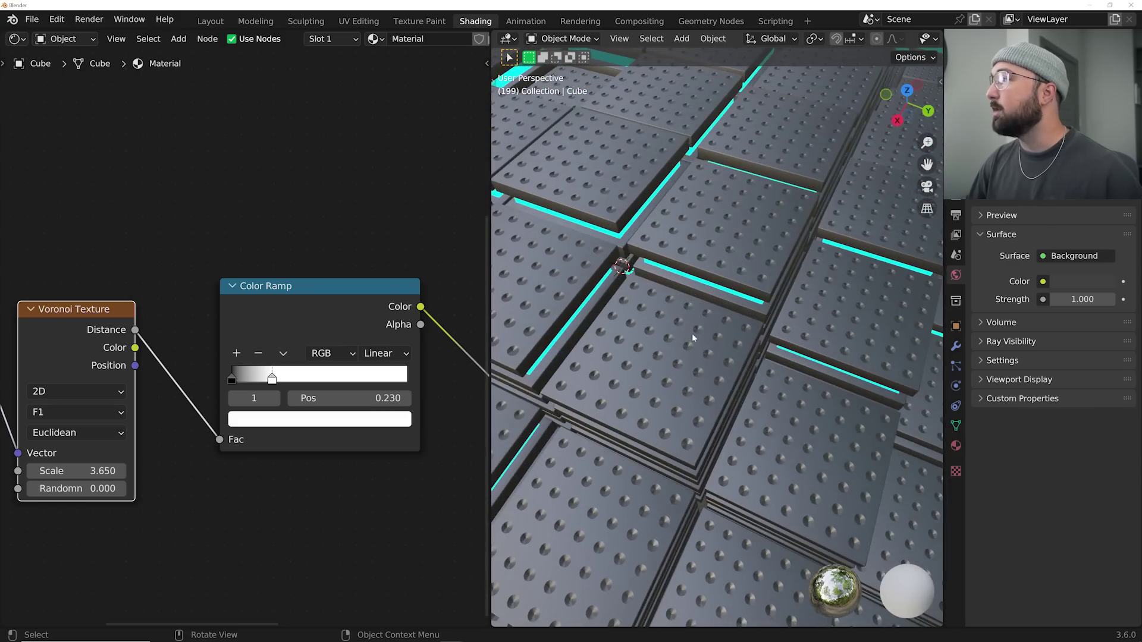
- Add a Mix Color node beside the Principled BSDF and connect its Result to Roughness
{"action": "scroll", "coordinate": [713, 369], "scroll_direction": "down", "scroll_amount": 5}
{"action": "middle_click_drag", "start_coordinate": [359, 273], "coordinate": [217, 316]}
{"action": "key", "text": "shift+a"}
{"action": "left_click", "coordinate": [224, 298]}
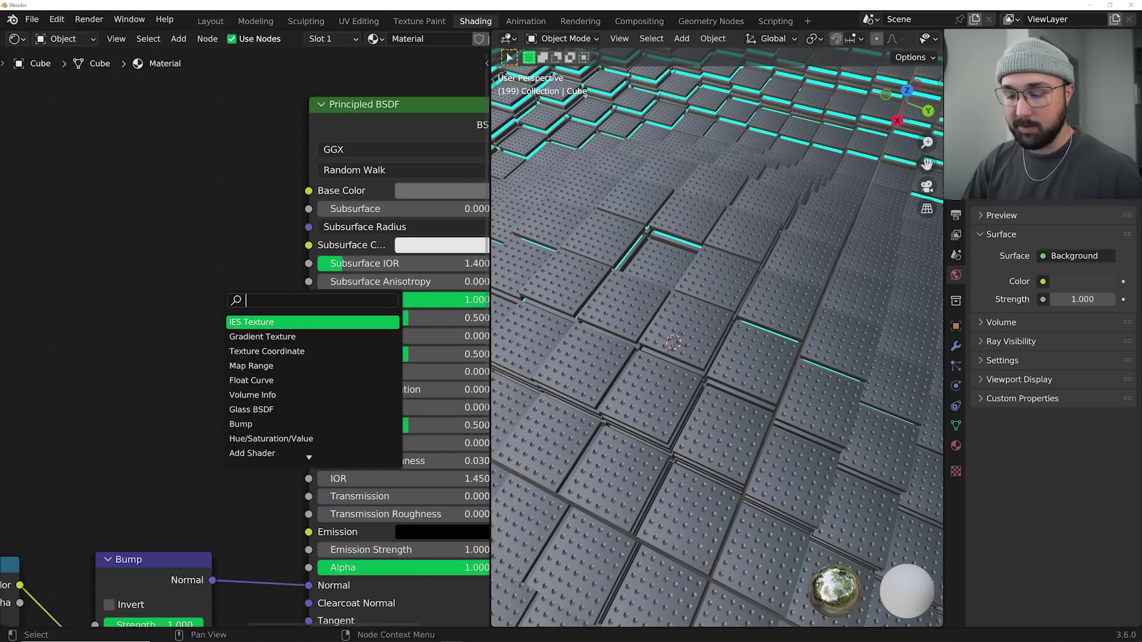
{"action": "type", "text": "mix"}
{"action": "key", "text": "Down"}
{"action": "key", "text": "Return"}
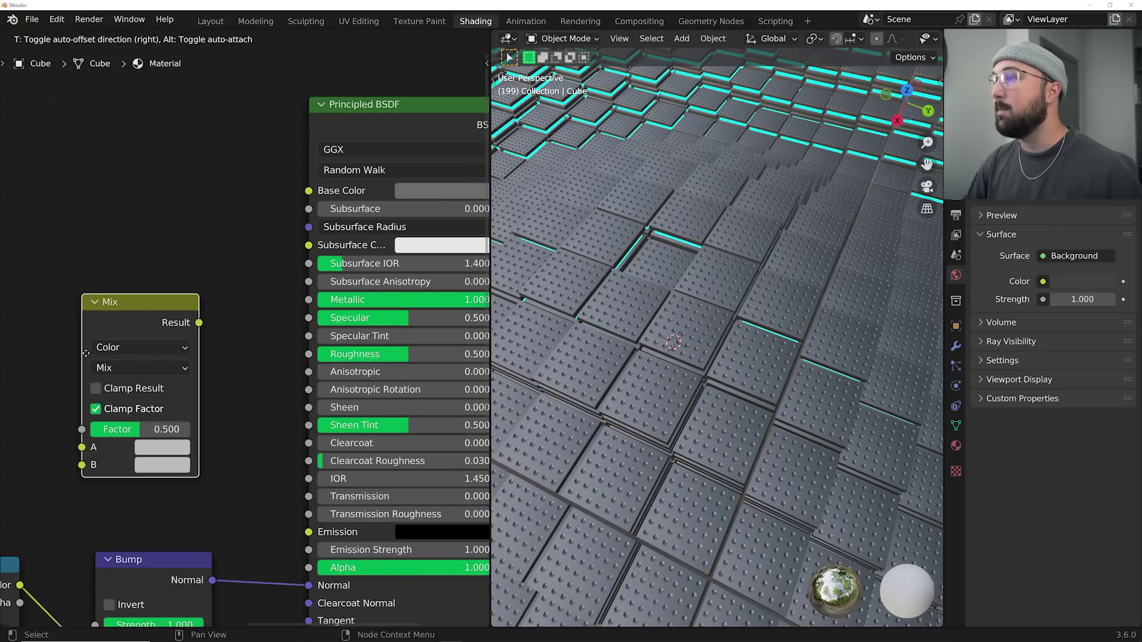
{"action": "left_click", "coordinate": [200, 316]}
{"action": "left_click_drag", "start_coordinate": [165, 319], "coordinate": [308, 353]}
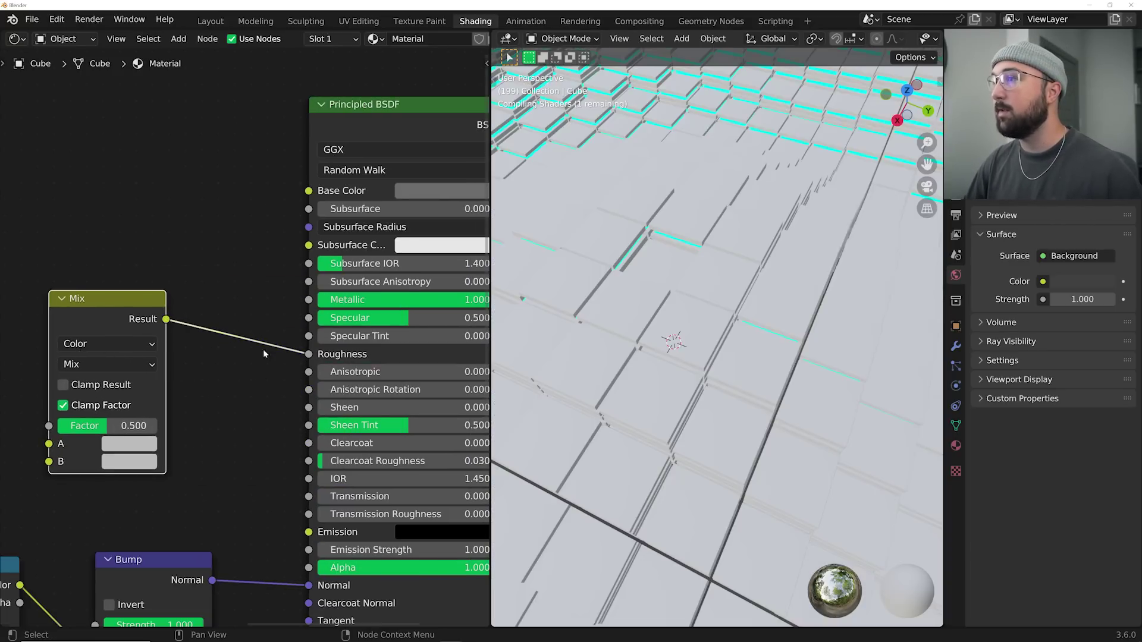
{"action": "left_click_drag", "start_coordinate": [122, 318], "coordinate": [153, 320]}
- Duplicate the bump's Color Ramp, place the copy next to the Mix node, and set its white stop to position 1.000
{"action": "middle_click_drag", "start_coordinate": [140, 355], "coordinate": [314, 338]}
{"action": "scroll", "coordinate": [313, 341], "scroll_direction": "down", "scroll_amount": 4}
{"action": "middle_click_drag", "start_coordinate": [237, 459], "coordinate": [251, 436]}
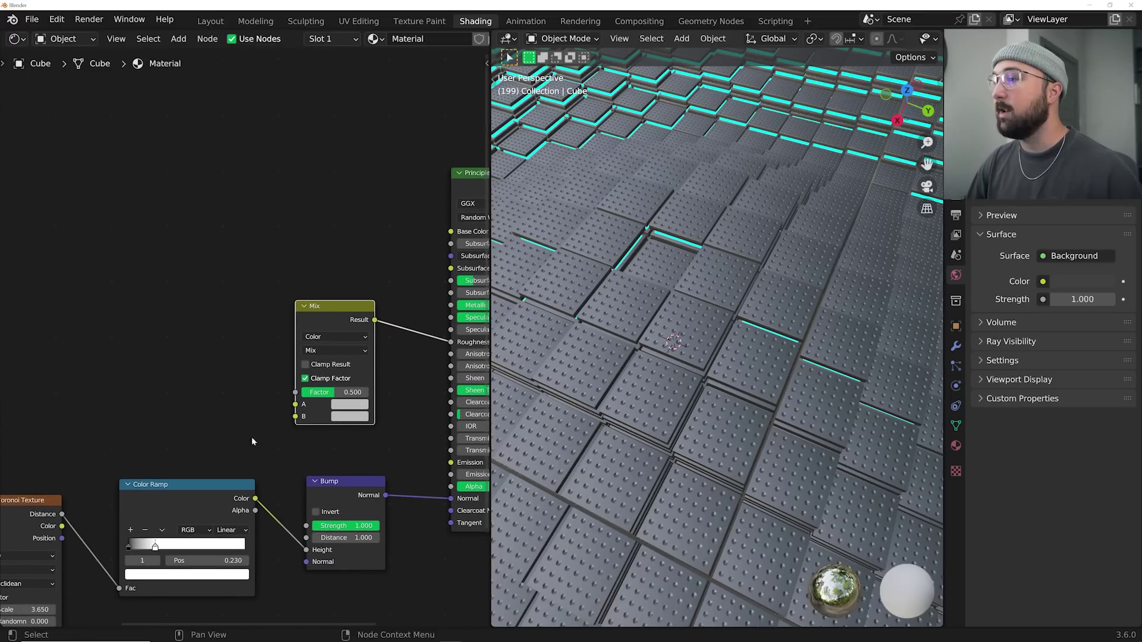
{"action": "left_click", "coordinate": [195, 498]}
{"action": "key", "text": "shift+d"}
{"action": "left_click", "coordinate": [145, 317]}
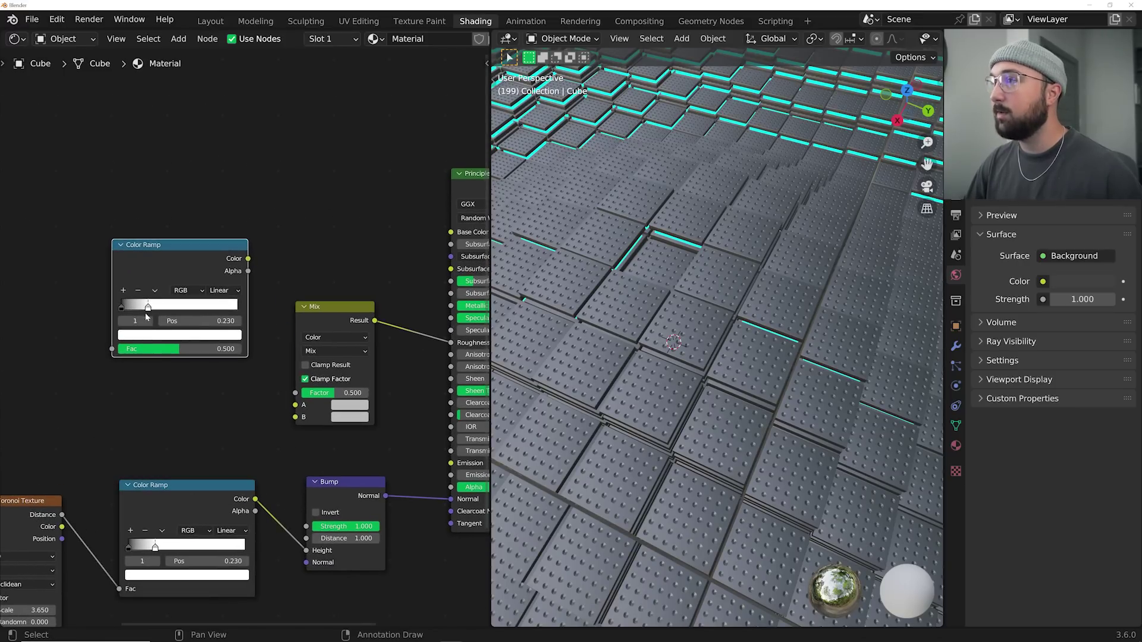
{"action": "middle_click_drag", "start_coordinate": [317, 284], "coordinate": [335, 354]}
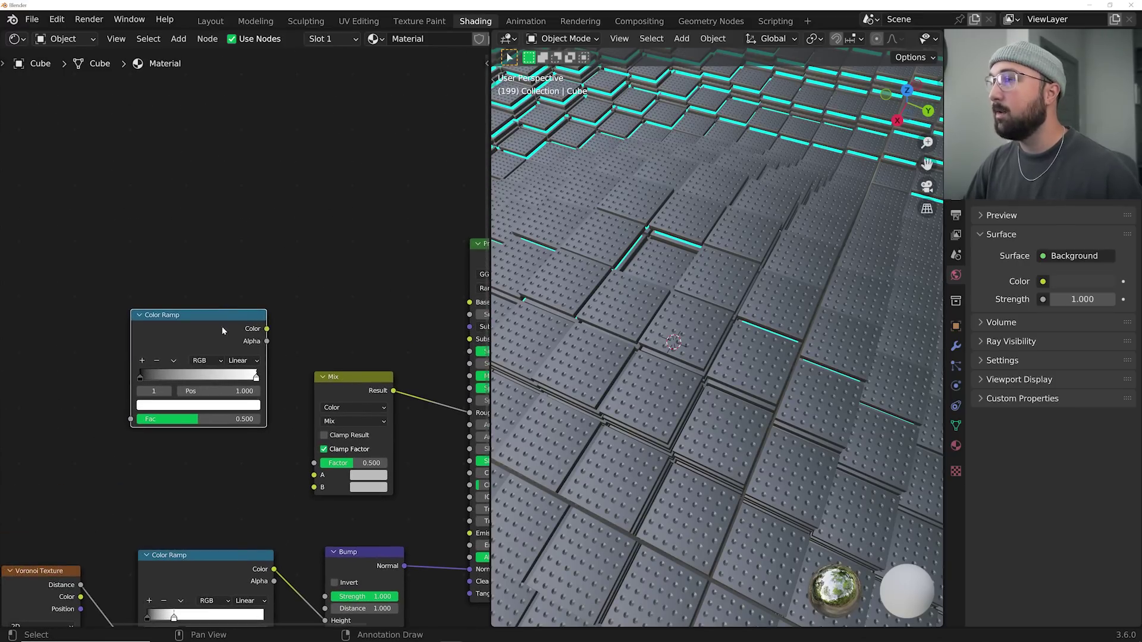
- Duplicate the new Color Ramp, link the upper ramp to the Mix node's A input and the lower to B, and tidy the layout
{"action": "left_click_drag", "start_coordinate": [221, 326], "coordinate": [227, 253]}
{"action": "key", "text": "shift+d"}
{"action": "left_click", "coordinate": [214, 415]}
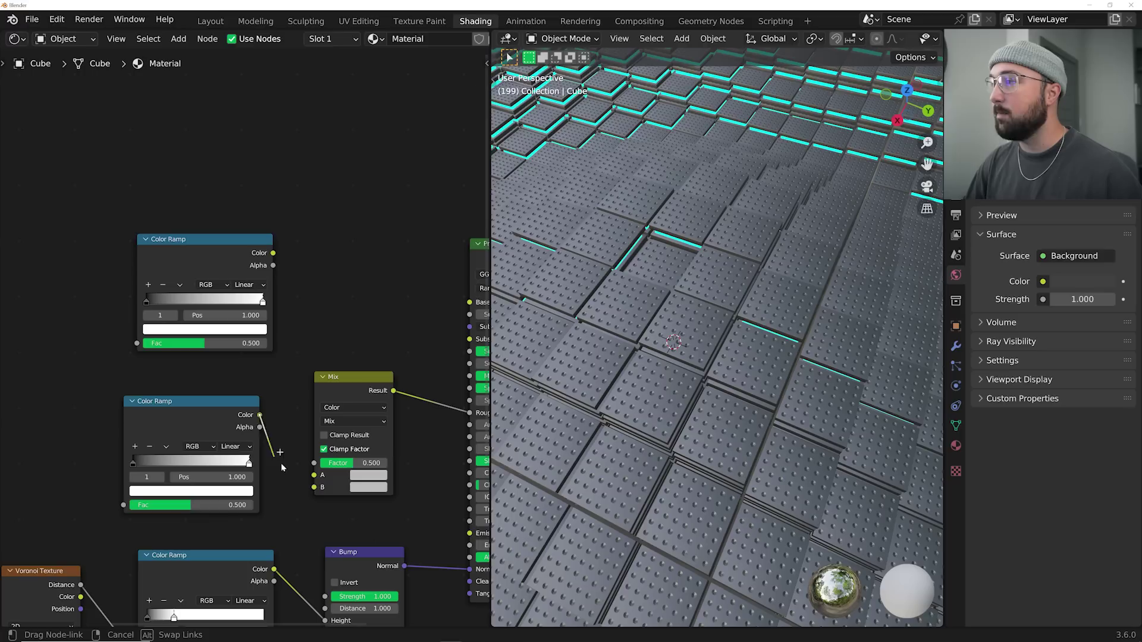
{"action": "left_click_drag", "start_coordinate": [311, 489], "coordinate": [313, 487]}
{"action": "left_click_drag", "start_coordinate": [275, 255], "coordinate": [315, 475]}
{"action": "left_click_drag", "start_coordinate": [339, 387], "coordinate": [363, 259]}
{"action": "middle_click_drag", "start_coordinate": [230, 288], "coordinate": [335, 274]}
{"action": "left_click_drag", "start_coordinate": [261, 402], "coordinate": [283, 372]}
- Add a Voronoi Texture and connect its Color output to the upper Color Ramp's Fac
{"action": "scroll", "coordinate": [301, 383], "scroll_direction": "up", "scroll_amount": 3}
{"action": "key", "text": "shift+a"}
{"action": "left_click", "coordinate": [178, 221]}
{"action": "type", "text": "vor"}
{"action": "key", "text": "Return"}
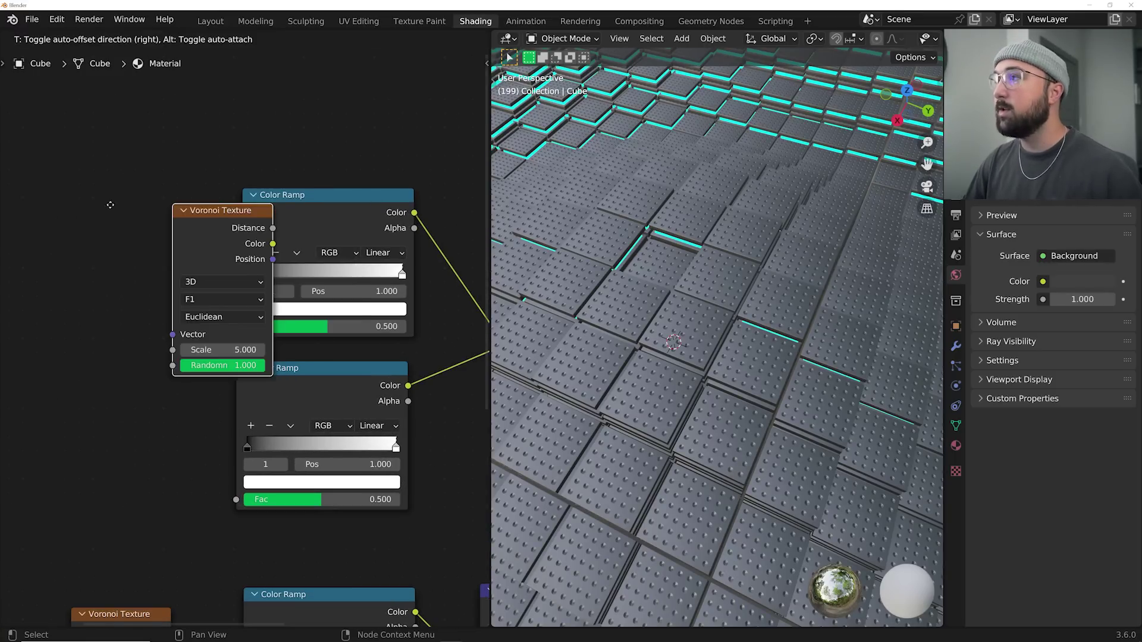
{"action": "left_click", "coordinate": [133, 198]}
{"action": "left_click_drag", "start_coordinate": [184, 205], "coordinate": [220, 167]}
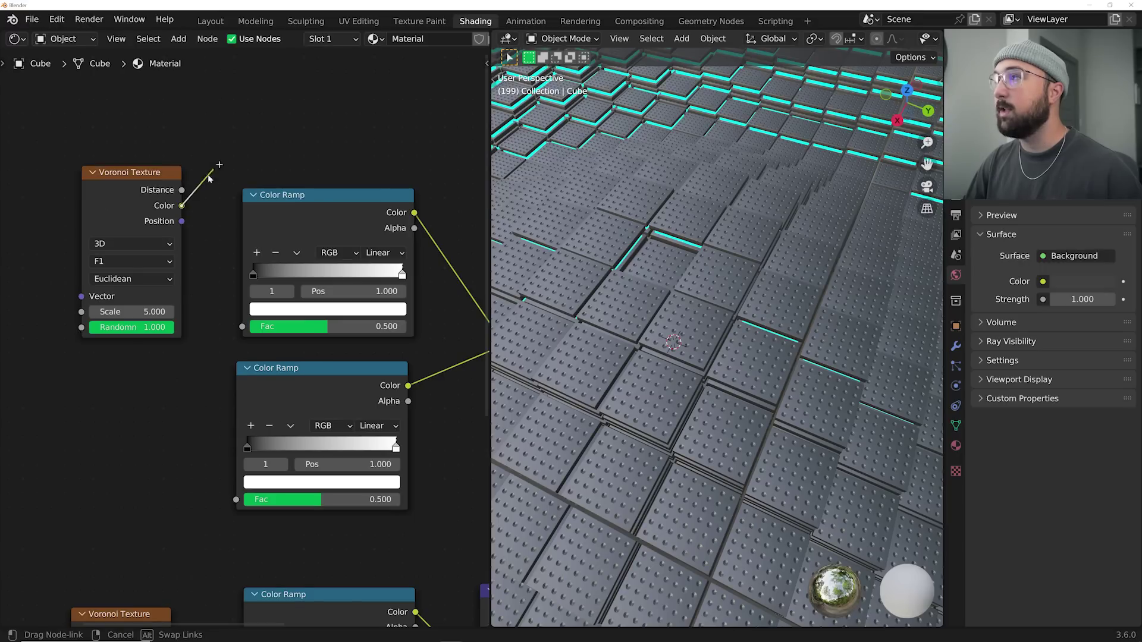
{"action": "left_click_drag", "start_coordinate": [238, 323], "coordinate": [241, 326]}
- Add a Noise Texture below the new Voronoi Texture and connect its Fac output to the lower Color Ramp's Fac
{"action": "key", "text": "shift+a"}
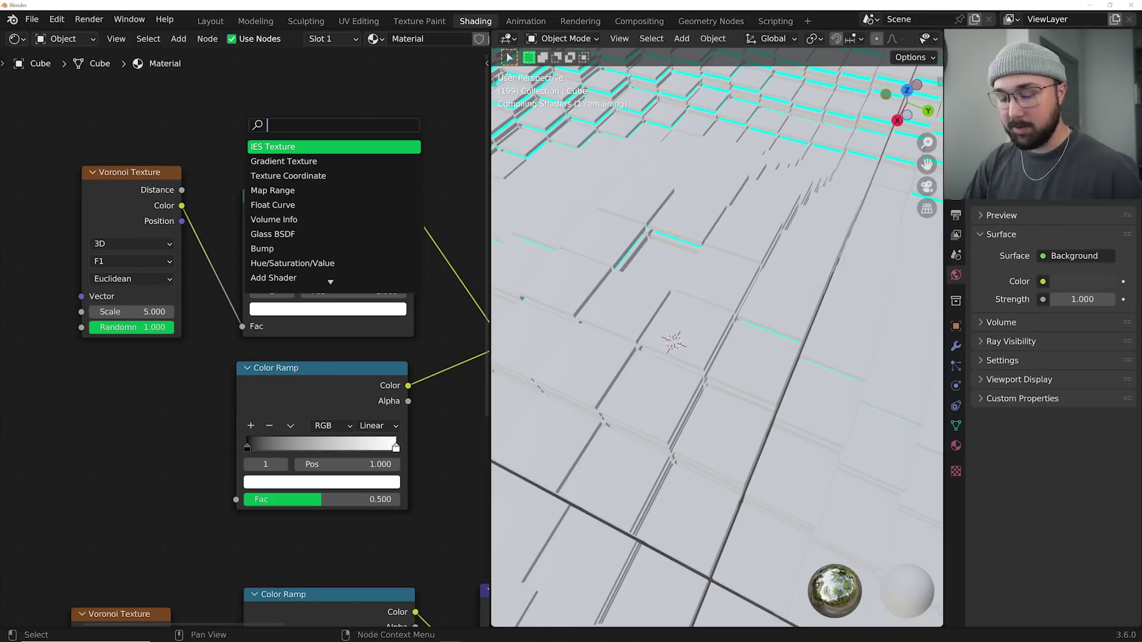
{"action": "type", "text": "no"}
{"action": "key", "text": "Return"}
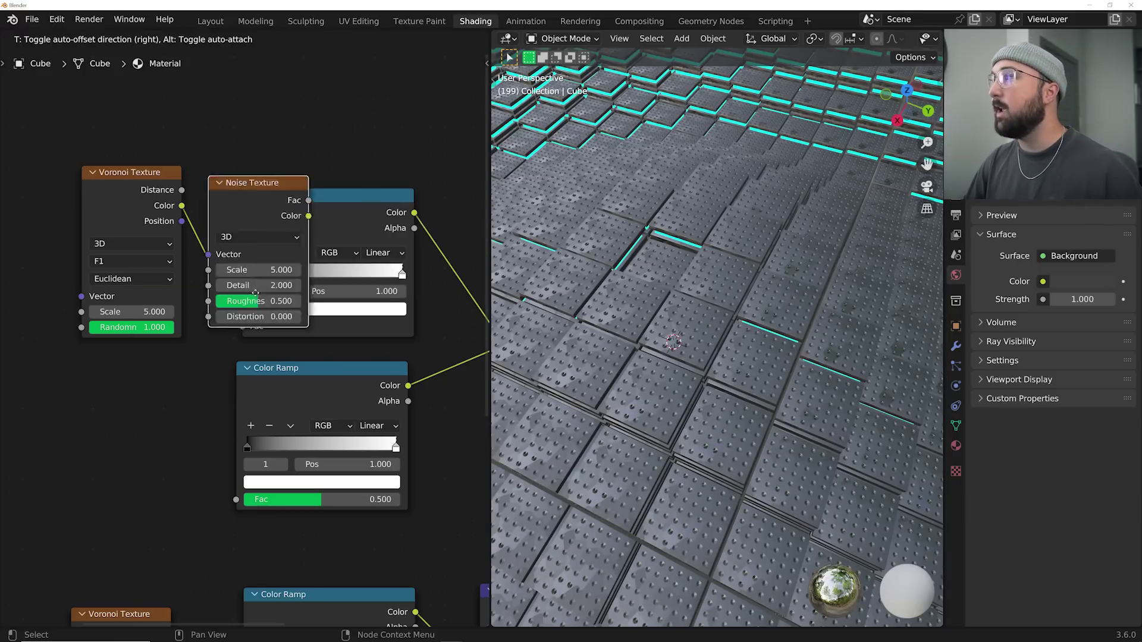
{"action": "left_click", "coordinate": [161, 382]}
{"action": "middle_click_drag", "start_coordinate": [162, 383], "coordinate": [305, 355]}
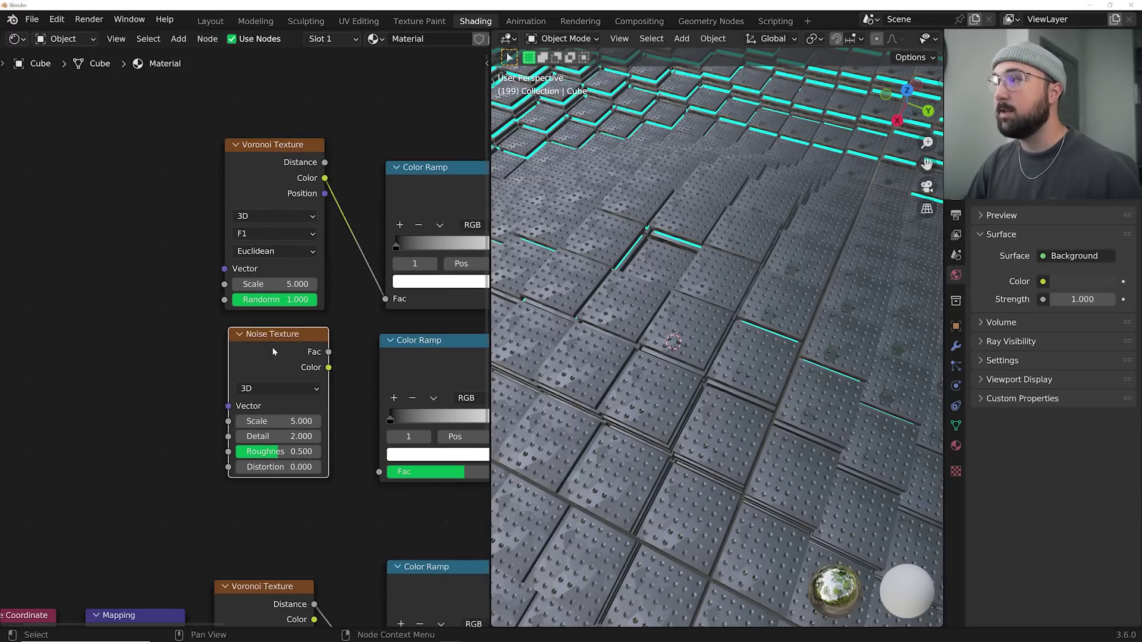
{"action": "left_click_drag", "start_coordinate": [327, 352], "coordinate": [380, 473]}
- Add Texture Coordinate and Mapping nodes to the new Voronoi Texture, using the Object coordinates
{"action": "left_click", "coordinate": [265, 173]}
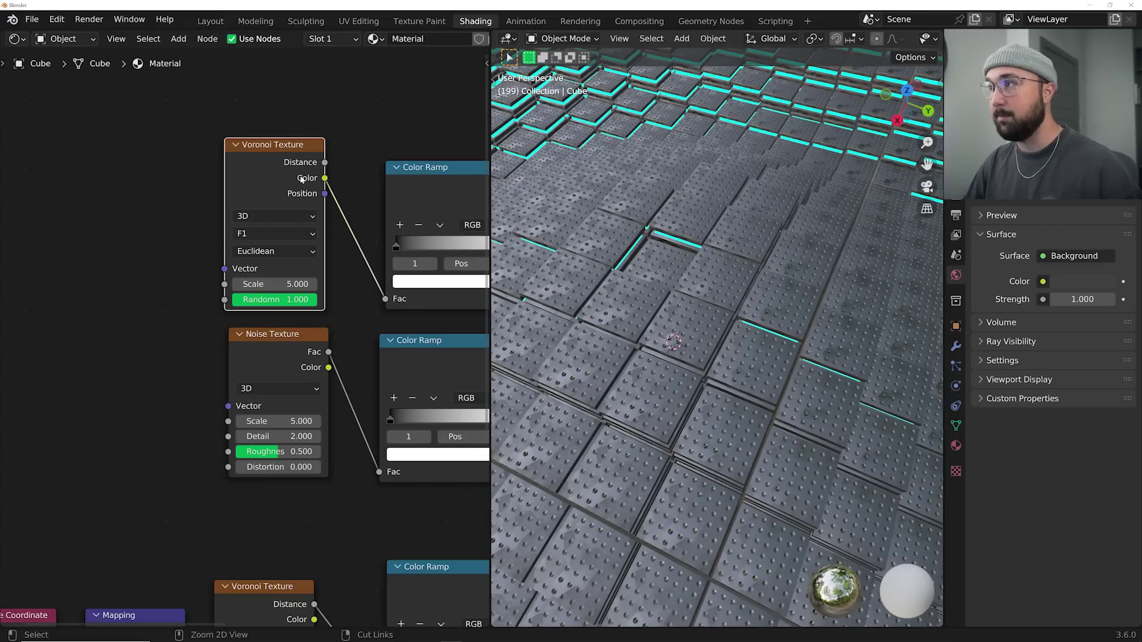
{"action": "key", "text": "ctrl+t"}
{"action": "middle_click_drag", "start_coordinate": [152, 246], "coordinate": [255, 239]}
{"action": "left_click_drag", "start_coordinate": [206, 226], "coordinate": [201, 224]}
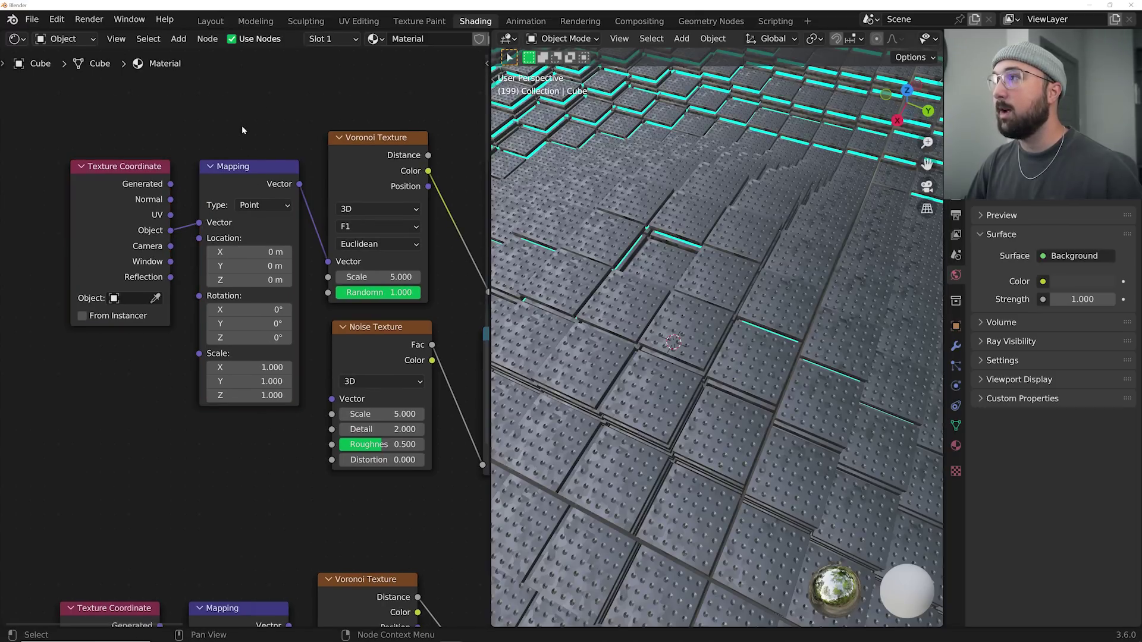
- Move the Texture Coordinate and Mapping nodes away from the textures and link the Mapping Vector to the Noise Texture's Vector as well
{"action": "left_click_drag", "start_coordinate": [242, 128], "coordinate": [130, 222]}
{"action": "middle_click_drag", "start_coordinate": [153, 226], "coordinate": [200, 218]}
{"action": "key", "text": "g"}
{"action": "left_click", "coordinate": [178, 253]}
{"action": "left_click", "coordinate": [217, 219]}
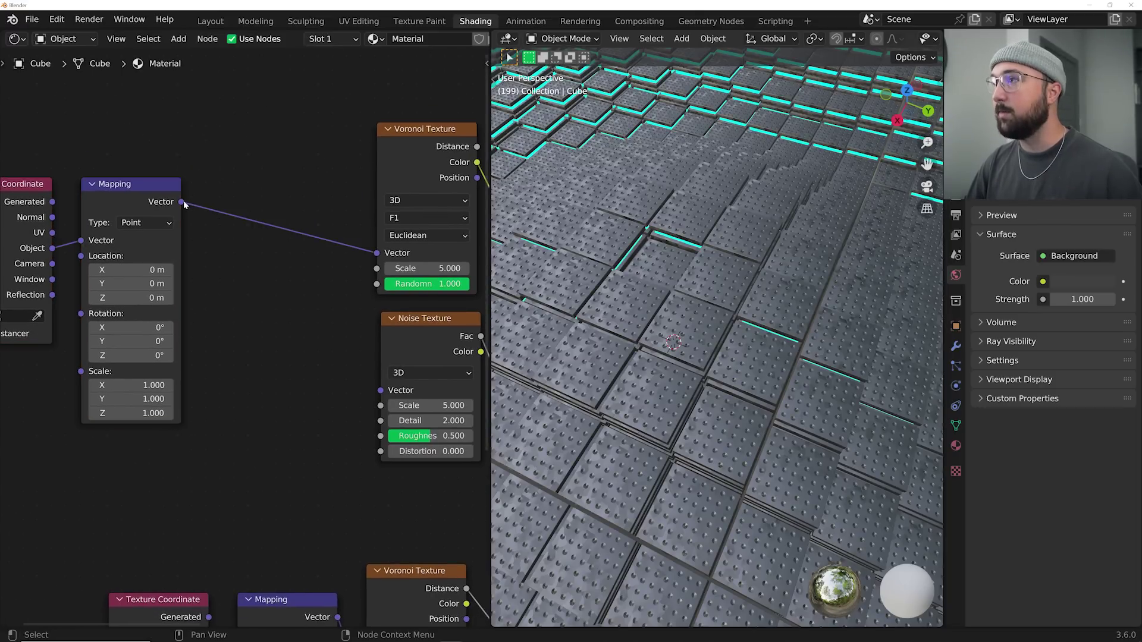
{"action": "left_click_drag", "start_coordinate": [221, 254], "coordinate": [380, 390]}
{"action": "middle_click_drag", "start_coordinate": [383, 374], "coordinate": [195, 364]}
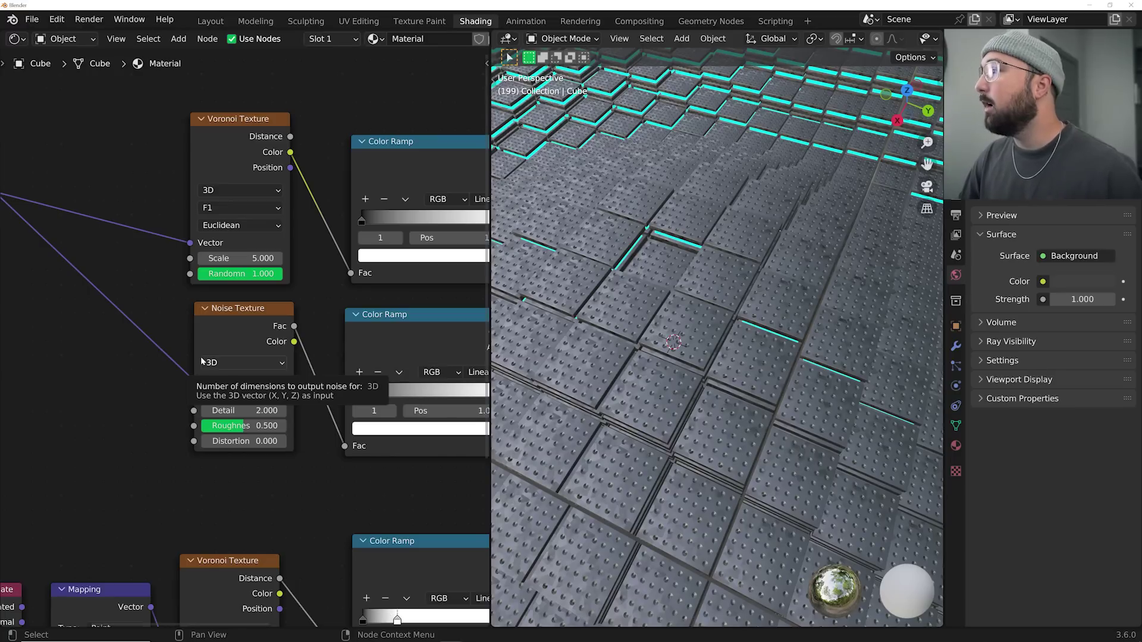
- Try moving the upper Color Ramp's black stop to position 0.264 and its white stop inward, and return the black stop to 0.000
{"action": "scroll", "coordinate": [713, 450], "scroll_direction": "up", "scroll_amount": 3}
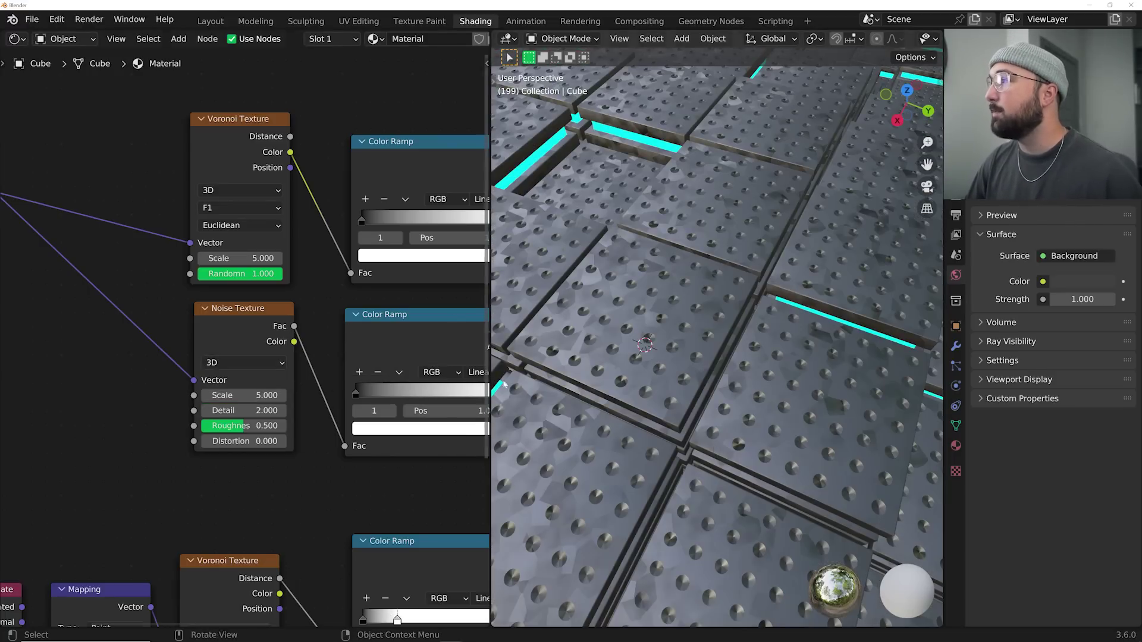
{"action": "middle_click_drag", "start_coordinate": [380, 268], "coordinate": [259, 303]}
{"action": "left_click_drag", "start_coordinate": [238, 254], "coordinate": [279, 256]}
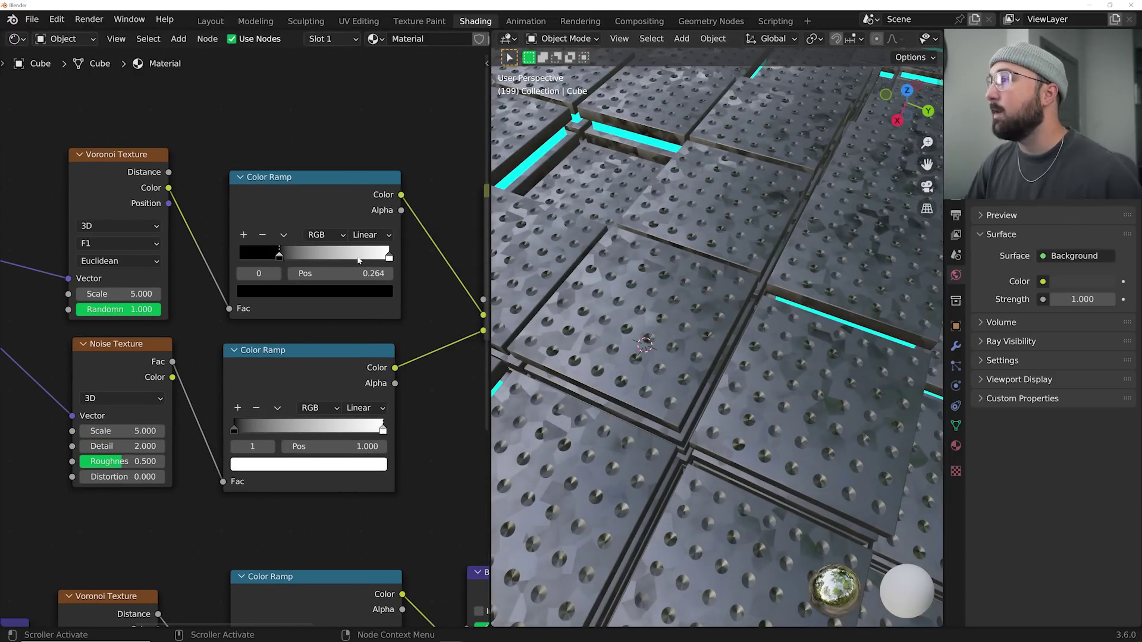
{"action": "left_click_drag", "start_coordinate": [388, 256], "coordinate": [327, 256]}
{"action": "key", "text": "space"}
{"action": "left_click_drag", "start_coordinate": [278, 256], "coordinate": [240, 257]}
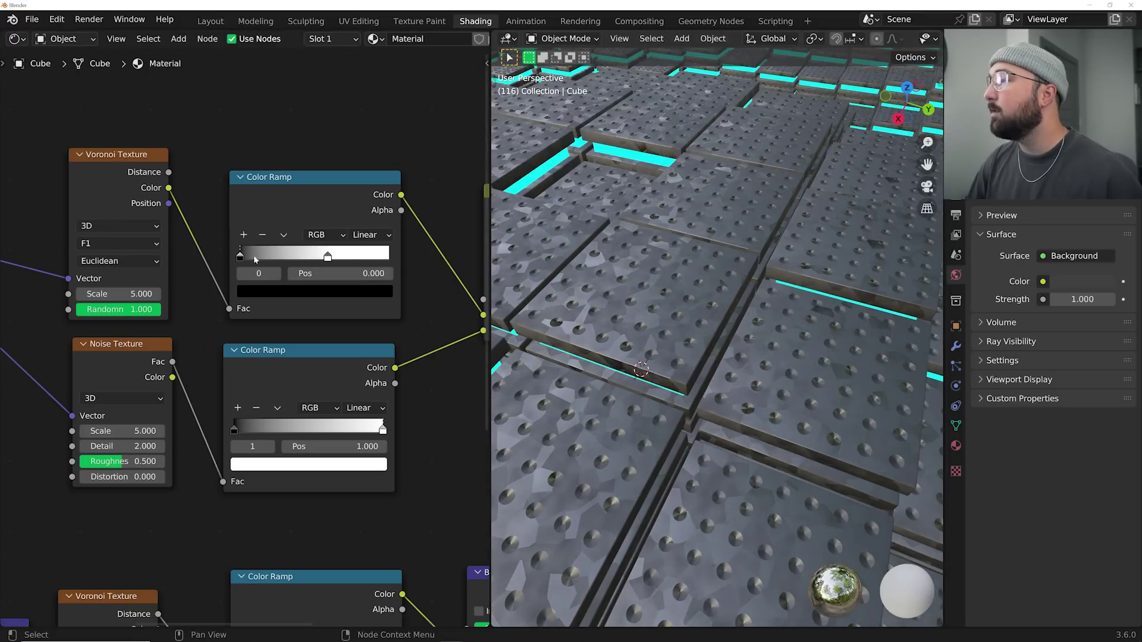
- Try the upper Color Ramp's white stop at position 0.242 and play the animation to judge the roughness pattern
{"action": "left_click", "coordinate": [328, 256]}
{"action": "left_click_drag", "start_coordinate": [335, 257], "coordinate": [296, 263]}
{"action": "middle_click_drag", "start_coordinate": [626, 326], "coordinate": [671, 399], "text": "shift"}
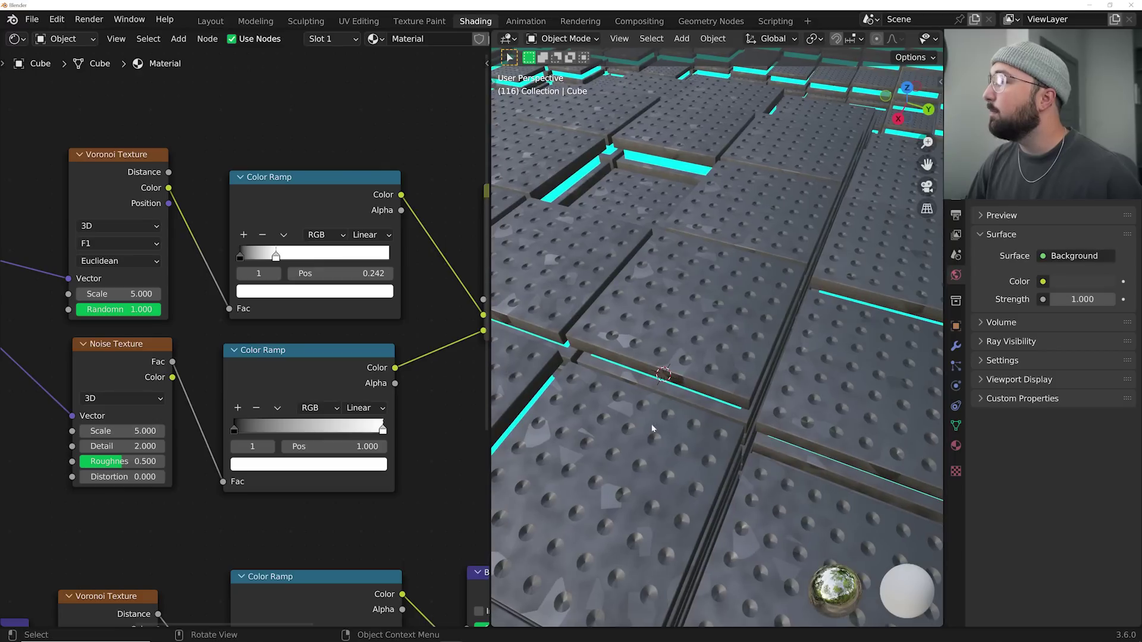
{"action": "key", "text": "space"}
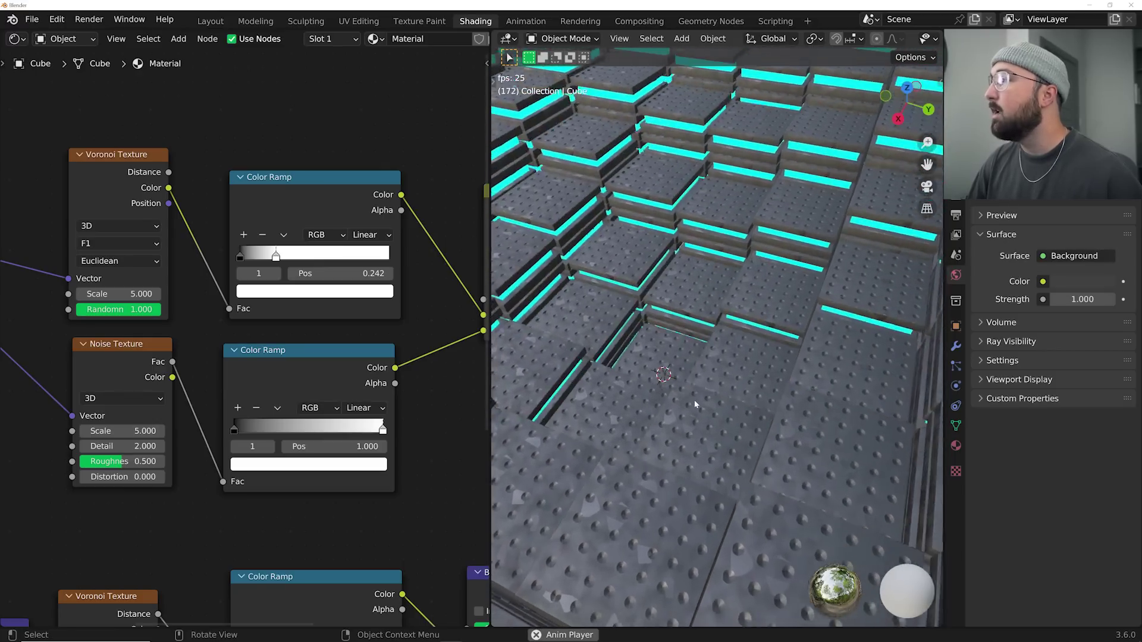
{"action": "key", "text": "space"}
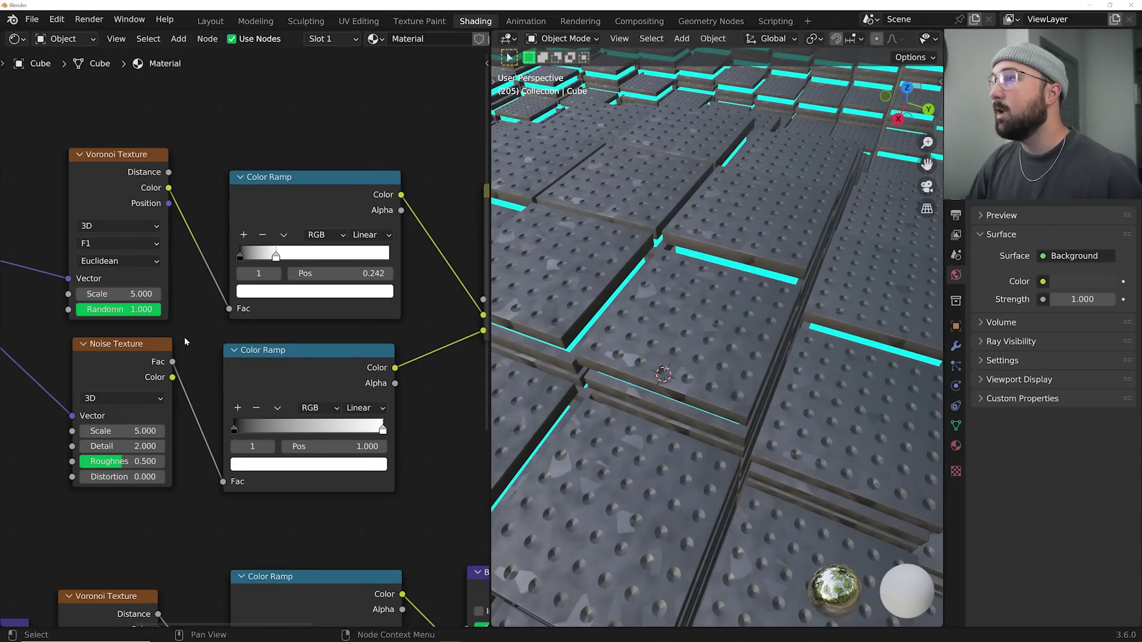
- Move the upper Color Ramp's white stop to position 0.693 and set the roughness Voronoi Texture's Scale to 1.860
{"action": "middle_click_drag", "start_coordinate": [184, 338], "coordinate": [231, 330]}
{"action": "left_click_drag", "start_coordinate": [323, 252], "coordinate": [398, 254]}
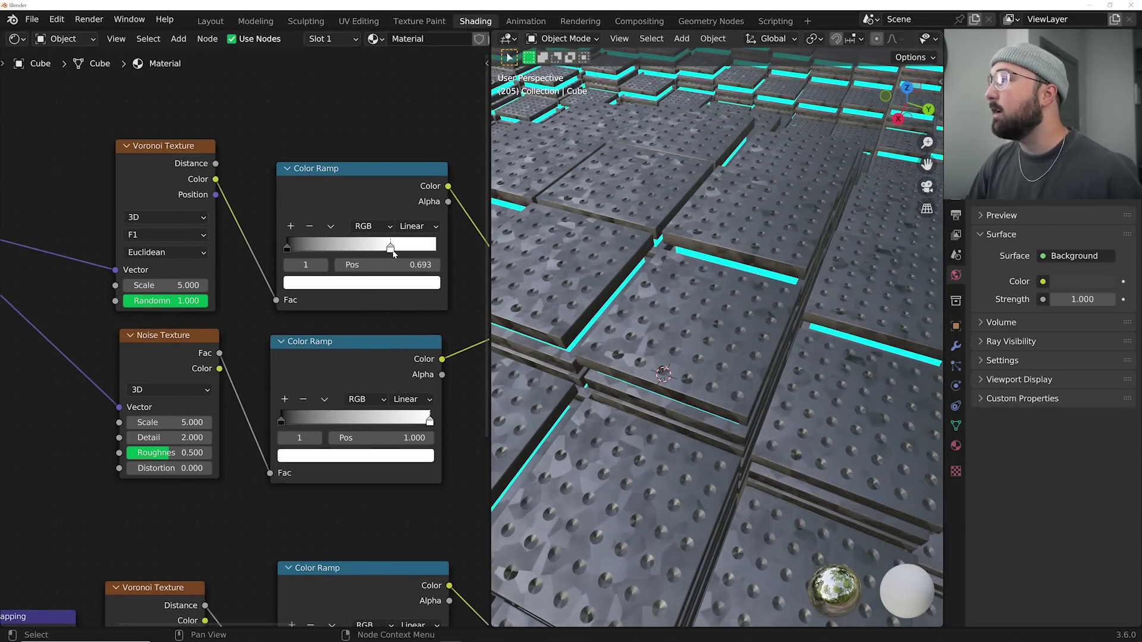
{"action": "mouse_move", "coordinate": [161, 289]}
{"action": "left_mouse_down"}
{"action": "mouse_move", "coordinate": [126, 289]}
{"action": "mouse_move", "coordinate": [143, 289]}
{"action": "left_mouse_up"}
- Pick the Plane in the scene as the Texture Coordinate node's object for the roughness textures
{"action": "scroll", "coordinate": [162, 321], "scroll_direction": "down", "scroll_amount": 5}
{"action": "middle_click_drag", "start_coordinate": [163, 364], "coordinate": [343, 352]}
{"action": "scroll", "coordinate": [206, 359], "scroll_direction": "up", "scroll_amount": 3}
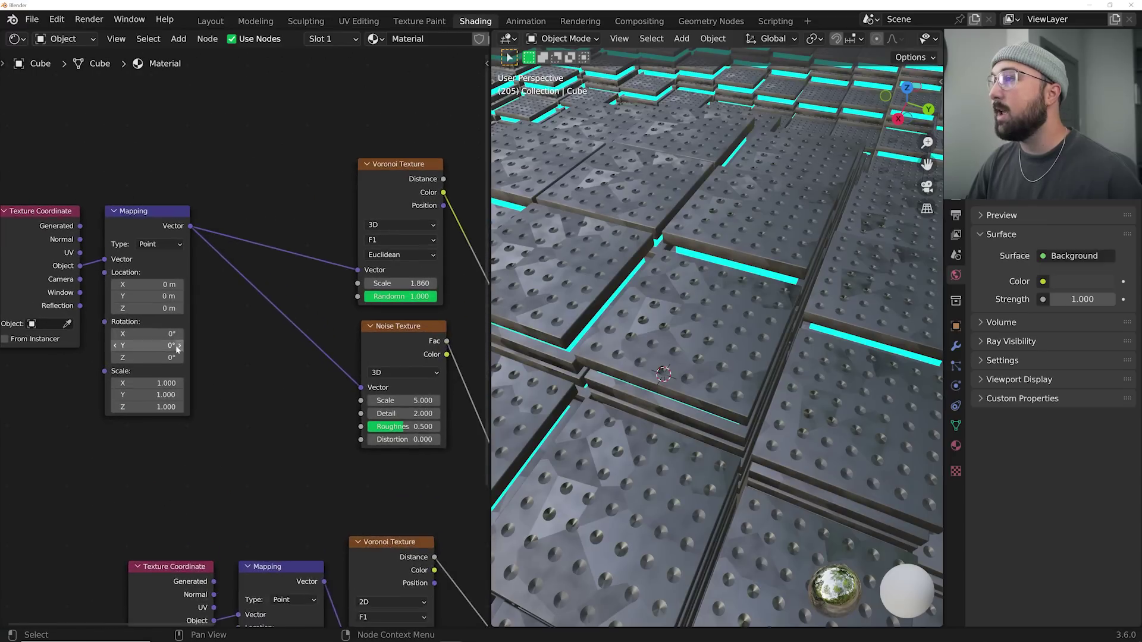
{"action": "middle_click_drag", "start_coordinate": [207, 360], "coordinate": [287, 362]}
{"action": "left_click", "coordinate": [147, 327]}
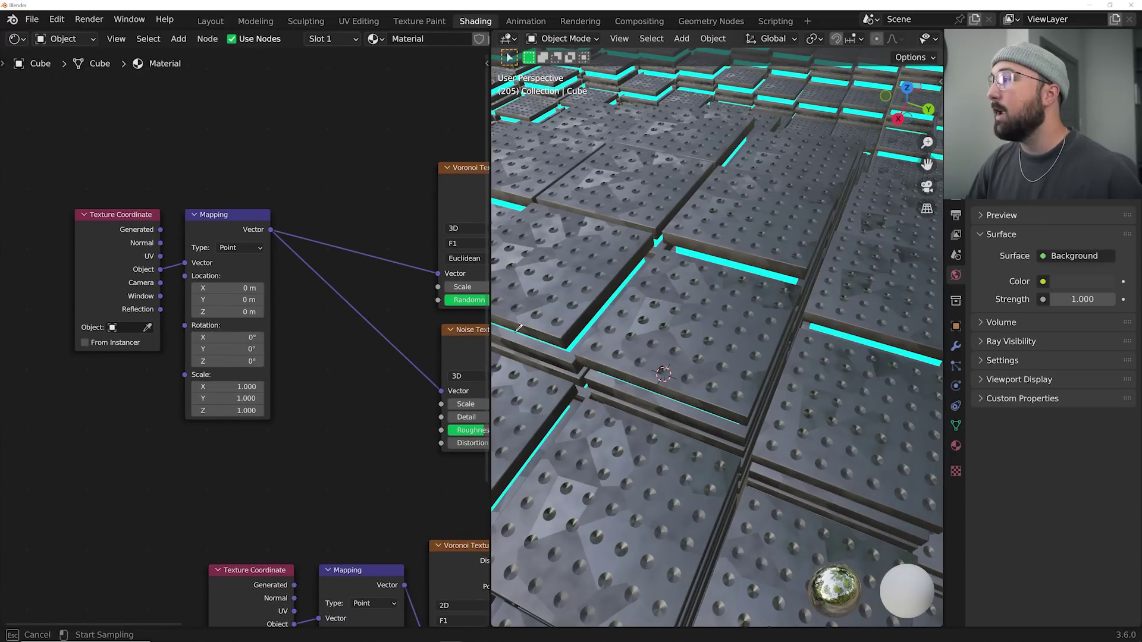
{"action": "left_click", "coordinate": [719, 313]}
- Play the animation and examine how the roughness pattern spreads over the whole tile field
{"action": "middle_click_drag", "start_coordinate": [712, 332], "coordinate": [713, 352]}
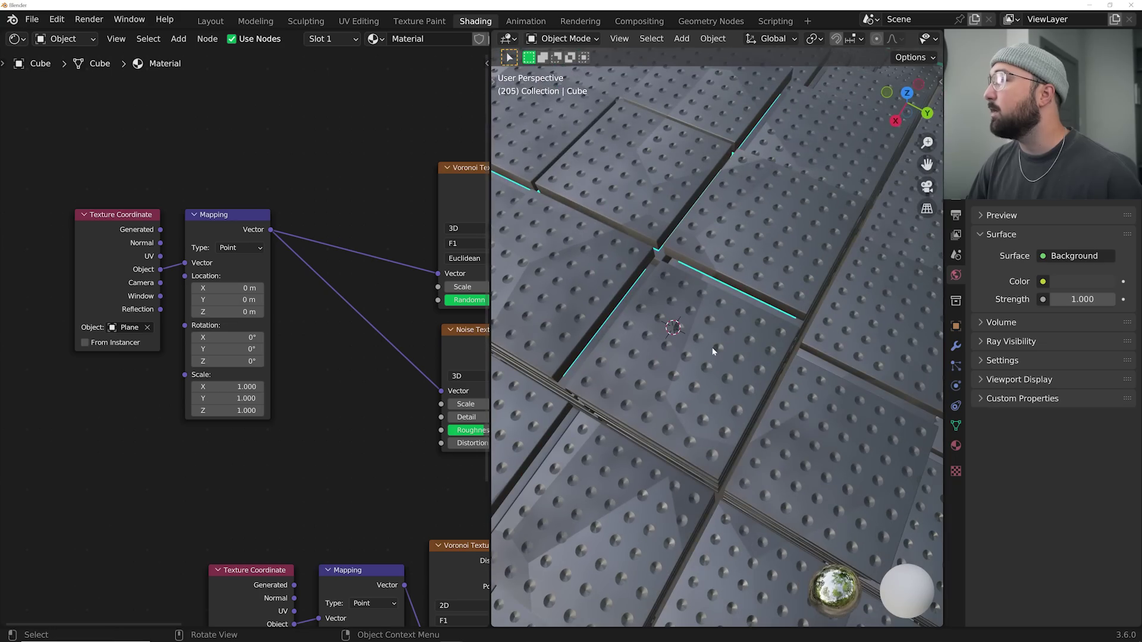
{"action": "key", "text": "space"}
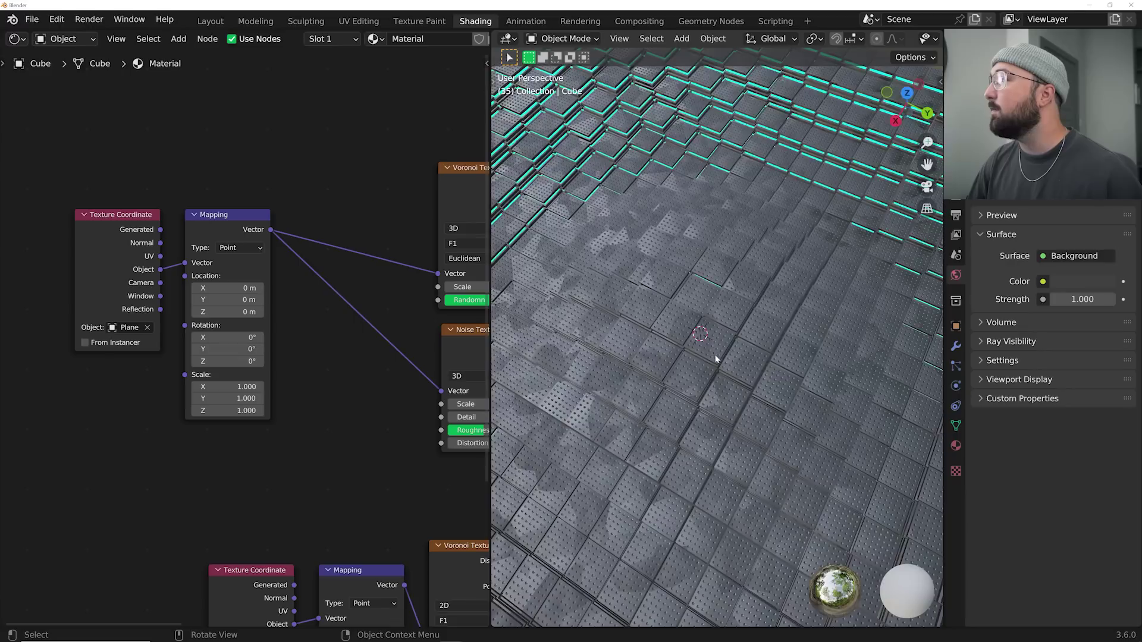
{"action": "scroll", "coordinate": [716, 358], "scroll_direction": "down", "scroll_amount": 5}
{"action": "key", "text": "space"}
{"action": "key", "text": "space"}
- Set the roughness Voronoi Texture's Scale to 1.270 and inspect the pattern on the tiles up close
{"action": "middle_click_drag", "start_coordinate": [383, 343], "coordinate": [208, 340]}
{"action": "left_click_drag", "start_coordinate": [324, 284], "coordinate": [287, 284], "text": "shift"}
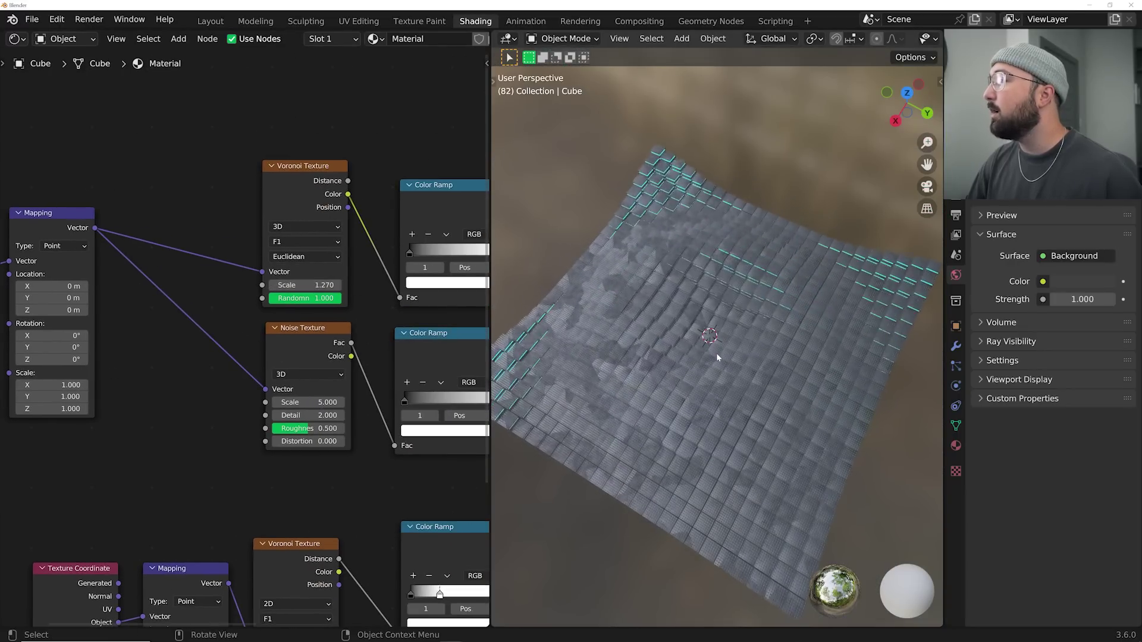
{"action": "scroll", "coordinate": [716, 352], "scroll_direction": "up", "scroll_amount": 6}
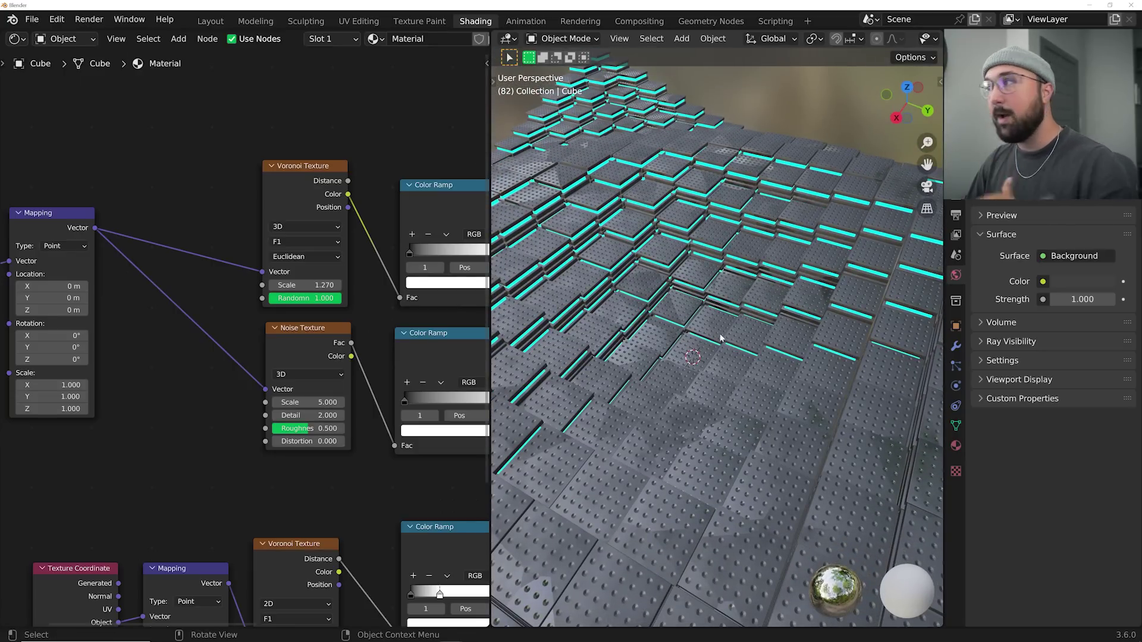
{"action": "scroll", "coordinate": [719, 342], "scroll_direction": "up", "scroll_amount": 3}
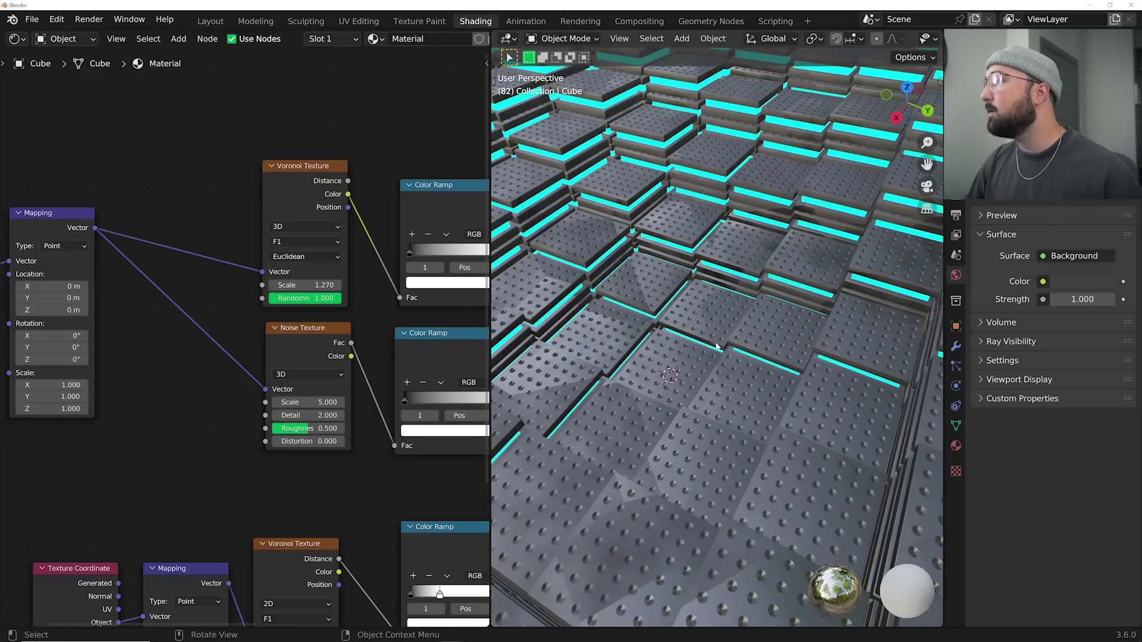
- Change the roughness Voronoi Texture's dimensions to 2D and play the animation to check the pattern
{"action": "left_click", "coordinate": [299, 227]}
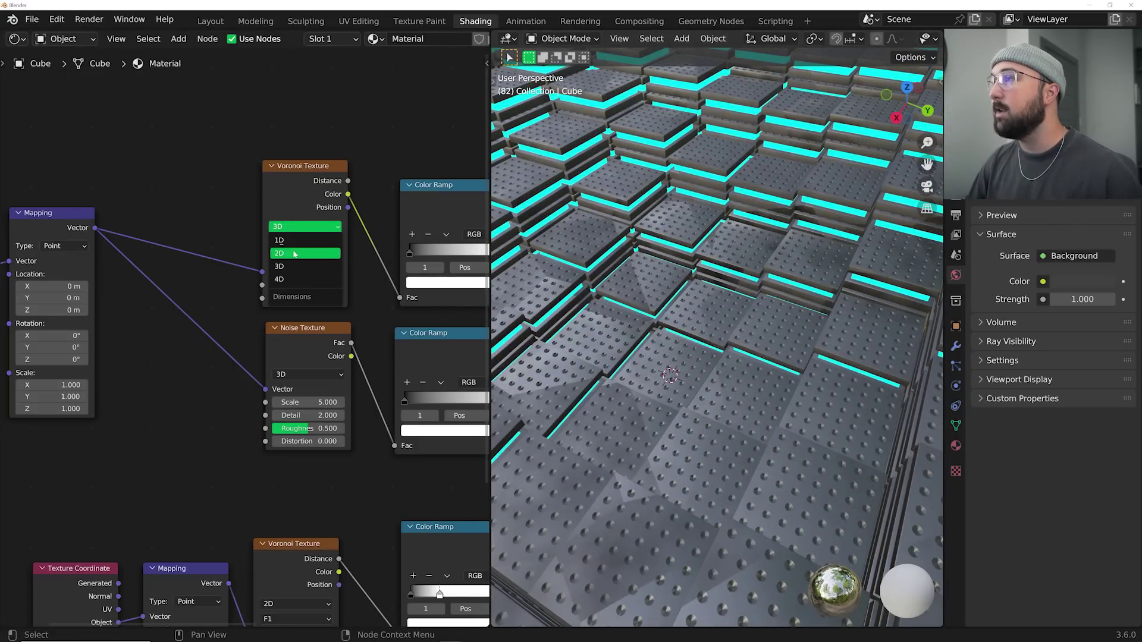
{"action": "left_click", "coordinate": [293, 256]}
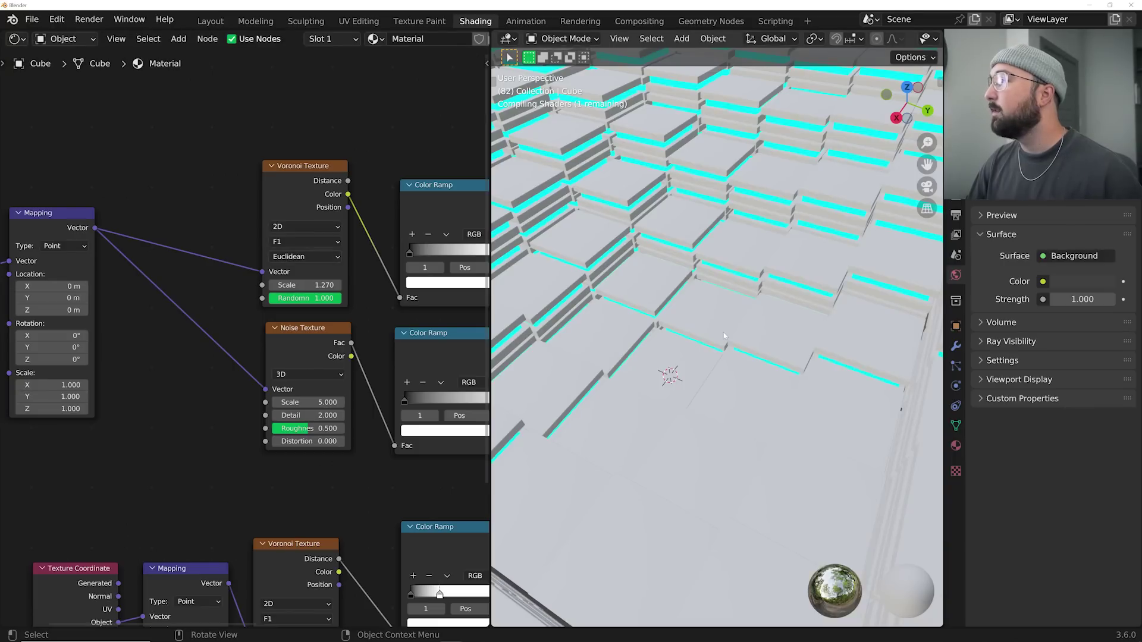
{"action": "key", "text": "space"}
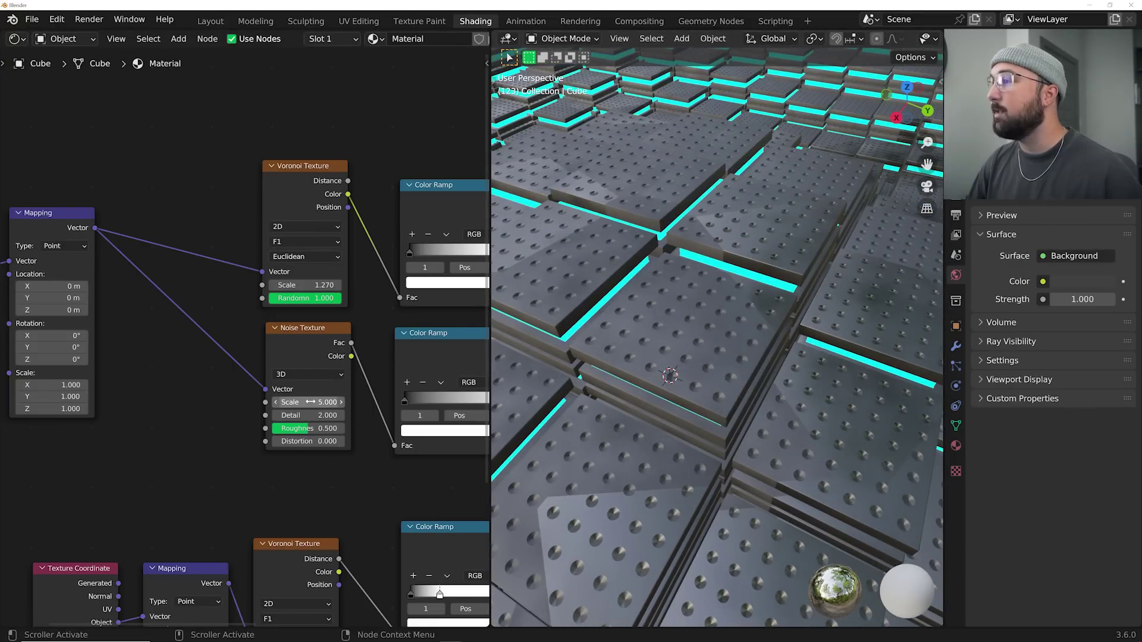
- Change the roughness Noise Texture's dimensions to 2D and play the animation to check the pattern across the tile field
{"action": "scroll", "coordinate": [710, 396], "scroll_direction": "down", "scroll_amount": 5}
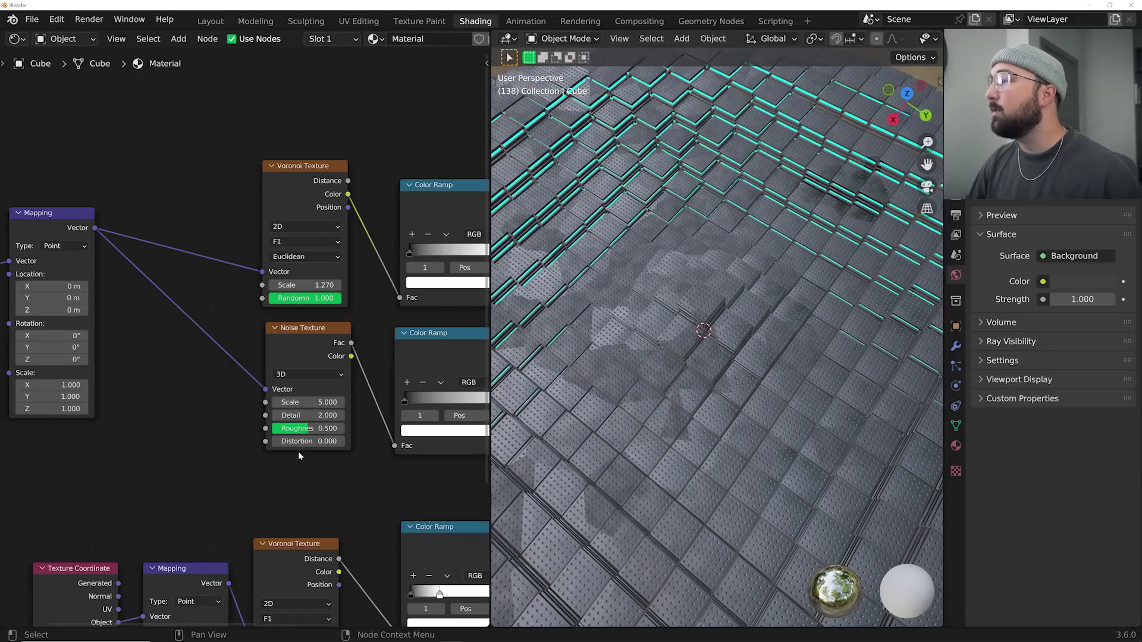
{"action": "left_click", "coordinate": [309, 378]}
{"action": "left_click", "coordinate": [303, 393]}
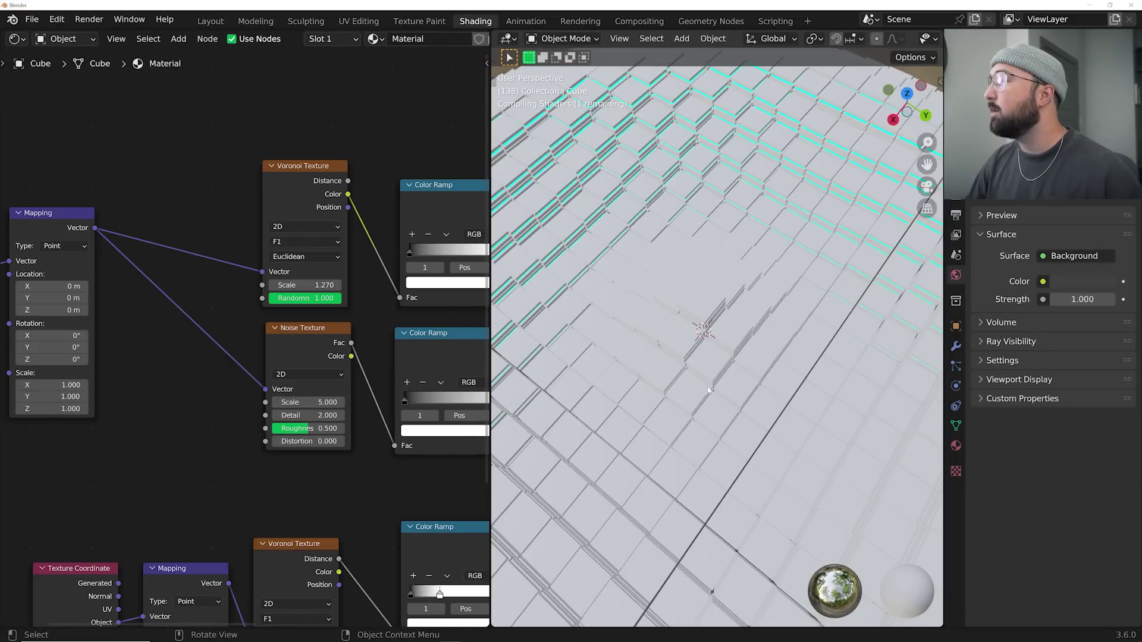
{"action": "key", "text": "space"}
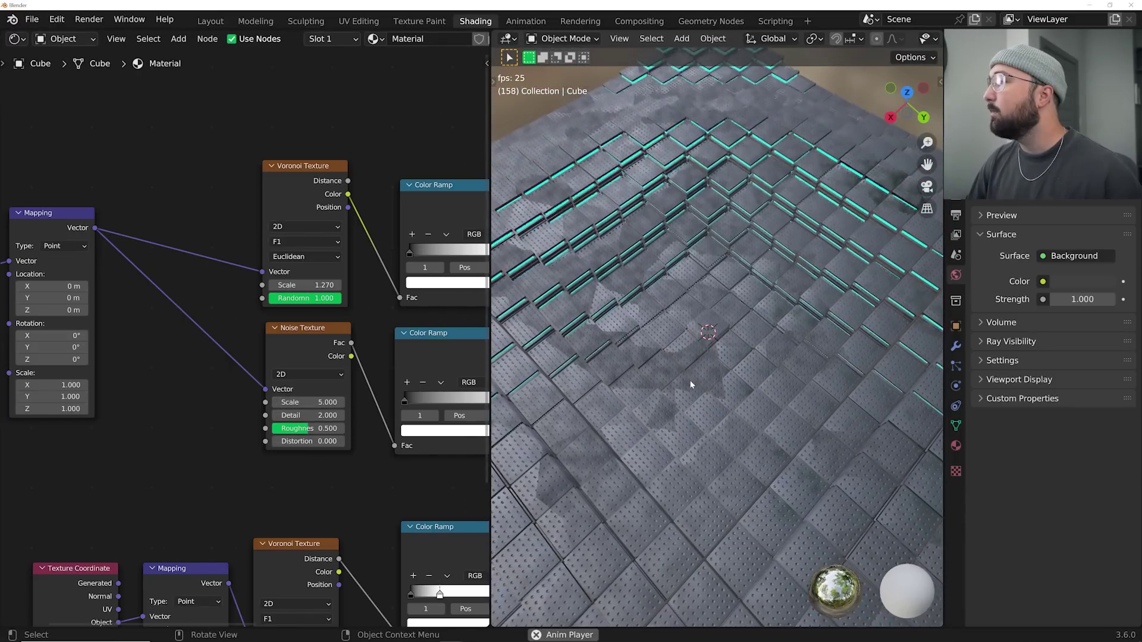
{"action": "middle_click_drag", "start_coordinate": [689, 384], "coordinate": [640, 390]}
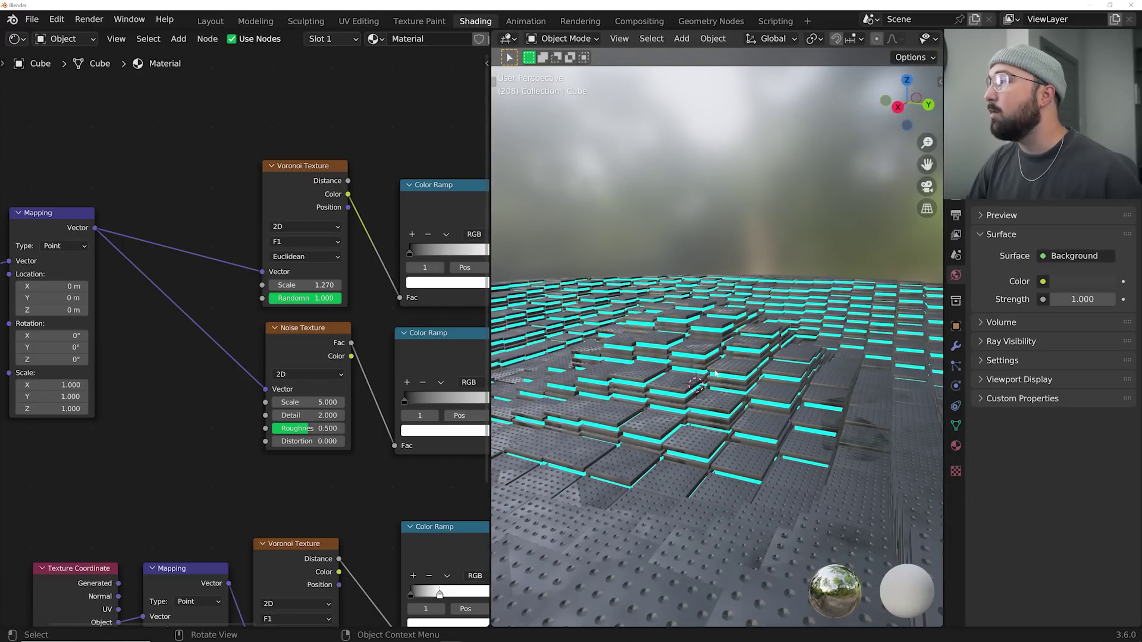
{"action": "middle_click_drag", "start_coordinate": [728, 355], "coordinate": [667, 406]}
{"action": "key", "text": "space"}
{"action": "key", "text": "space"}
- Set the roughness Mix node's Factor to 0.000 to isolate the Voronoi Color Ramp
{"action": "scroll", "coordinate": [290, 298], "scroll_direction": "up", "scroll_amount": 3}
{"action": "middle_click_drag", "start_coordinate": [452, 301], "coordinate": [273, 326]}
{"action": "middle_click_drag", "start_coordinate": [437, 346], "coordinate": [252, 336]}
{"action": "left_click_drag", "start_coordinate": [359, 303], "coordinate": [315, 303]}
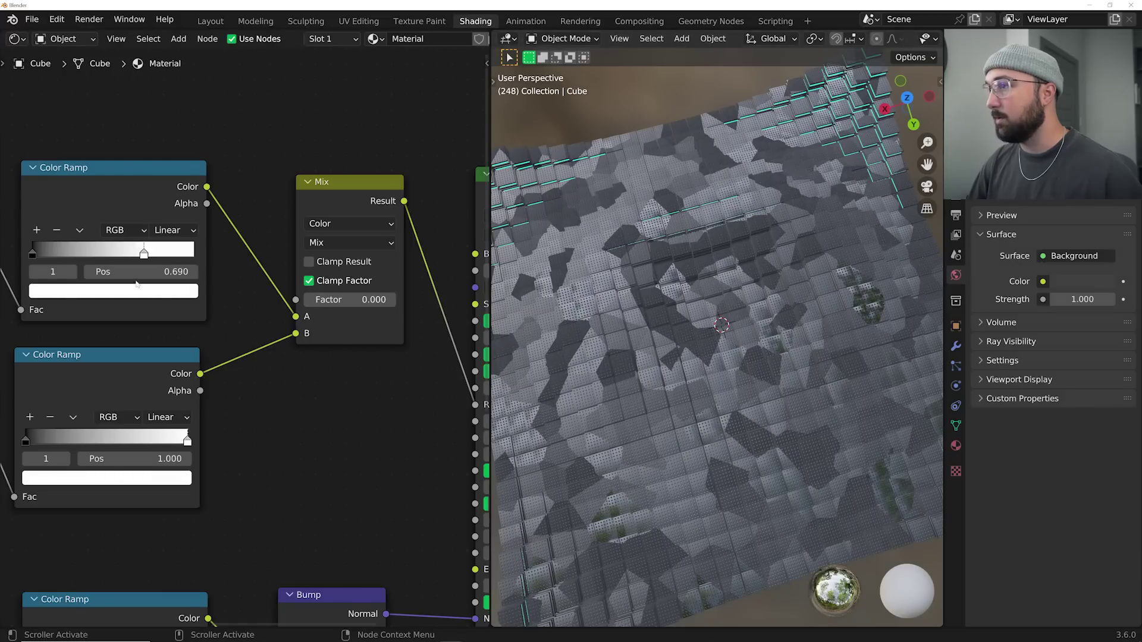
- Change the roughness Voronoi Texture's distance metric to Chebychev, keeping F1, and inspect the pattern on the tiles
{"action": "middle_click_drag", "start_coordinate": [81, 305], "coordinate": [164, 315]}
{"action": "left_click", "coordinate": [200, 238]}
{"action": "left_click", "coordinate": [200, 252]}
{"action": "left_click", "coordinate": [200, 238]}
{"action": "left_click", "coordinate": [202, 252]}
{"action": "left_click", "coordinate": [219, 257]}
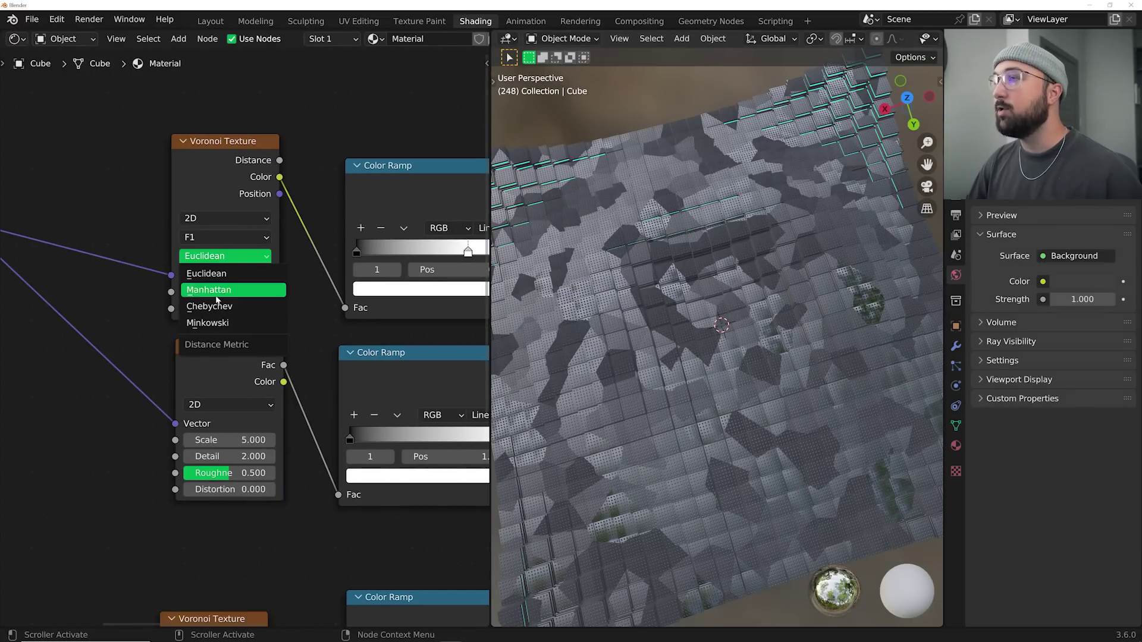
{"action": "left_click", "coordinate": [232, 307]}
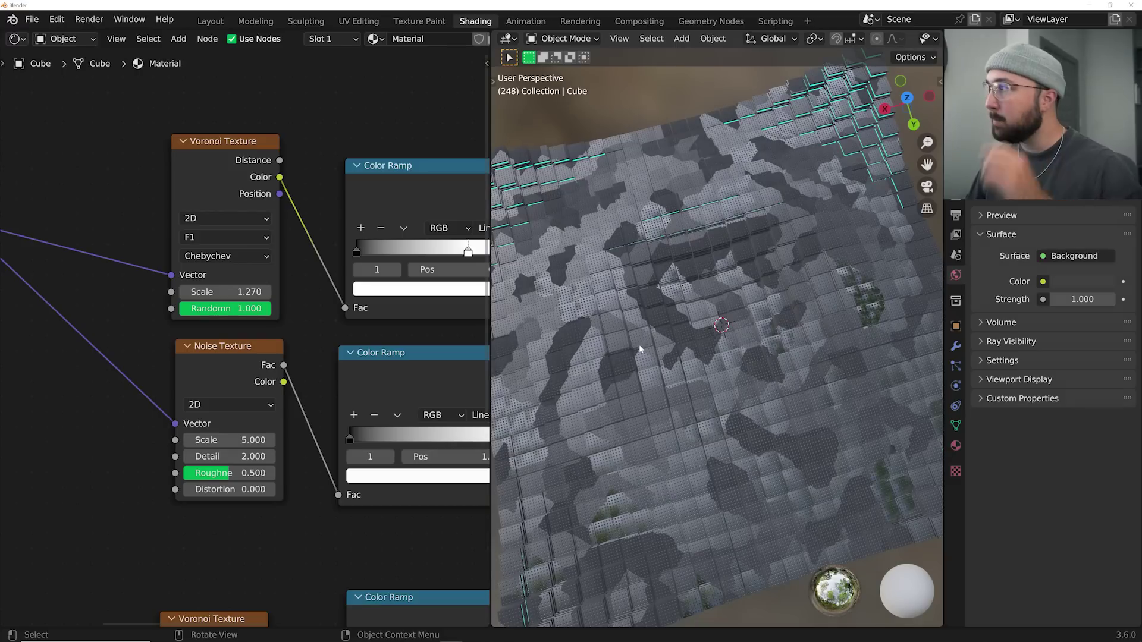
{"action": "middle_click_drag", "start_coordinate": [683, 333], "coordinate": [719, 275]}
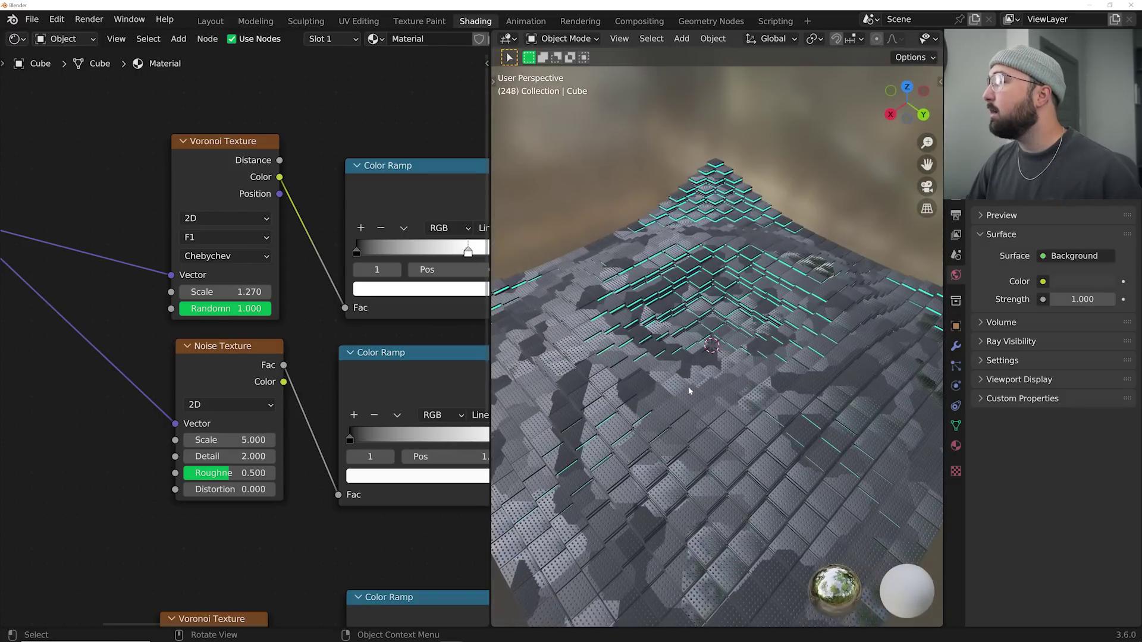
{"action": "scroll", "coordinate": [720, 275], "scroll_direction": "up", "scroll_amount": 4}
- Move the roughness Voronoi Color Ramp's black stop inward to about 0.29 and lighten its colour to grey
{"action": "middle_click_drag", "start_coordinate": [349, 268], "coordinate": [286, 276]}
{"action": "left_click_drag", "start_coordinate": [309, 262], "coordinate": [410, 260]}
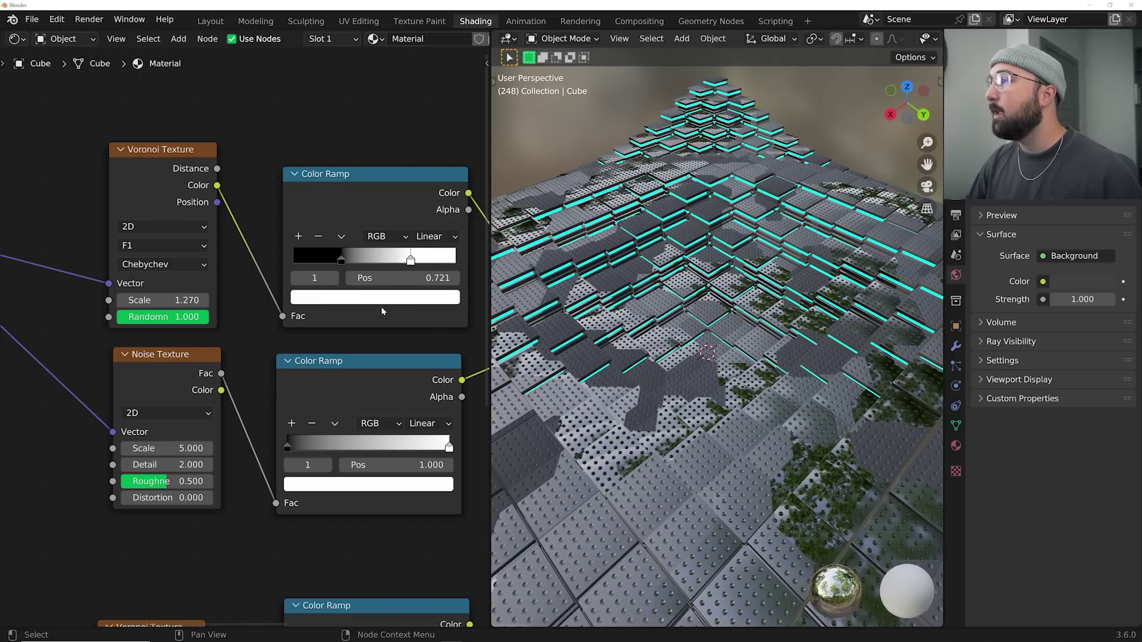
{"action": "left_click", "coordinate": [342, 261]}
{"action": "left_click", "coordinate": [359, 297]}
{"action": "left_click_drag", "start_coordinate": [426, 159], "coordinate": [424, 151]}
{"action": "middle_click_drag", "start_coordinate": [636, 339], "coordinate": [666, 351]}
- Darken the Voronoi Color Ramp's white stop at position 0.725 to light grey and set the Voronoi Texture's Scale to 2.330
{"action": "left_click_drag", "start_coordinate": [410, 260], "coordinate": [410, 260]}
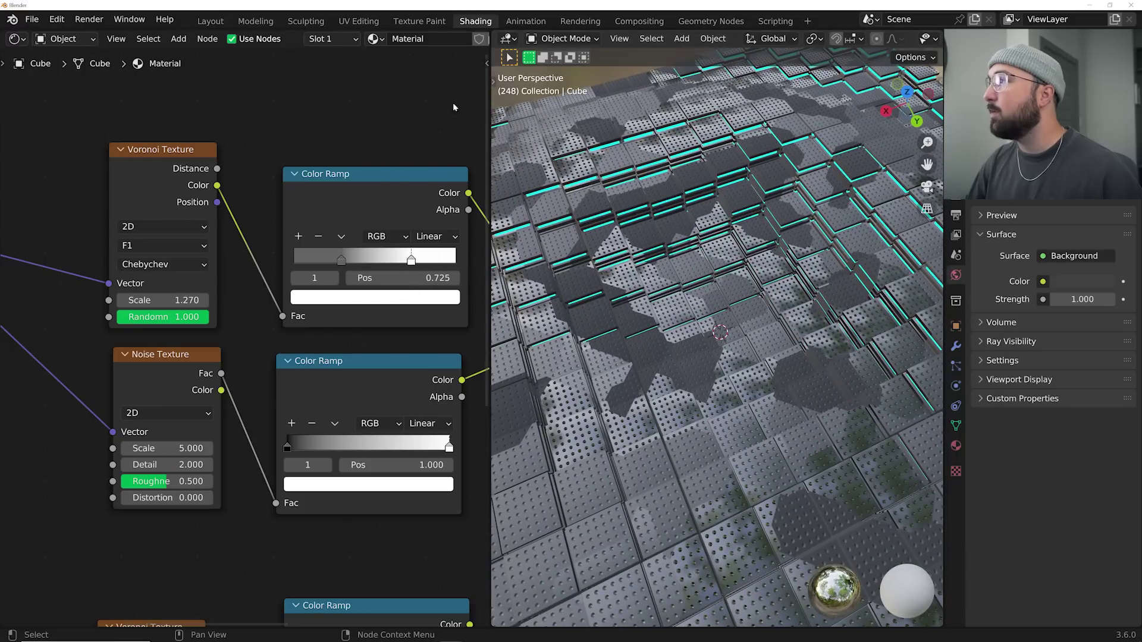
{"action": "left_click", "coordinate": [403, 298]}
{"action": "left_click_drag", "start_coordinate": [421, 80], "coordinate": [421, 103]}
{"action": "left_click_drag", "start_coordinate": [360, 259], "coordinate": [363, 259]}
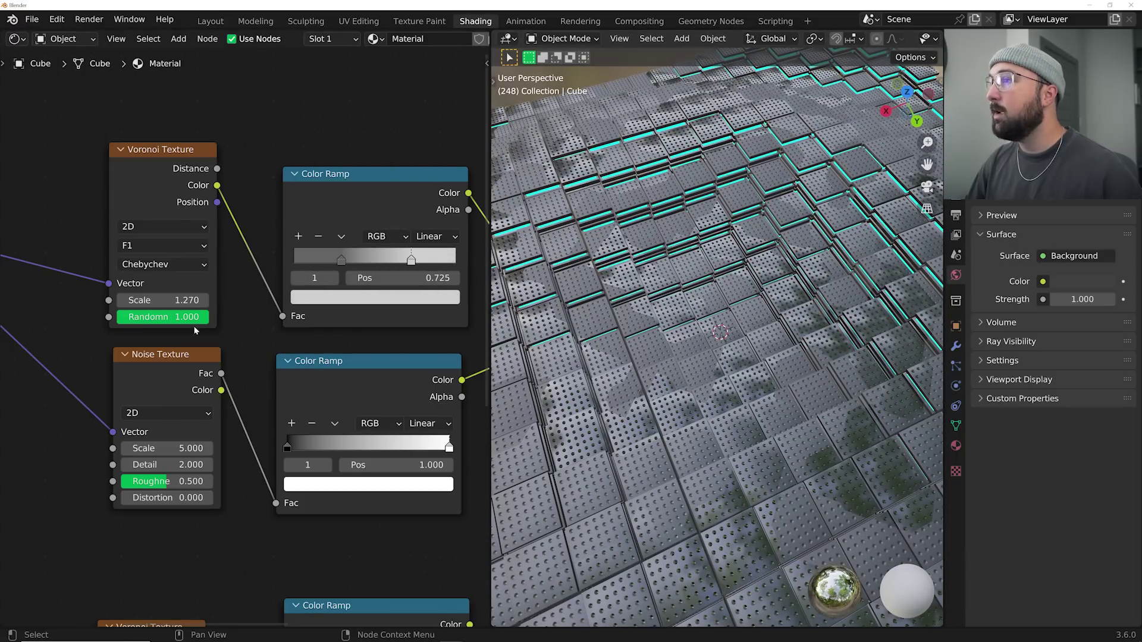
{"action": "mouse_move", "coordinate": [166, 300]}
{"action": "left_mouse_down"}
{"action": "mouse_move", "coordinate": [197, 300]}
{"action": "mouse_move", "coordinate": [178, 299]}
{"action": "left_mouse_up"}
- Raise the Mix node's Factor to full and tighten the Noise Color Ramp by moving both stops inward, with white at 0.619
{"action": "scroll", "coordinate": [348, 454], "scroll_direction": "up", "scroll_amount": 3}
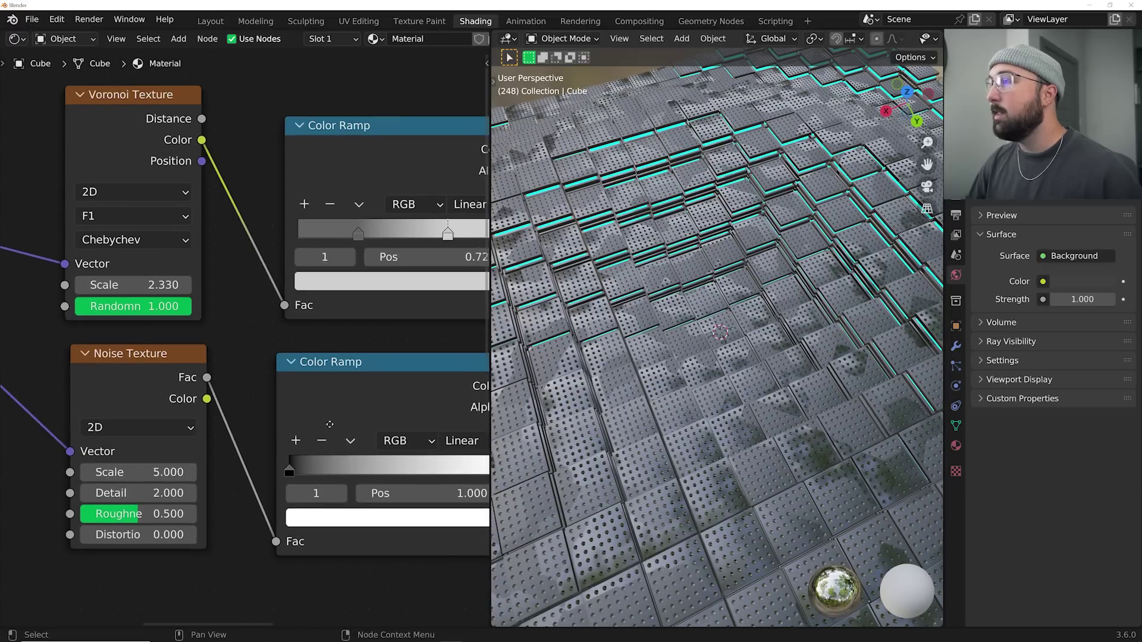
{"action": "middle_click_drag", "start_coordinate": [321, 490], "coordinate": [179, 398]}
{"action": "middle_click_drag", "start_coordinate": [400, 358], "coordinate": [201, 355]}
{"action": "left_click_drag", "start_coordinate": [336, 202], "coordinate": [428, 202]}
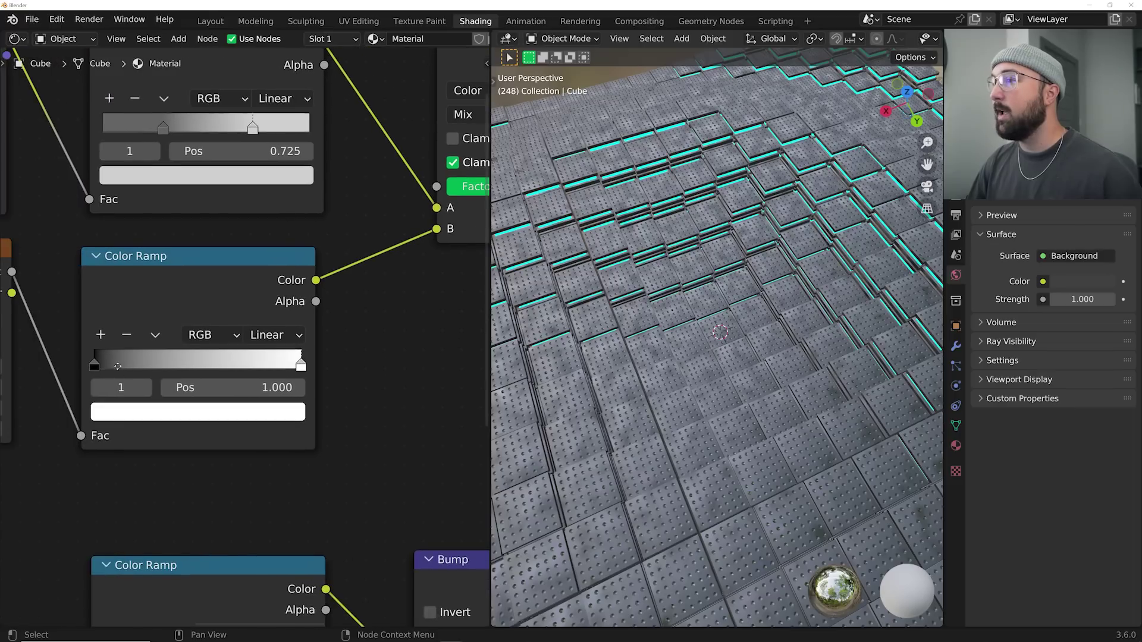
{"action": "middle_click_drag", "start_coordinate": [117, 366], "coordinate": [205, 348]}
{"action": "left_click_drag", "start_coordinate": [182, 349], "coordinate": [263, 349]}
{"action": "left_click_drag", "start_coordinate": [377, 348], "coordinate": [309, 348]}
- Set the roughness Noise Texture's Detail to 12, Roughness to 0.840 and Scale to 1.050
{"action": "middle_click_drag", "start_coordinate": [309, 349], "coordinate": [437, 324]}
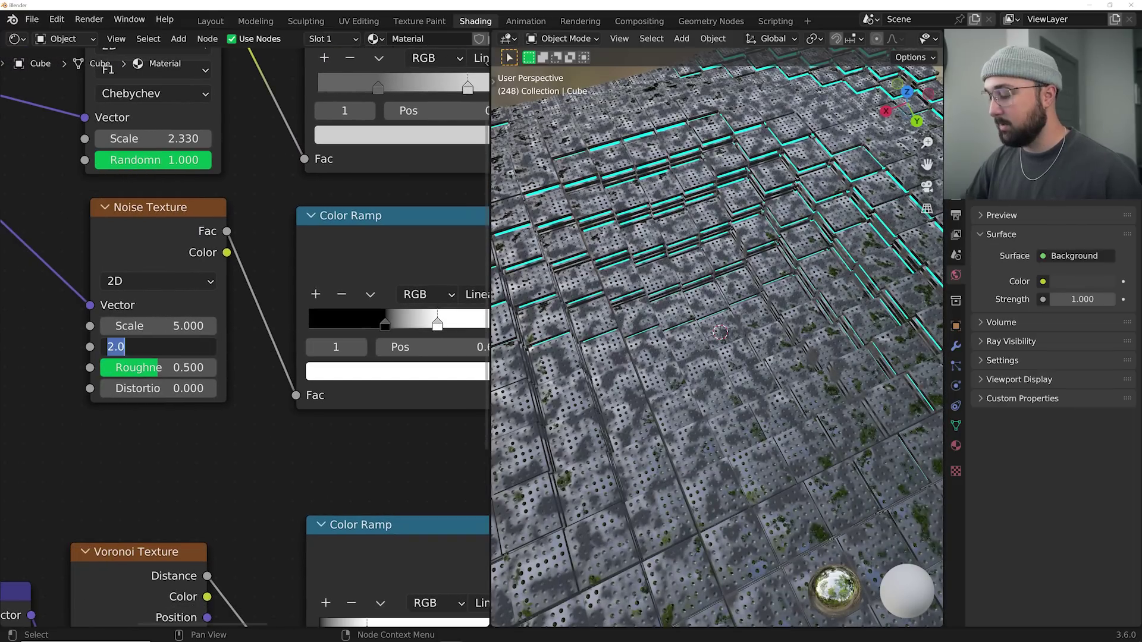
{"action": "type", "text": "12"}
{"action": "key", "text": "Return"}
{"action": "left_click_drag", "start_coordinate": [162, 368], "coordinate": [200, 368]}
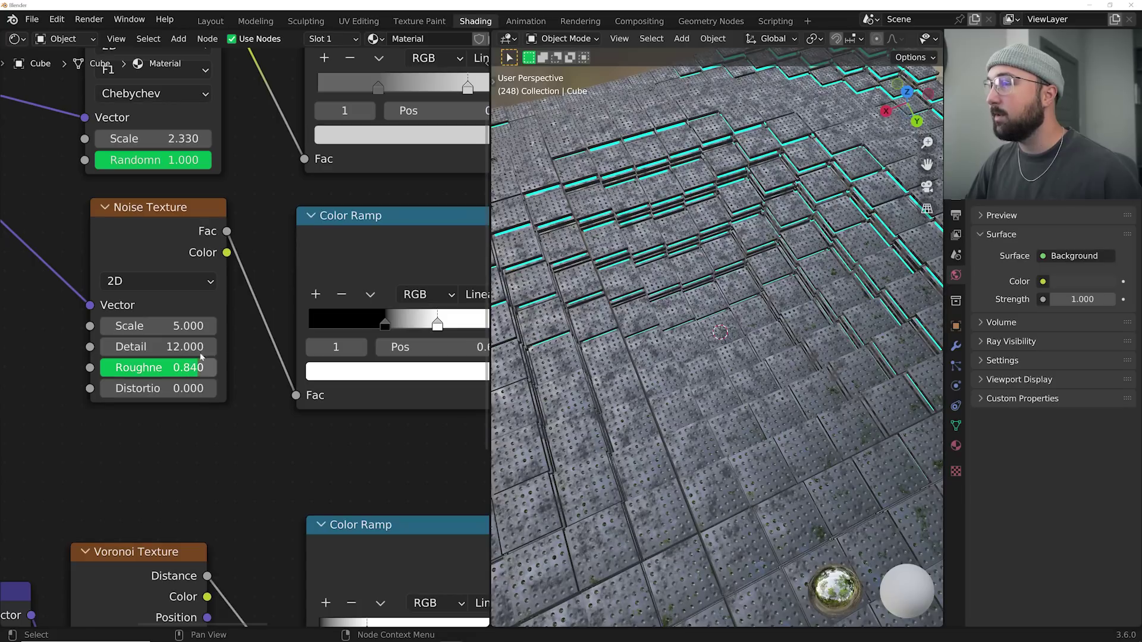
{"action": "left_click_drag", "start_coordinate": [178, 326], "coordinate": [113, 326]}
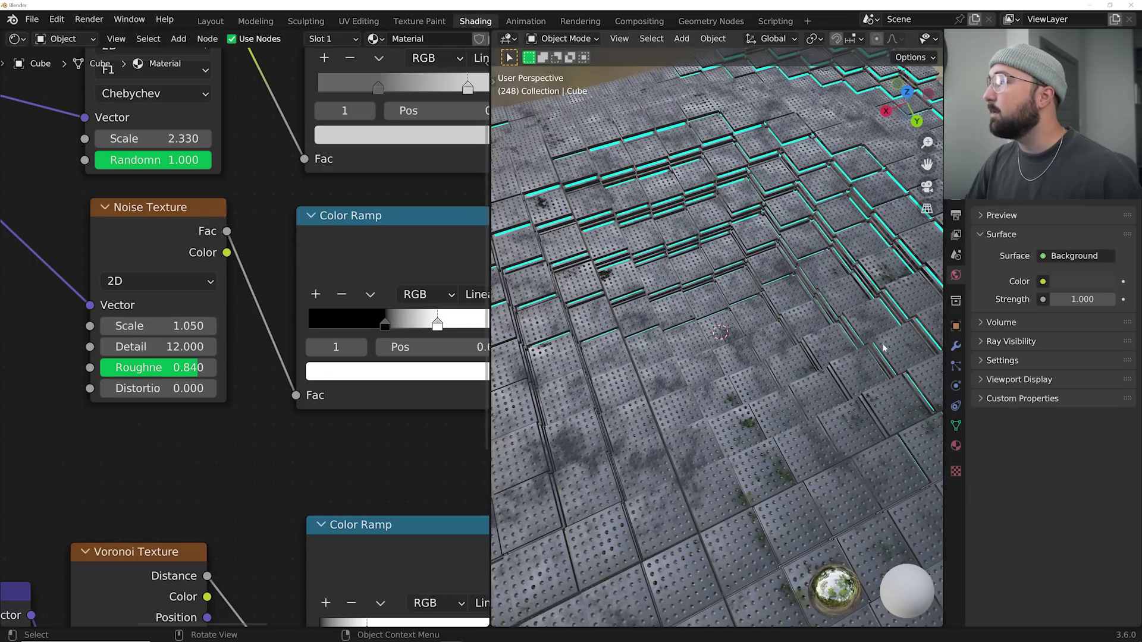
- Set the roughness Mix node's Factor to 0.235 and play the animation to check the blended textures
{"action": "middle_click_drag", "start_coordinate": [787, 360], "coordinate": [779, 291]}
{"action": "middle_click_drag", "start_coordinate": [416, 222], "coordinate": [70, 399]}
{"action": "left_click_drag", "start_coordinate": [415, 331], "coordinate": [351, 331]}
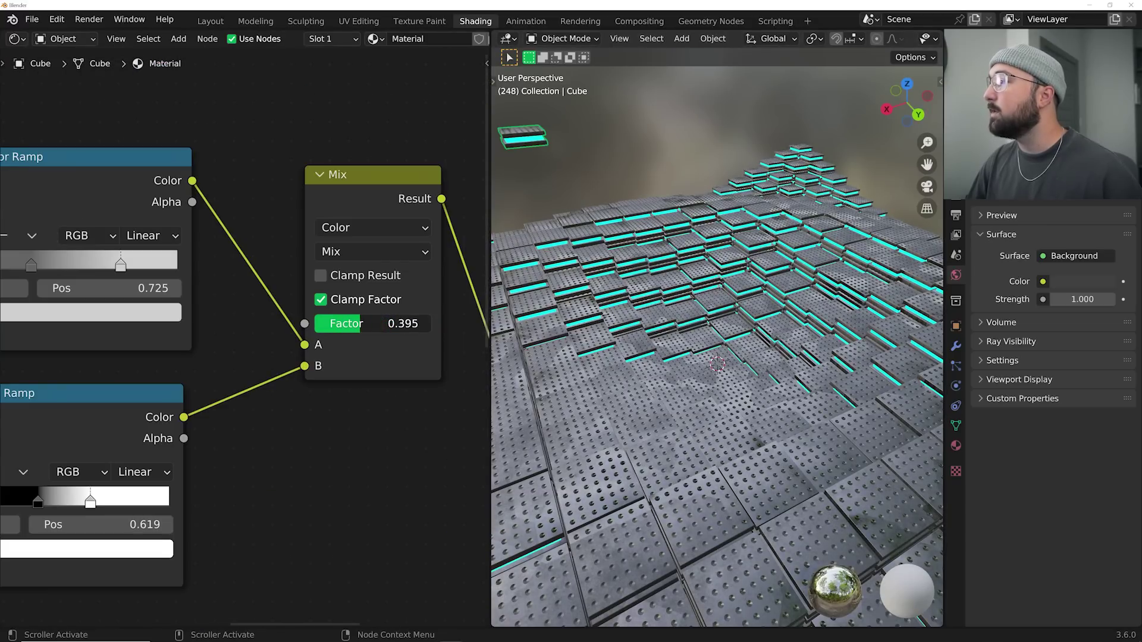
{"action": "key", "text": "space"}
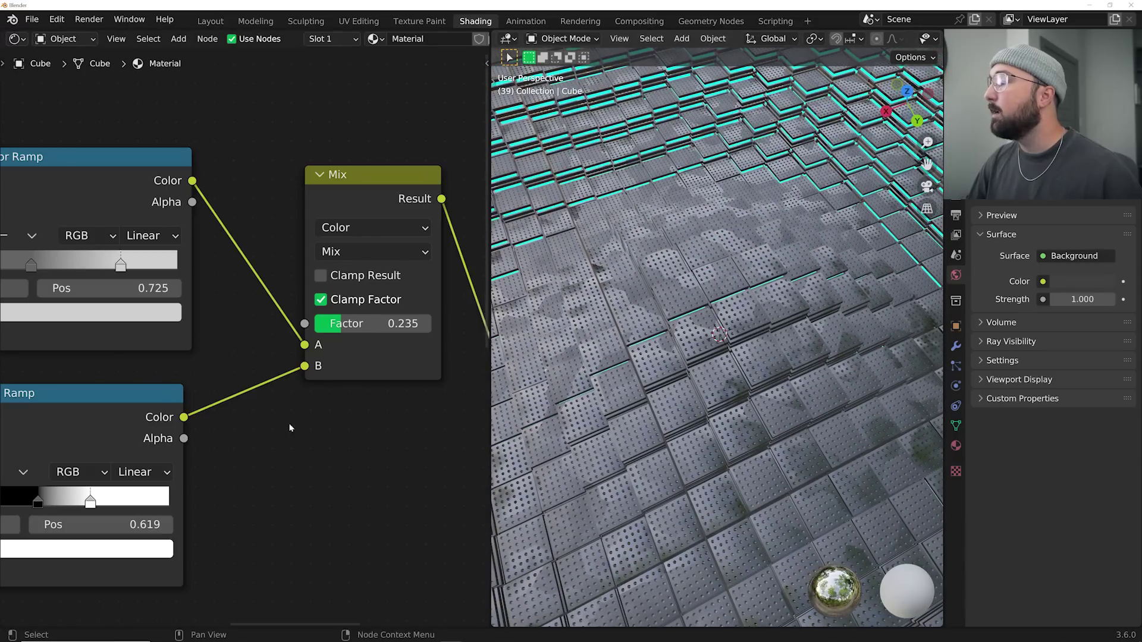
- Duplicate the Bump node, feed its Normal into the original Bump's Normal, and connect the roughness Voronoi's Color to its Height
{"action": "scroll", "coordinate": [291, 422], "scroll_direction": "down", "scroll_amount": 3}
{"action": "left_click_drag", "start_coordinate": [305, 410], "coordinate": [348, 348]}
{"action": "key", "text": "shift+d"}
{"action": "left_click", "coordinate": [259, 508]}
{"action": "left_click_drag", "start_coordinate": [296, 510], "coordinate": [304, 421]}
{"action": "scroll", "coordinate": [268, 356], "scroll_direction": "down", "scroll_amount": 2}
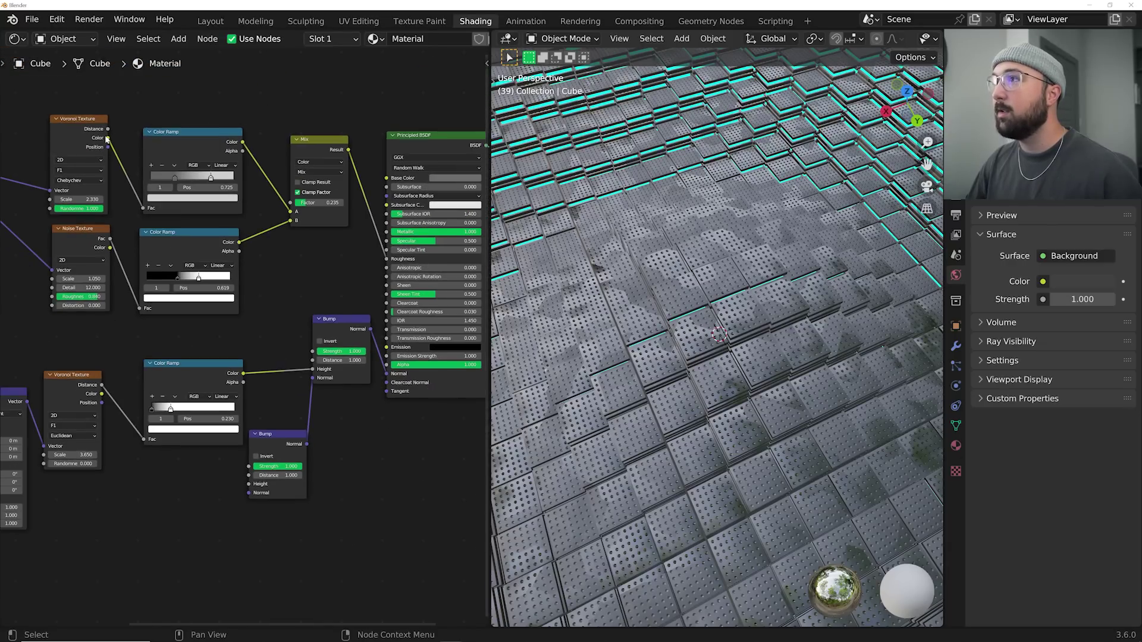
{"action": "left_click_drag", "start_coordinate": [108, 138], "coordinate": [262, 482]}
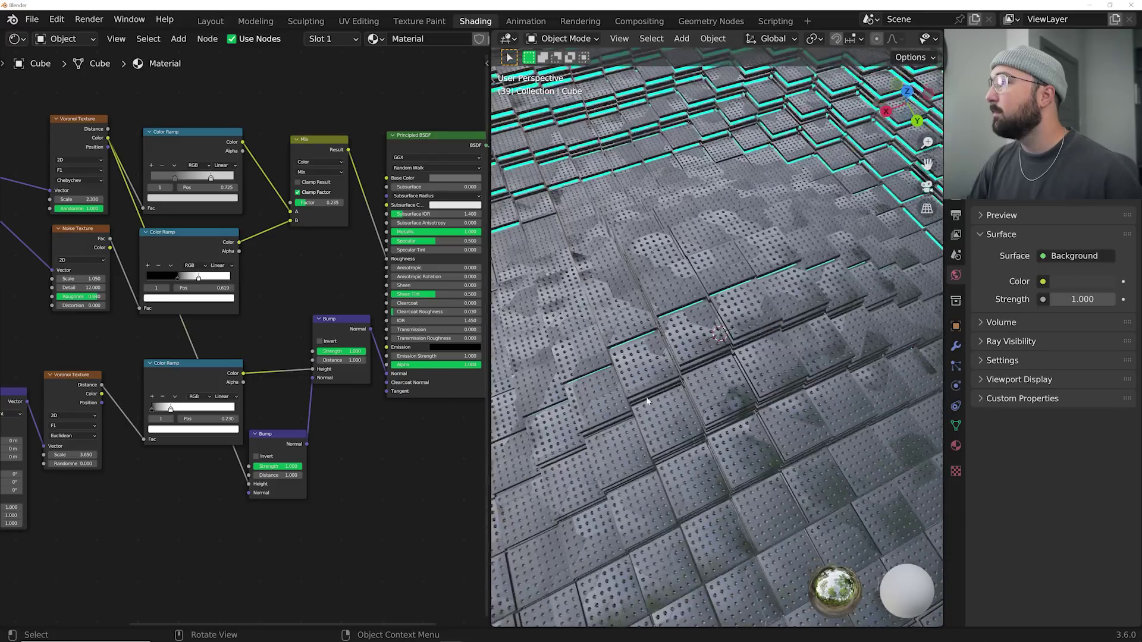
- Lower the original Bump node's Strength to about 0.38 and play the animation to check the surface
{"action": "left_click_drag", "start_coordinate": [359, 350], "coordinate": [330, 351]}
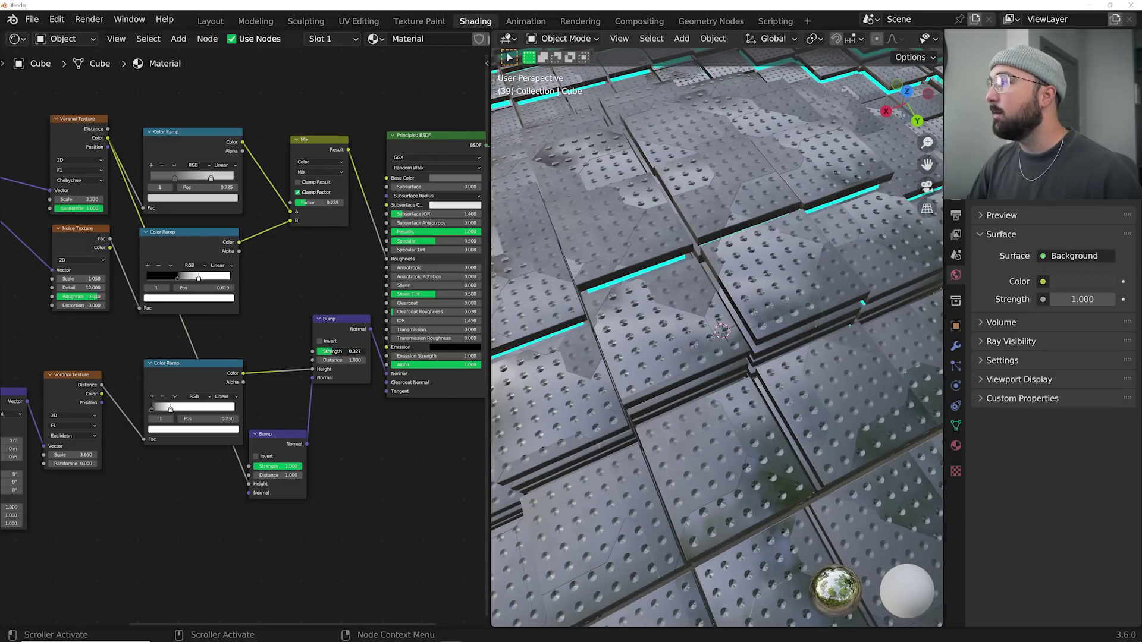
{"action": "middle_click_drag", "start_coordinate": [681, 371], "coordinate": [703, 320]}
{"action": "key", "text": "space"}
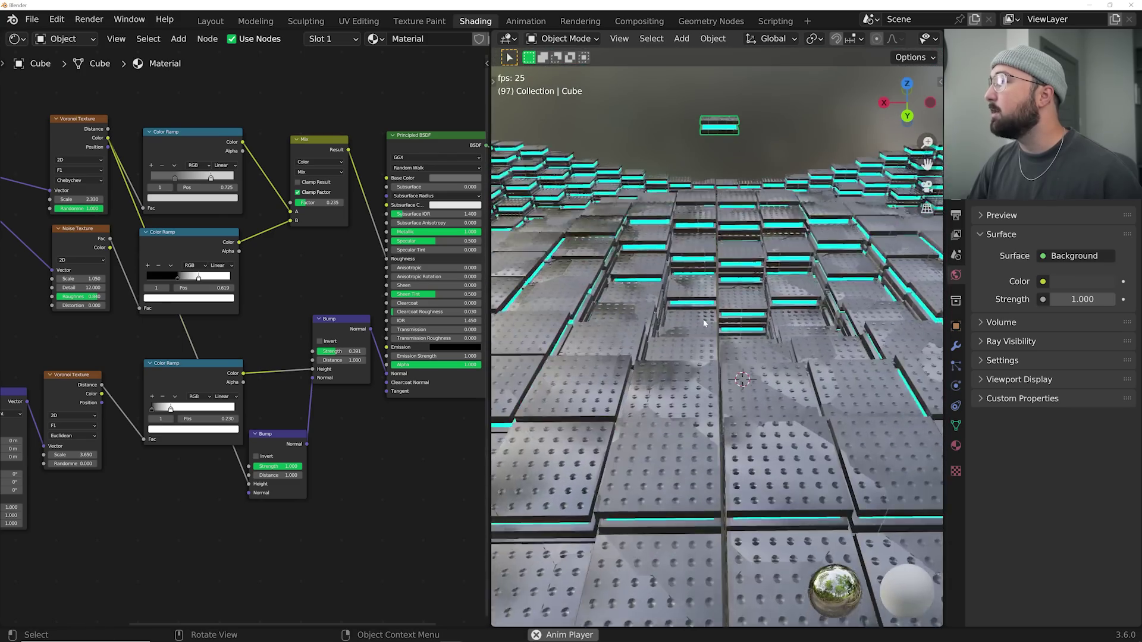
{"action": "key", "text": "space"}
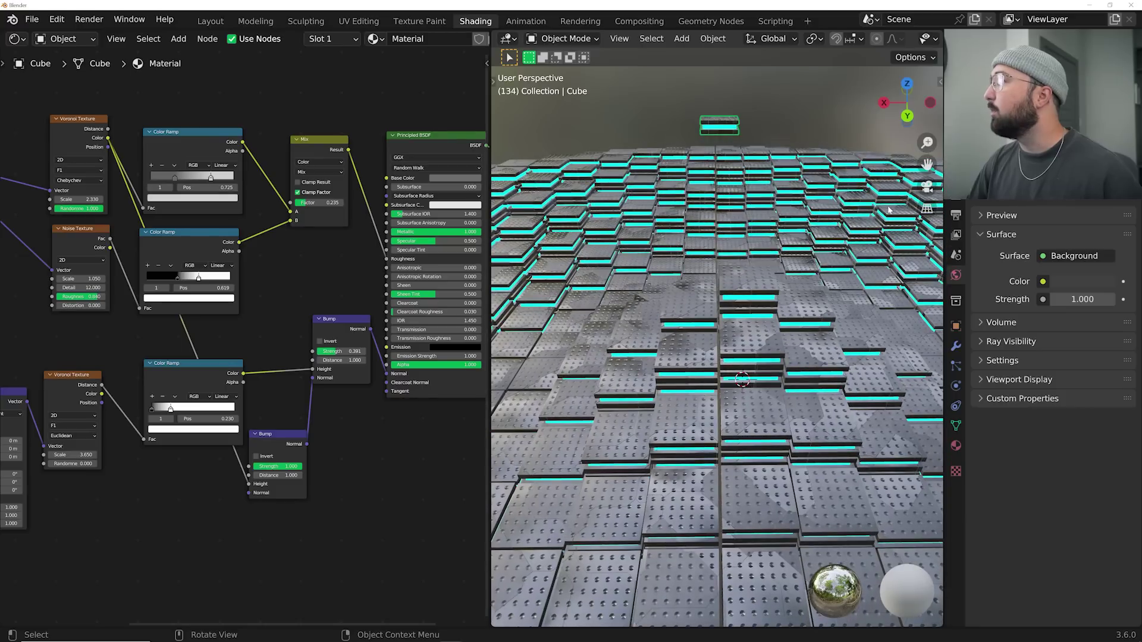
- In the Eevee render settings, enable Ambient Occlusion, Bloom, Screen Space Reflections and Motion Blur, and switch the render engine back to Cycles
{"action": "left_click", "coordinate": [955, 215]}
{"action": "left_click", "coordinate": [1061, 193]}
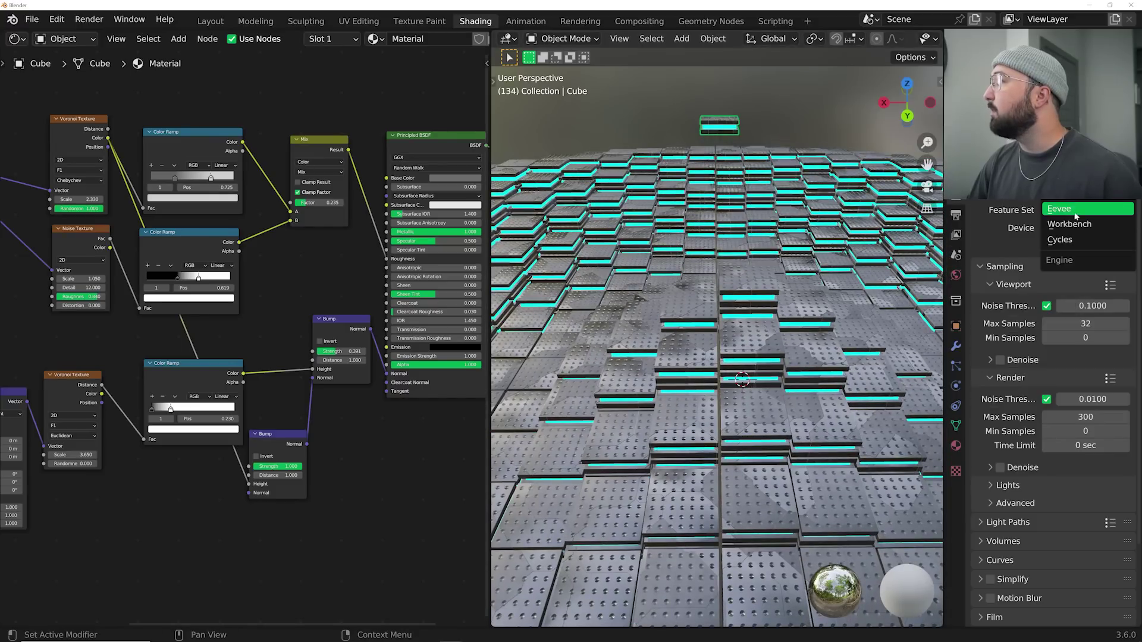
{"action": "left_click", "coordinate": [1046, 210]}
{"action": "left_click", "coordinate": [990, 292]}
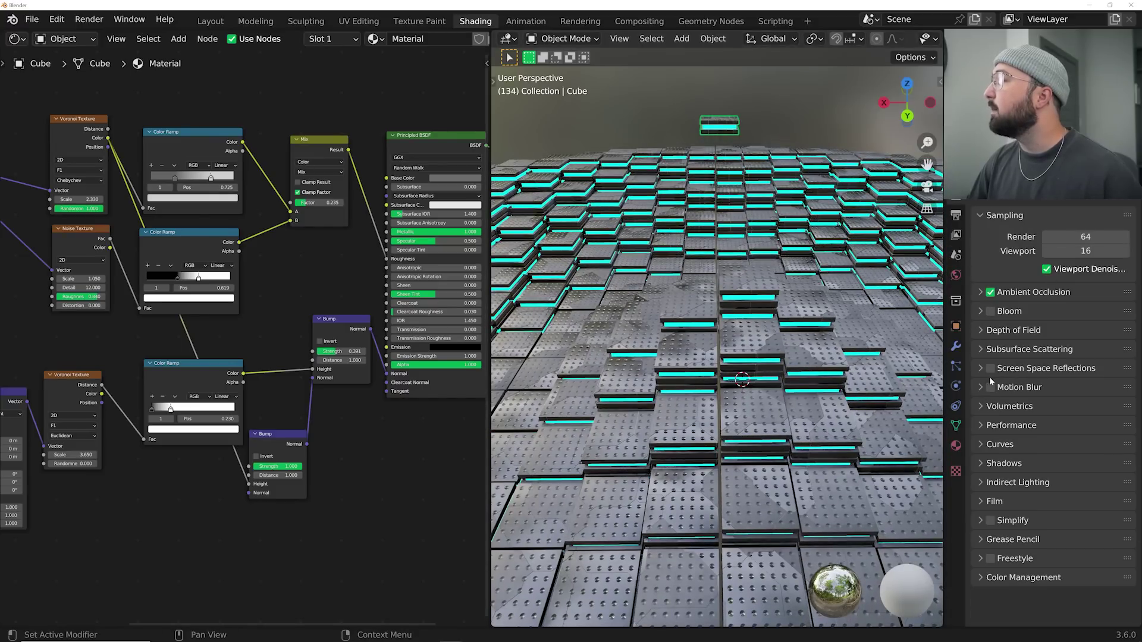
{"action": "left_click_drag", "start_coordinate": [990, 387], "coordinate": [990, 311]}
{"action": "left_click", "coordinate": [1084, 201]}
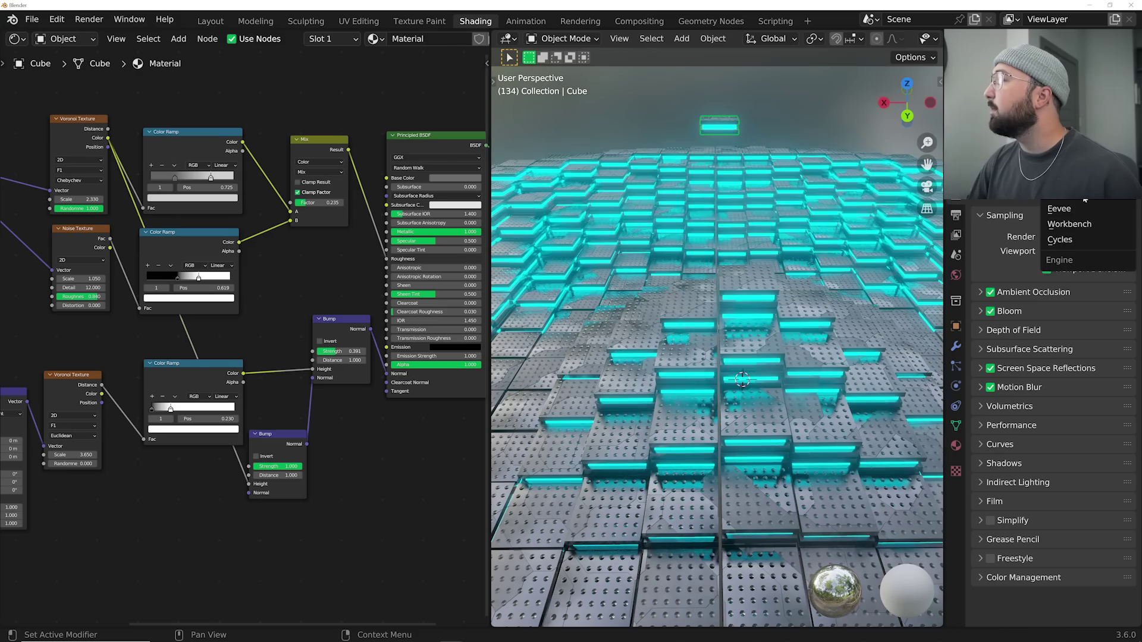
{"action": "left_click", "coordinate": [1070, 240]}
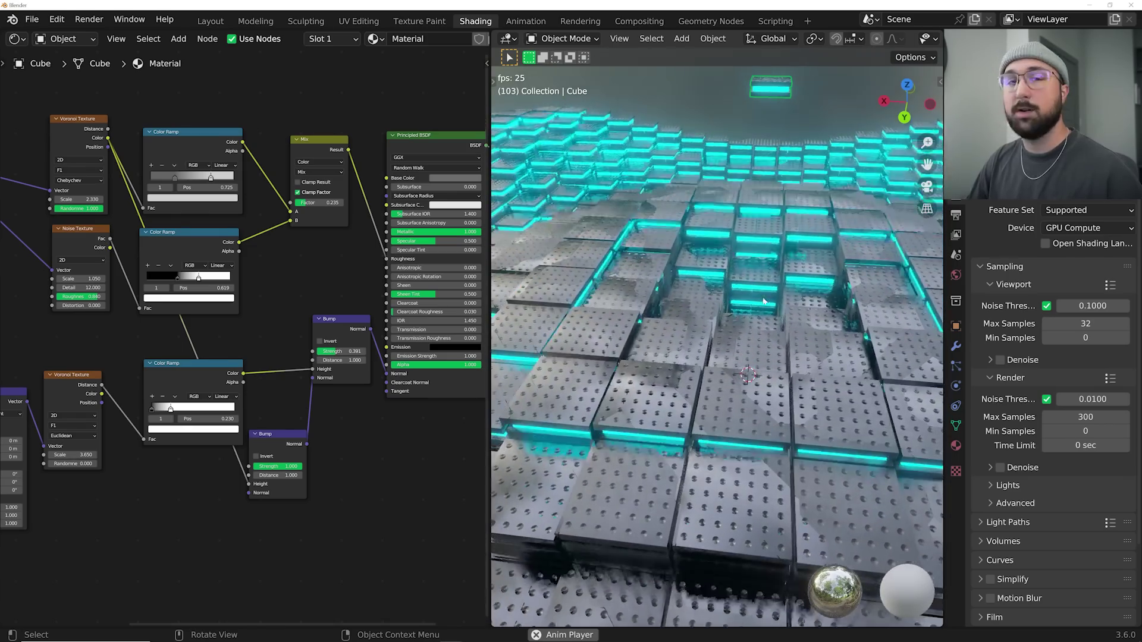
{"action": "key", "text": "space"}
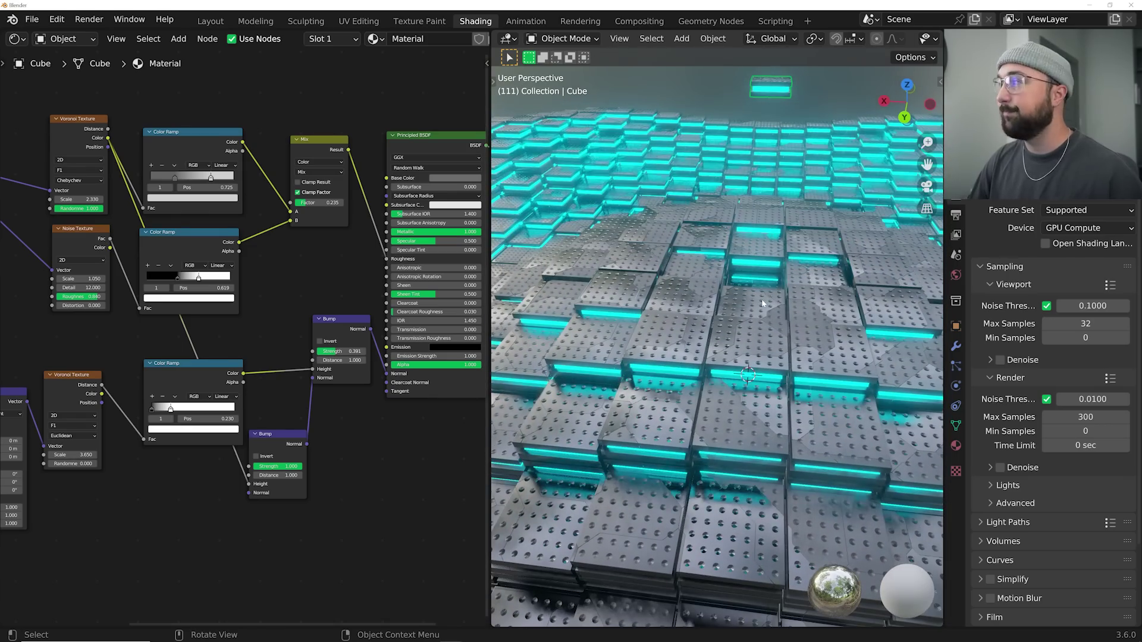
- Switch to the Layout workspace and add a camera to the tile scene
{"action": "left_click", "coordinate": [203, 22]}
{"action": "mouse_move", "coordinate": [428, 250]}
{"action": "middle_mouse_down"}
{"action": "mouse_move", "coordinate": [474, 242]}
{"action": "mouse_move", "coordinate": [625, 265]}
{"action": "mouse_move", "coordinate": [583, 259]}
{"action": "middle_mouse_up"}
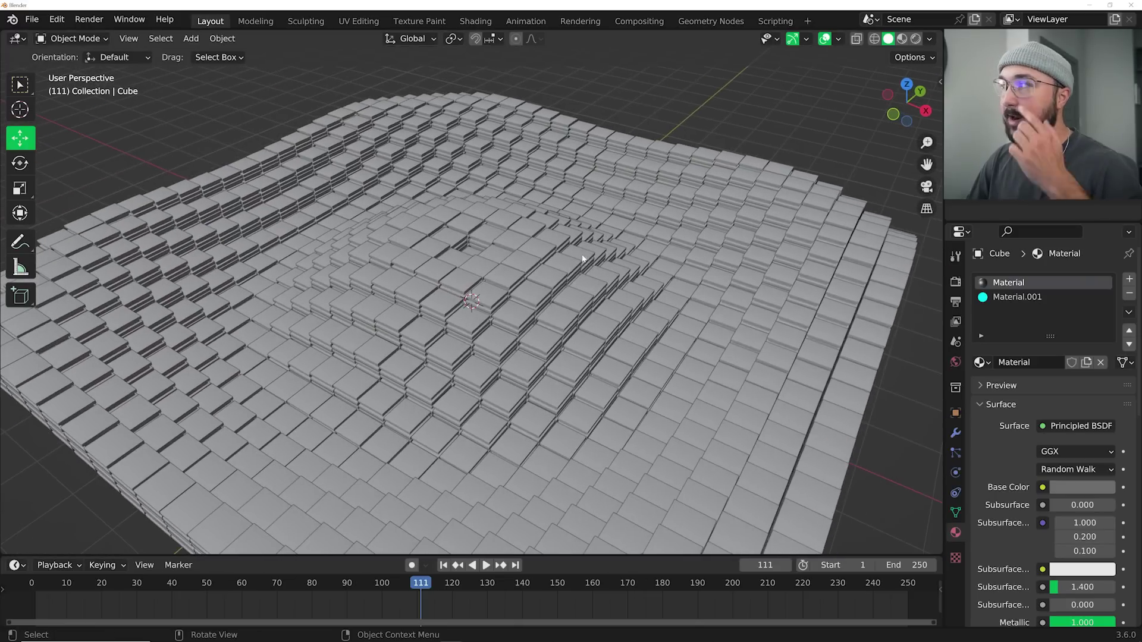
{"action": "middle_click_drag", "start_coordinate": [519, 289], "coordinate": [510, 292]}
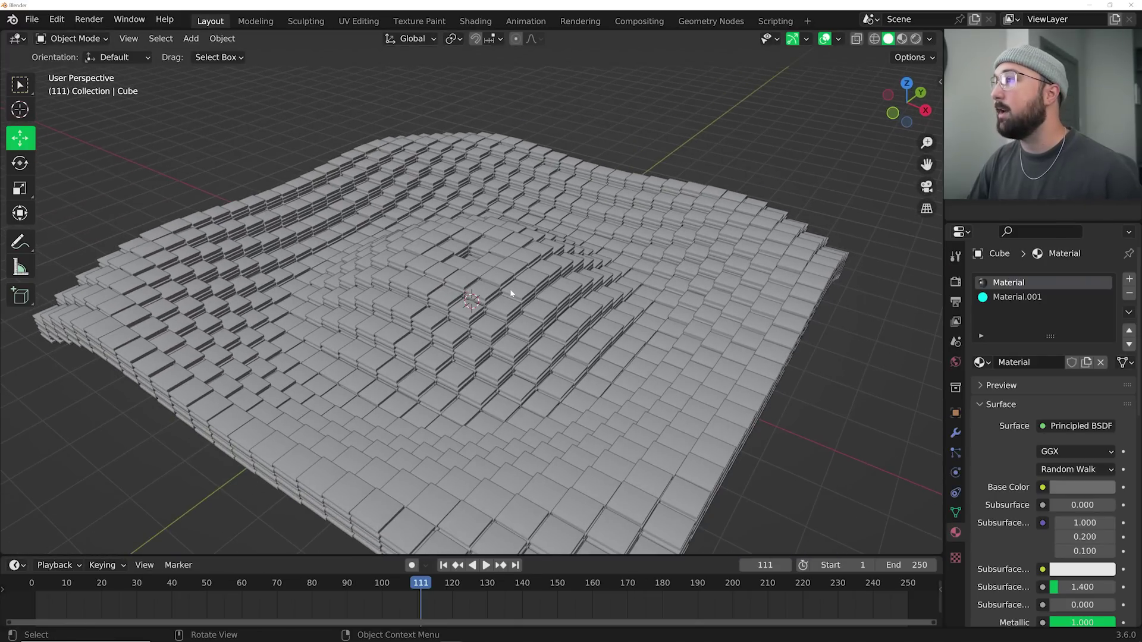
{"action": "key", "text": "shift+a"}
{"action": "mouse_move", "coordinate": [510, 292]}
{"action": "key", "text": "Escape"}
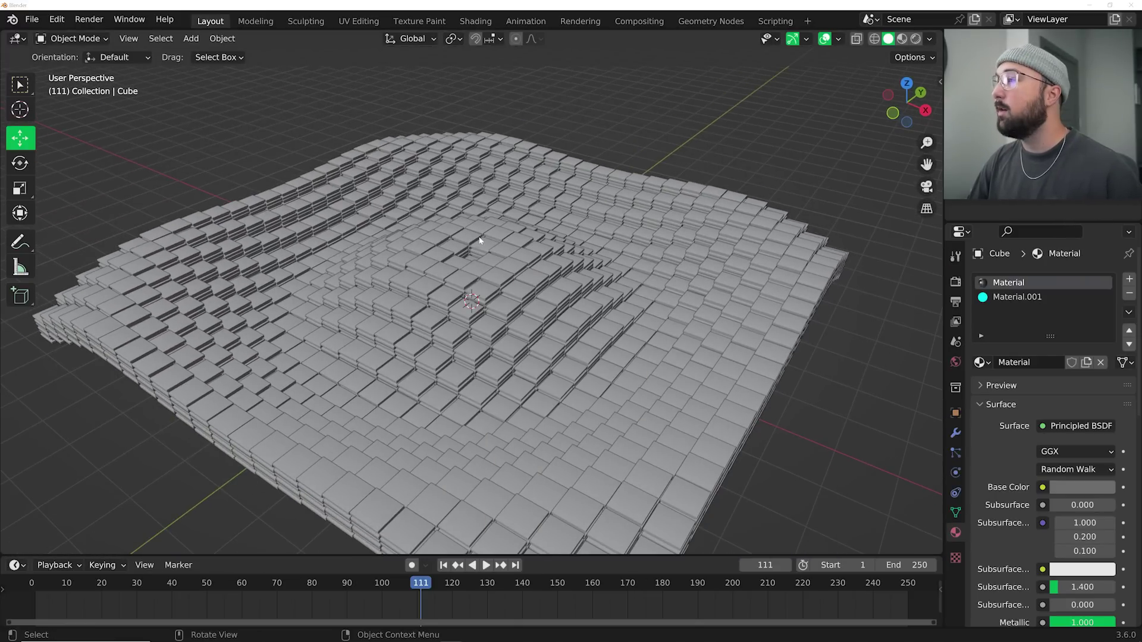
{"action": "key", "text": "shift+a"}
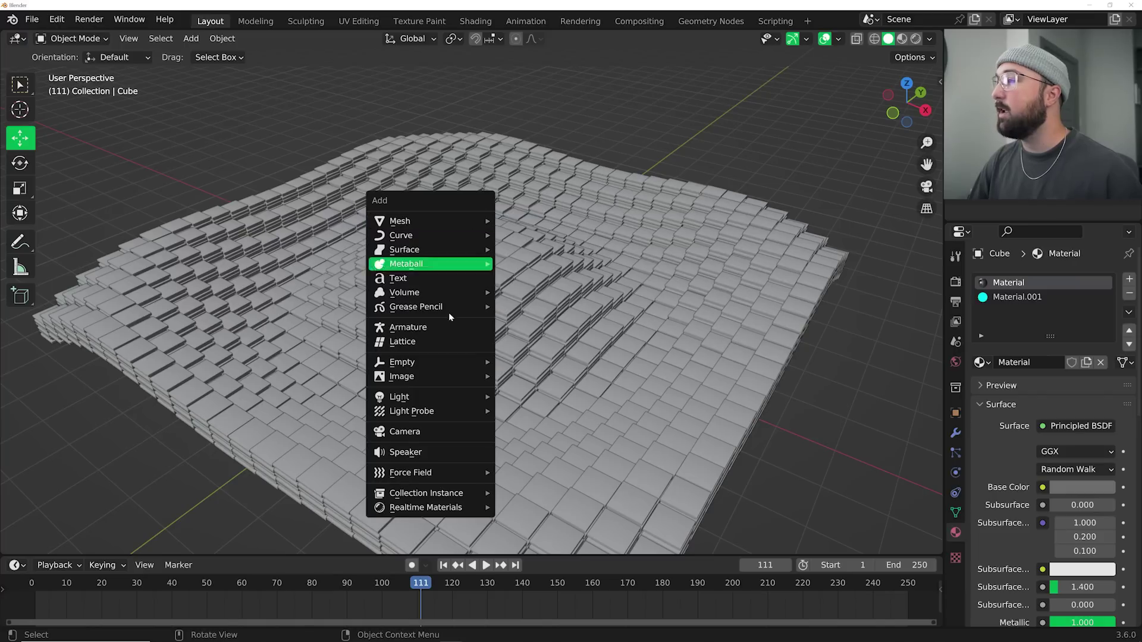
{"action": "left_click", "coordinate": [407, 436]}
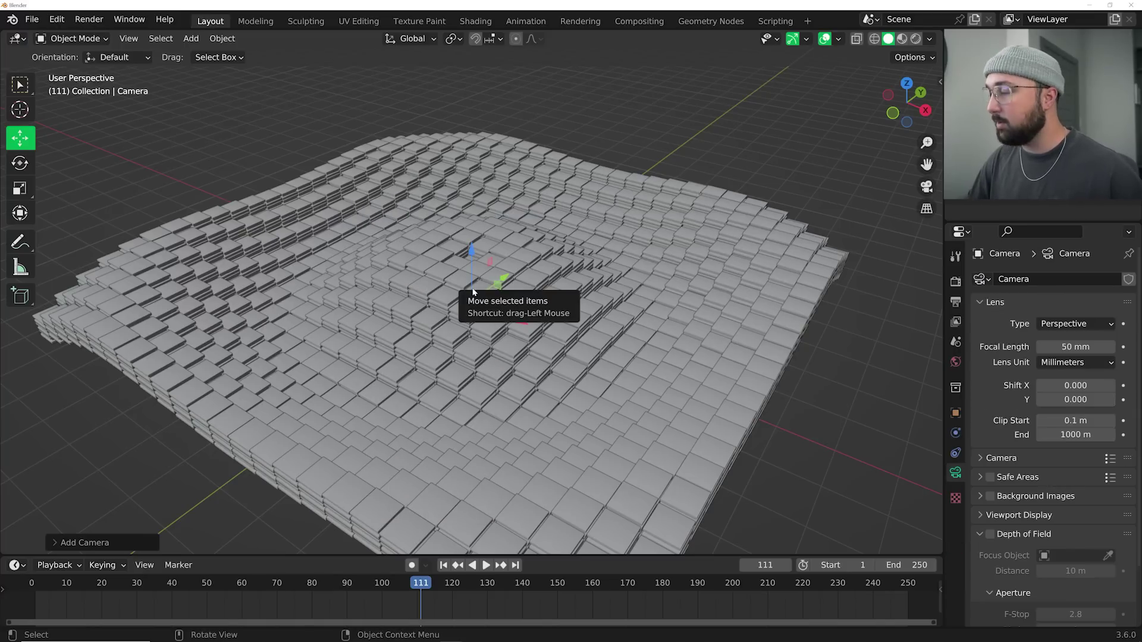
- Align the new camera to the current view and set its focal length to 85 mm
{"action": "key", "text": "ctrl+alt+KP_0"}
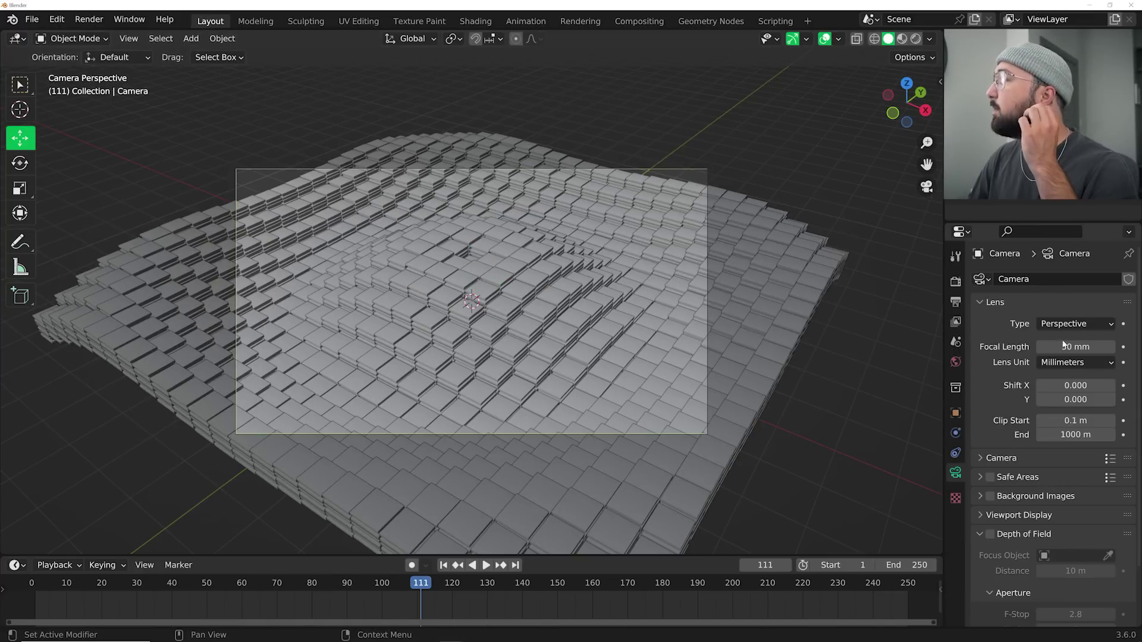
{"action": "type", "text": "85"}
{"action": "key", "text": "Return"}
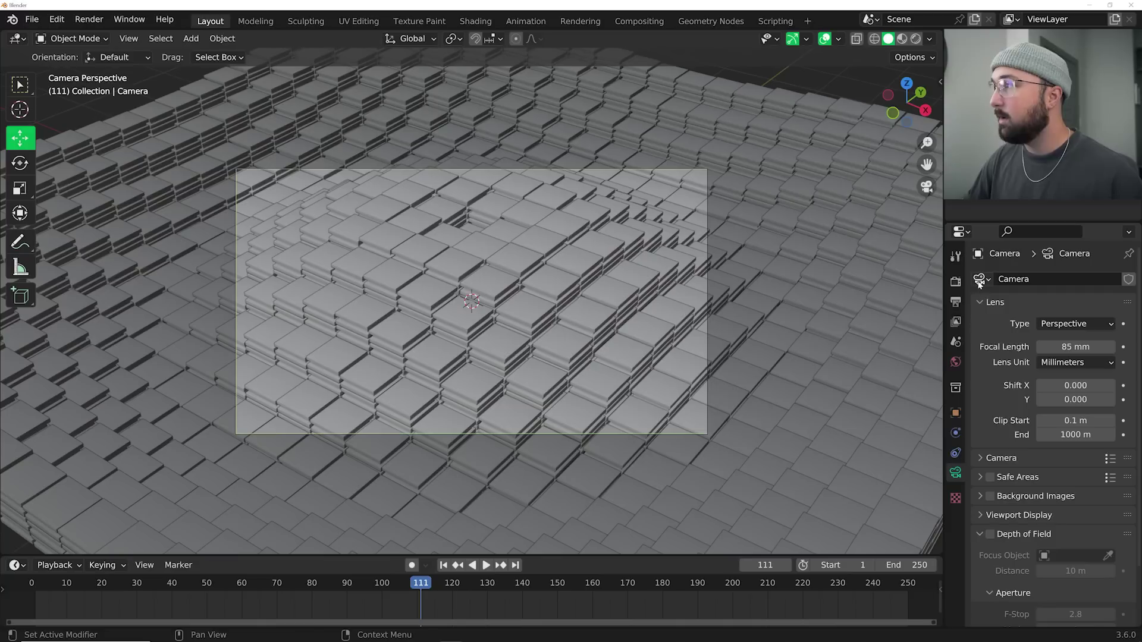
- Move the camera back along its local Z axis by about 5 m and play the animation to check the framing
{"action": "key", "text": "g"}
{"action": "key", "text": "z"}
{"action": "key", "text": "z"}
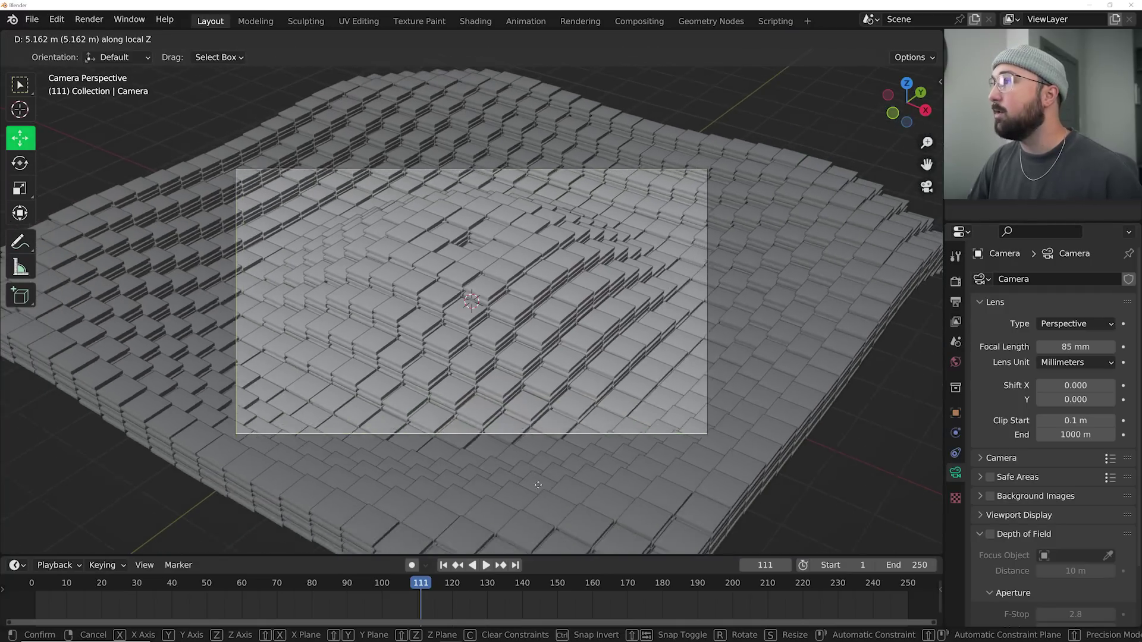
{"action": "left_click", "coordinate": [544, 504]}
{"action": "key", "text": "space"}
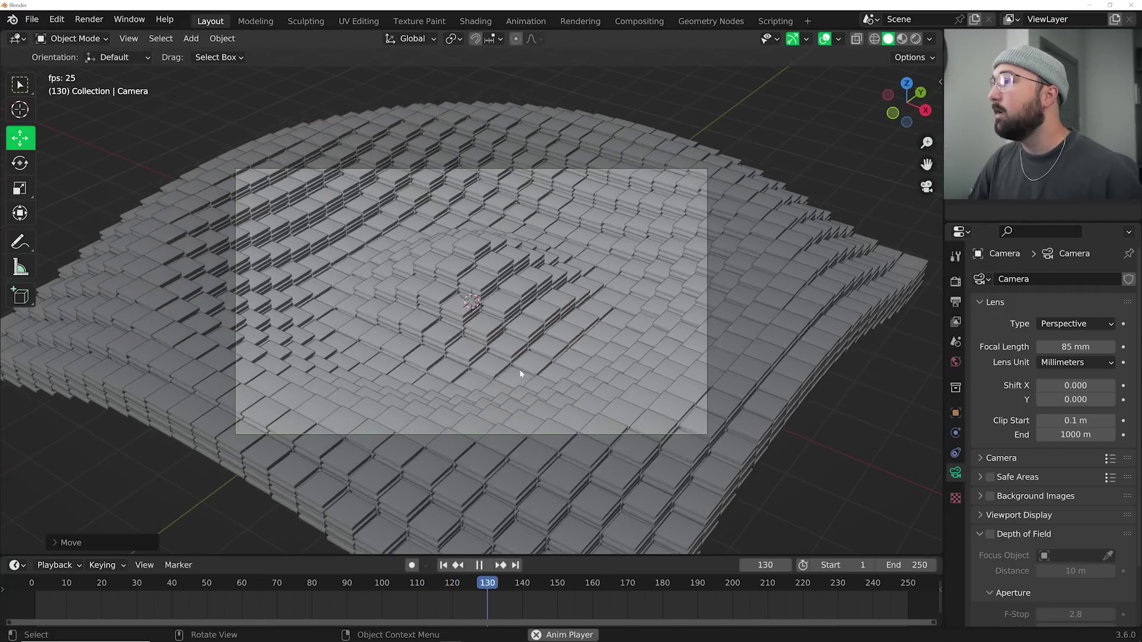
{"action": "key", "text": "space"}
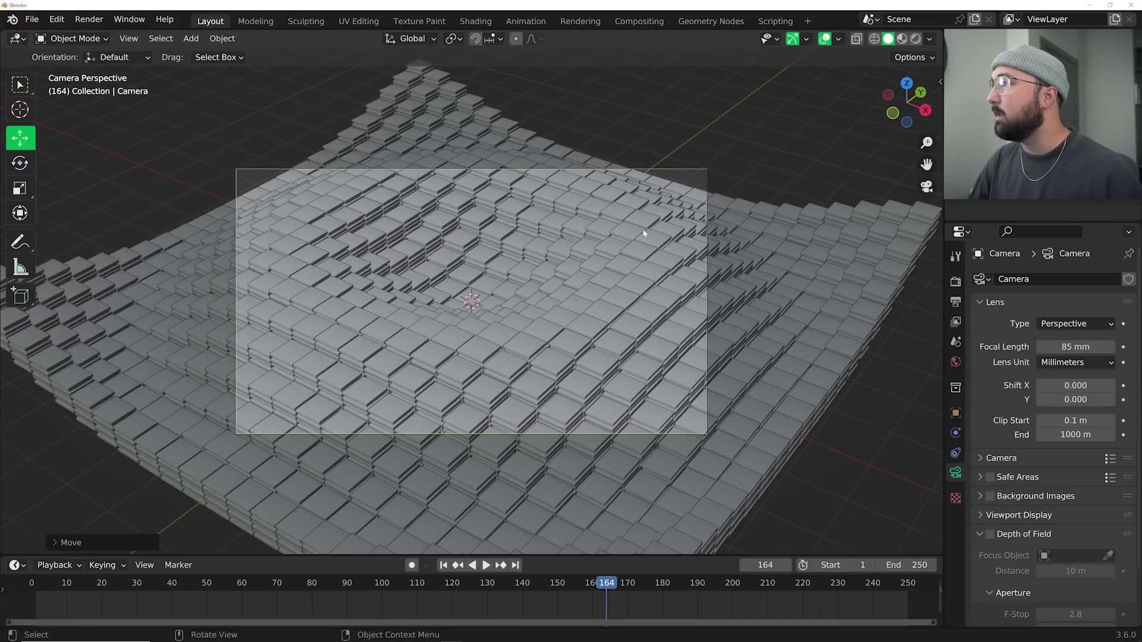
- Fine-tune the camera's distance along its local Z axis, nudge its position freely, and replay the animation through the camera
{"action": "key", "text": "g"}
{"action": "key", "text": "z"}
{"action": "key", "text": "z"}
{"action": "left_click", "coordinate": [582, 178]}
{"action": "key", "text": "g"}
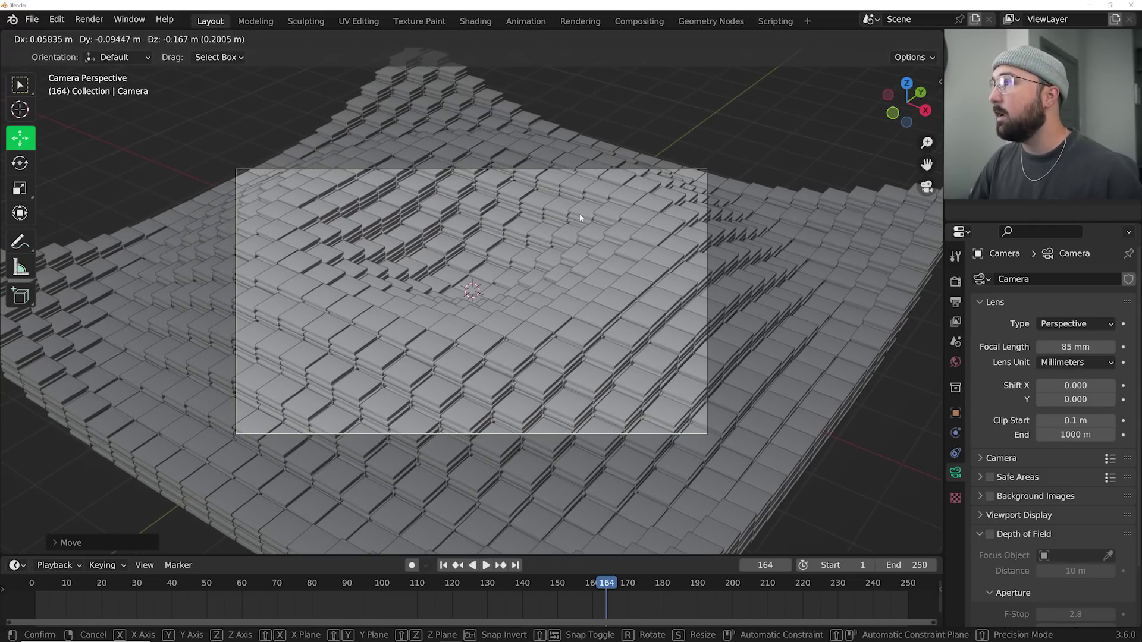
{"action": "left_click", "coordinate": [706, 165]}
{"action": "key", "text": "space"}
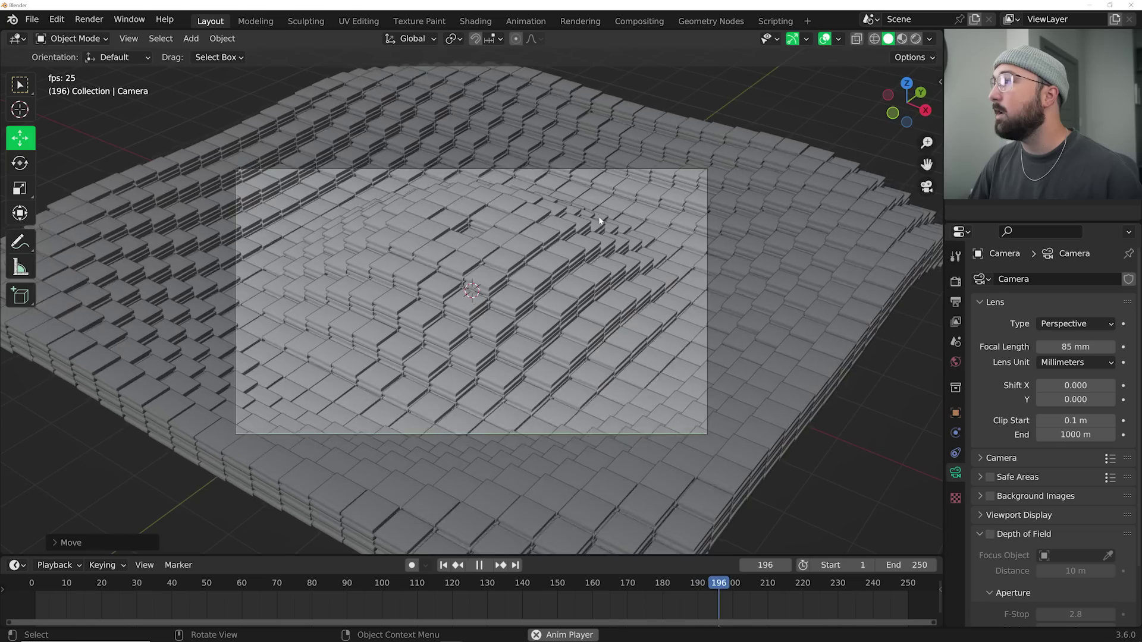
{"action": "key", "text": "Home"}
{"action": "scroll", "coordinate": [597, 215], "scroll_direction": "down", "scroll_amount": 2}
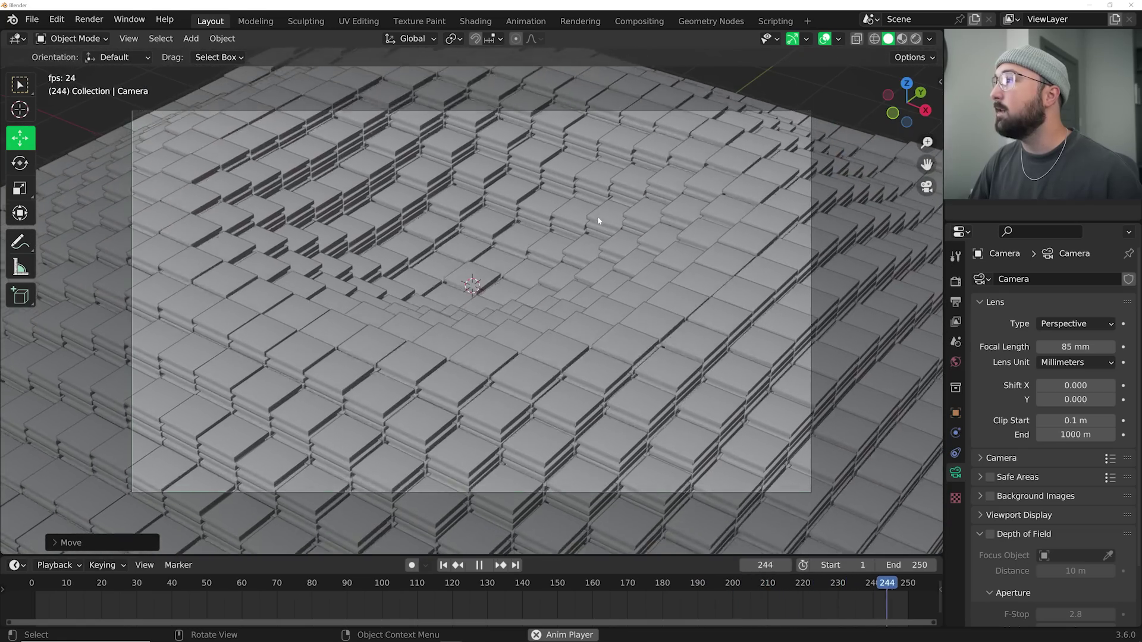
- Play the animation in Material Preview shading and switch the viewport to Rendered shading
{"action": "key", "text": "space"}
{"action": "left_click", "coordinate": [902, 38]}
{"action": "key", "text": "space"}
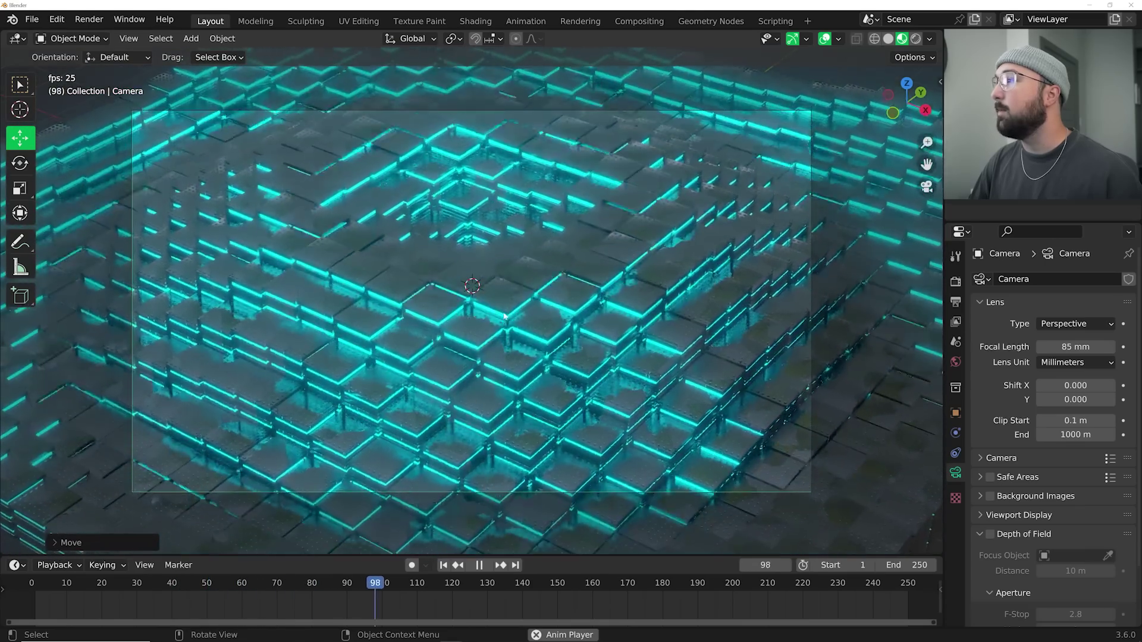
{"action": "key", "text": "space"}
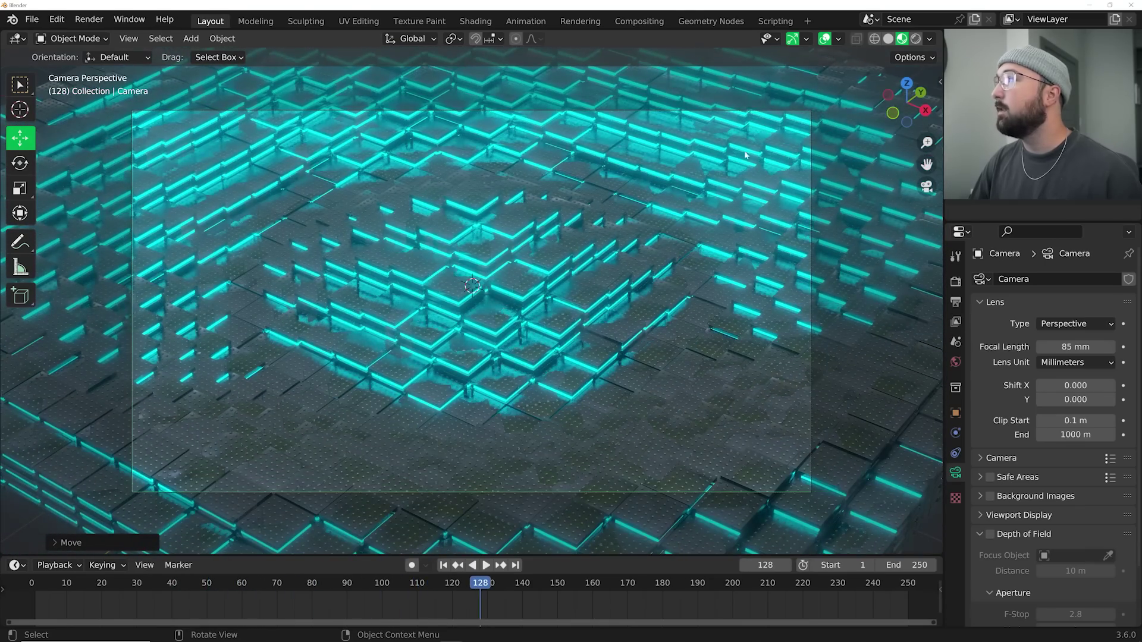
{"action": "left_click", "coordinate": [915, 40]}
- Set all Light Paths max bounces, from Total to Transparent, to 1 in the Cycles render settings
{"action": "scroll", "coordinate": [992, 376], "scroll_direction": "down", "scroll_amount": 3}
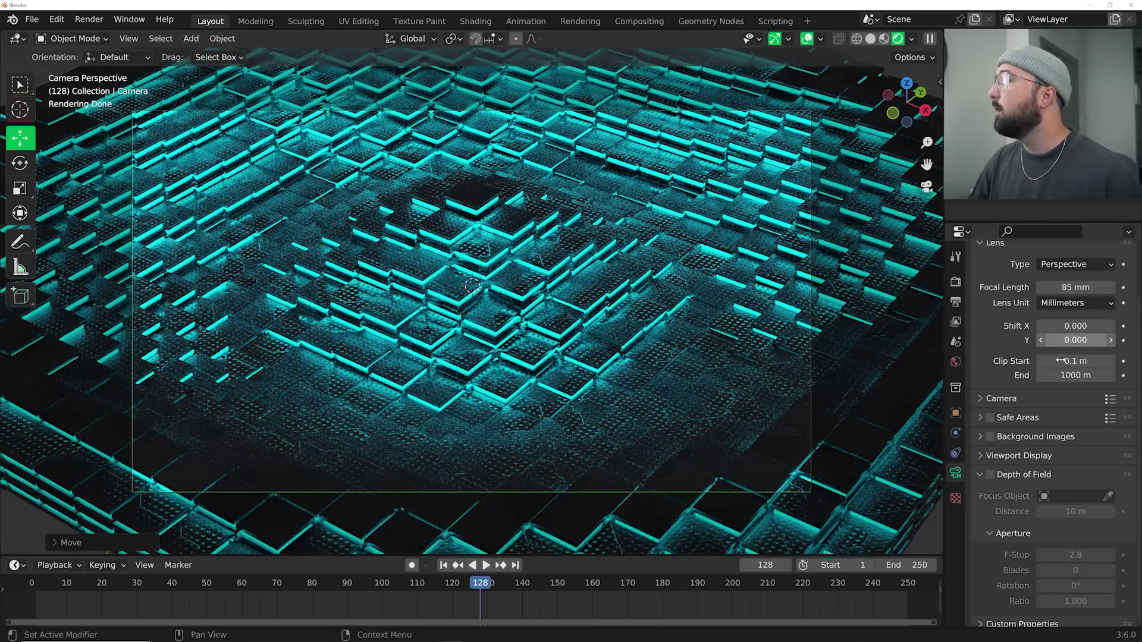
{"action": "left_click", "coordinate": [955, 286]}
{"action": "scroll", "coordinate": [1109, 388], "scroll_direction": "down", "scroll_amount": 1}
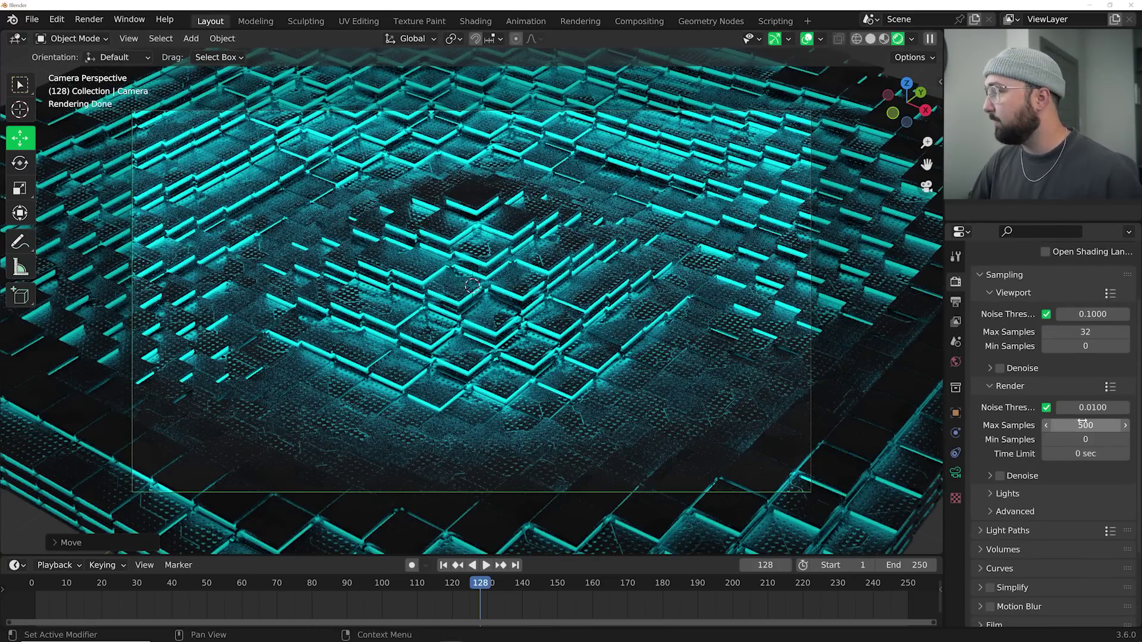
{"action": "left_click", "coordinate": [1008, 531]}
{"action": "scroll", "coordinate": [1022, 523], "scroll_direction": "down", "scroll_amount": 7}
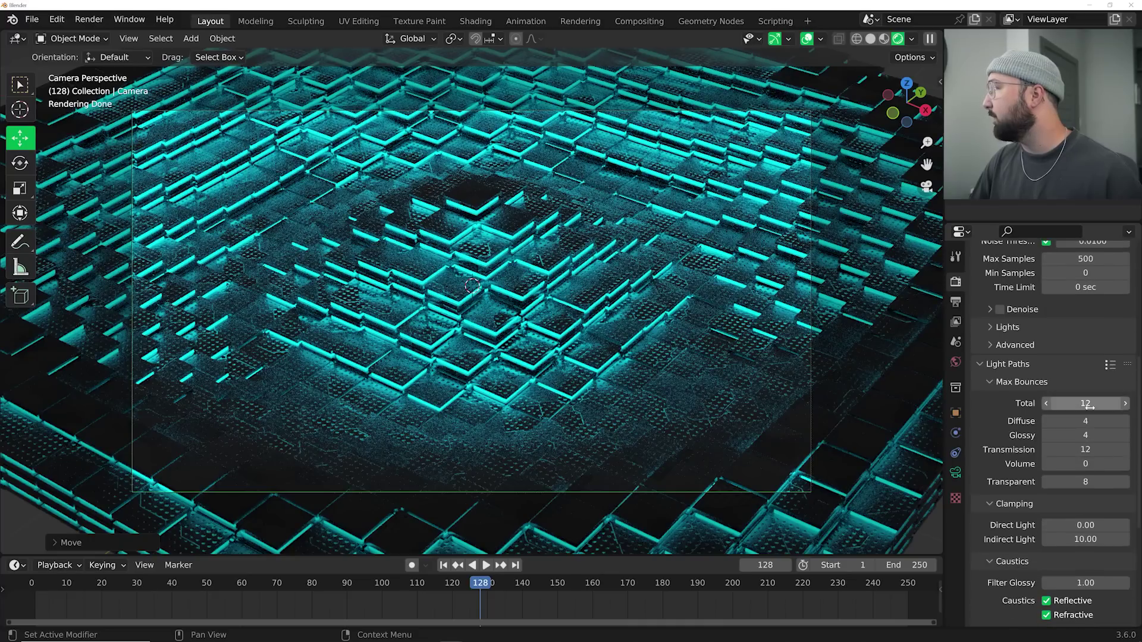
{"action": "type", "text": "1"}
{"action": "key", "text": "Return"}
- Disable both Reflective and Refractive caustics in the Light Paths settings
{"action": "scroll", "coordinate": [1046, 523], "scroll_direction": "down", "scroll_amount": 3}
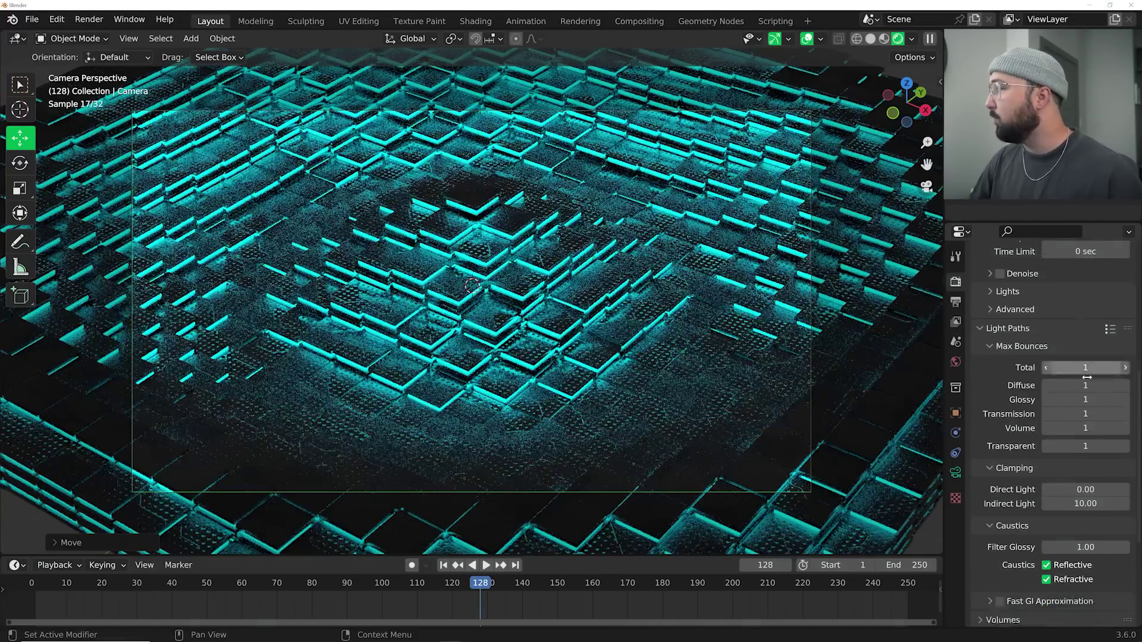
{"action": "left_click", "coordinate": [1046, 518]}
{"action": "left_click", "coordinate": [1046, 532]}
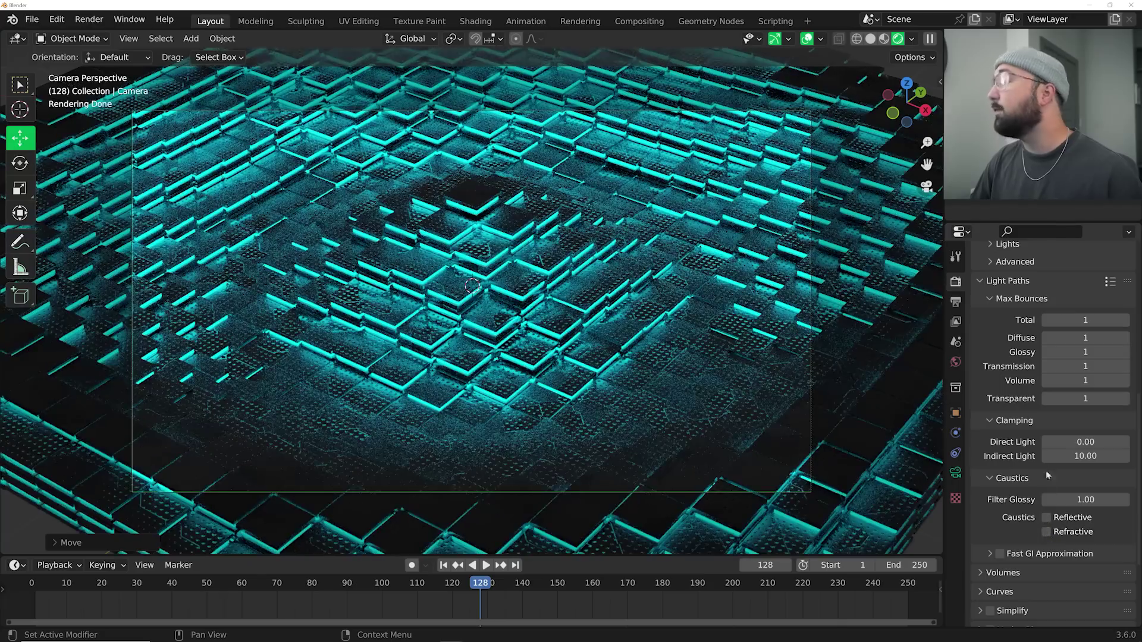
{"action": "scroll", "coordinate": [1045, 470], "scroll_direction": "up", "scroll_amount": 3}
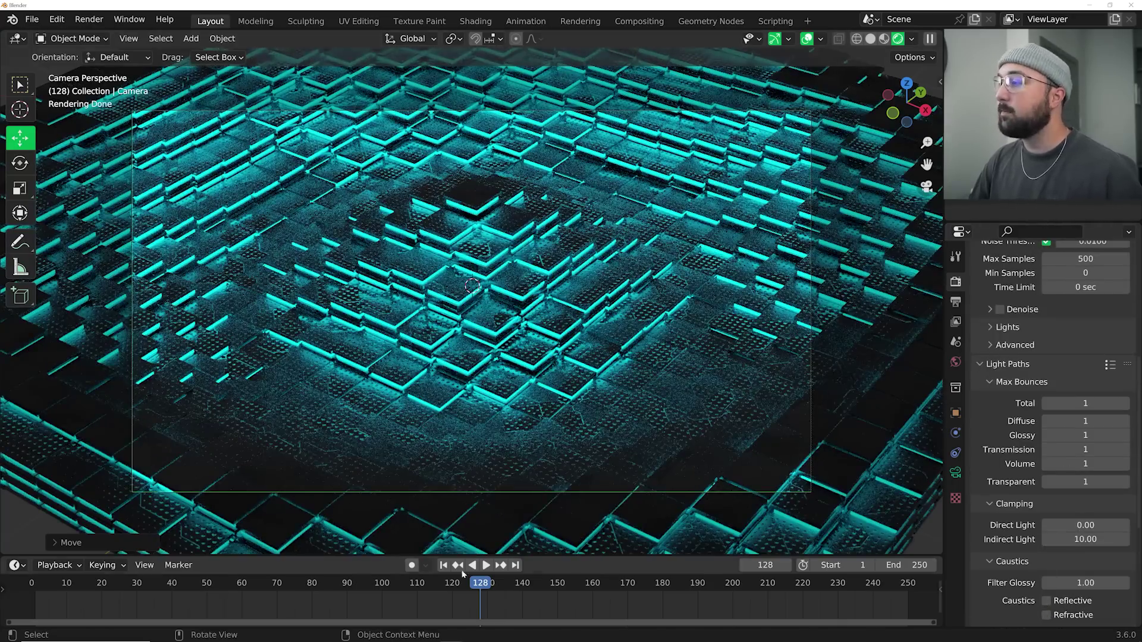
- Go to frame 133, add an area light, and raise it above the tile field, checking its height from the side
{"action": "left_click_drag", "start_coordinate": [459, 583], "coordinate": [498, 580]}
{"action": "key", "text": "shift+a"}
{"action": "mouse_move", "coordinate": [595, 222]}
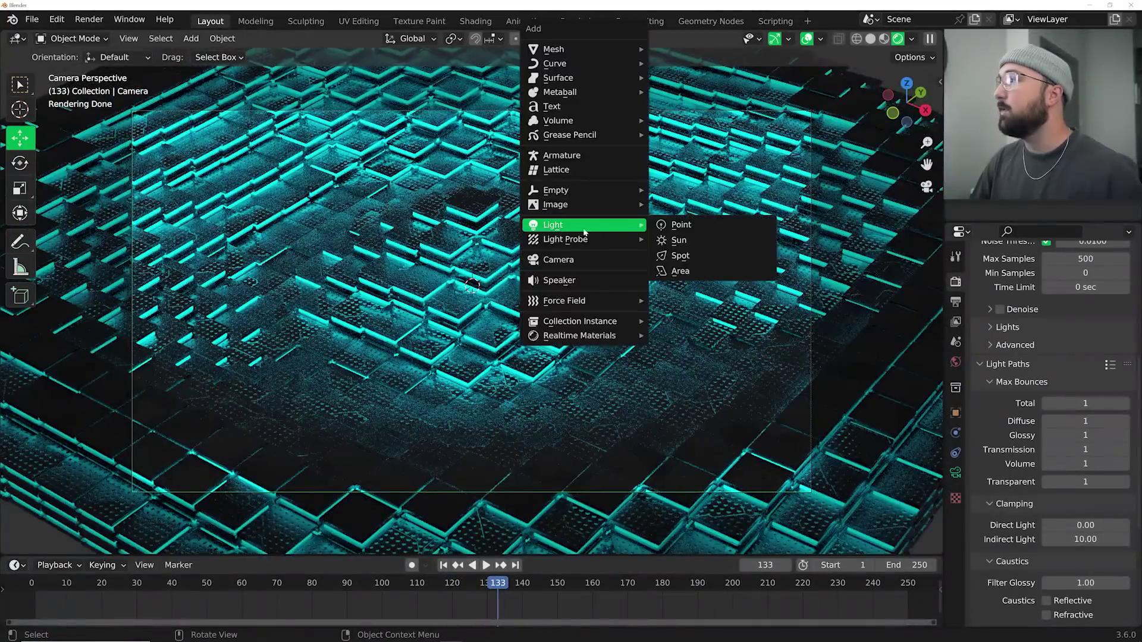
{"action": "left_click", "coordinate": [701, 273]}
{"action": "key", "text": "g"}
{"action": "left_click", "coordinate": [684, 66]}
{"action": "middle_click_drag", "start_coordinate": [683, 67], "coordinate": [612, 173]}
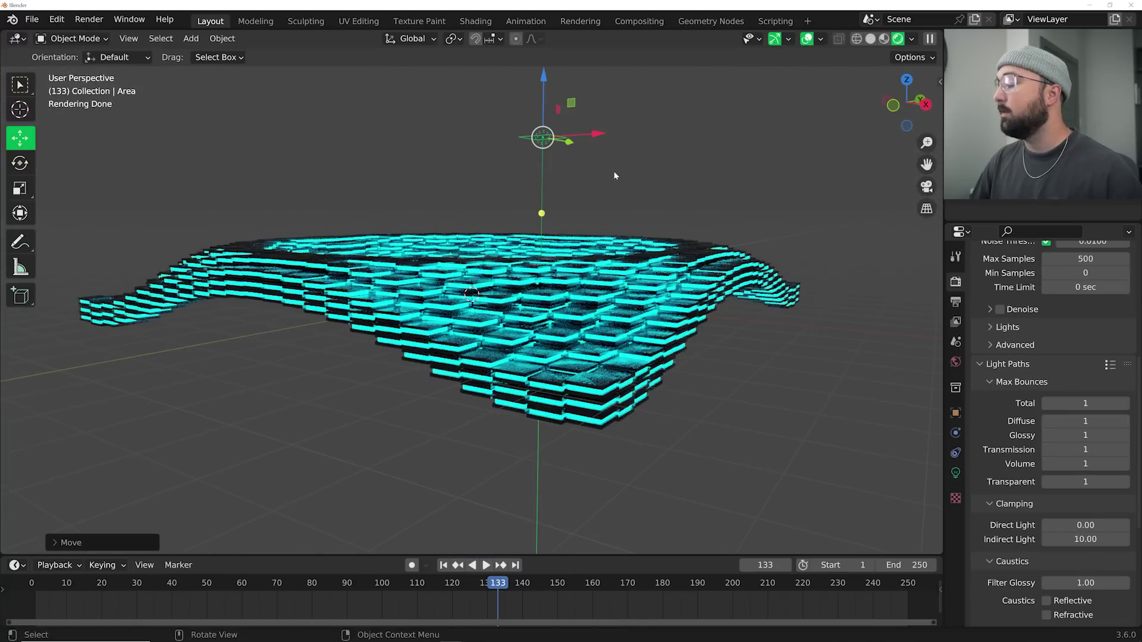
{"action": "key", "text": "KP_0"}
- Scale up the area light, raise its Power to about 697 W, and play the animation to judge the lighting
{"action": "left_click", "coordinate": [955, 473]}
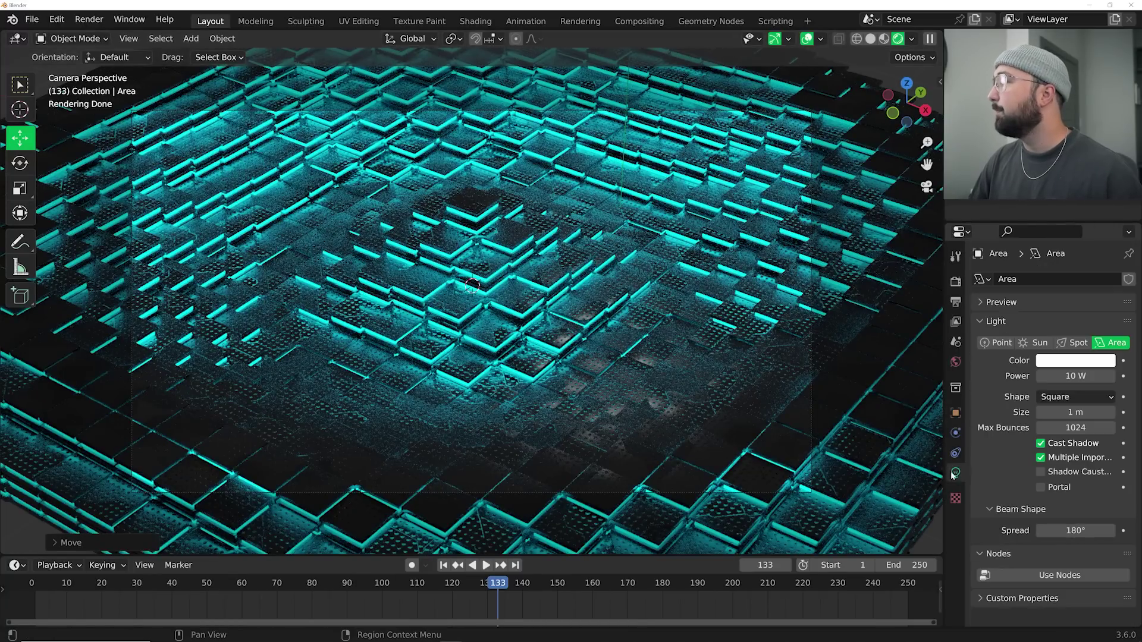
{"action": "key", "text": "s"}
{"action": "left_click", "coordinate": [1128, 427]}
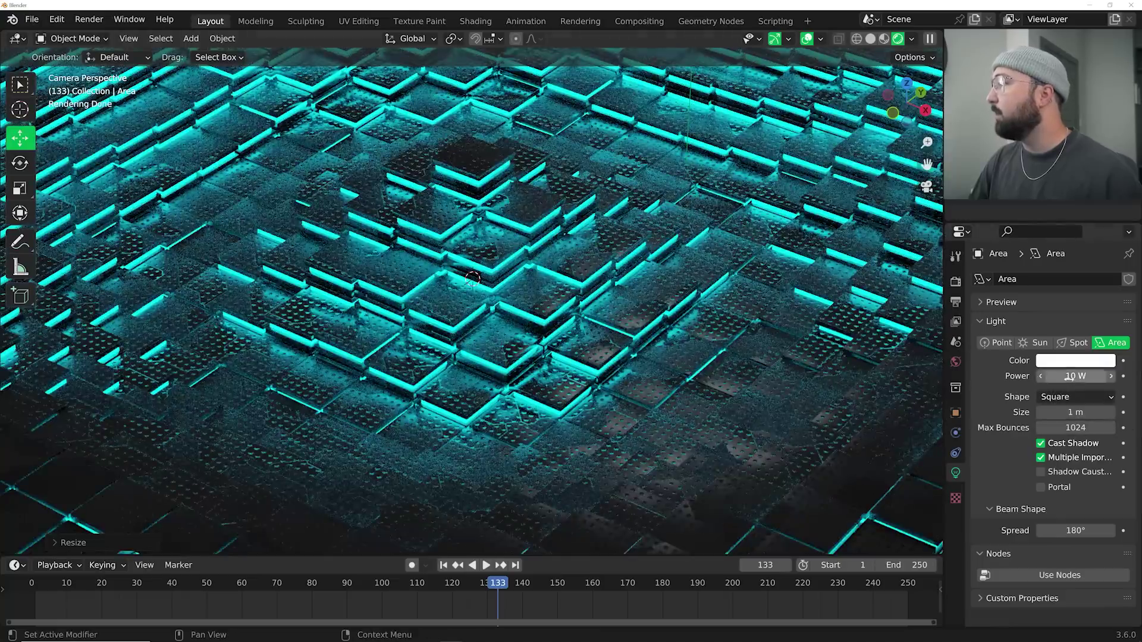
{"action": "left_click_drag", "start_coordinate": [1068, 376], "coordinate": [1115, 376]}
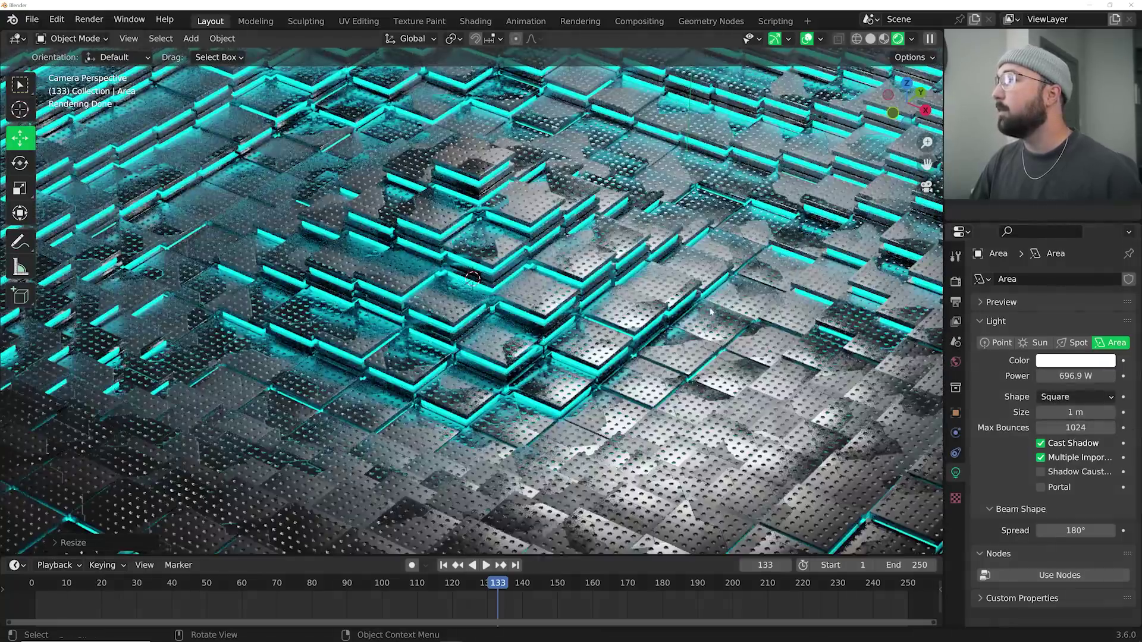
{"action": "scroll", "coordinate": [710, 306], "scroll_direction": "down", "scroll_amount": 3}
{"action": "key", "text": "space"}
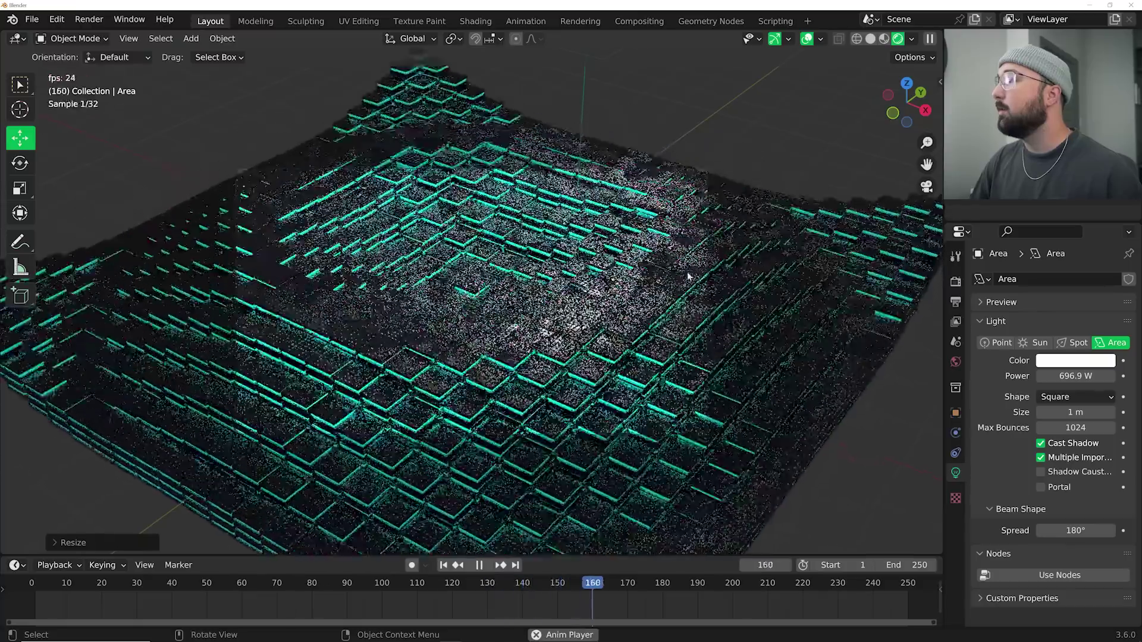
{"action": "key", "text": "space"}
- Set the area light's Power to 500 W and its Shape to Disk
{"action": "type", "text": "500"}
{"action": "key", "text": "Return"}
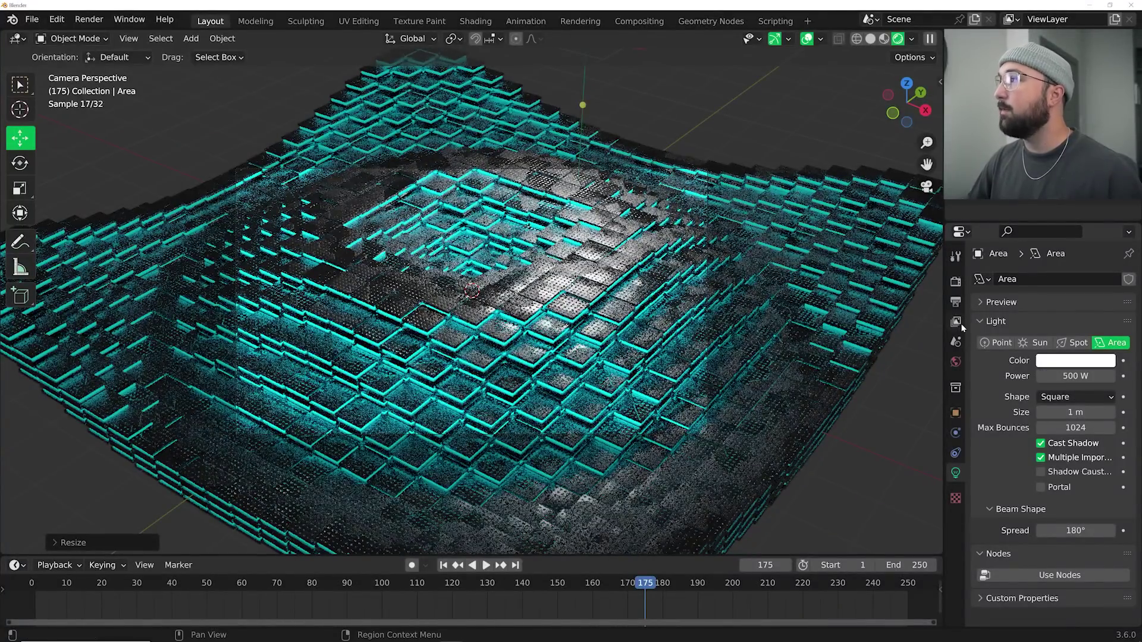
{"action": "left_click", "coordinate": [1053, 398]}
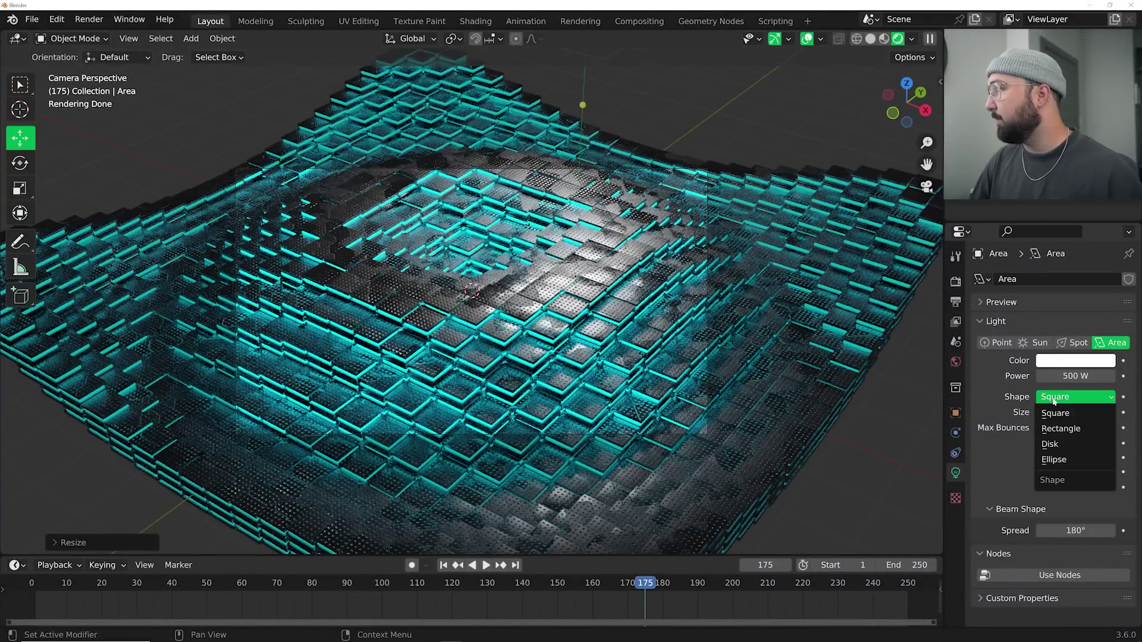
{"action": "left_click", "coordinate": [1049, 444]}
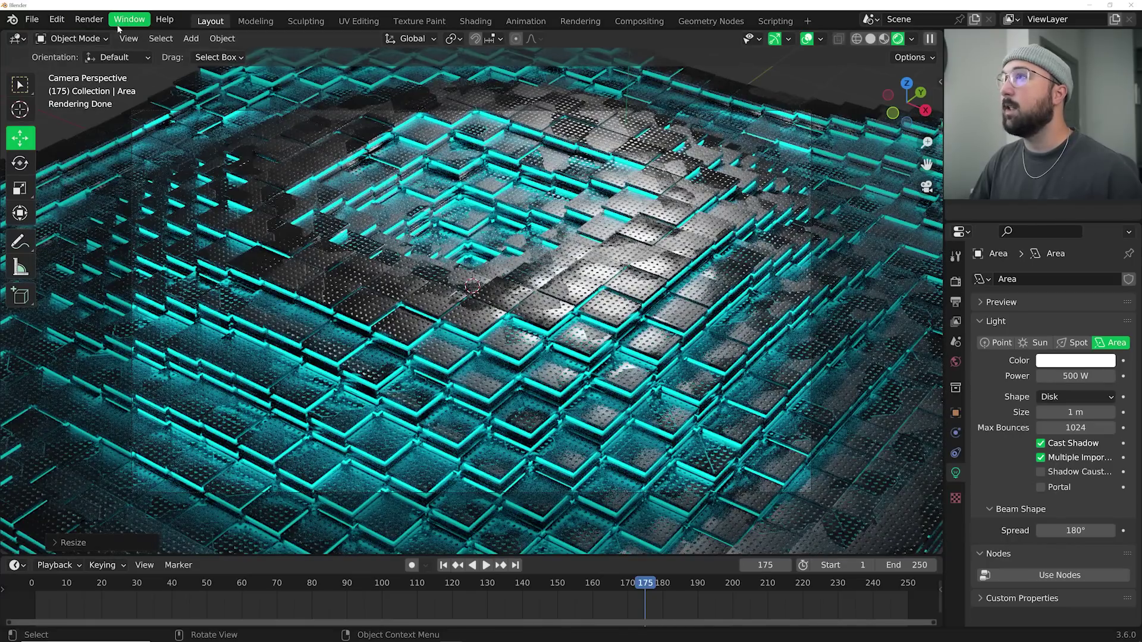
- Set the World background color to black
{"action": "left_click", "coordinate": [955, 361]}
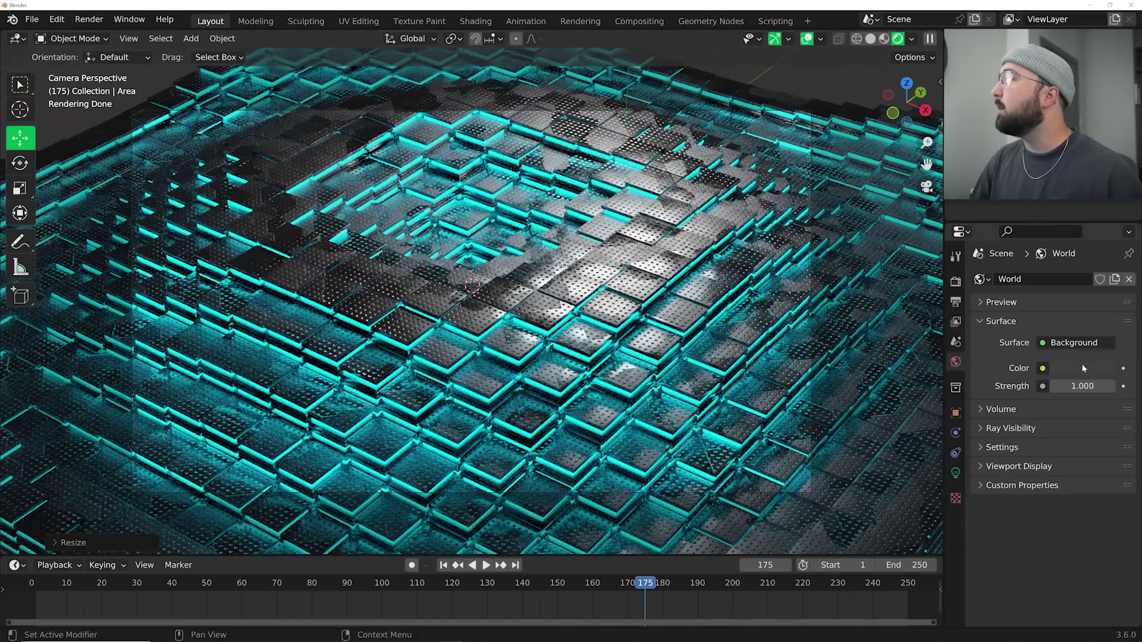
{"action": "left_click", "coordinate": [1082, 366]}
{"action": "left_click_drag", "start_coordinate": [1106, 259], "coordinate": [1105, 279]}
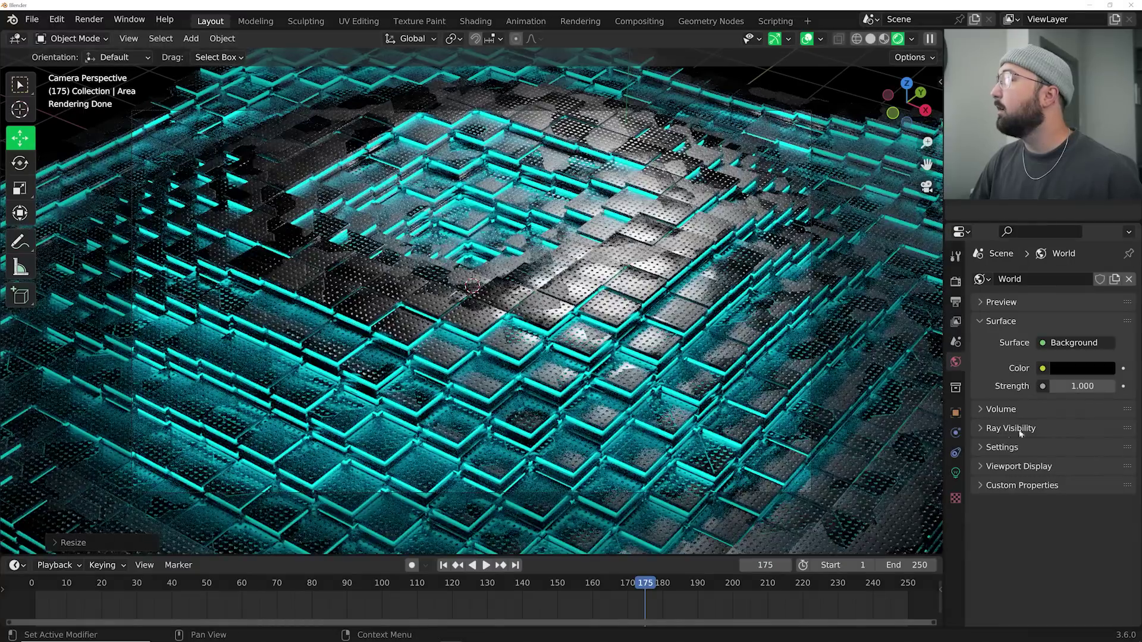
- Assign a Principled Volume to the World with Density 0.03 and play the animation to check the haze
{"action": "left_click", "coordinate": [1010, 413]}
{"action": "left_click", "coordinate": [1062, 430]}
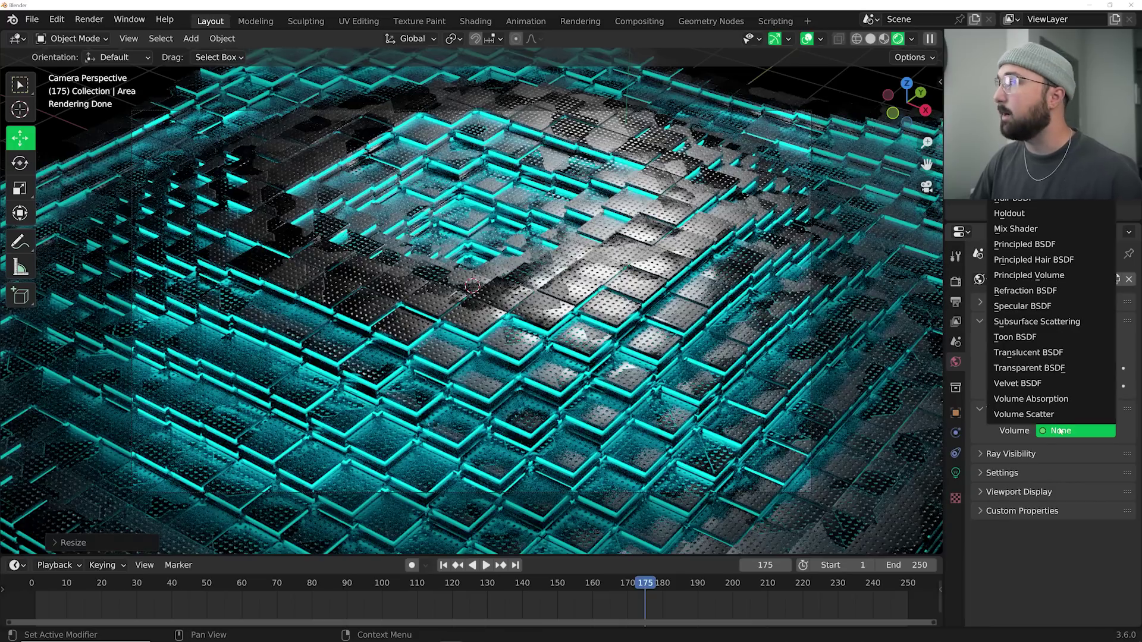
{"action": "left_click", "coordinate": [1036, 275]}
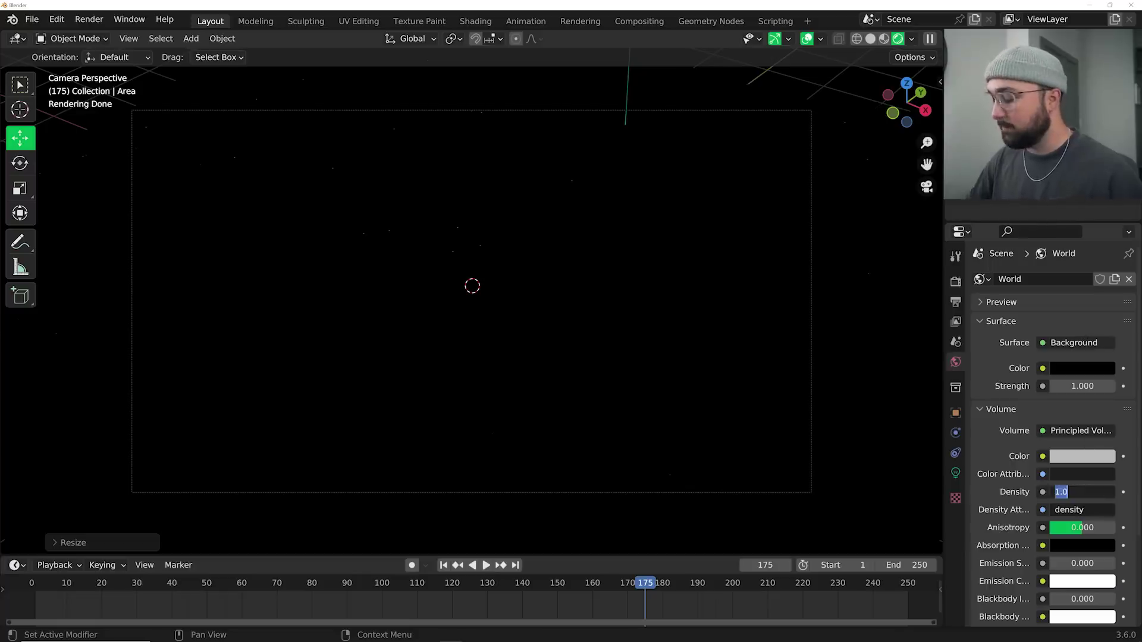
{"action": "type", "text": ".03"}
{"action": "key", "text": "Return"}
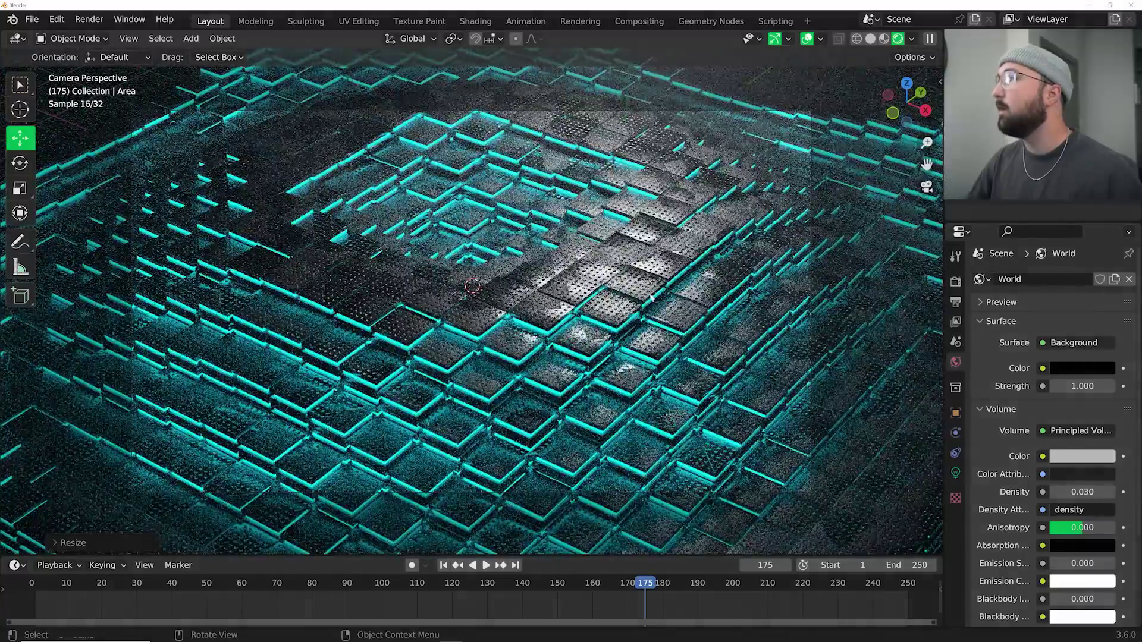
{"action": "key", "text": "space"}
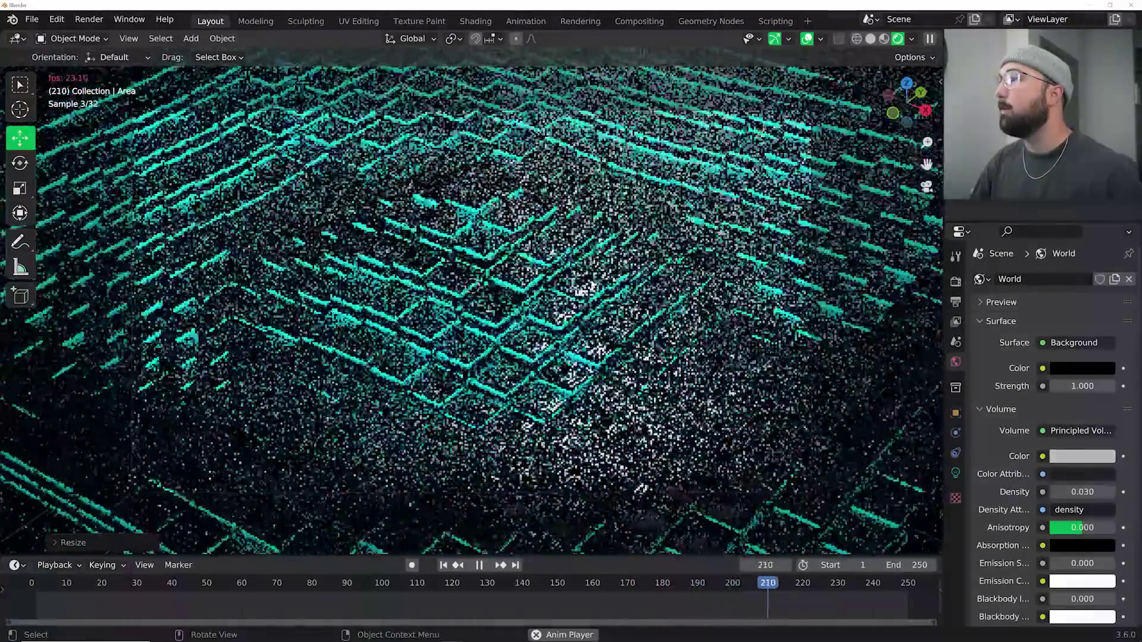
{"action": "key", "text": "space"}
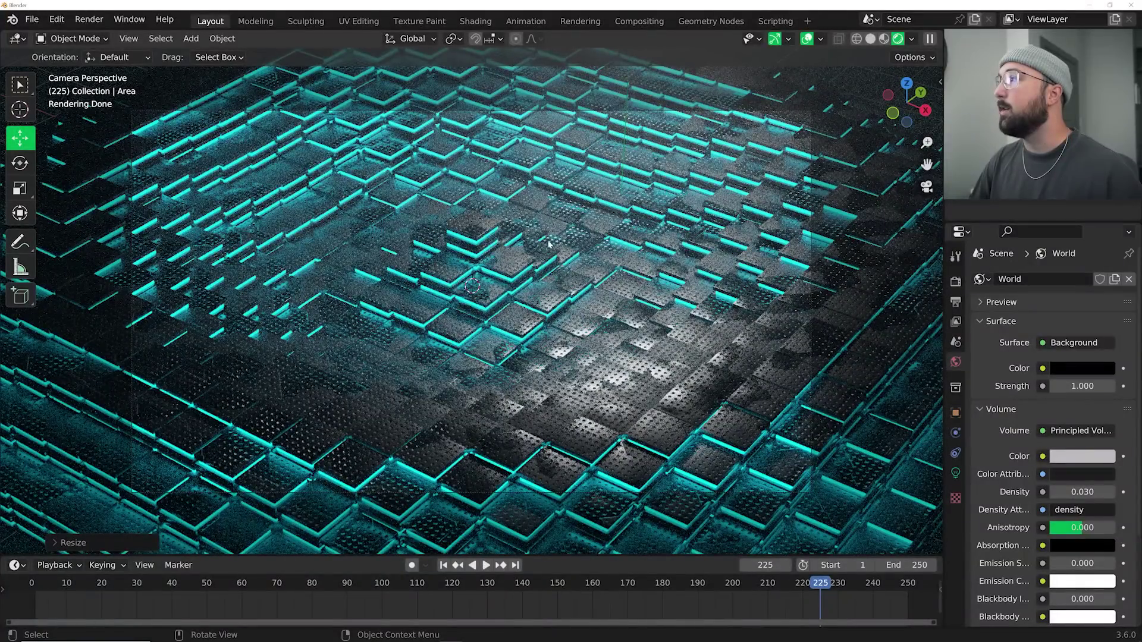
- Render a still image of frame 225, inspect the result, and close the render window
{"action": "left_click", "coordinate": [88, 20]}
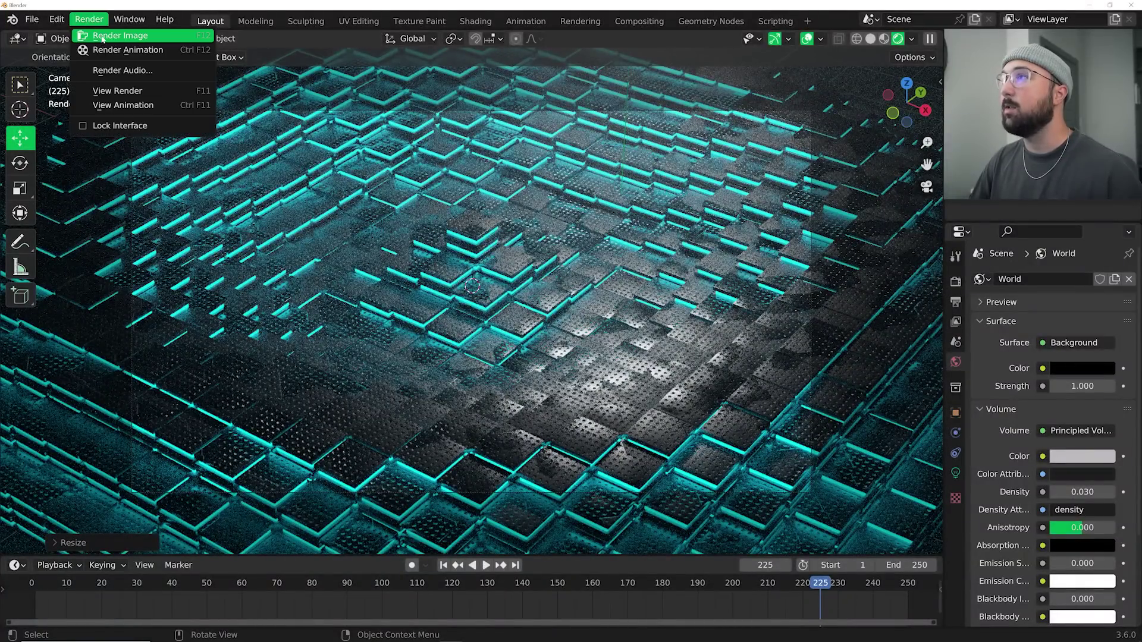
{"action": "left_click", "coordinate": [119, 33]}
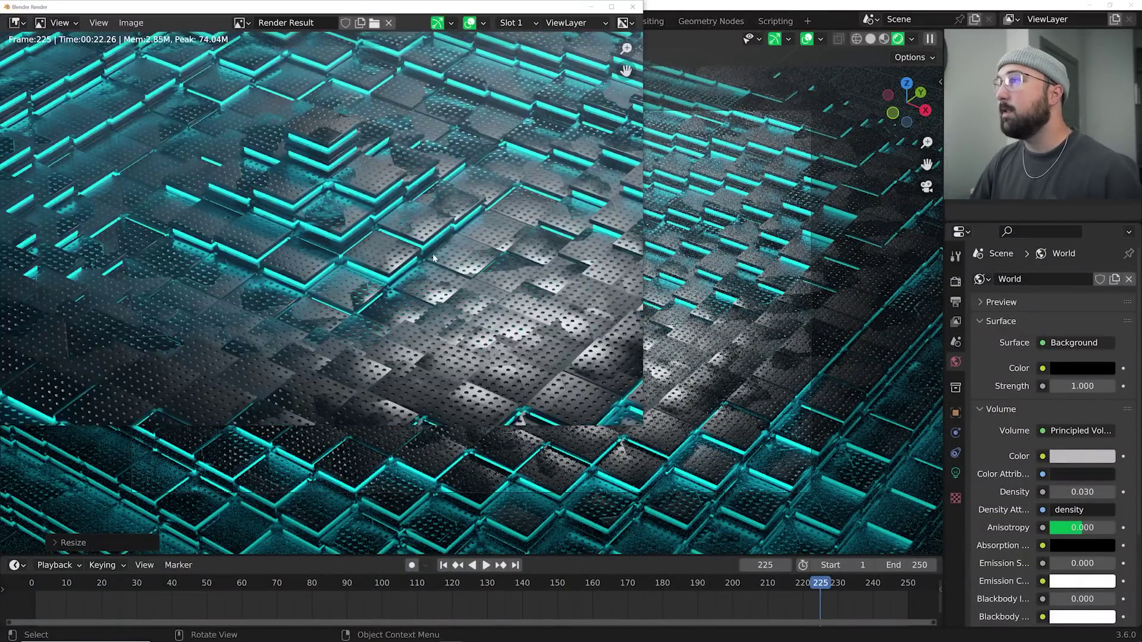
{"action": "scroll", "coordinate": [432, 258], "scroll_direction": "down", "scroll_amount": 1}
{"action": "middle_click_drag", "start_coordinate": [413, 228], "coordinate": [406, 276]}
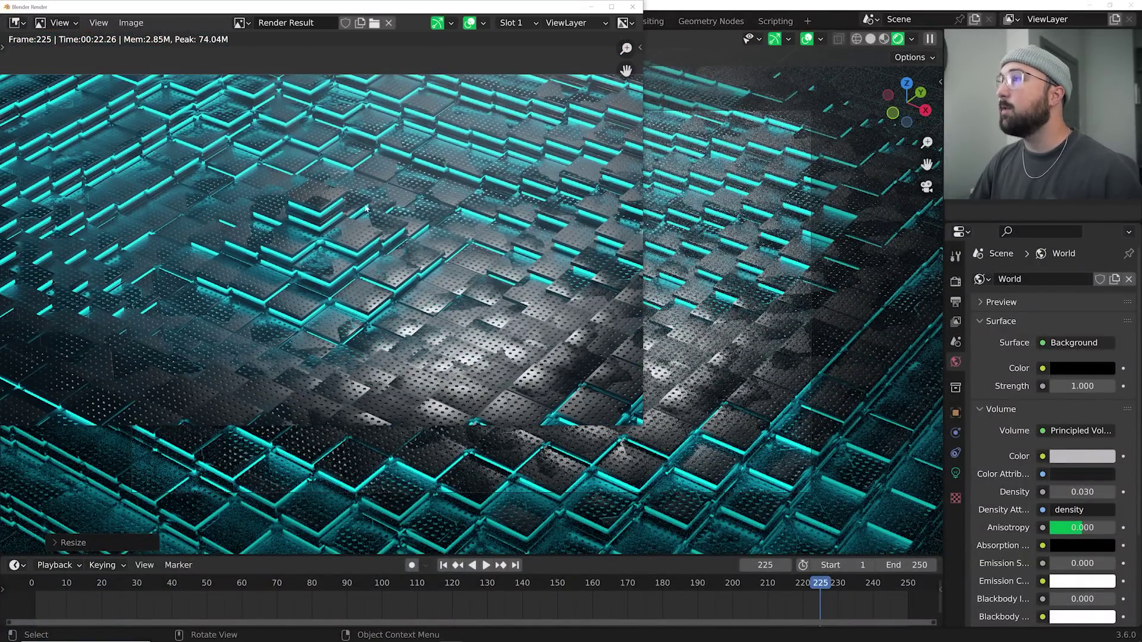
{"action": "left_click", "coordinate": [631, 6]}
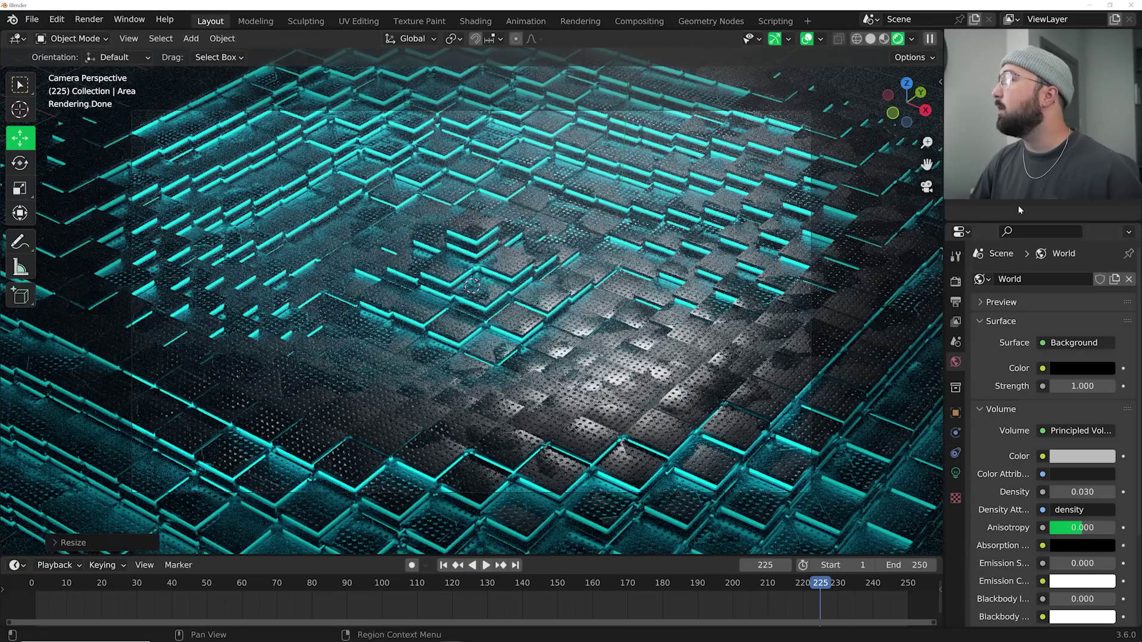
- Set the Emission Strength of the cube's Material.001 to 20 and play the animation to check the glow
{"action": "left_click", "coordinate": [1001, 110]}
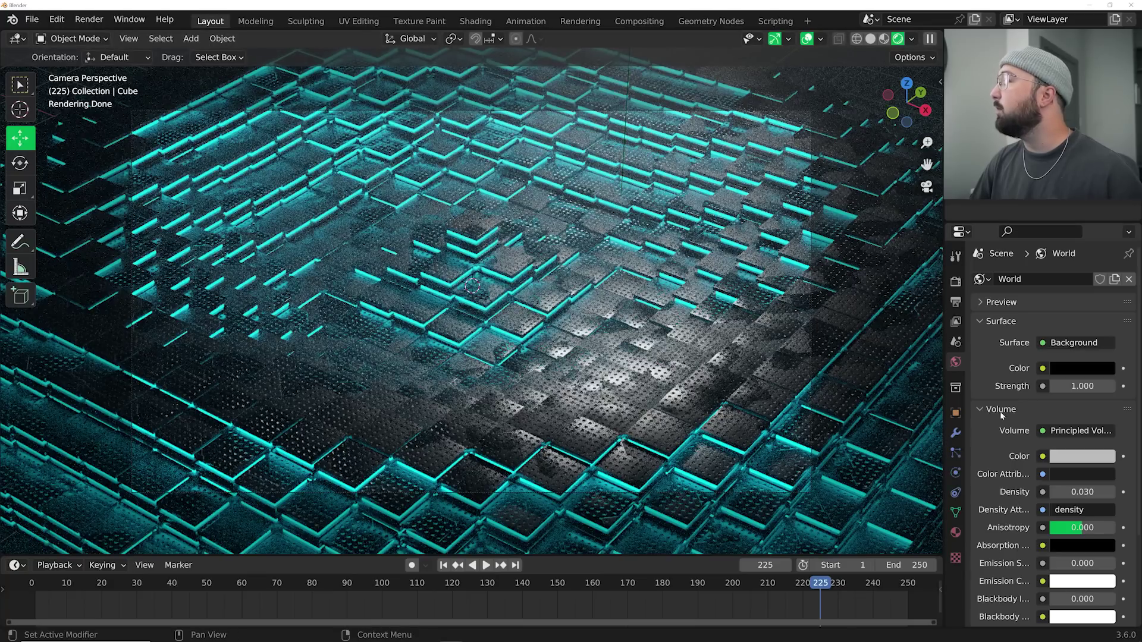
{"action": "left_click", "coordinate": [955, 533]}
{"action": "left_click", "coordinate": [1018, 297]}
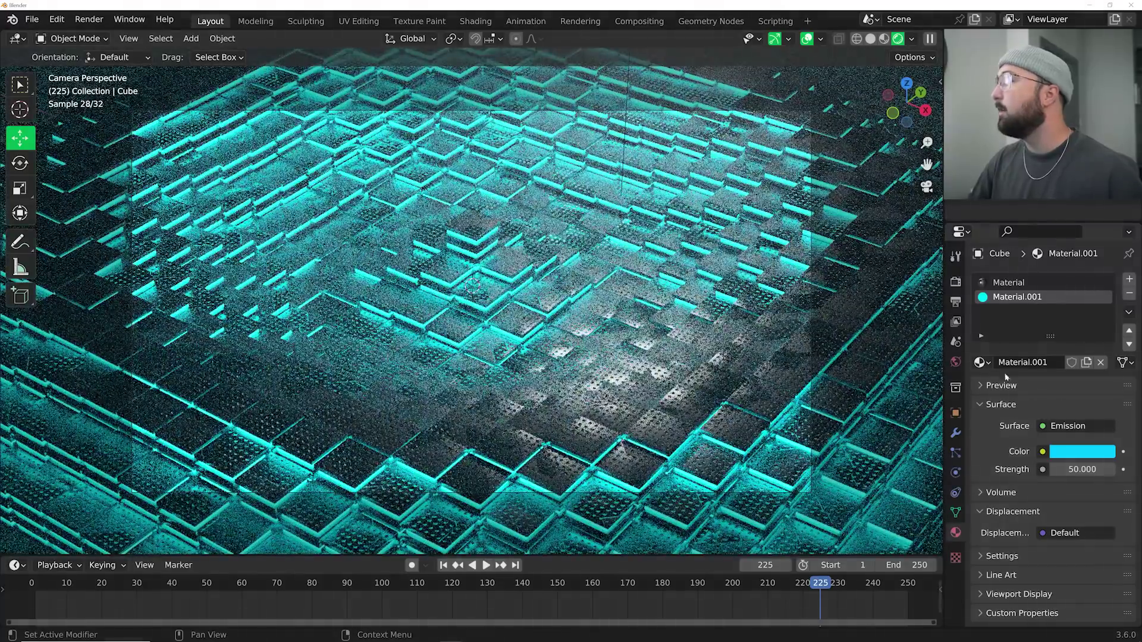
{"action": "type", "text": "20"}
{"action": "key", "text": "Return"}
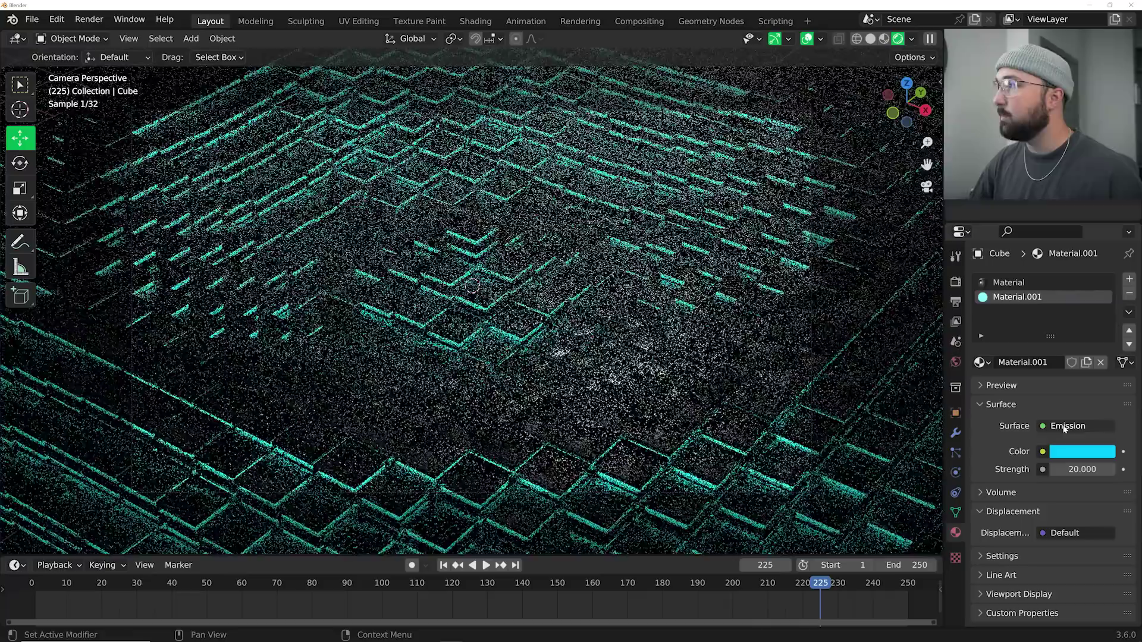
{"action": "key", "text": "space"}
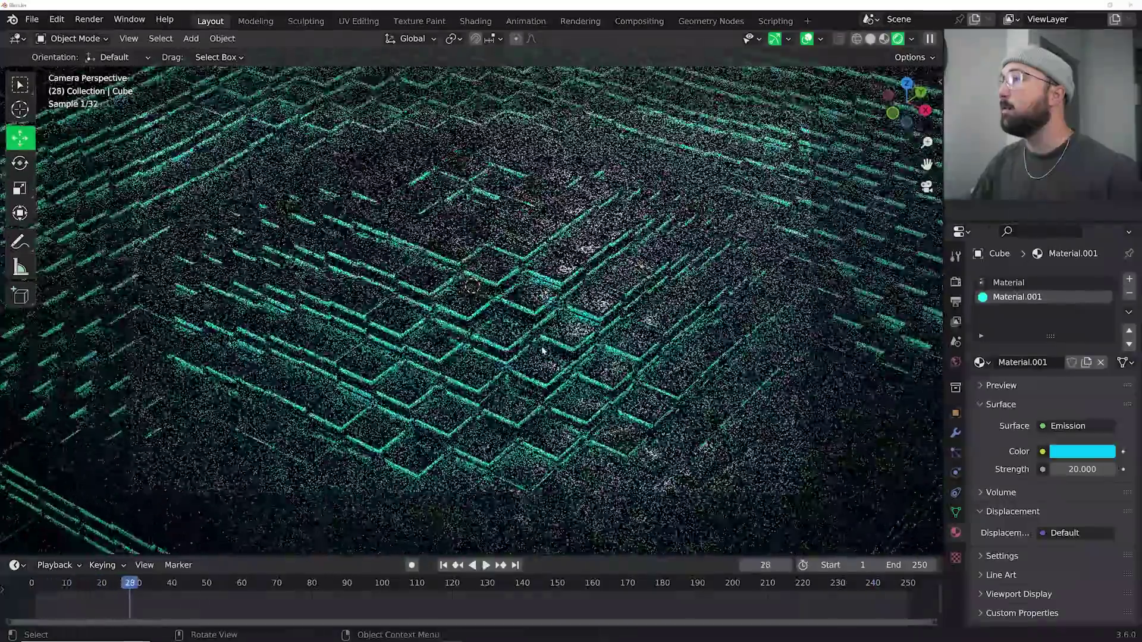
{"action": "key", "text": "space"}
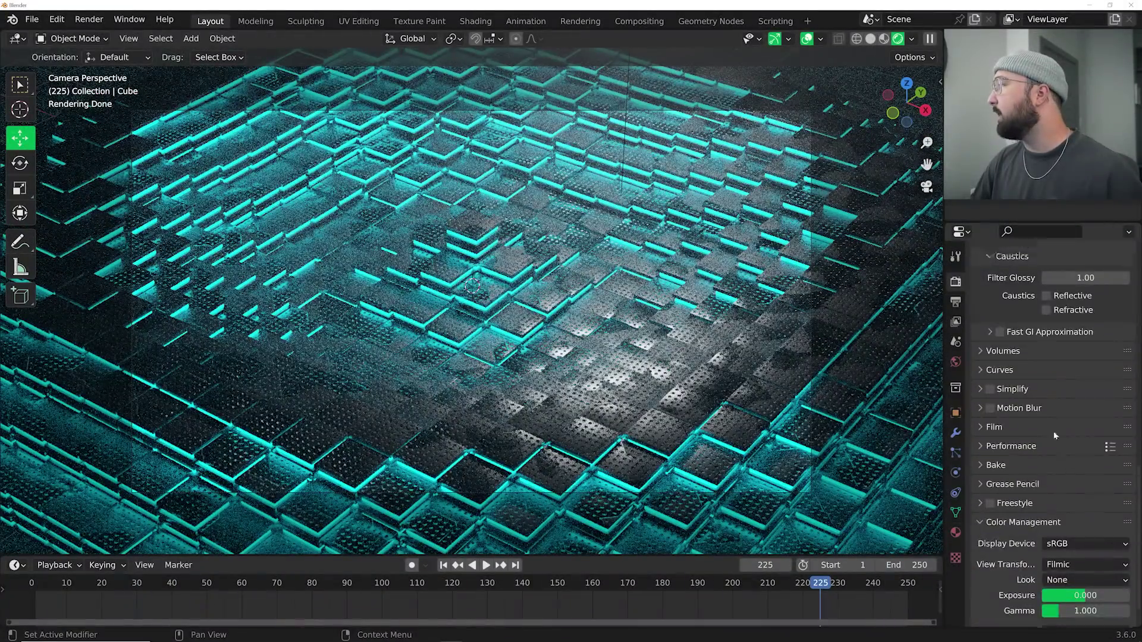
- Set the Color Management Look to Very High Contrast and inspect the tiles up close in the rendered viewport
{"action": "scroll", "coordinate": [1054, 436], "scroll_direction": "up", "scroll_amount": 5}
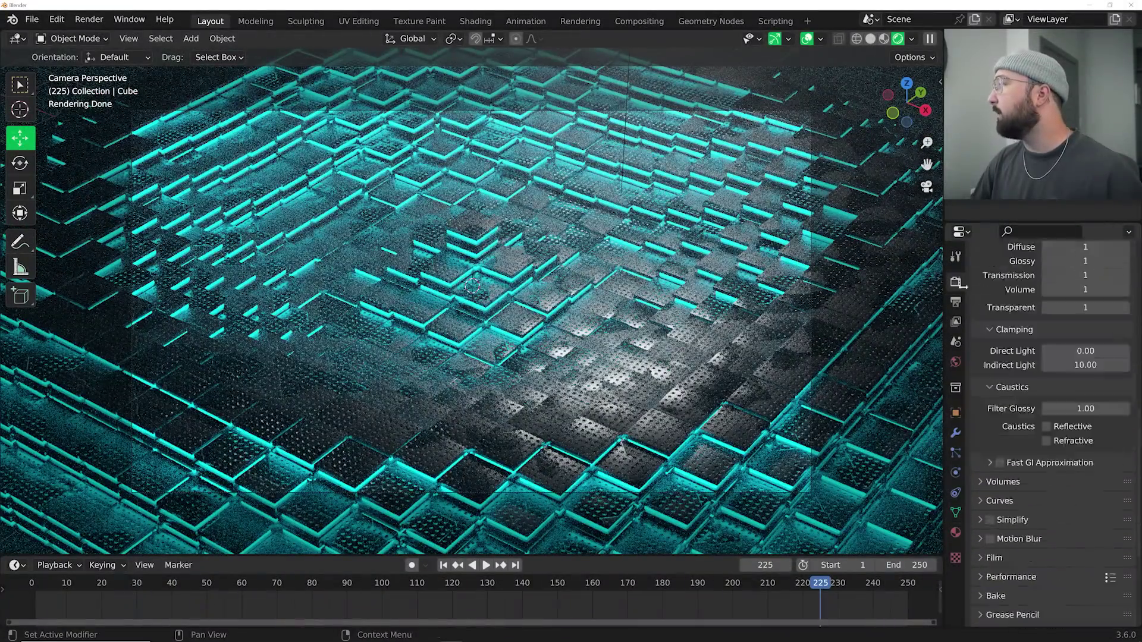
{"action": "scroll", "coordinate": [968, 288], "scroll_direction": "up", "scroll_amount": 10}
{"action": "scroll", "coordinate": [1120, 446], "scroll_direction": "down", "scroll_amount": 12}
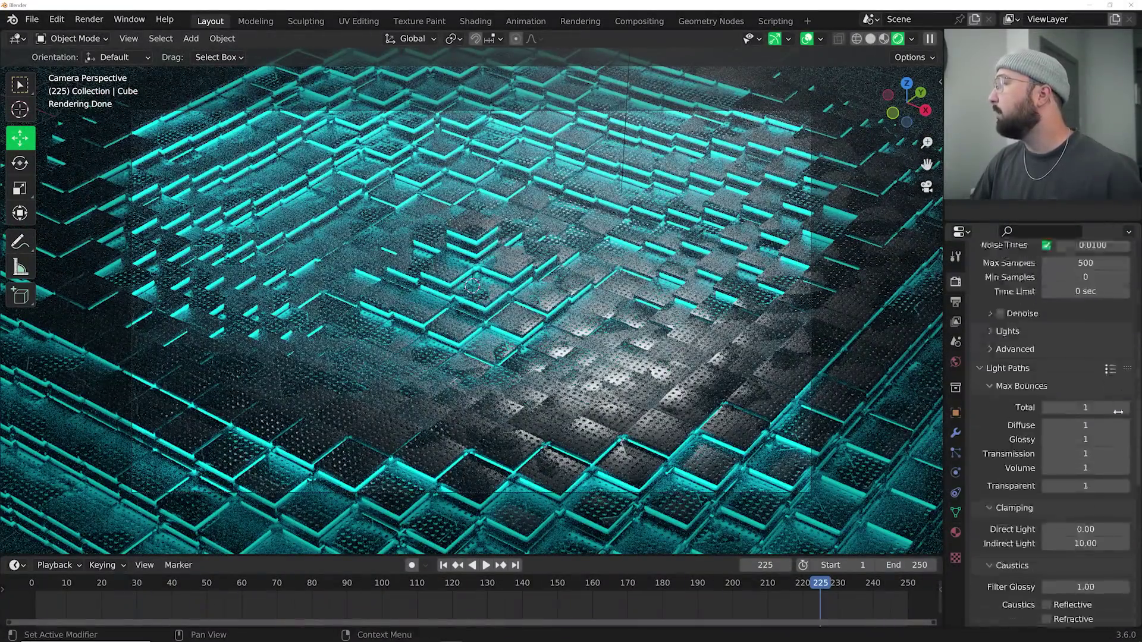
{"action": "scroll", "coordinate": [1120, 446], "scroll_direction": "down", "scroll_amount": 4}
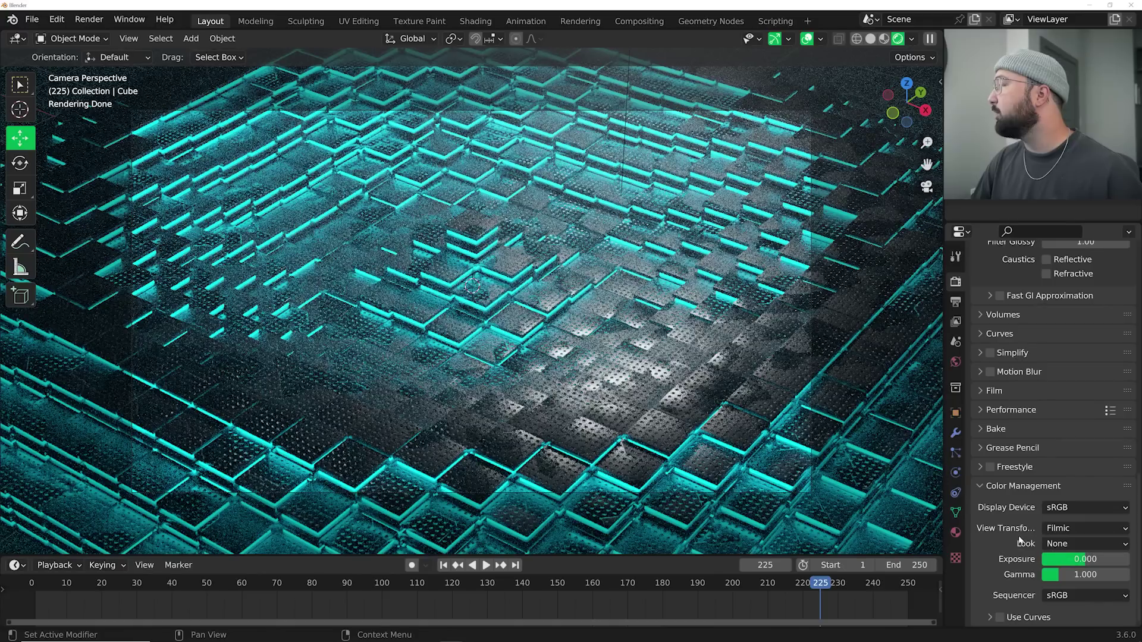
{"action": "left_click", "coordinate": [1090, 541]}
{"action": "left_click", "coordinate": [1070, 510]}
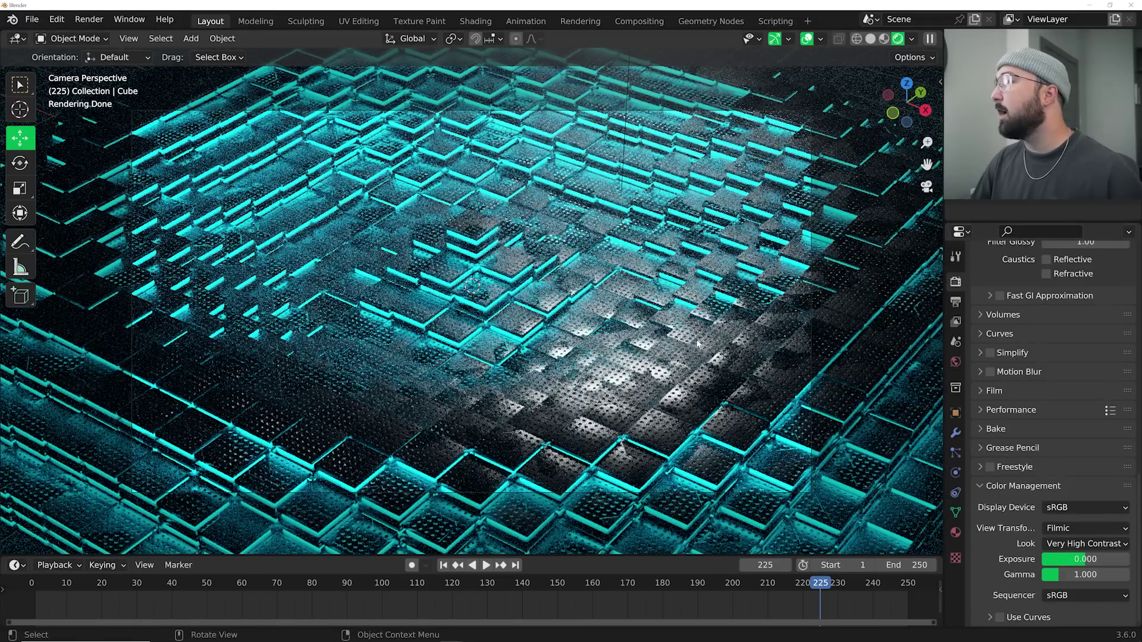
{"action": "scroll", "coordinate": [697, 343], "scroll_direction": "up", "scroll_amount": 4}
{"action": "scroll", "coordinate": [642, 277], "scroll_direction": "down", "scroll_amount": 1}
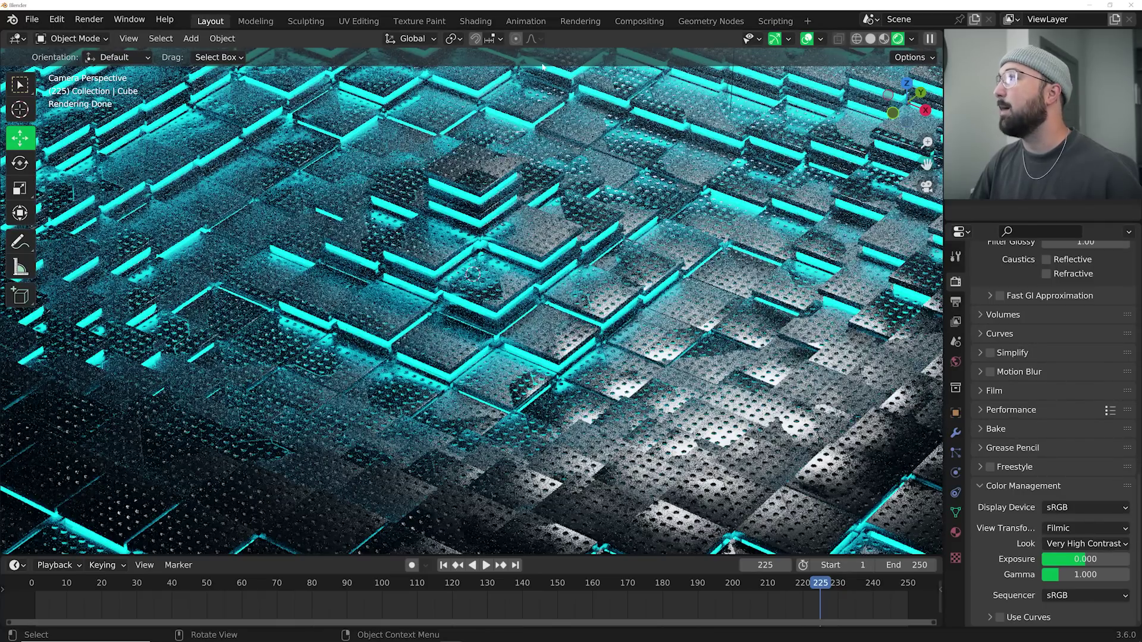
- In the tile material, set the 2D Euclidean Voronoi Texture's Scale to 1.66 and its Color Ramp's white stop to position 0.164
{"action": "left_click", "coordinate": [490, 25]}
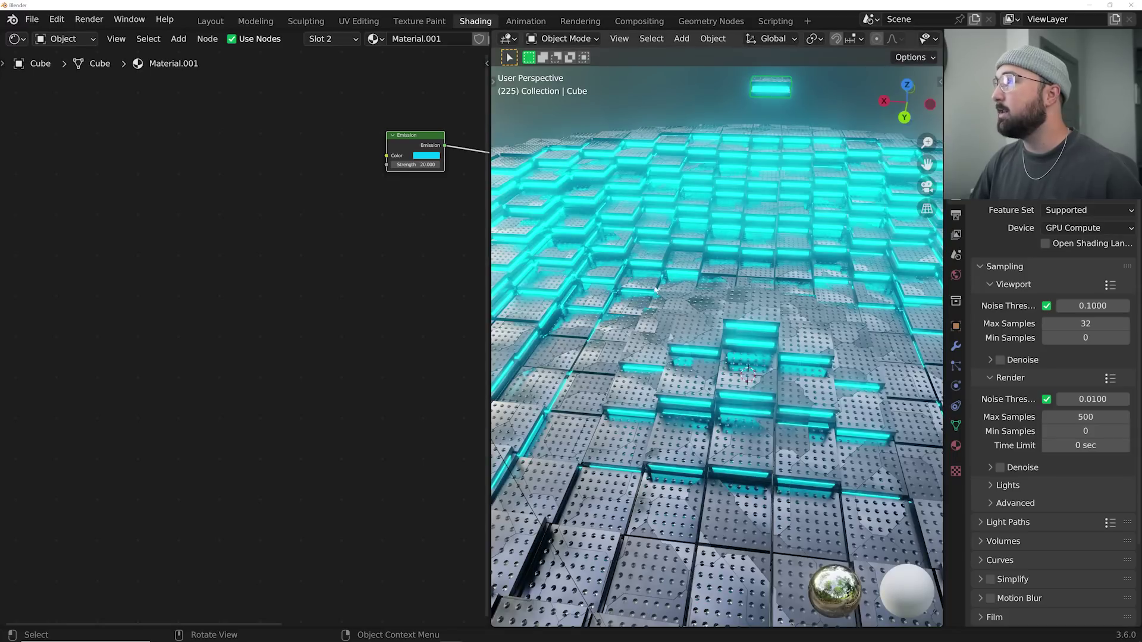
{"action": "key", "text": "Home"}
{"action": "left_click", "coordinate": [330, 39]}
{"action": "left_click", "coordinate": [321, 70]}
{"action": "middle_click_drag", "start_coordinate": [241, 433], "coordinate": [345, 329]}
{"action": "scroll", "coordinate": [321, 368], "scroll_direction": "up", "scroll_amount": 8}
{"action": "scroll", "coordinate": [345, 357], "scroll_direction": "up", "scroll_amount": 3}
{"action": "middle_click_drag", "start_coordinate": [154, 397], "coordinate": [393, 354]}
{"action": "scroll", "coordinate": [357, 328], "scroll_direction": "down", "scroll_amount": 7}
{"action": "middle_click_drag", "start_coordinate": [269, 257], "coordinate": [255, 465]}
{"action": "scroll", "coordinate": [249, 416], "scroll_direction": "up", "scroll_amount": 5}
{"action": "scroll", "coordinate": [301, 426], "scroll_direction": "down", "scroll_amount": 5}
{"action": "middle_click_drag", "start_coordinate": [301, 425], "coordinate": [302, 357]}
{"action": "scroll", "coordinate": [301, 356], "scroll_direction": "up", "scroll_amount": 2}
{"action": "left_click_drag", "start_coordinate": [202, 554], "coordinate": [144, 554]}
{"action": "middle_click_drag", "start_coordinate": [353, 463], "coordinate": [266, 456]}
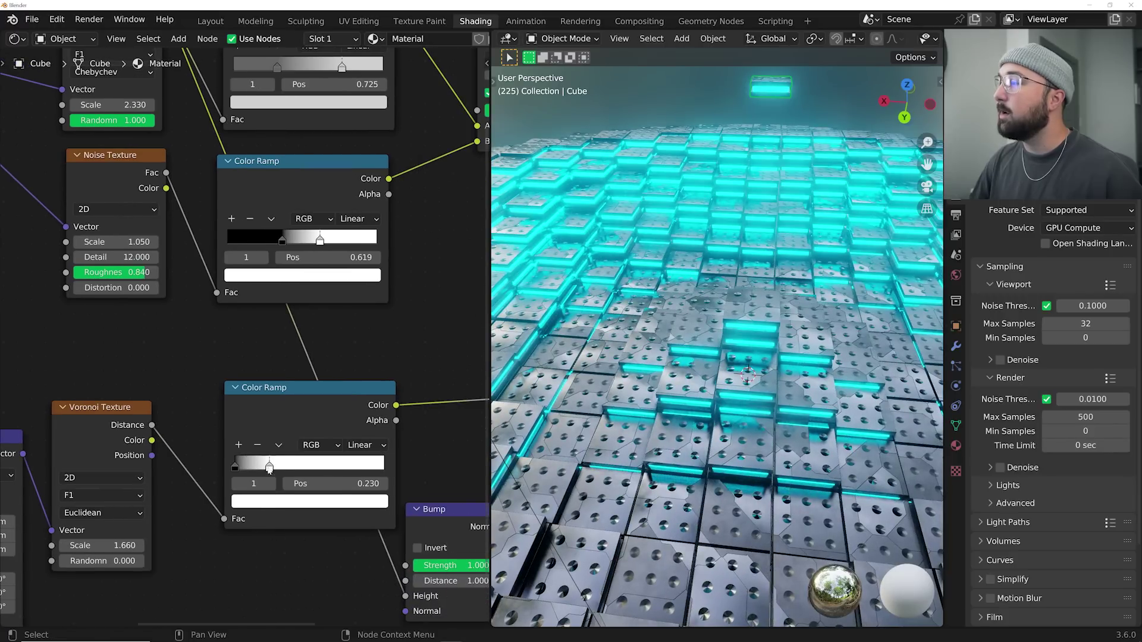
{"action": "left_click_drag", "start_coordinate": [270, 467], "coordinate": [258, 468]}
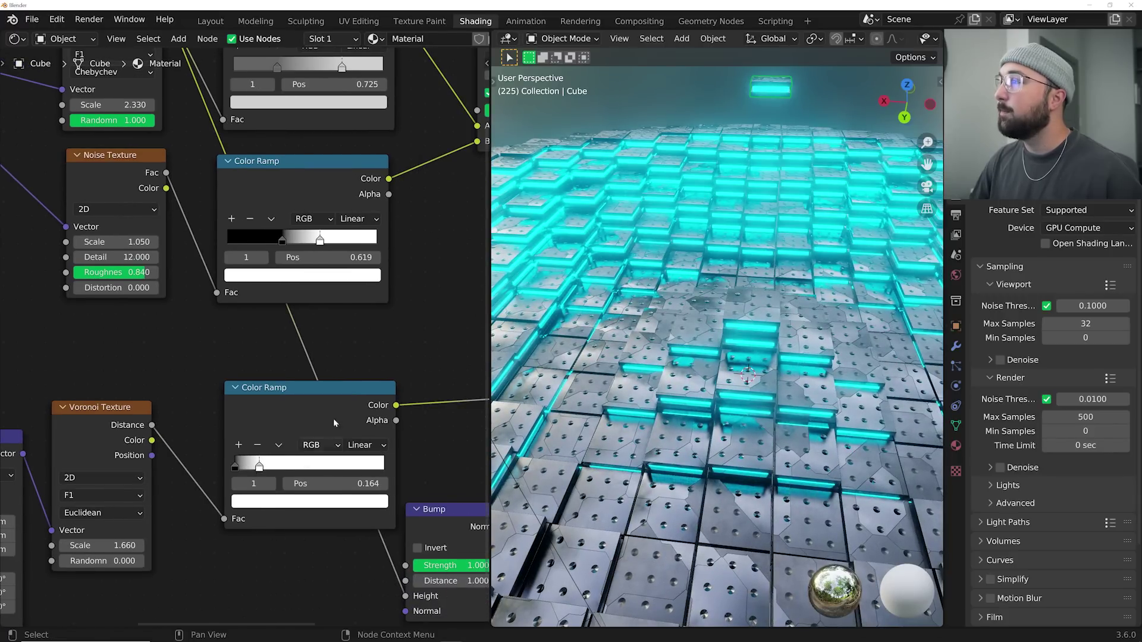
- Lighten the black stop of the Noise Texture's Color Ramp to mid gray and check the tiles through the camera
{"action": "scroll", "coordinate": [320, 447], "scroll_direction": "down", "scroll_amount": 2}
{"action": "middle_click_drag", "start_coordinate": [322, 331], "coordinate": [209, 318]}
{"action": "middle_click_drag", "start_coordinate": [256, 287], "coordinate": [268, 420]}
{"action": "scroll", "coordinate": [266, 420], "scroll_direction": "up", "scroll_amount": 3}
{"action": "middle_click_drag", "start_coordinate": [165, 415], "coordinate": [269, 405]}
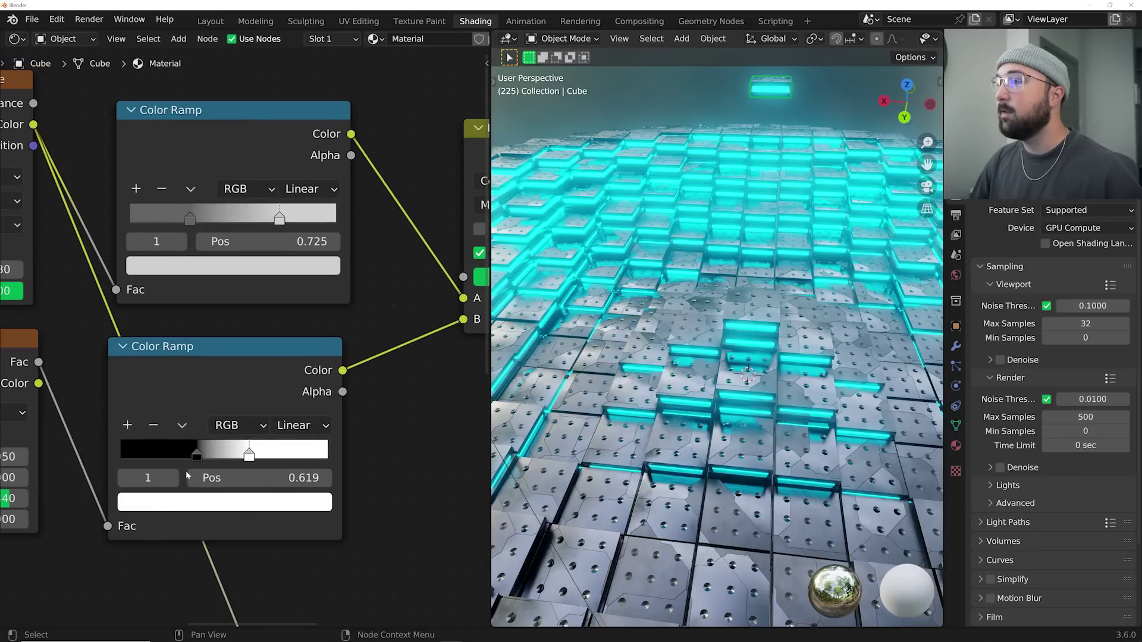
{"action": "left_click", "coordinate": [196, 456]}
{"action": "left_click", "coordinate": [208, 503]}
{"action": "left_click_drag", "start_coordinate": [286, 338], "coordinate": [283, 296]}
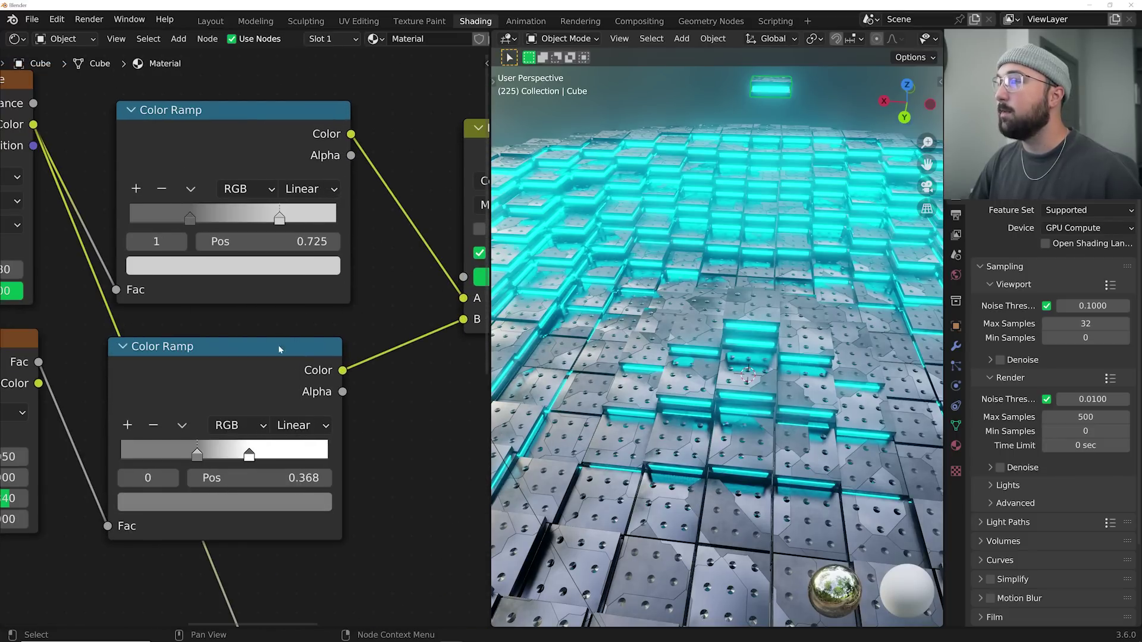
{"action": "middle_click_drag", "start_coordinate": [624, 333], "coordinate": [711, 357]}
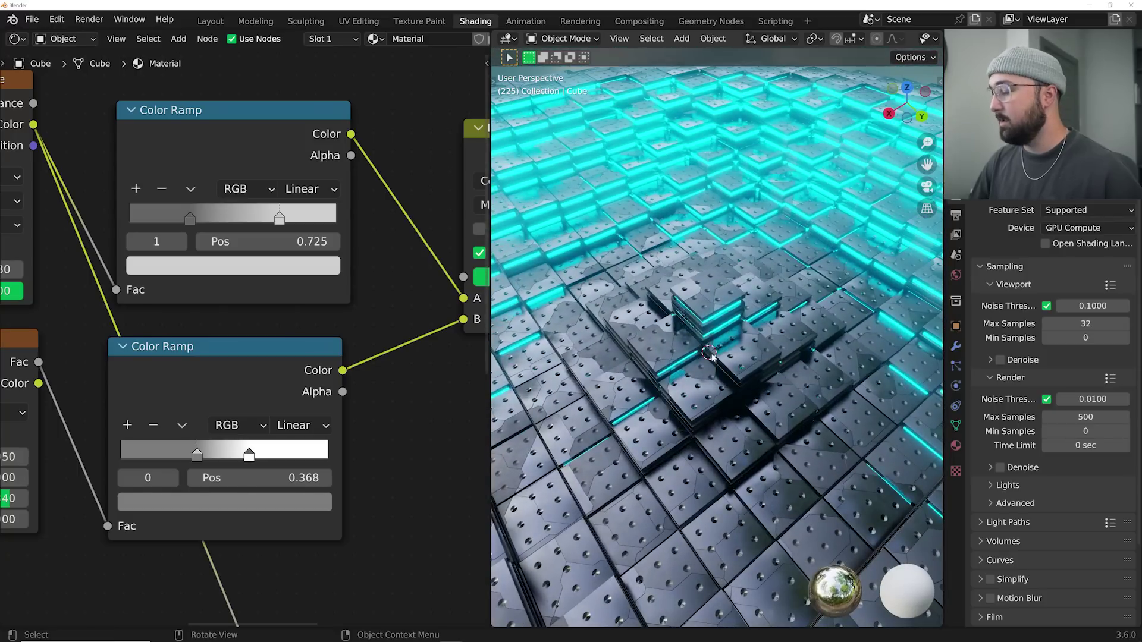
{"action": "key", "text": "KP_0"}
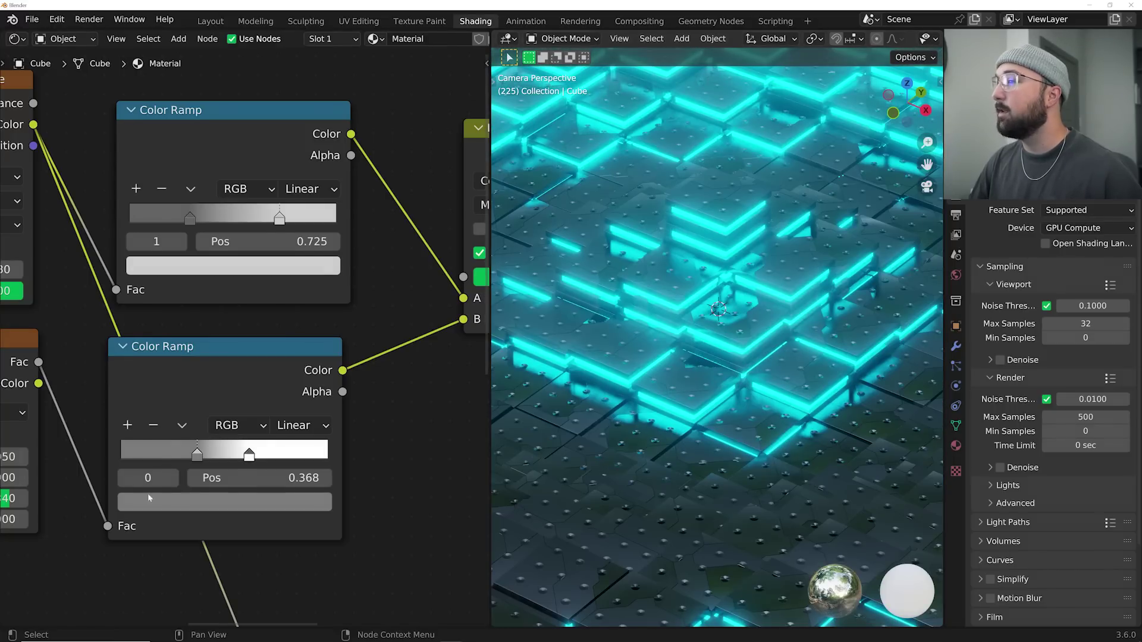
- Slightly increase the Scale of the Euclidean Voronoi Texture that makes the holes in the tile material
{"action": "middle_click_drag", "start_coordinate": [148, 498], "coordinate": [296, 440]}
{"action": "middle_click_drag", "start_coordinate": [206, 563], "coordinate": [341, 364]}
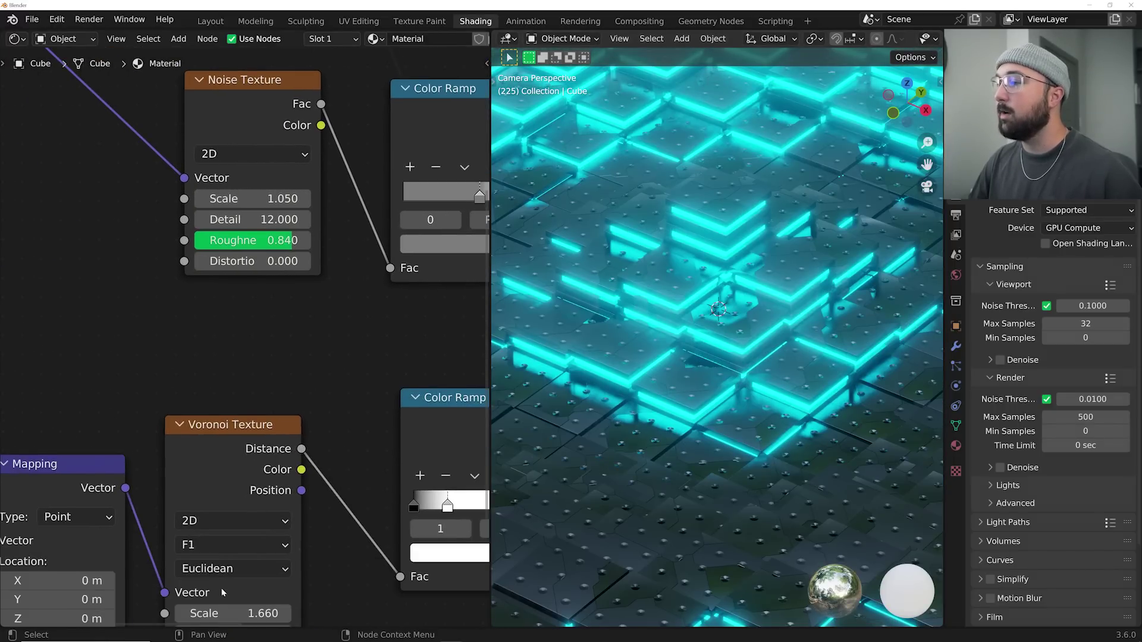
{"action": "middle_click_drag", "start_coordinate": [223, 592], "coordinate": [249, 535]}
{"action": "left_click_drag", "start_coordinate": [255, 556], "coordinate": [303, 556], "text": "shift"}
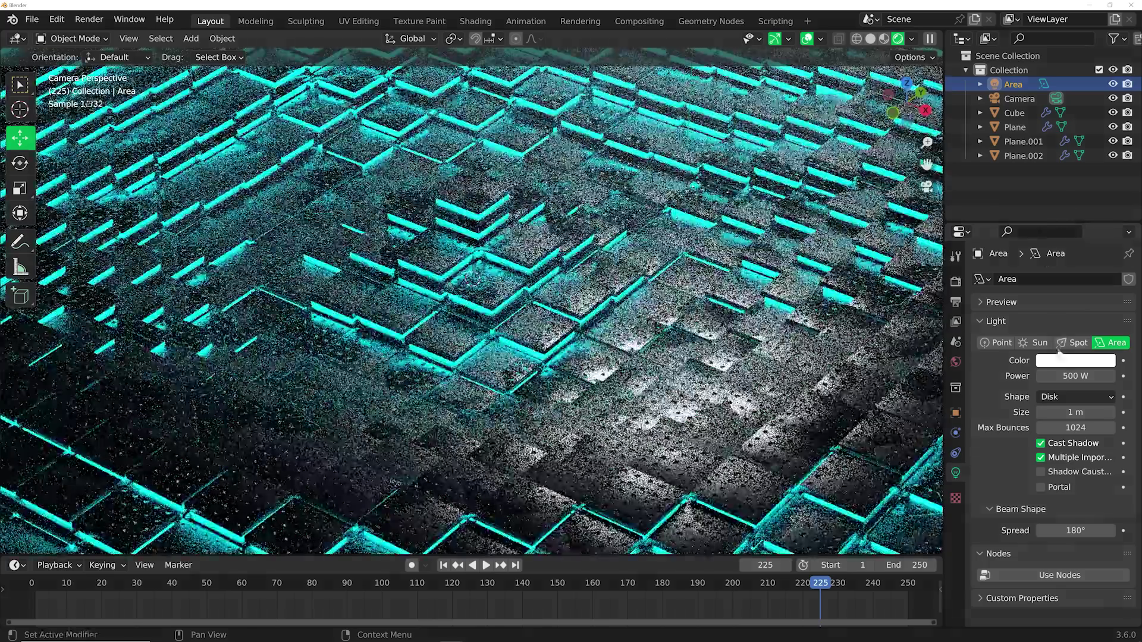
- Tint the area light pale blue and lower it to a Z location of 2.028 m
{"action": "left_click", "coordinate": [1065, 360]}
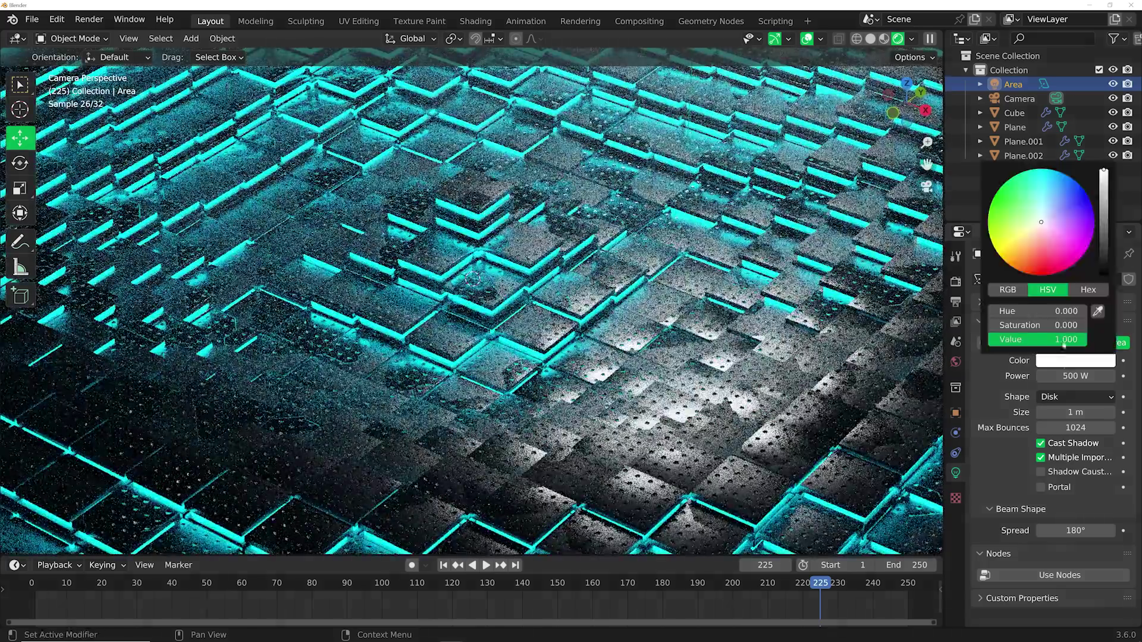
{"action": "left_click", "coordinate": [1054, 214]}
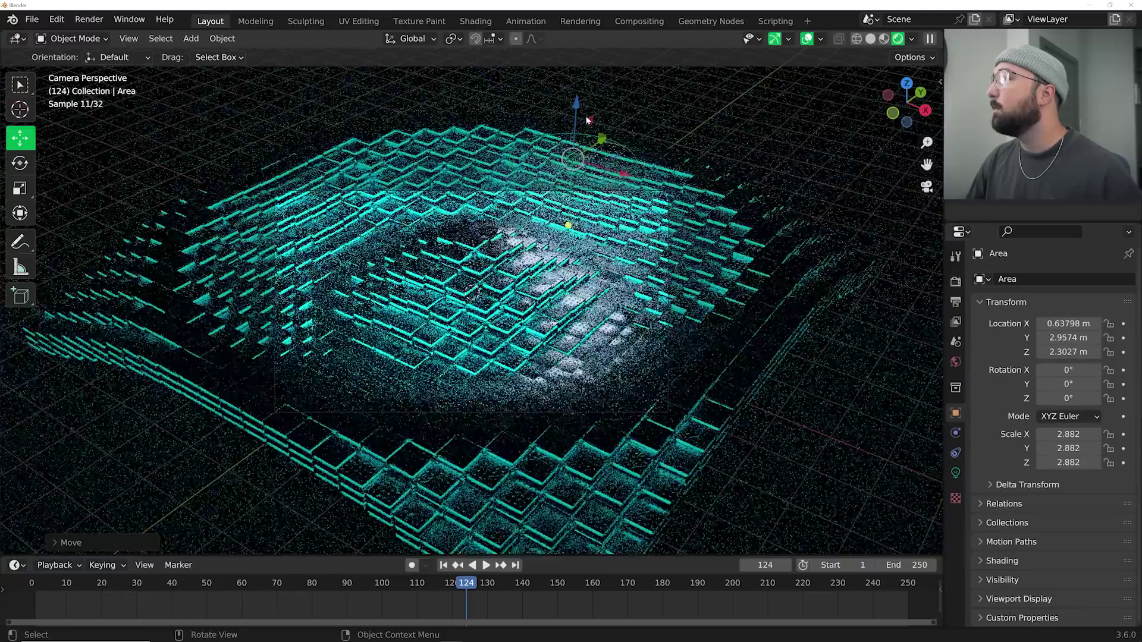
{"action": "key", "text": "g"}
{"action": "key", "text": "z"}
{"action": "left_click", "coordinate": [670, 170]}
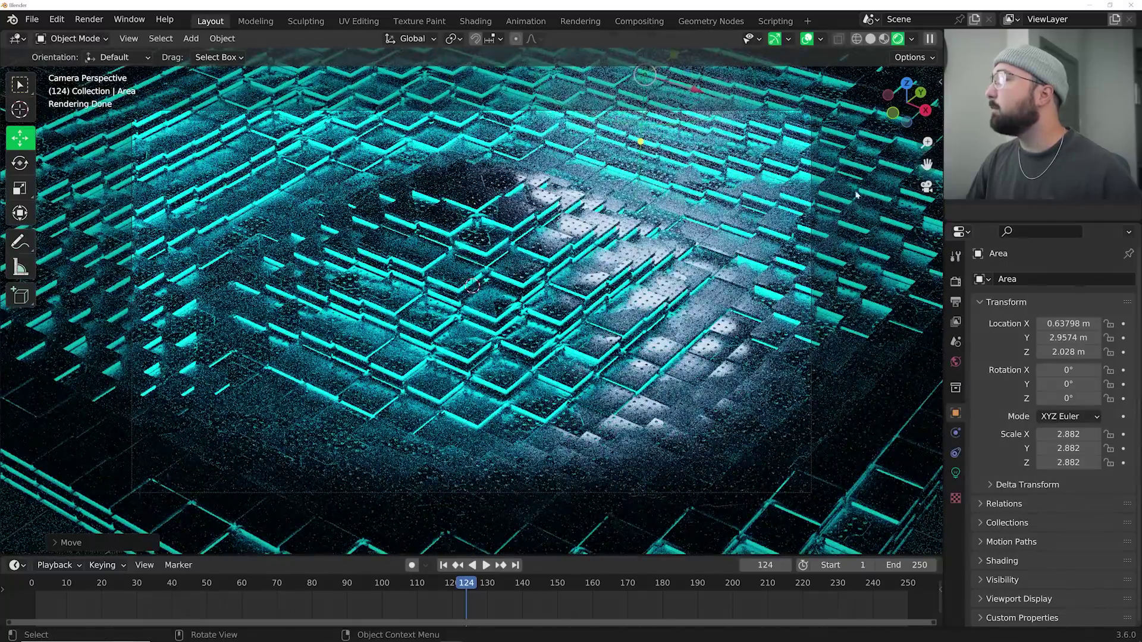
- Move the area light along Y to 1.8374 m and undo the trial shift along X
{"action": "left_click_drag", "start_coordinate": [673, 59], "coordinate": [663, 65]}
{"action": "key", "text": "ctrl+z"}
{"action": "left_click_drag", "start_coordinate": [1086, 325], "coordinate": [1045, 337]}
{"action": "key", "text": "ctrl+z"}
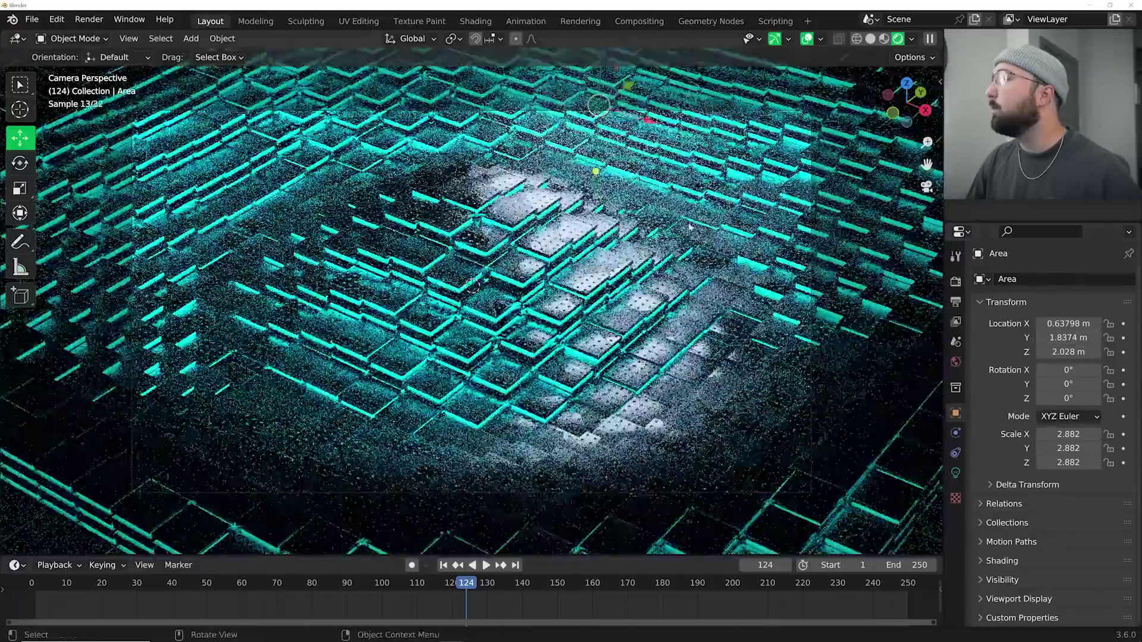
- Scale the area light up to 4.224 and raise it to a Z location of 2.5929 m
{"action": "key", "text": "s"}
{"action": "left_click", "coordinate": [844, 57]}
{"action": "scroll", "coordinate": [654, 89], "scroll_direction": "down", "scroll_amount": 2}
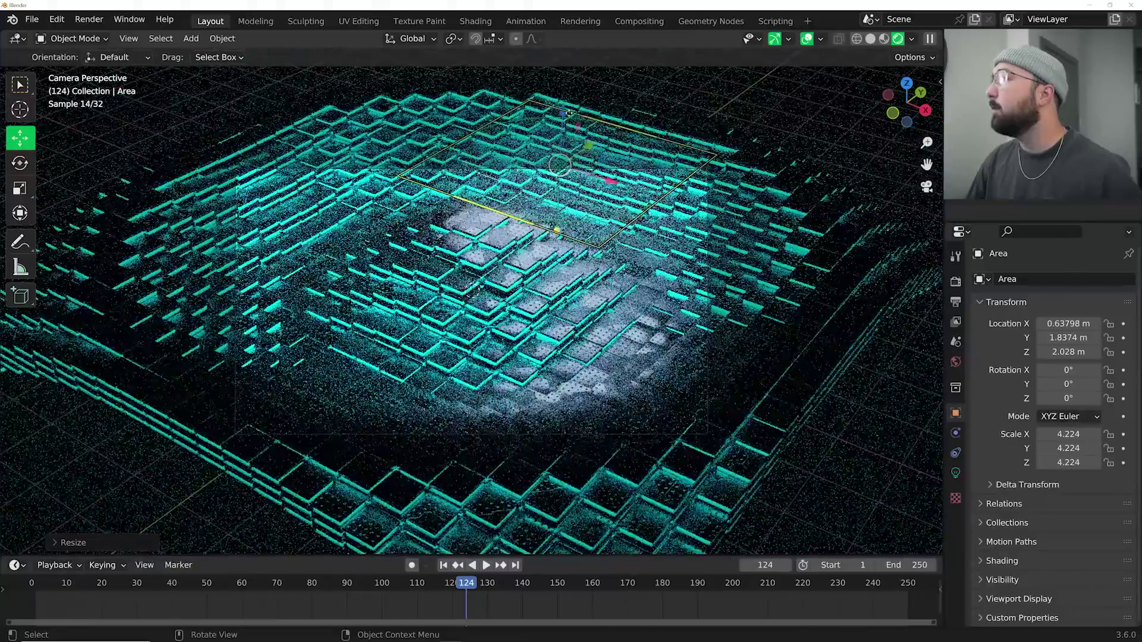
{"action": "left_click_drag", "start_coordinate": [562, 128], "coordinate": [562, 101]}
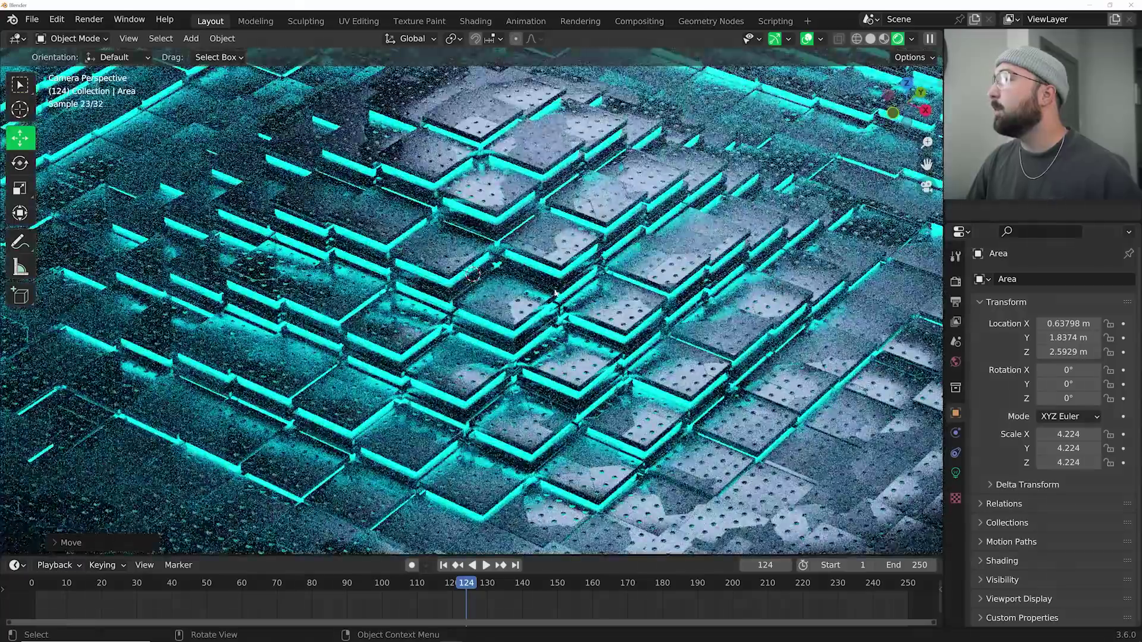
{"action": "scroll", "coordinate": [659, 343], "scroll_direction": "down", "scroll_amount": 1}
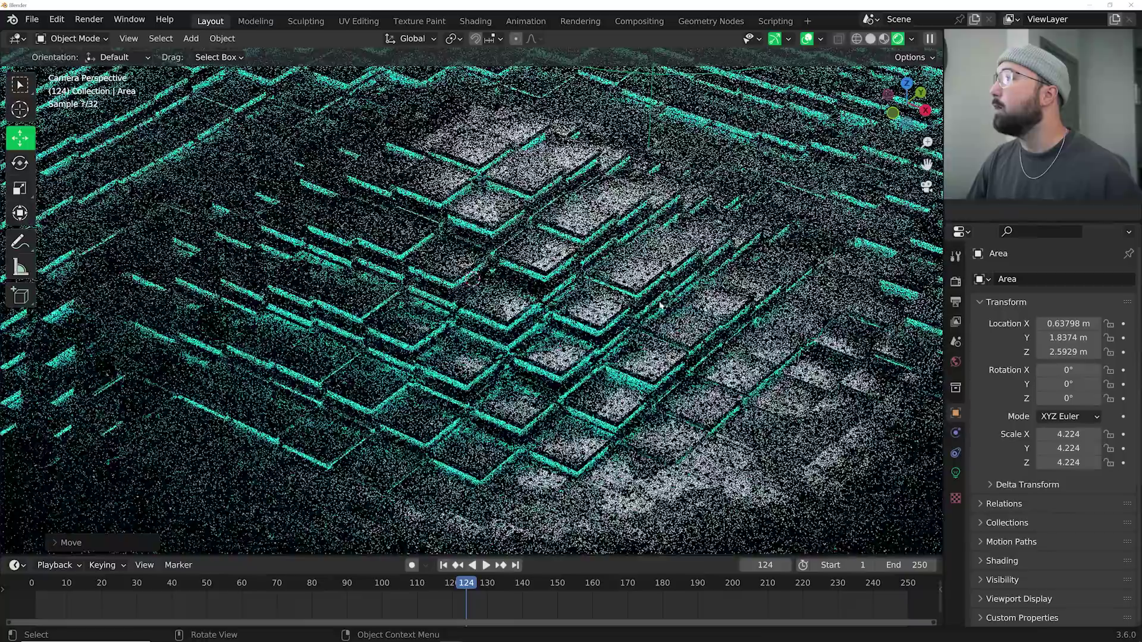
- Switch the viewport to solid shading, render a still of frame 124, inspect it, and close the render window
{"action": "left_click", "coordinate": [870, 39]}
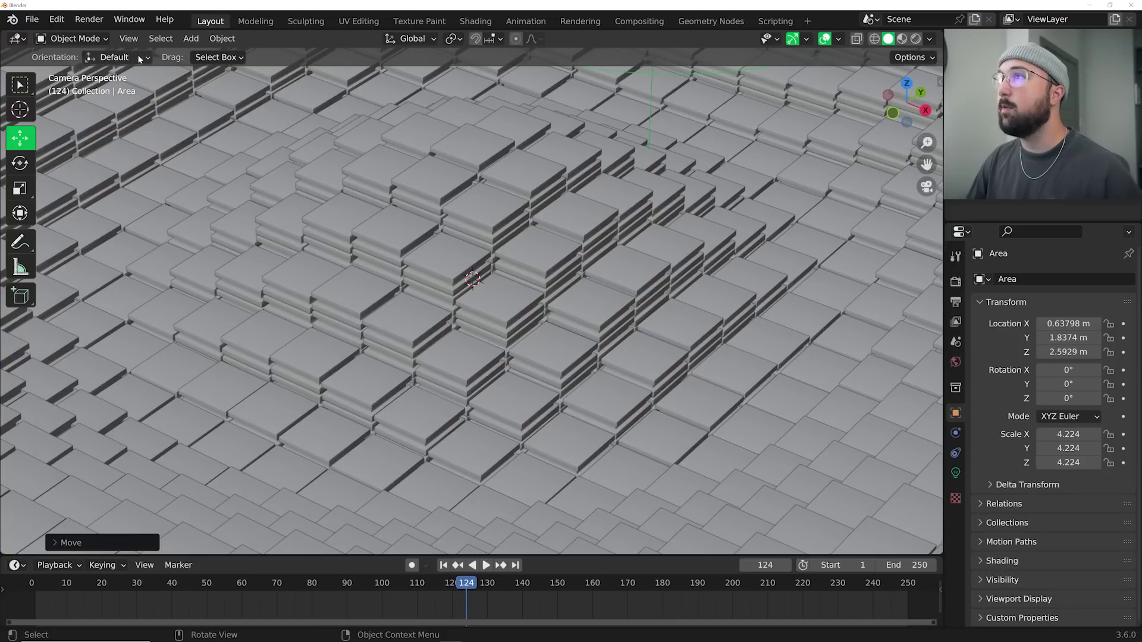
{"action": "left_click", "coordinate": [89, 19]}
{"action": "left_click", "coordinate": [113, 33]}
{"action": "scroll", "coordinate": [427, 263], "scroll_direction": "down", "scroll_amount": 4}
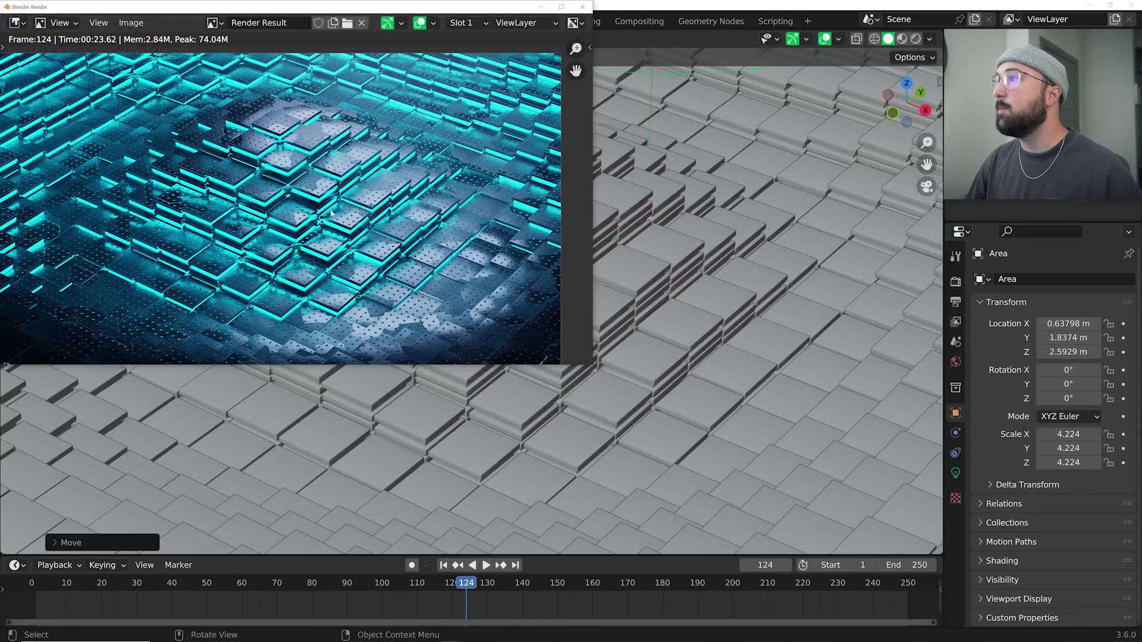
{"action": "left_click", "coordinate": [582, 7]}
- Enable nodes in the compositor and add a Viewer node below the Composite node
{"action": "left_click", "coordinate": [639, 21]}
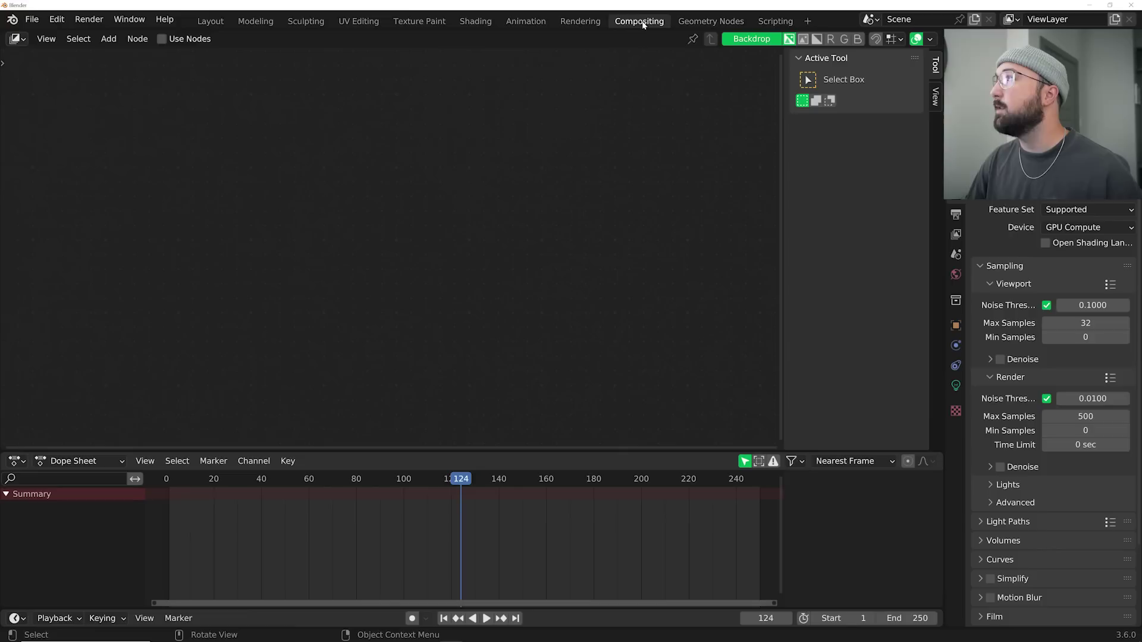
{"action": "left_click", "coordinate": [161, 39]}
{"action": "key", "text": "shift+a"}
{"action": "left_click", "coordinate": [582, 189]}
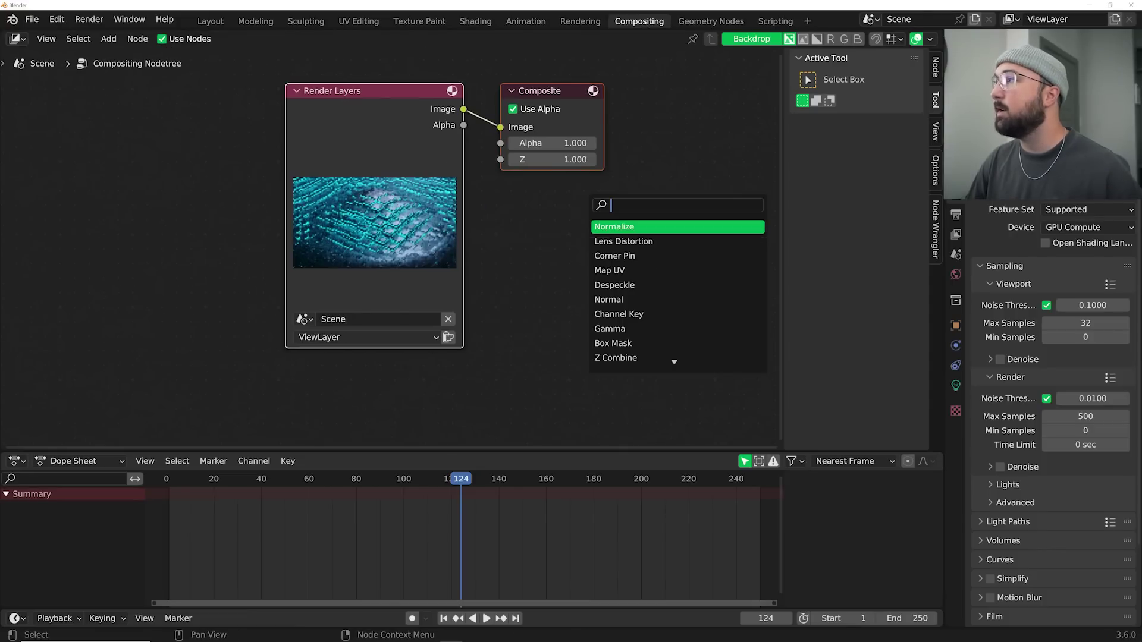
{"action": "type", "text": "vie"}
{"action": "key", "text": "Return"}
{"action": "left_click", "coordinate": [543, 223]}
- Connect the Render Layers image to the Viewer and merge both output links through a reroute point
{"action": "left_click_drag", "start_coordinate": [380, 143], "coordinate": [217, 151]}
{"action": "left_click_drag", "start_coordinate": [300, 118], "coordinate": [507, 216]}
{"action": "right_click_drag", "start_coordinate": [451, 110], "coordinate": [415, 246], "text": "shift"}
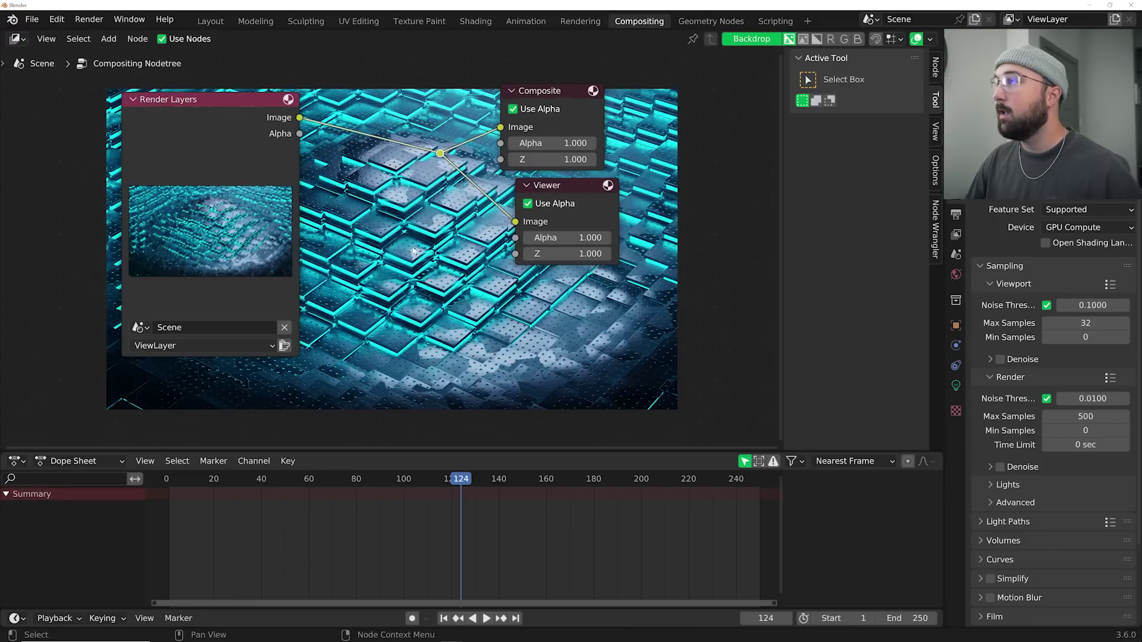
- Insert a Glare node between the Render Layers node and the reroute point and set its type to Fog Glow
{"action": "middle_click_drag", "start_coordinate": [387, 202], "coordinate": [569, 235]}
{"action": "left_click_drag", "start_coordinate": [425, 178], "coordinate": [161, 172]}
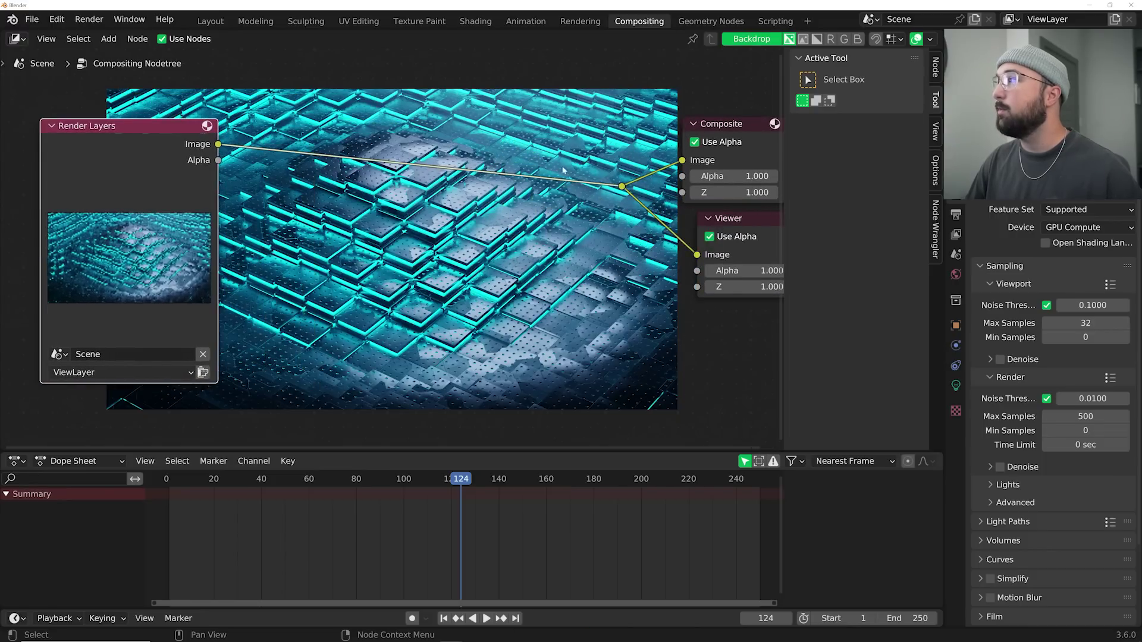
{"action": "key", "text": "shift+a"}
{"action": "left_click", "coordinate": [531, 144]}
{"action": "type", "text": "gla"}
{"action": "key", "text": "Return"}
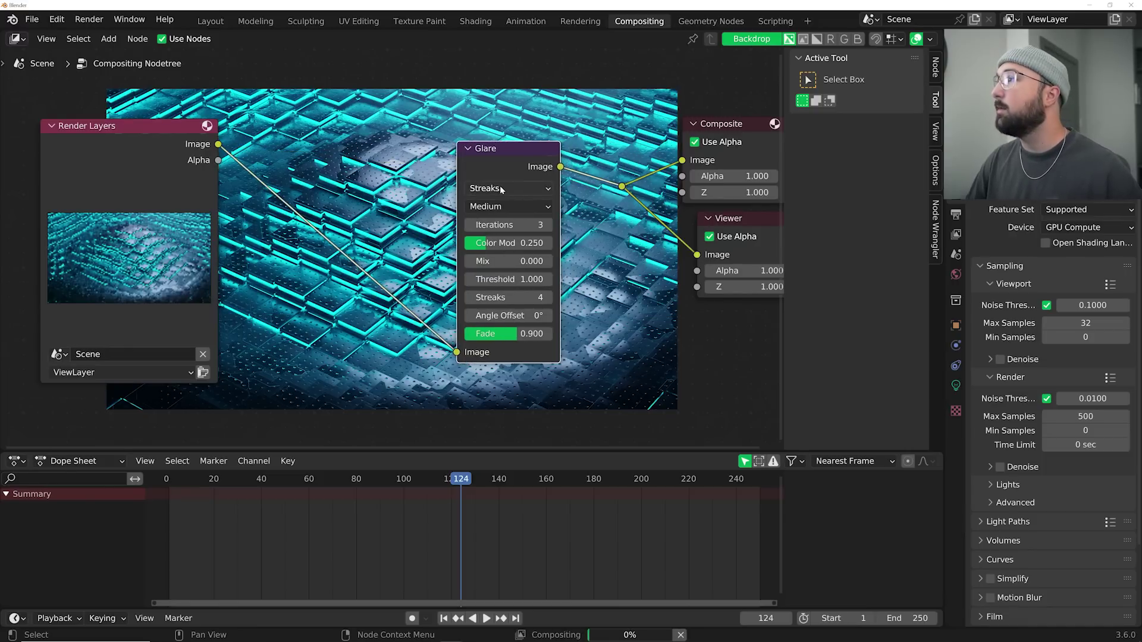
{"action": "left_click", "coordinate": [506, 195]}
{"action": "left_click", "coordinate": [506, 188]}
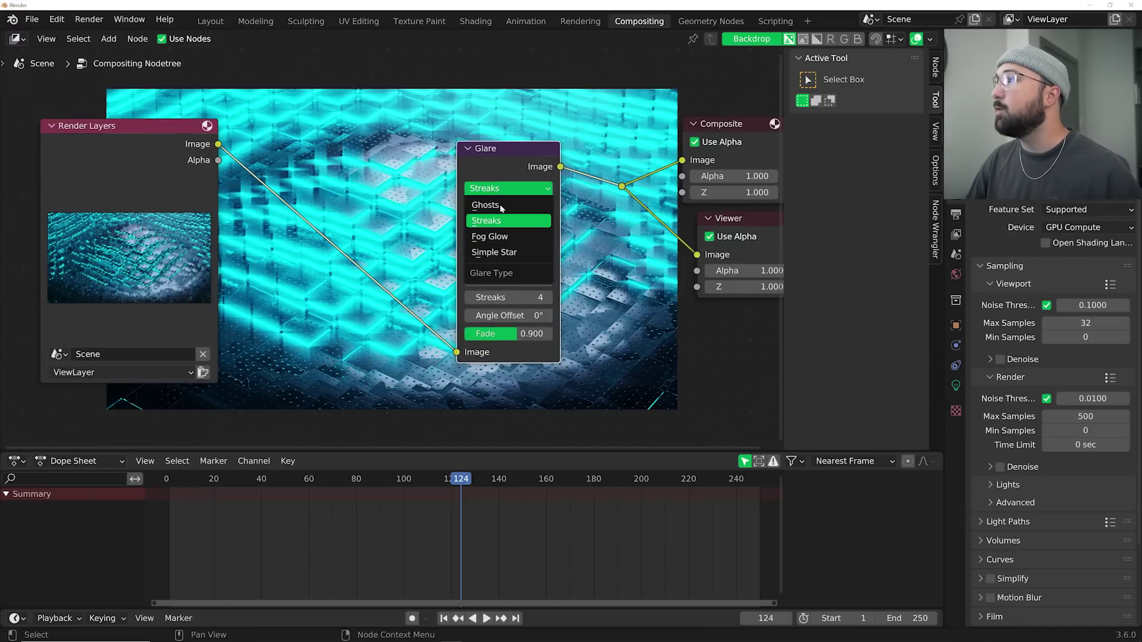
{"action": "left_click", "coordinate": [497, 236]}
- Move the Render Layers node away from the Glare node and set the Glare node's Mix to -0.6
{"action": "middle_click_drag", "start_coordinate": [381, 232], "coordinate": [501, 241]}
{"action": "left_click_drag", "start_coordinate": [312, 192], "coordinate": [173, 188]}
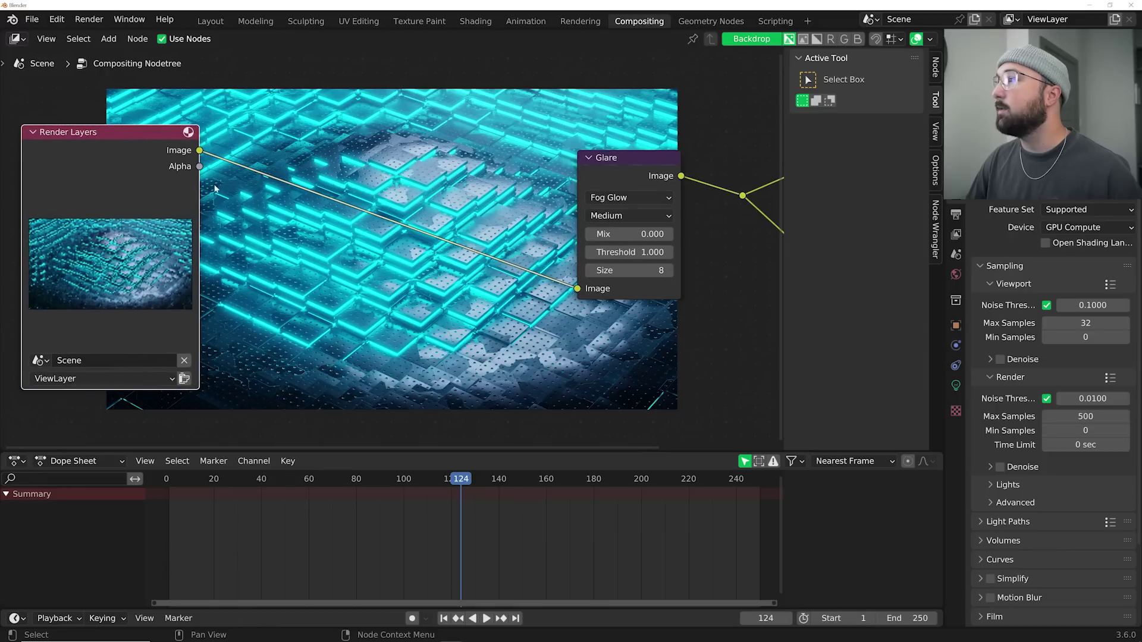
{"action": "left_click", "coordinate": [589, 234]}
{"action": "left_click", "coordinate": [589, 235]}
{"action": "left_click", "coordinate": [590, 234]}
{"action": "left_click", "coordinate": [590, 234]}
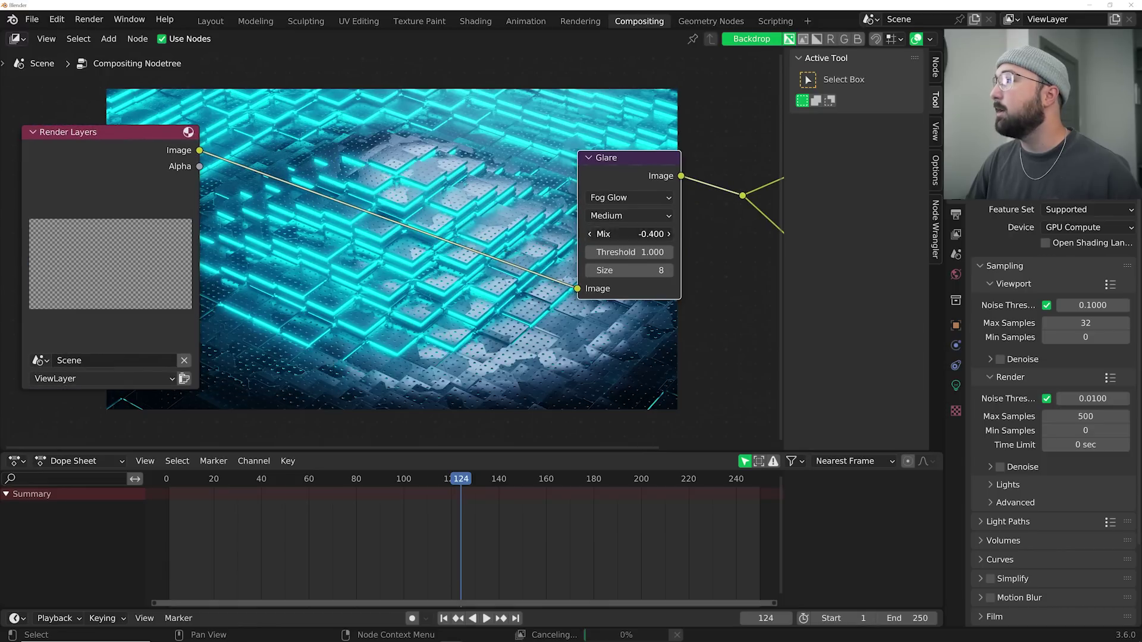
{"action": "left_click", "coordinate": [589, 234]}
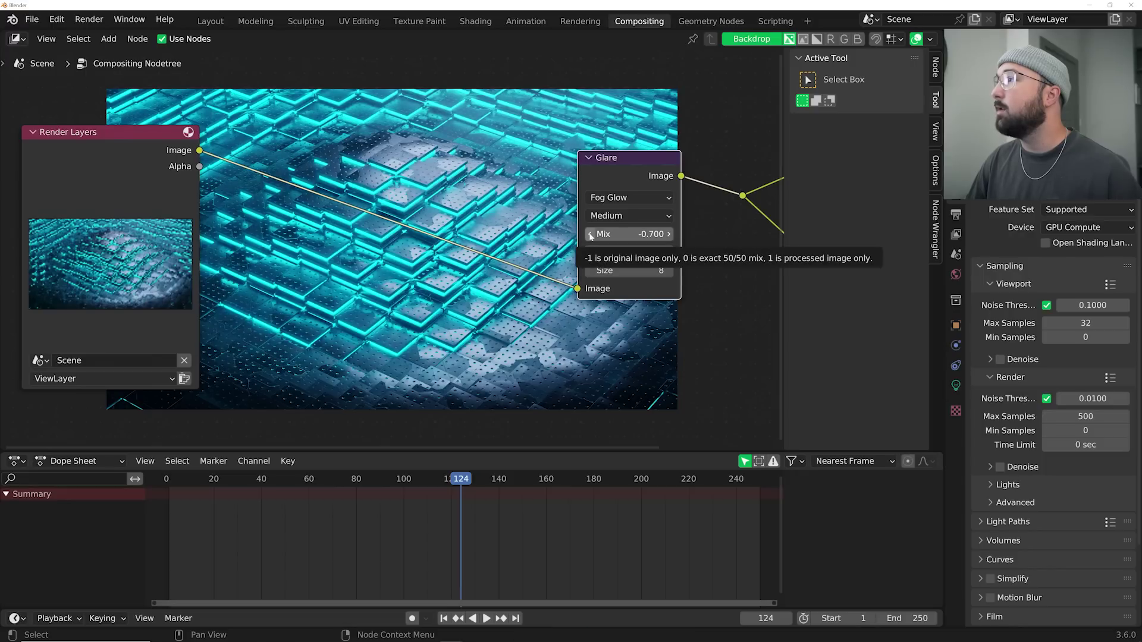
{"action": "left_click", "coordinate": [669, 234]}
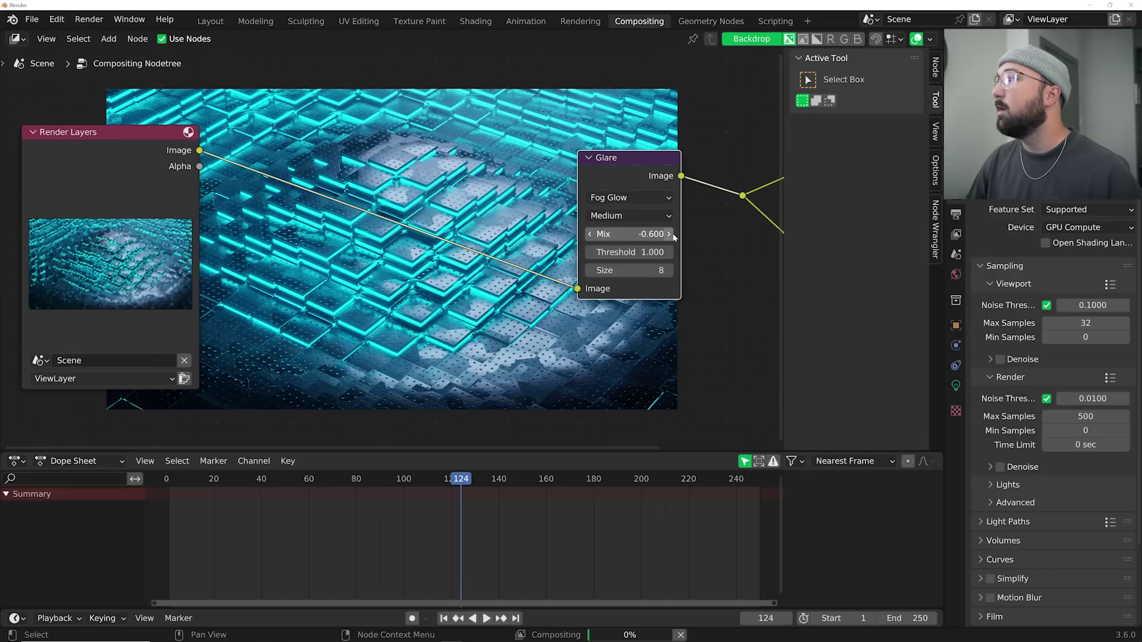
{"action": "scroll", "coordinate": [429, 222], "scroll_direction": "up", "scroll_amount": 1}
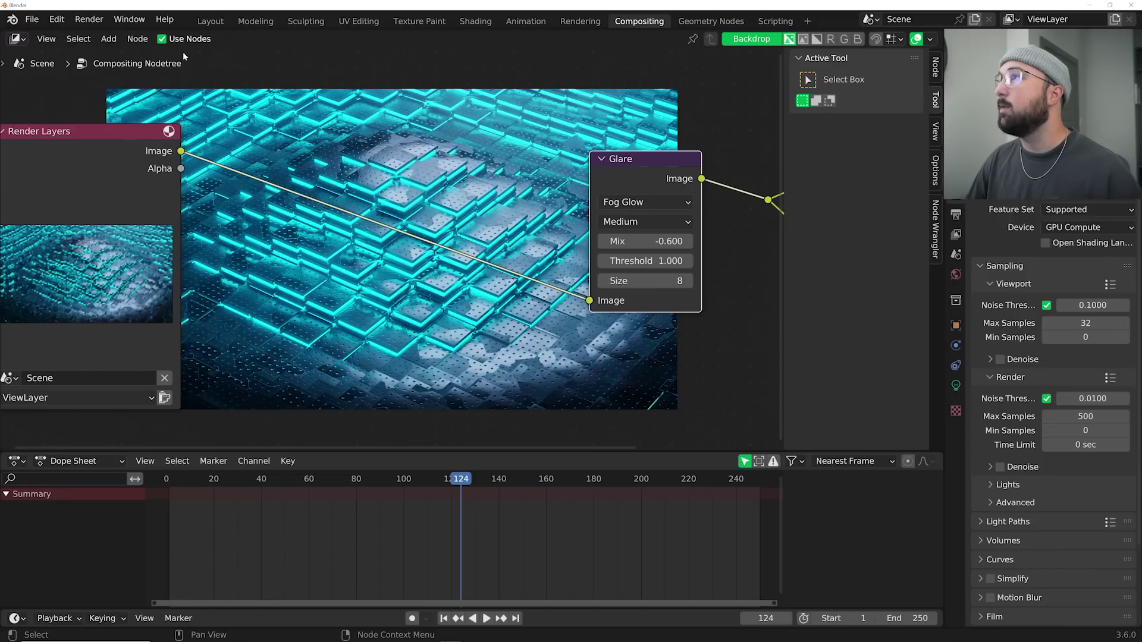
- Review the output format settings and the Cycles sampling settings for the viewport and final render
{"action": "left_click", "coordinate": [956, 214]}
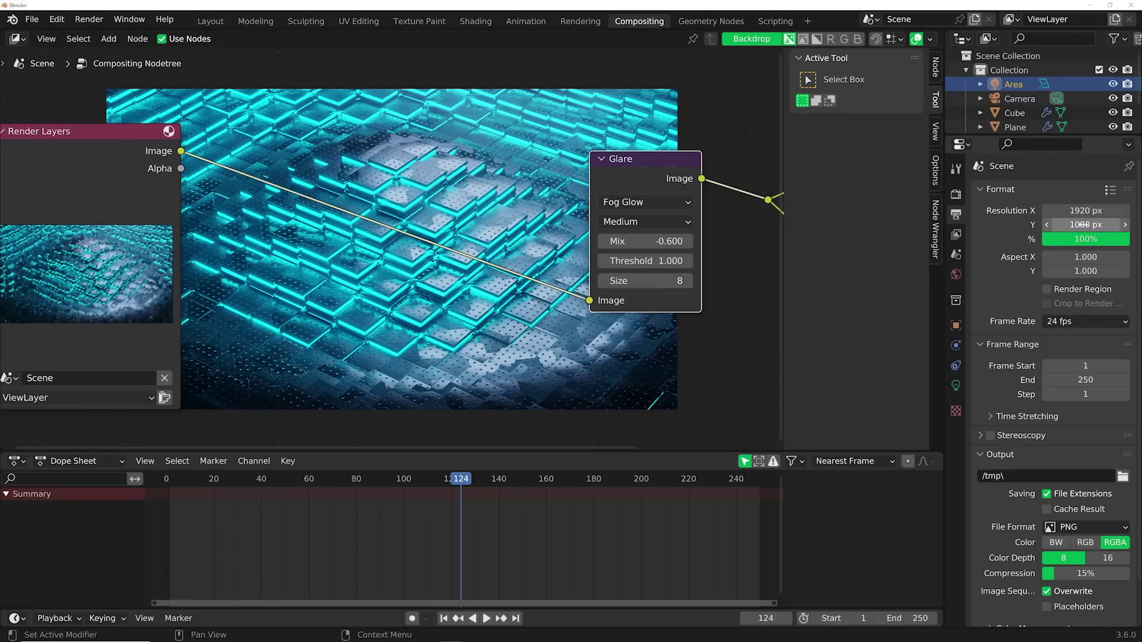
{"action": "left_click", "coordinate": [956, 194]}
{"action": "scroll", "coordinate": [1102, 319], "scroll_direction": "up", "scroll_amount": 1}
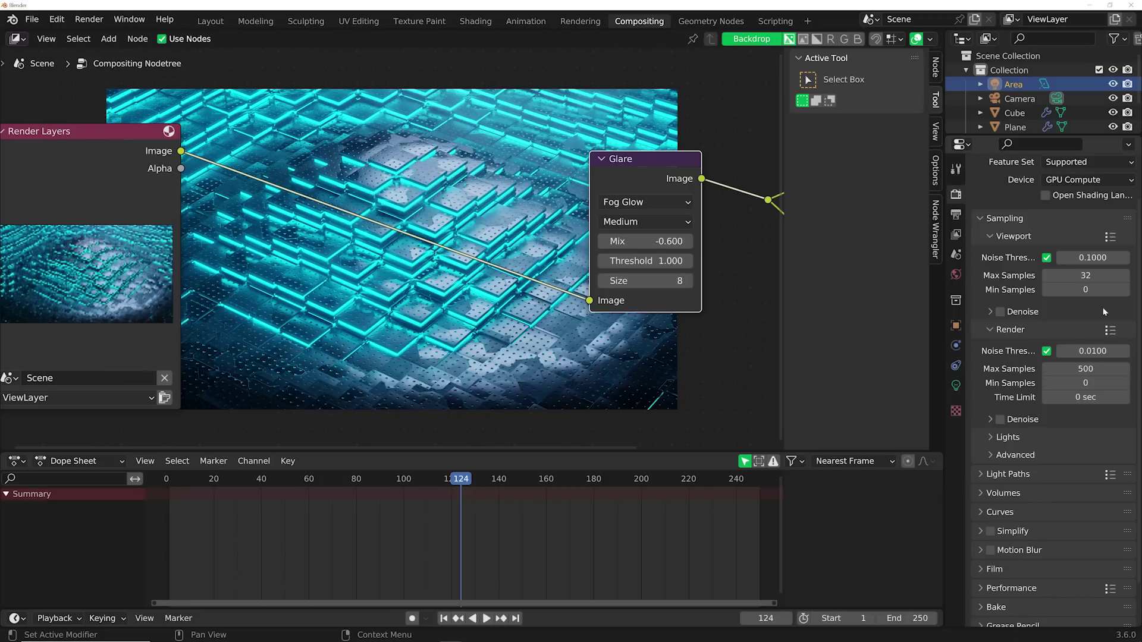
{"action": "scroll", "coordinate": [1083, 367], "scroll_direction": "down", "scroll_amount": 2}
{"action": "scroll", "coordinate": [1071, 419], "scroll_direction": "up", "scroll_amount": 4}
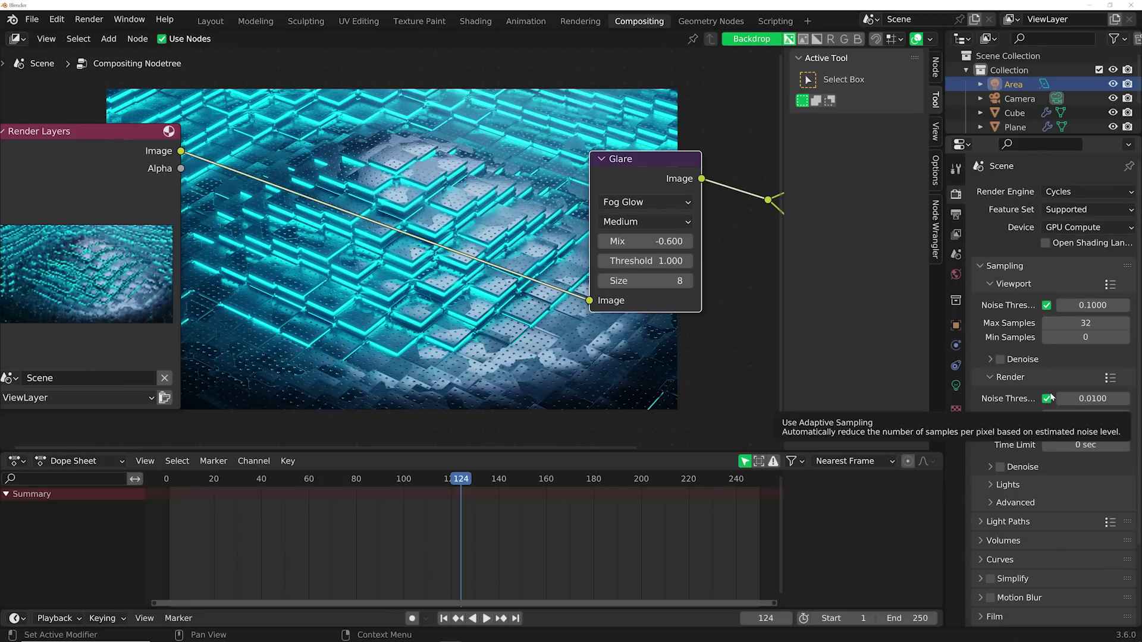
- Set the output file format to FFmpeg Video with an MPEG-4 container
{"action": "left_click", "coordinate": [955, 214]}
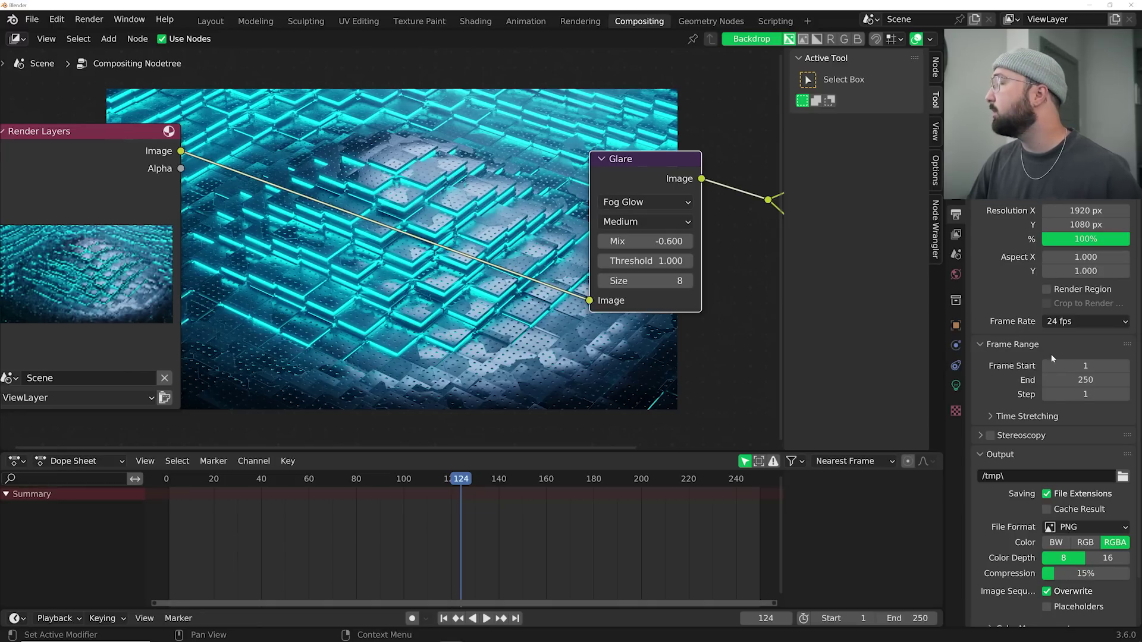
{"action": "scroll", "coordinate": [1050, 351], "scroll_direction": "down", "scroll_amount": 2}
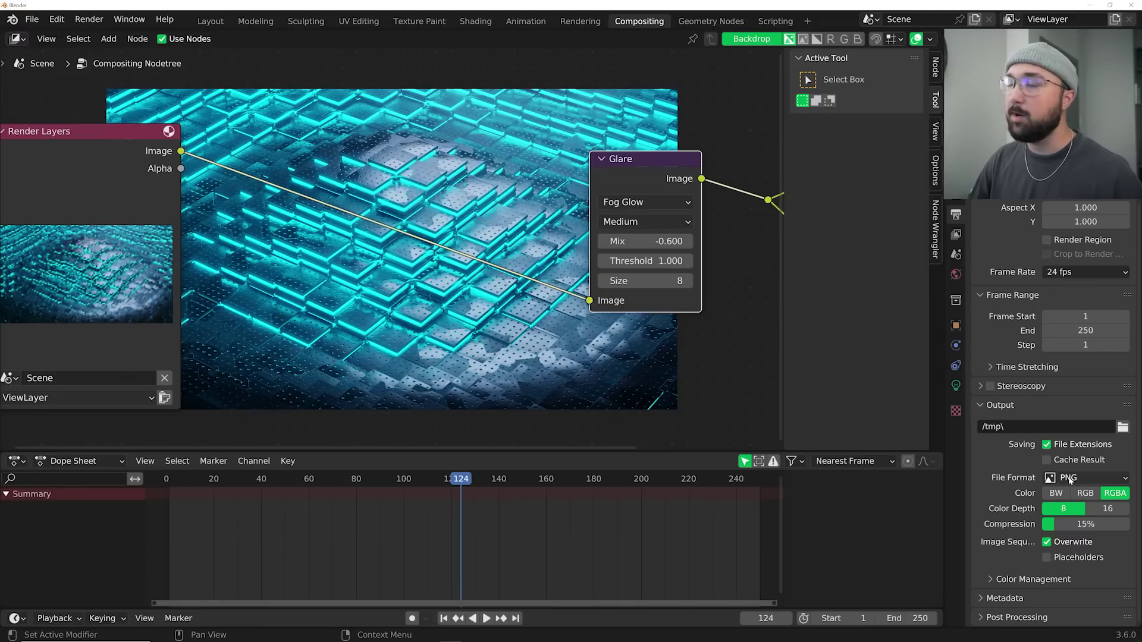
{"action": "left_click", "coordinate": [1077, 480]}
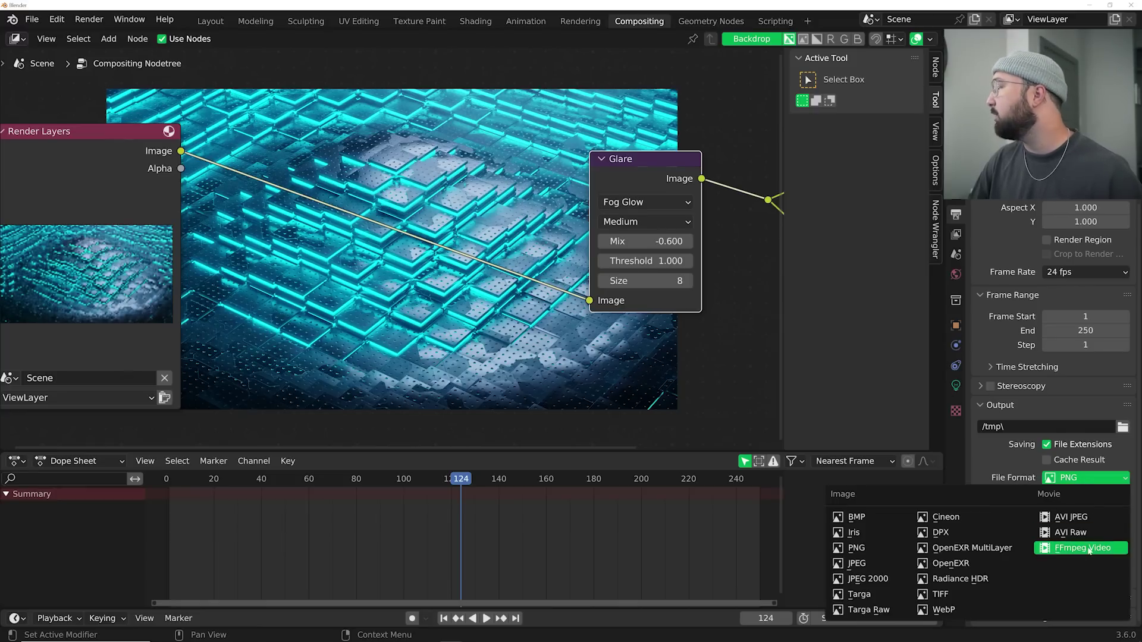
{"action": "left_click", "coordinate": [1058, 611]}
{"action": "left_click", "coordinate": [1032, 579]}
{"action": "scroll", "coordinate": [1031, 579], "scroll_direction": "down", "scroll_amount": 3}
{"action": "left_click", "coordinate": [1076, 529]}
{"action": "left_click", "coordinate": [1075, 497]}
- Set the video encoding's output quality to Perceptually Lossless
{"action": "scroll", "coordinate": [1075, 495], "scroll_direction": "down", "scroll_amount": 2}
{"action": "left_click", "coordinate": [1085, 549]}
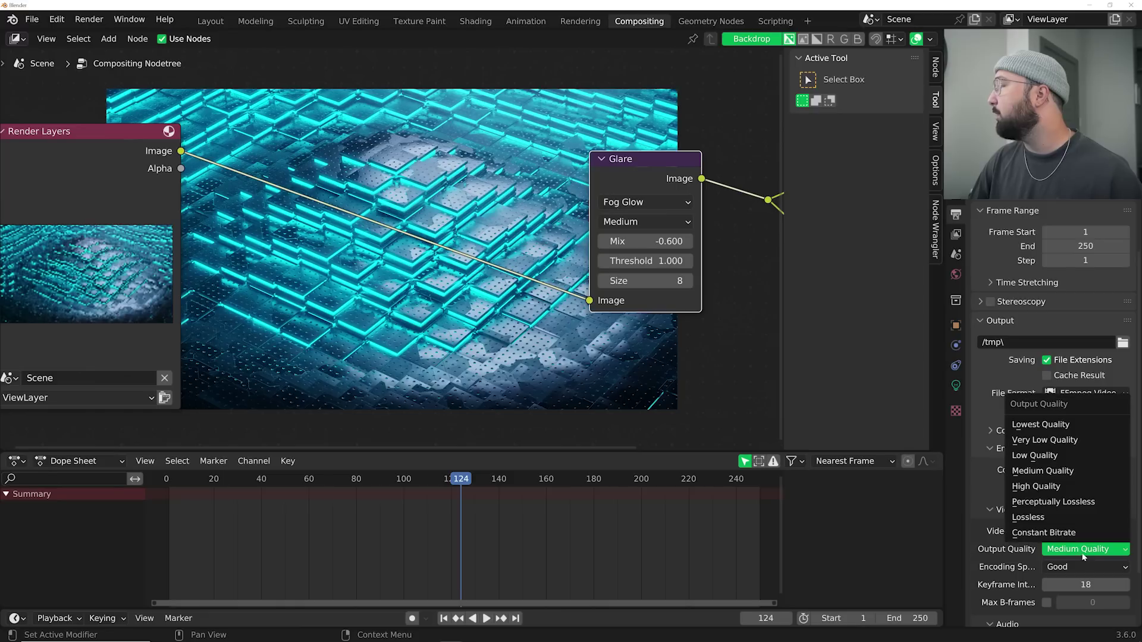
{"action": "left_click", "coordinate": [1064, 502]}
- Open the list of render commands
{"action": "left_click", "coordinate": [89, 19]}
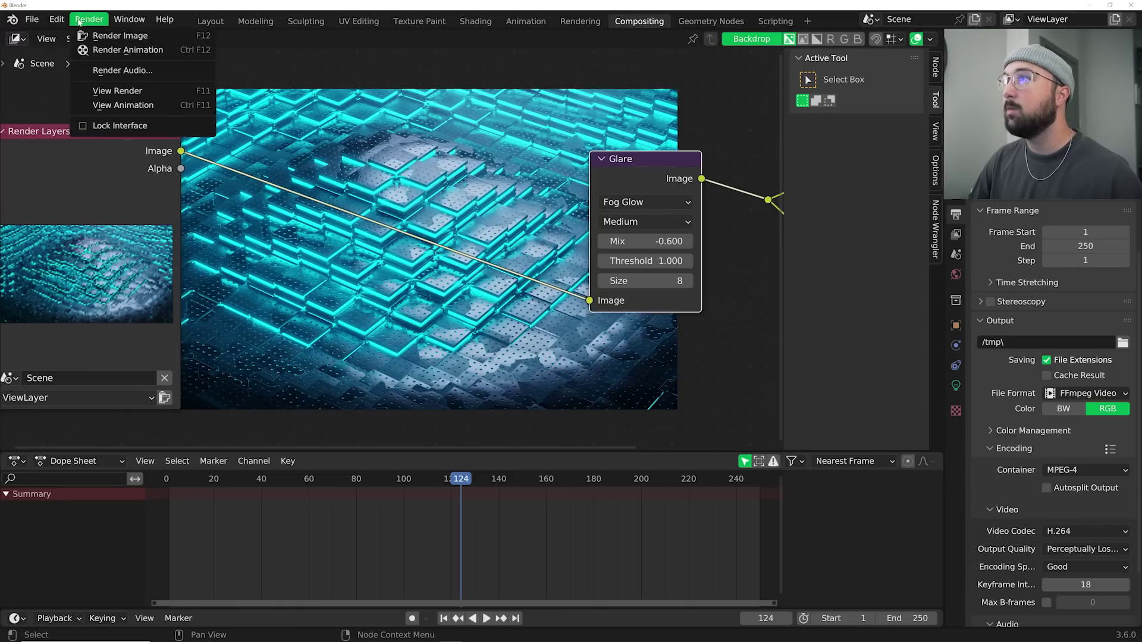